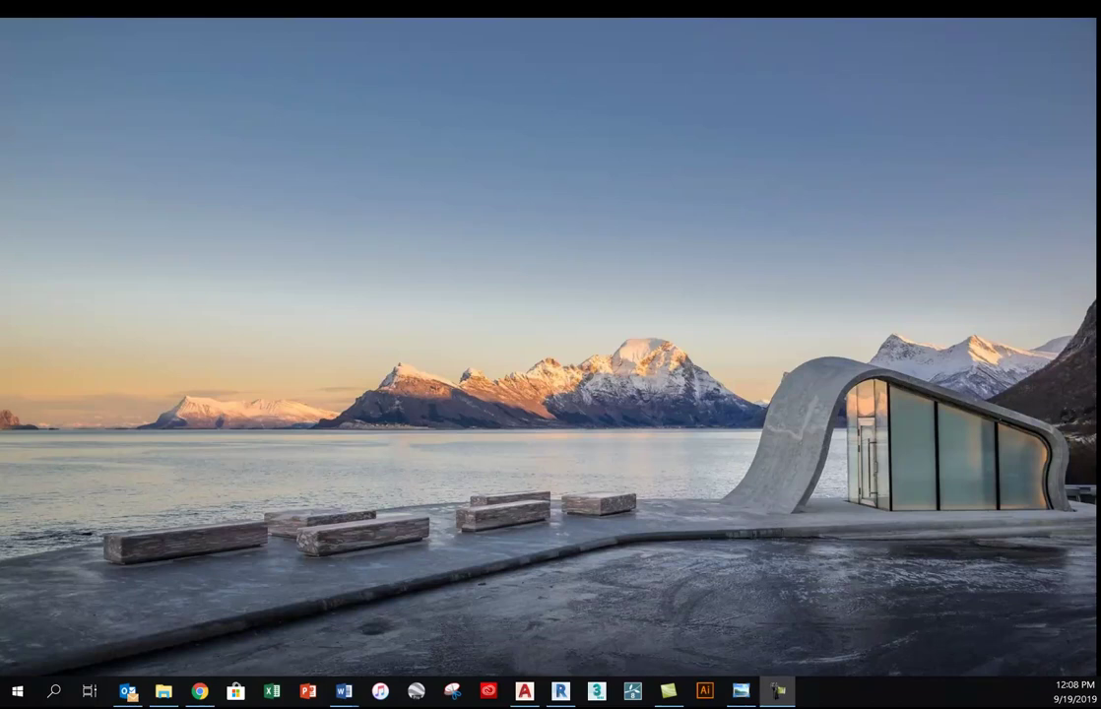
Launch AutoCAD 2020 from the taskbar and drag its window into place
{"action": "left_click", "coordinate": [524, 690]}
{"action": "left_click_drag", "start_coordinate": [879, 121], "coordinate": [555, 46]}
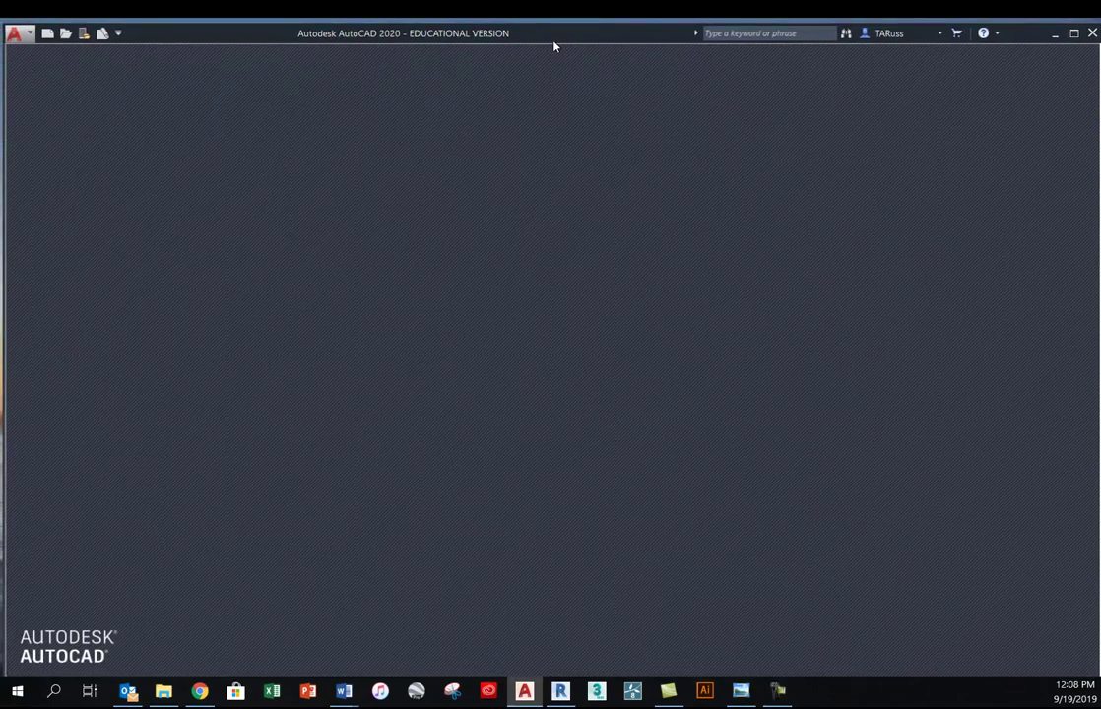
Maximize the still-empty AutoCAD 2020 window to full screen
{"action": "left_click", "coordinate": [1073, 34]}
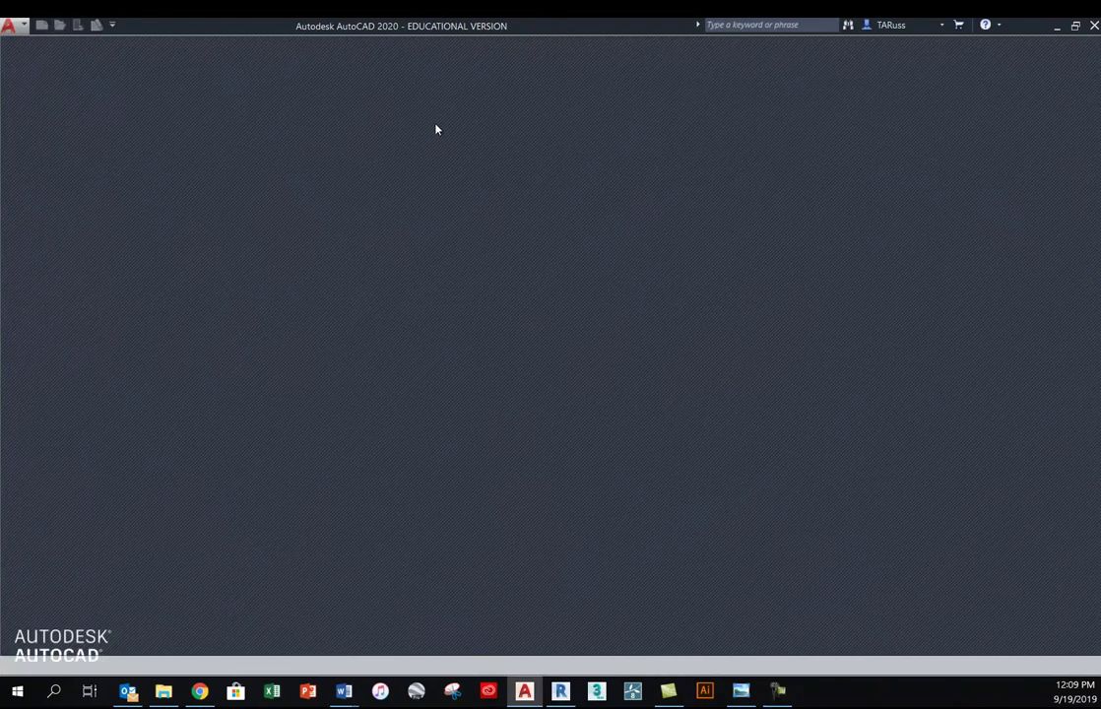
Open 3p2225025.dwg from the City files folder
{"action": "key", "text": "ctrl+o"}
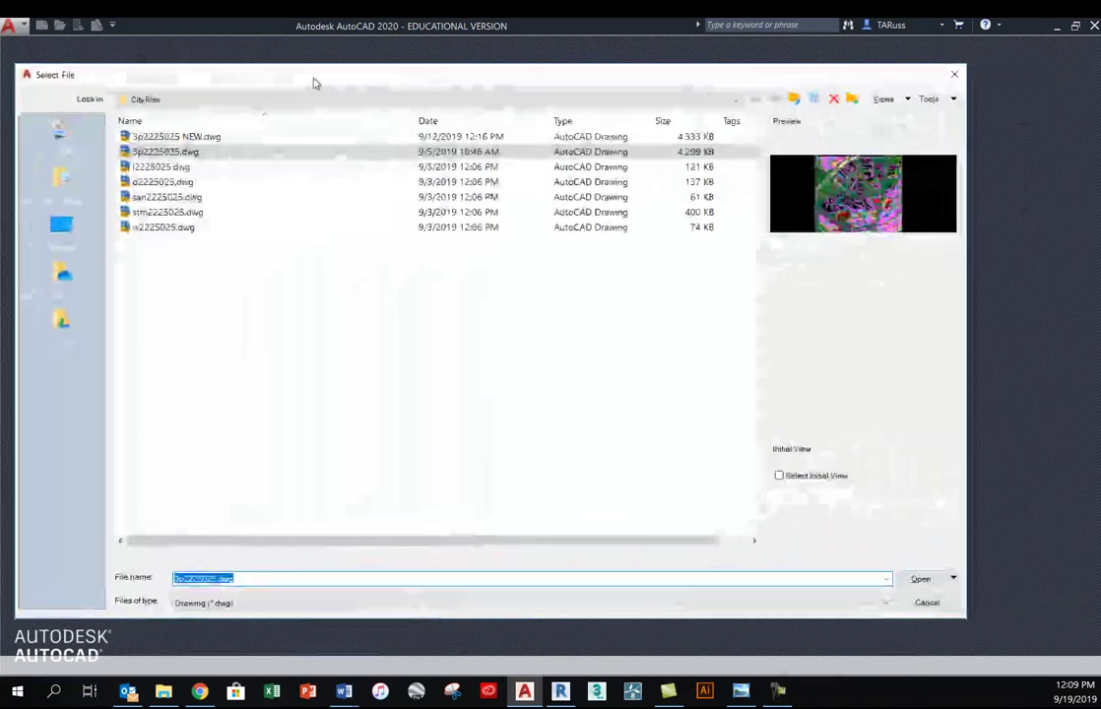
{"action": "left_click", "coordinate": [266, 101]}
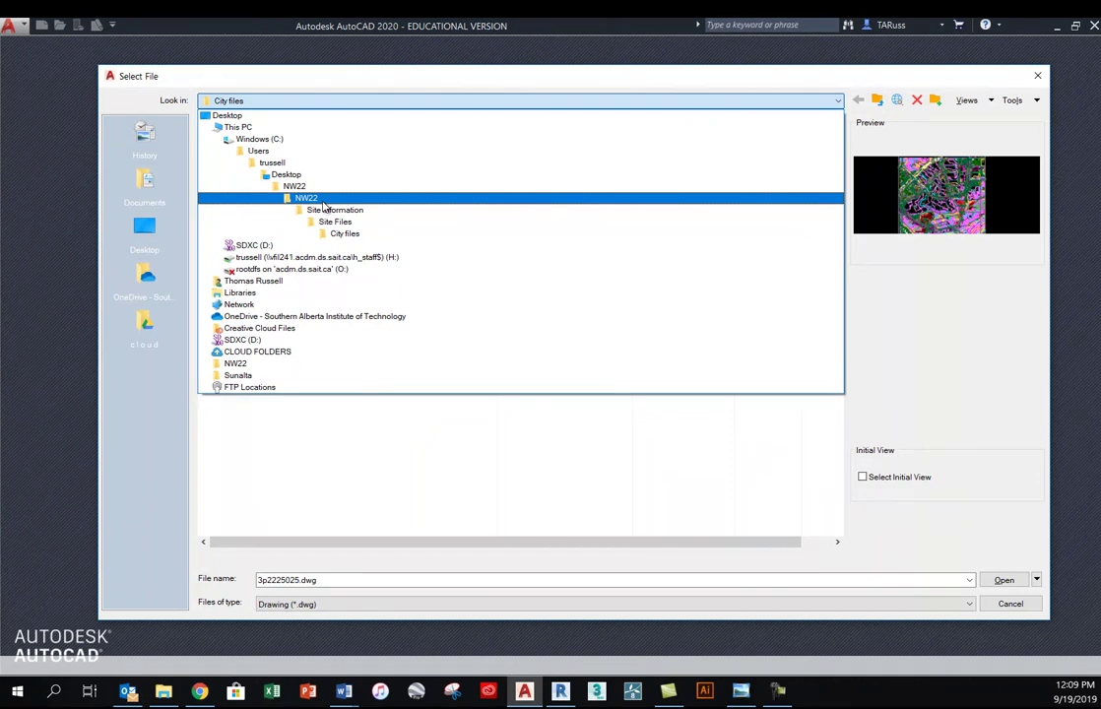
{"action": "left_click", "coordinate": [340, 234]}
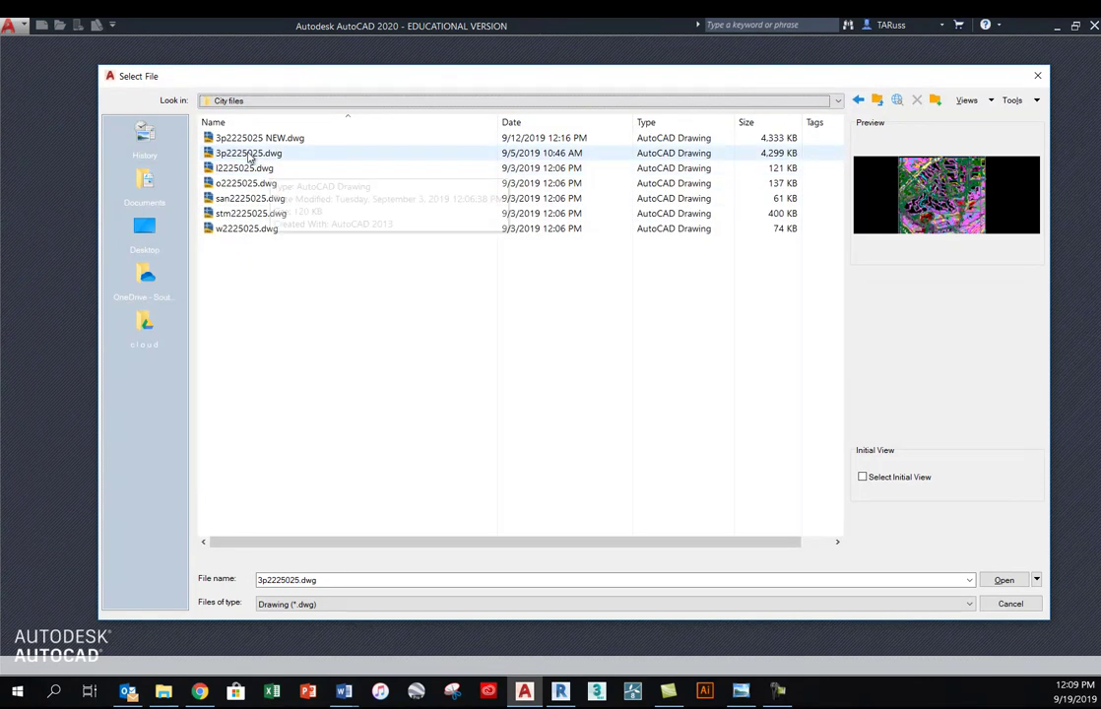
{"action": "left_click", "coordinate": [246, 154]}
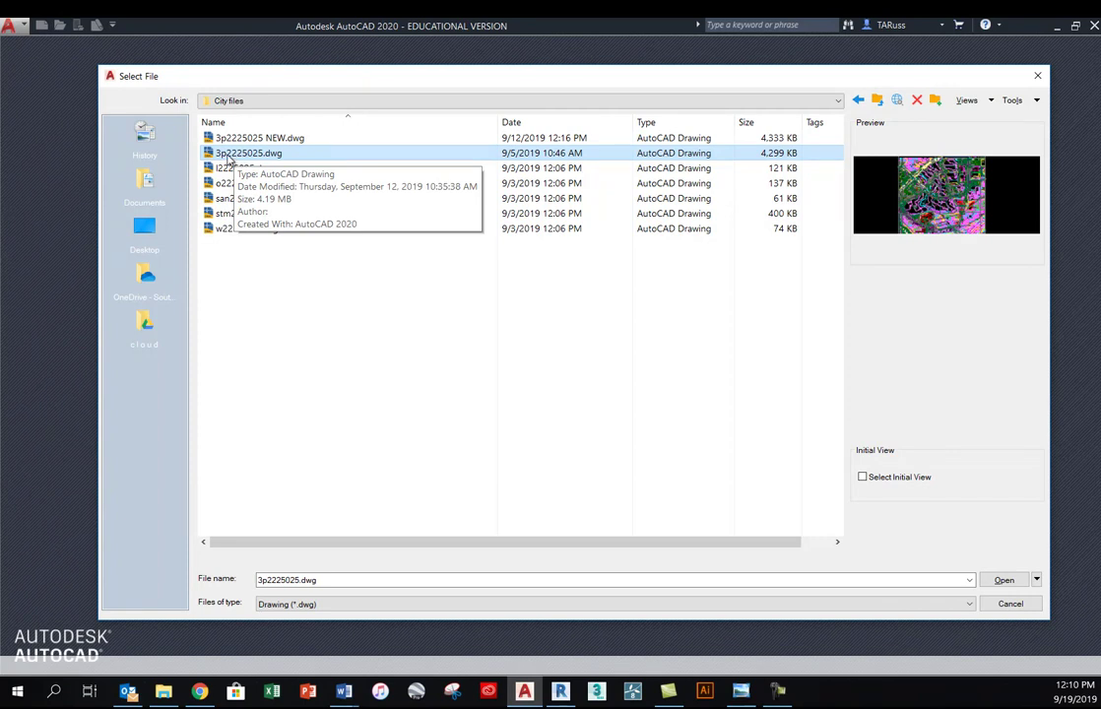
{"action": "left_click", "coordinate": [1001, 581]}
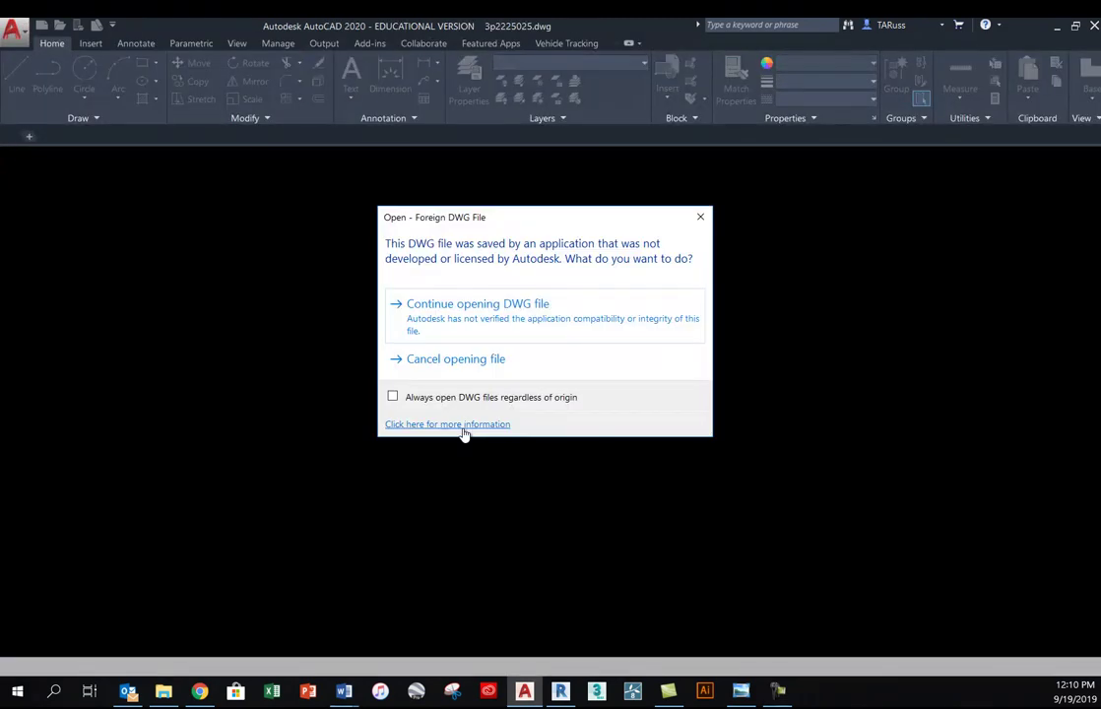
Continue past the foreign-DWG warning and frame the whole 3p2225025 site plan in view
{"action": "left_click", "coordinate": [468, 317]}
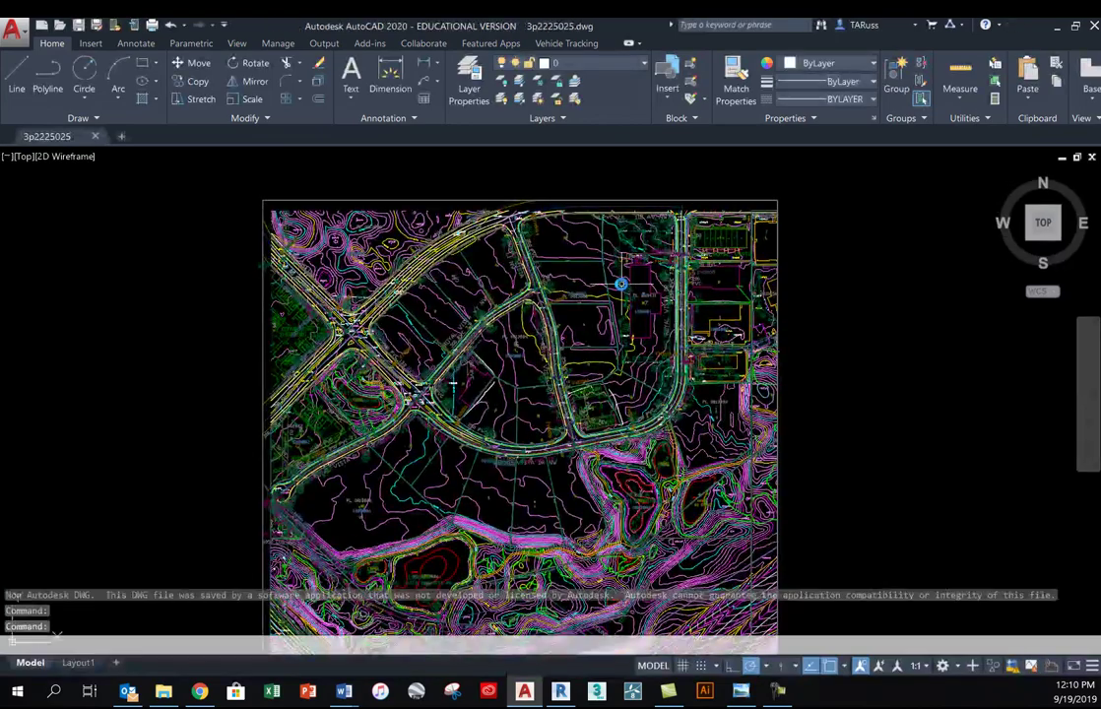
{"action": "scroll", "coordinate": [595, 323], "scroll_direction": "down", "scroll_amount": 2}
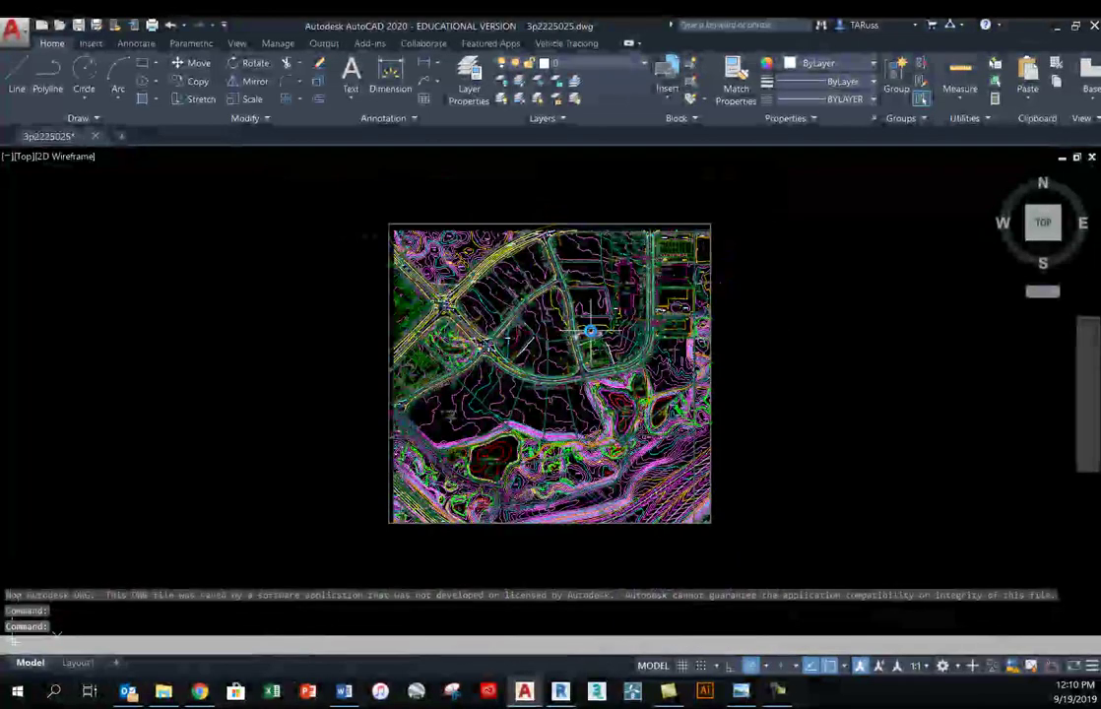
{"action": "scroll", "coordinate": [589, 305], "scroll_direction": "up", "scroll_amount": 3}
{"action": "middle_click_drag", "start_coordinate": [589, 305], "coordinate": [590, 332]}
{"action": "scroll", "coordinate": [502, 251], "scroll_direction": "up", "scroll_amount": 5}
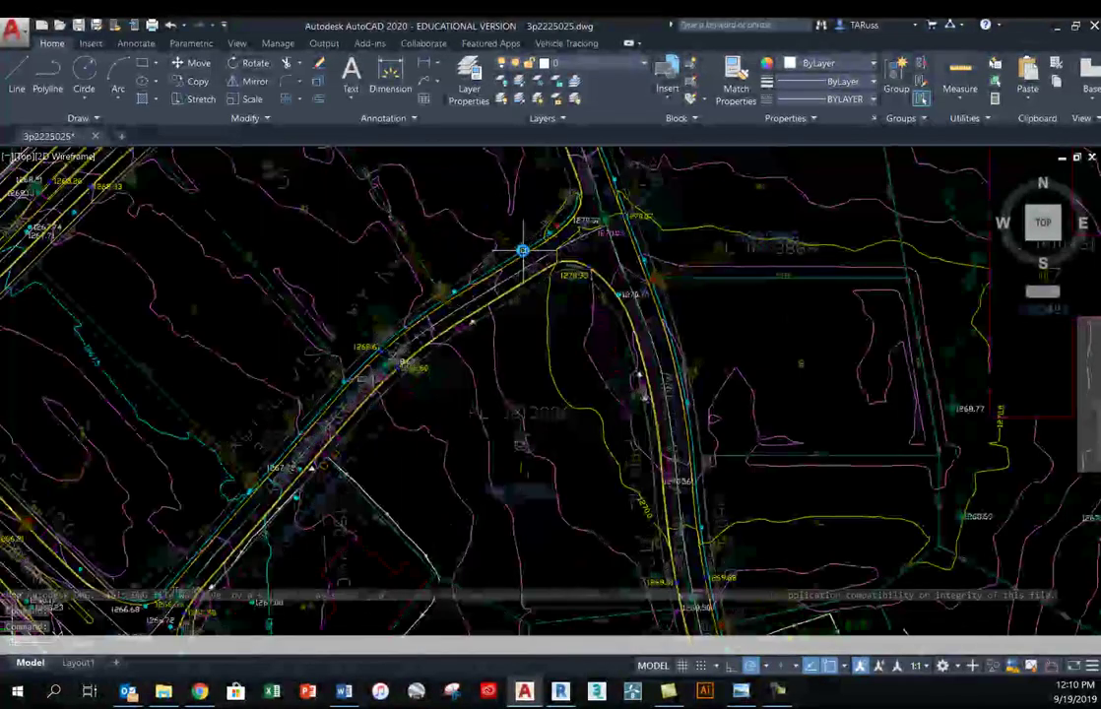
{"action": "scroll", "coordinate": [509, 321], "scroll_direction": "down", "scroll_amount": 6}
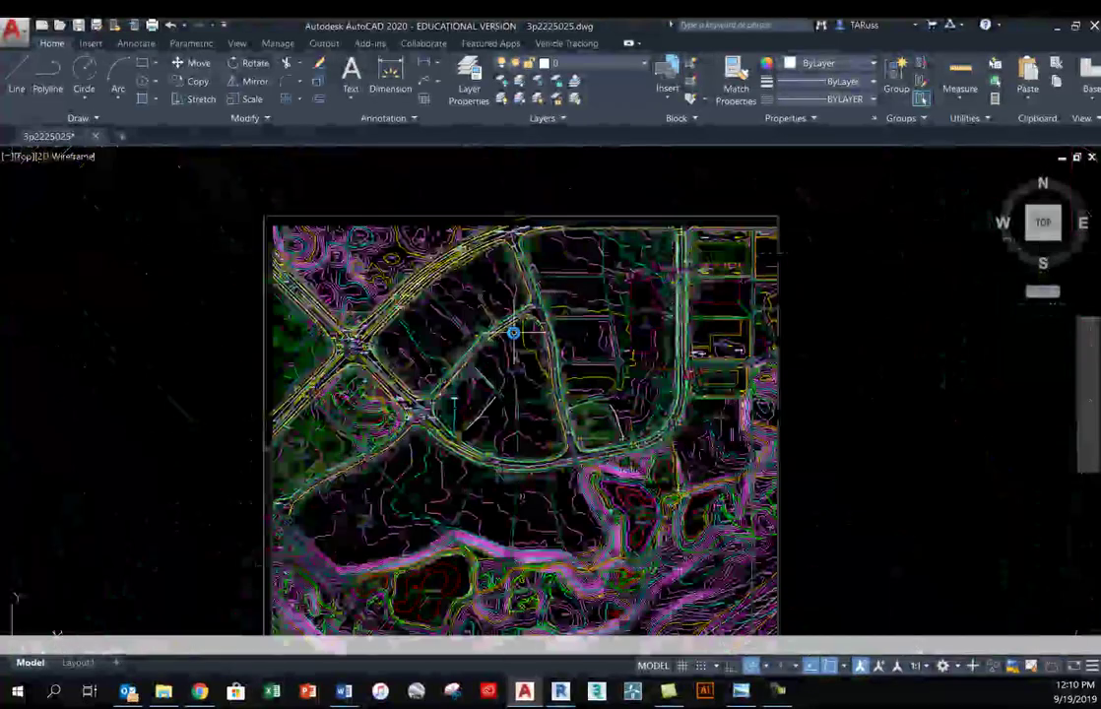
{"action": "middle_click_drag", "start_coordinate": [487, 366], "coordinate": [511, 298]}
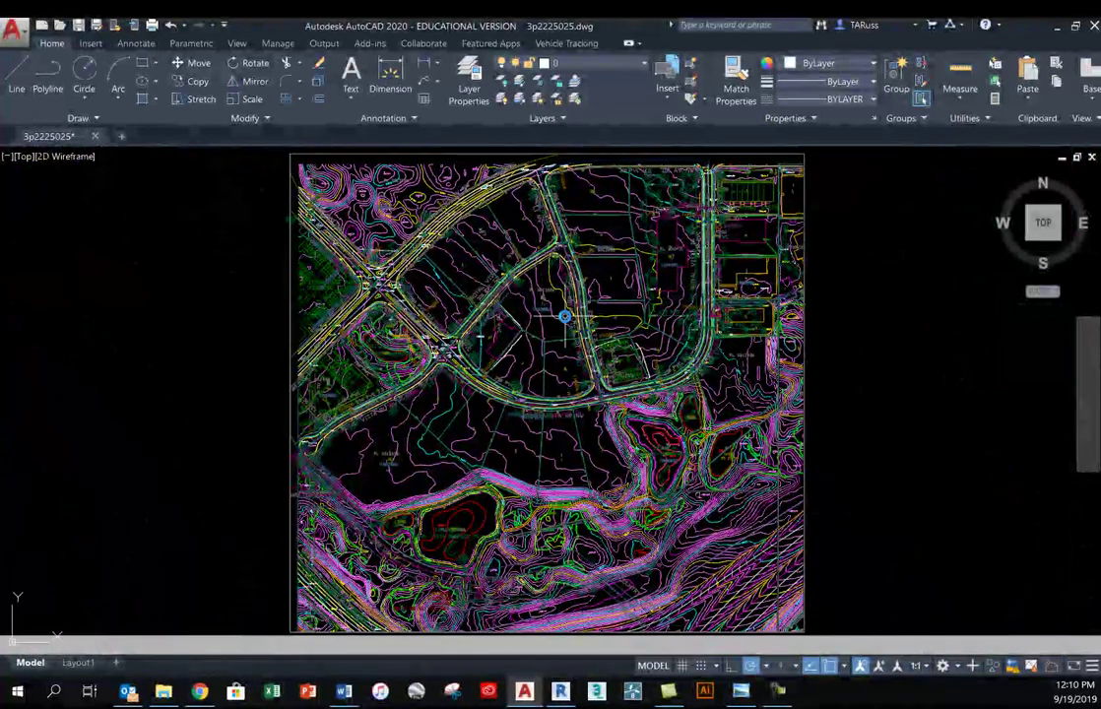
Run XREF and repoint x_ExistingDevelopments' saved path to o2225025.dwg
{"action": "type", "text": "XREF"}
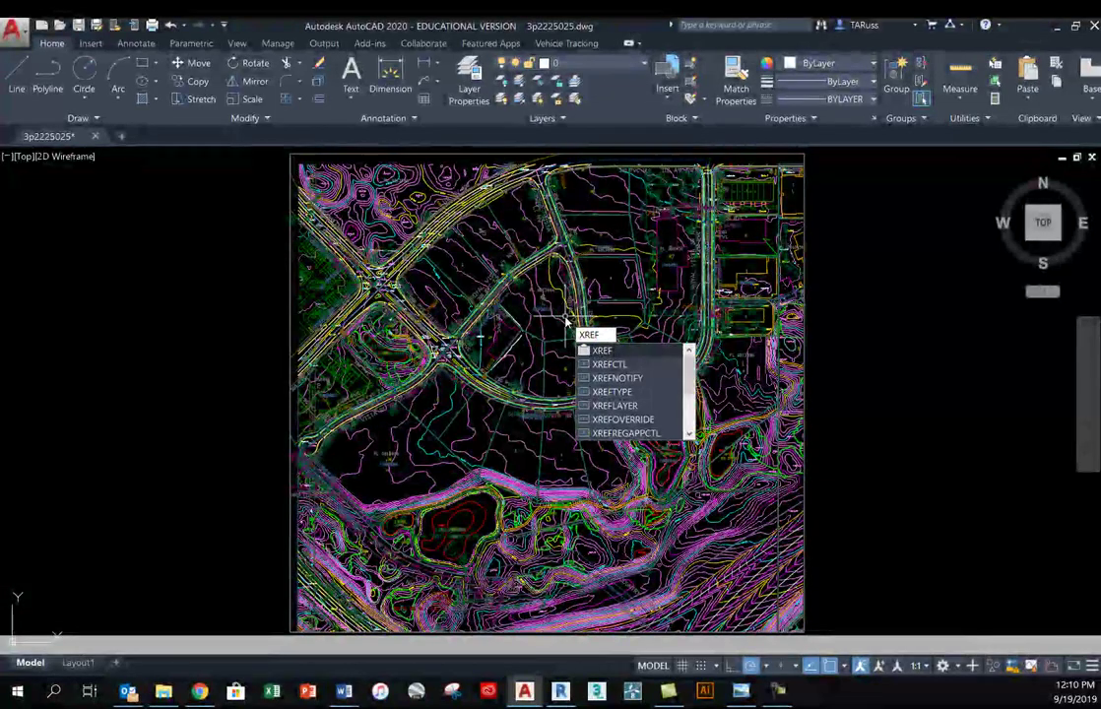
{"action": "key", "text": "Return"}
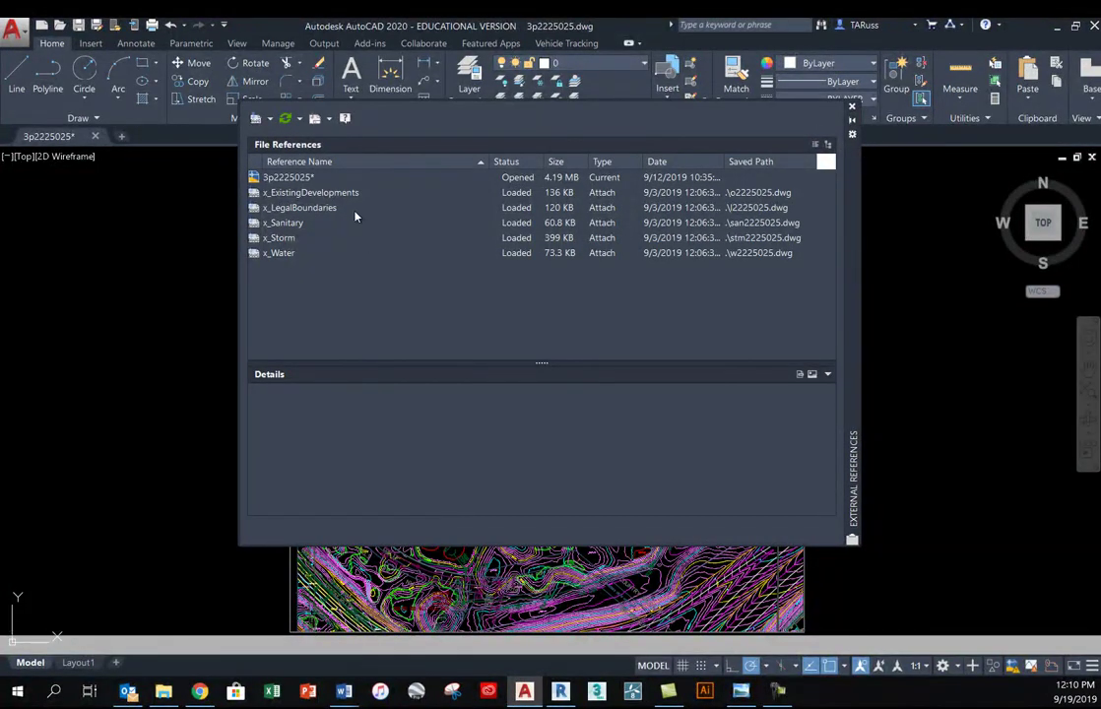
{"action": "left_click", "coordinate": [320, 194]}
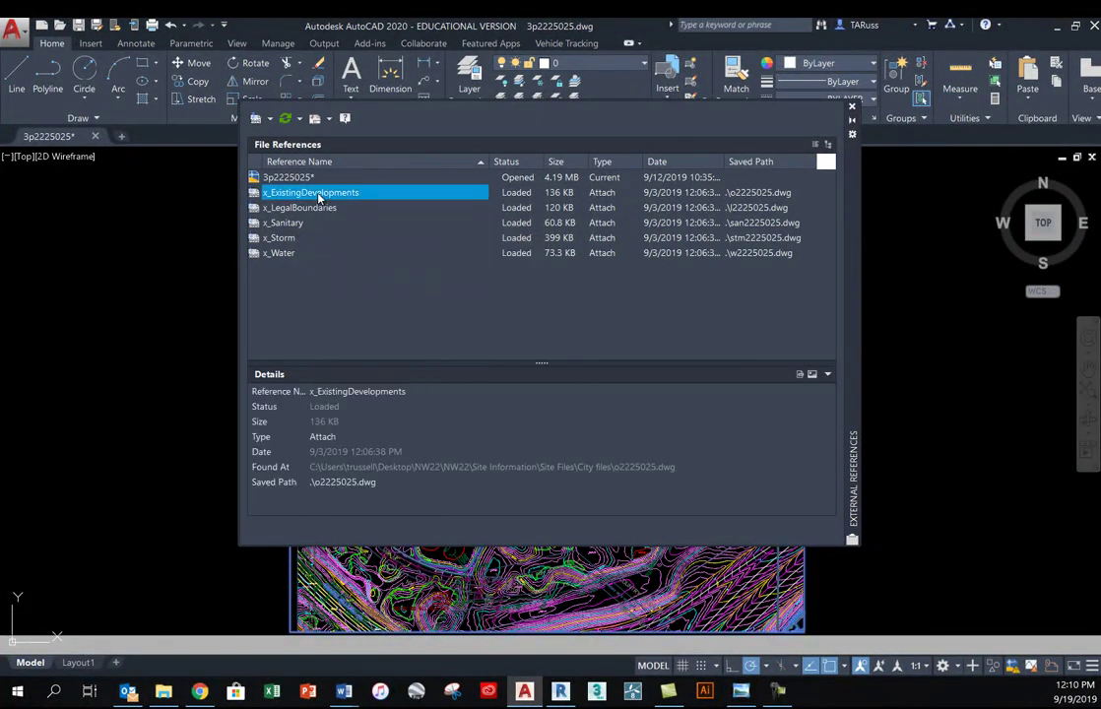
{"action": "mouse_move", "coordinate": [318, 198]}
{"action": "left_click", "coordinate": [367, 487]}
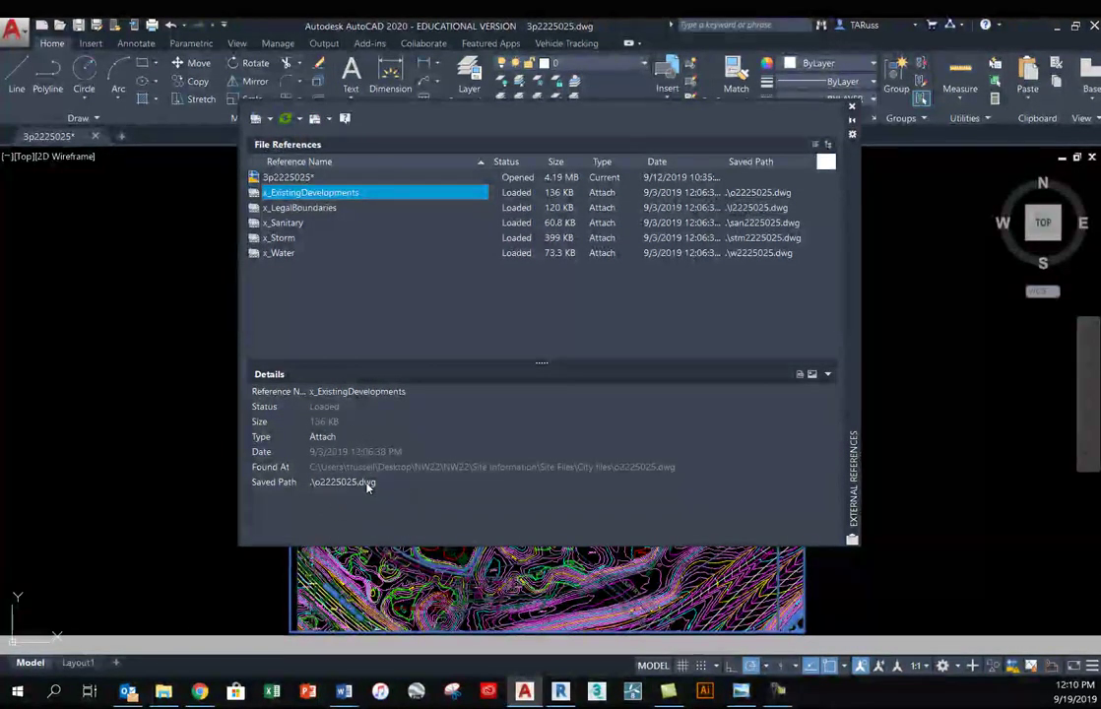
{"action": "left_click", "coordinate": [394, 483]}
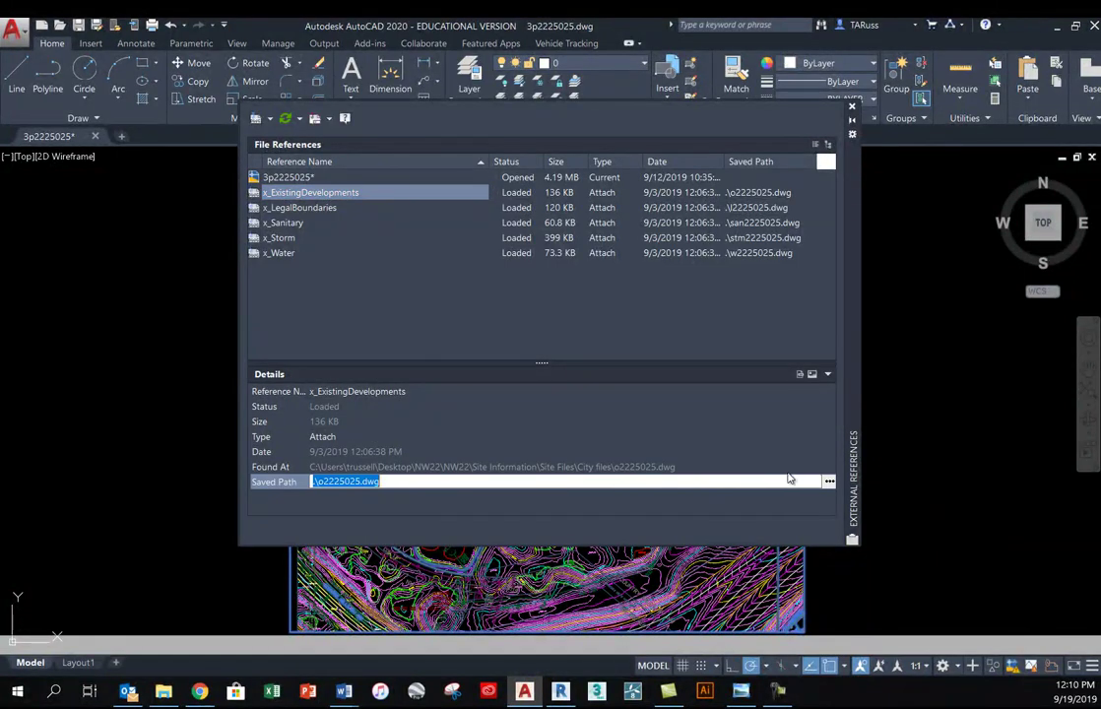
{"action": "left_click", "coordinate": [830, 482]}
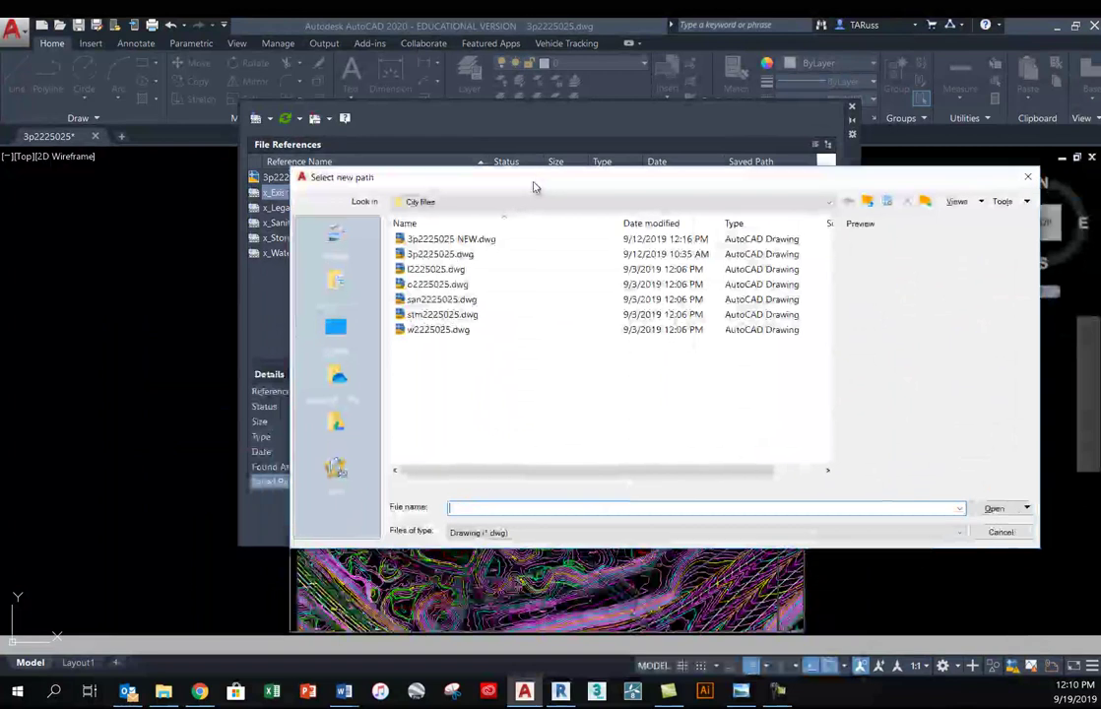
{"action": "left_click_drag", "start_coordinate": [532, 186], "coordinate": [551, 123]}
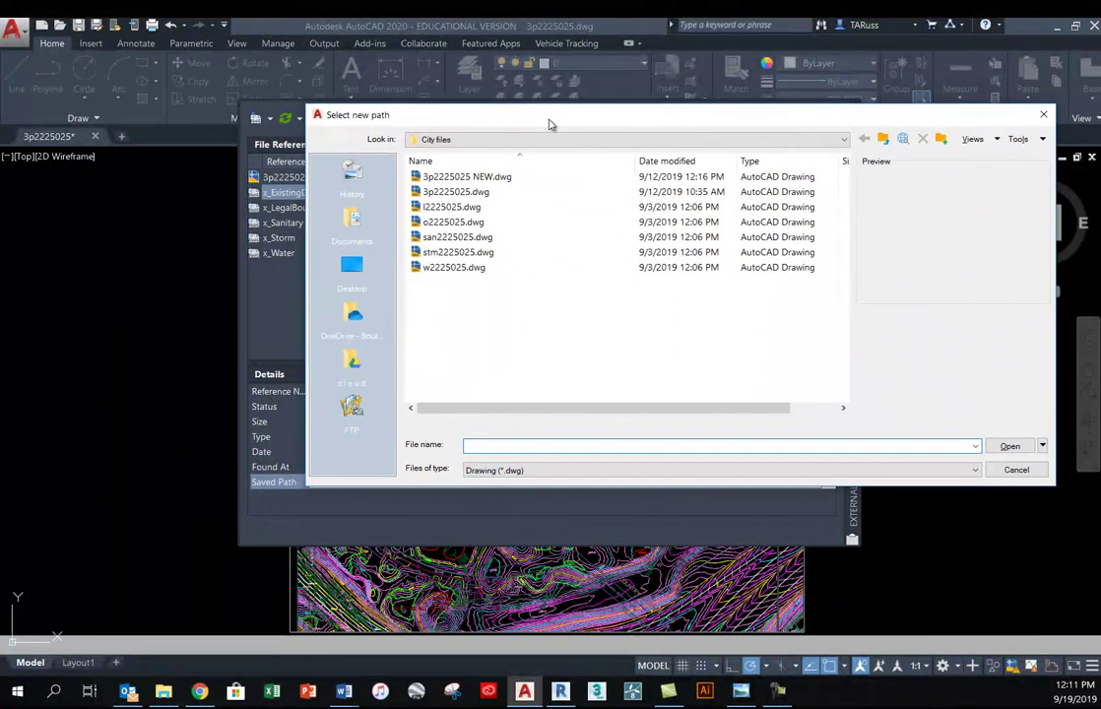
{"action": "left_click", "coordinate": [450, 223]}
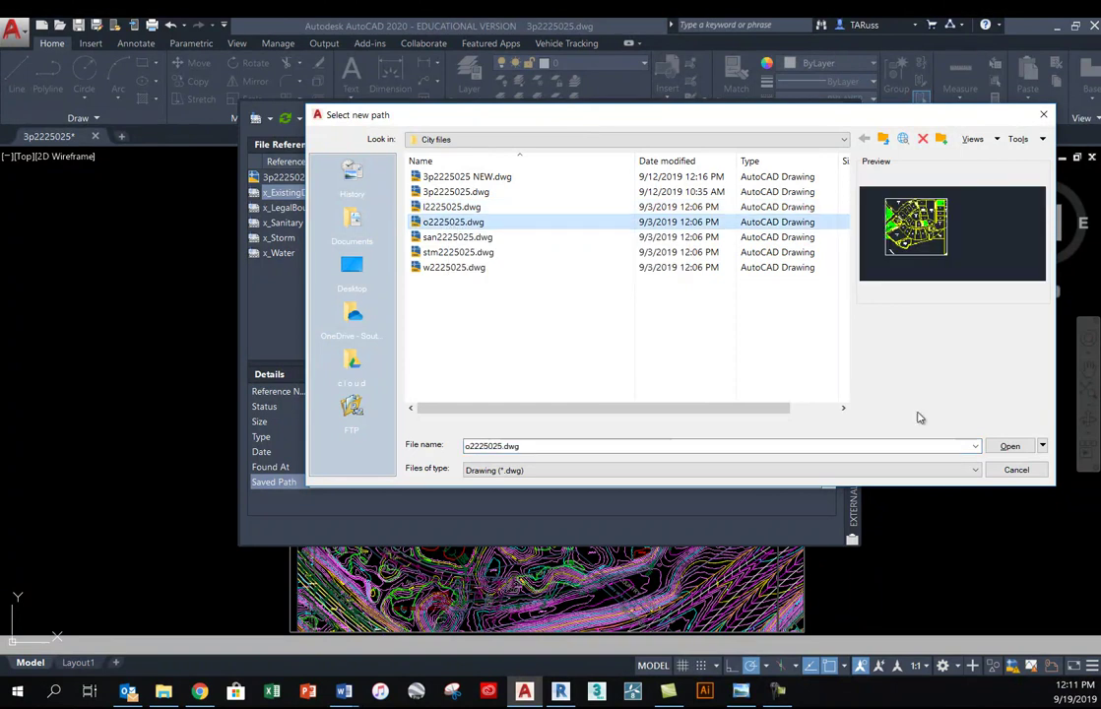
{"action": "left_click", "coordinate": [1010, 447]}
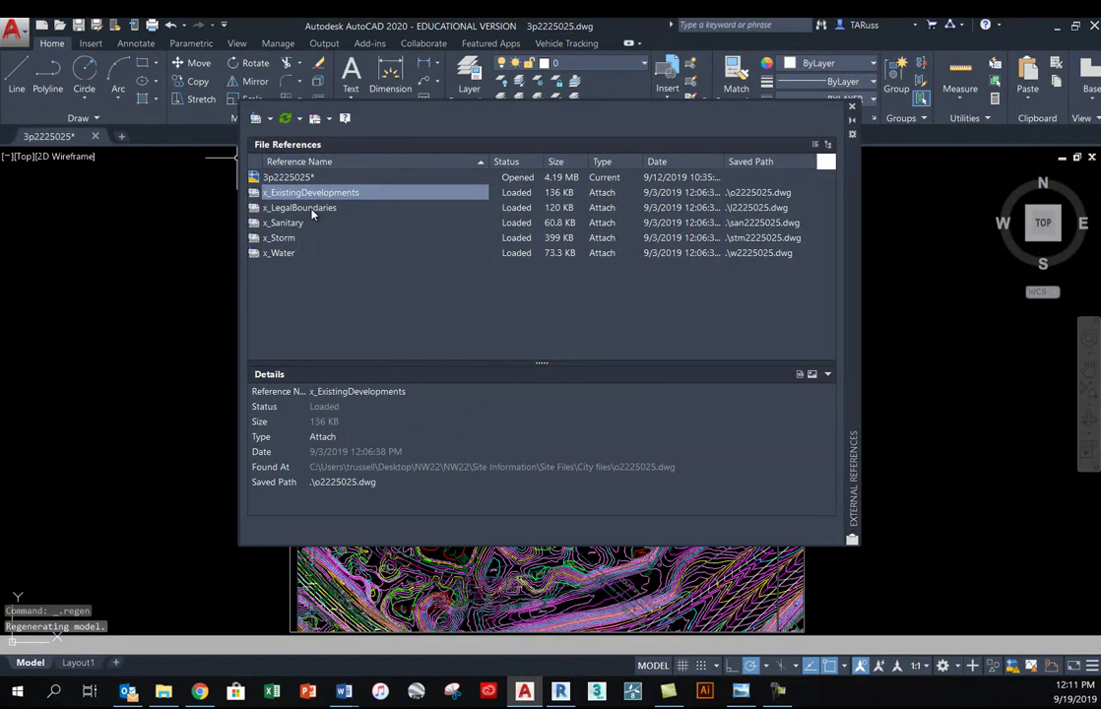
Repoint x_LegalBoundaries' saved path to l2225025.dwg in City files
{"action": "left_click", "coordinate": [310, 210]}
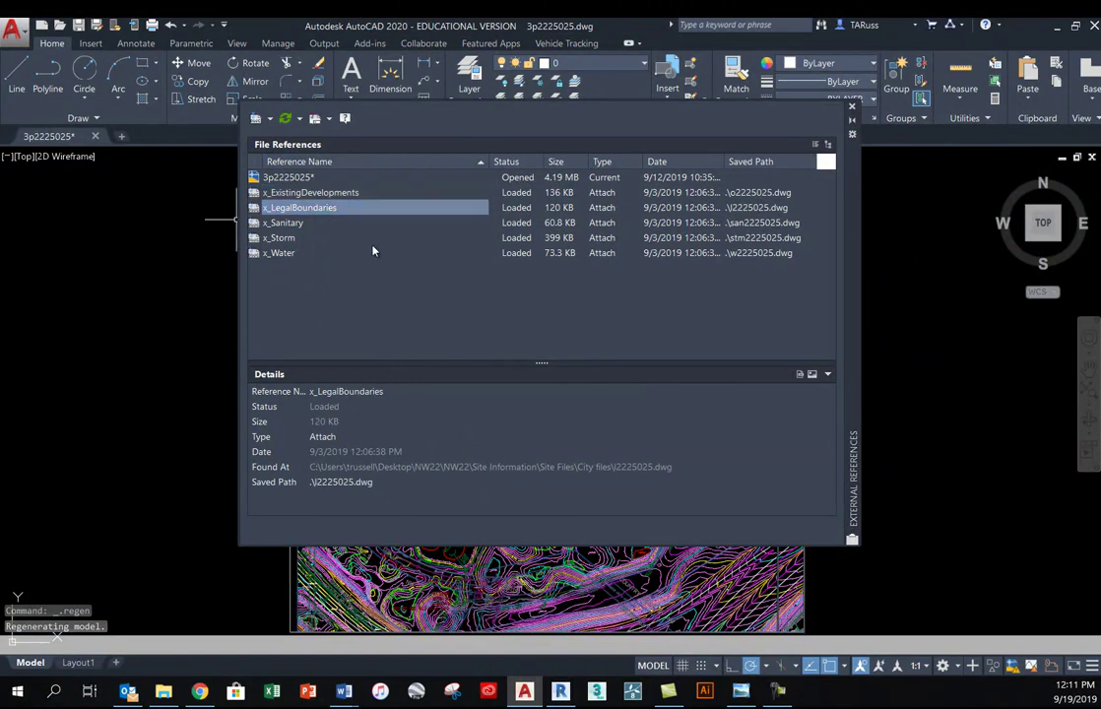
{"action": "left_click", "coordinate": [388, 482]}
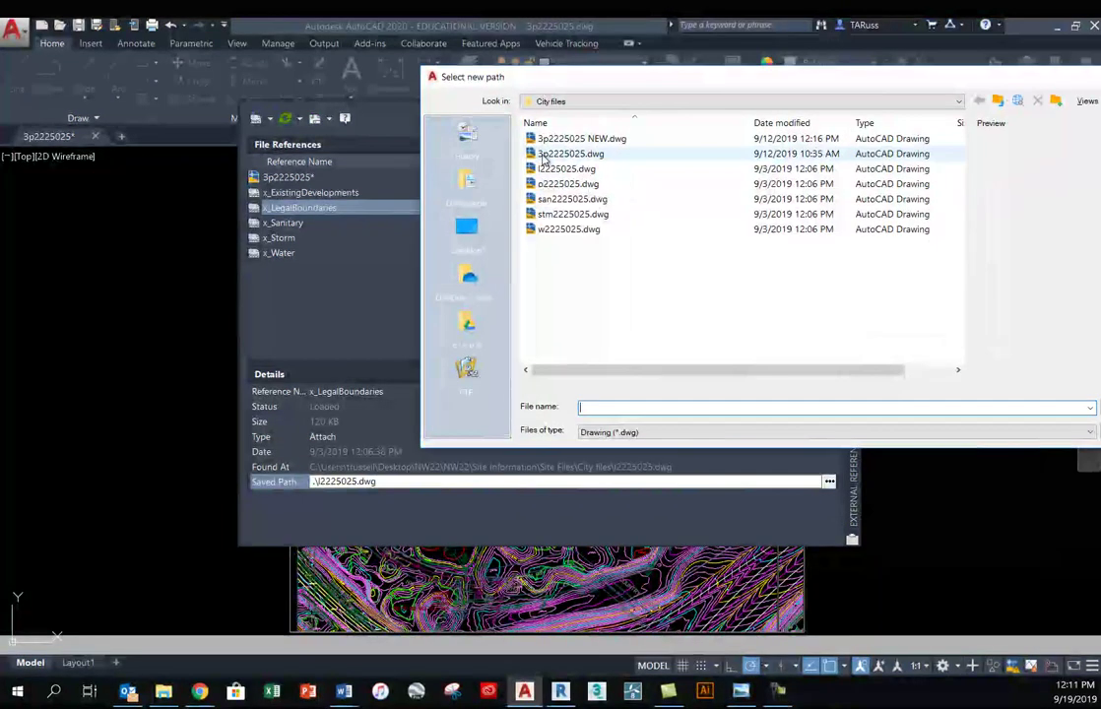
{"action": "left_click", "coordinate": [566, 169]}
{"action": "left_click_drag", "start_coordinate": [891, 76], "coordinate": [679, 96]}
{"action": "left_click", "coordinate": [908, 425]}
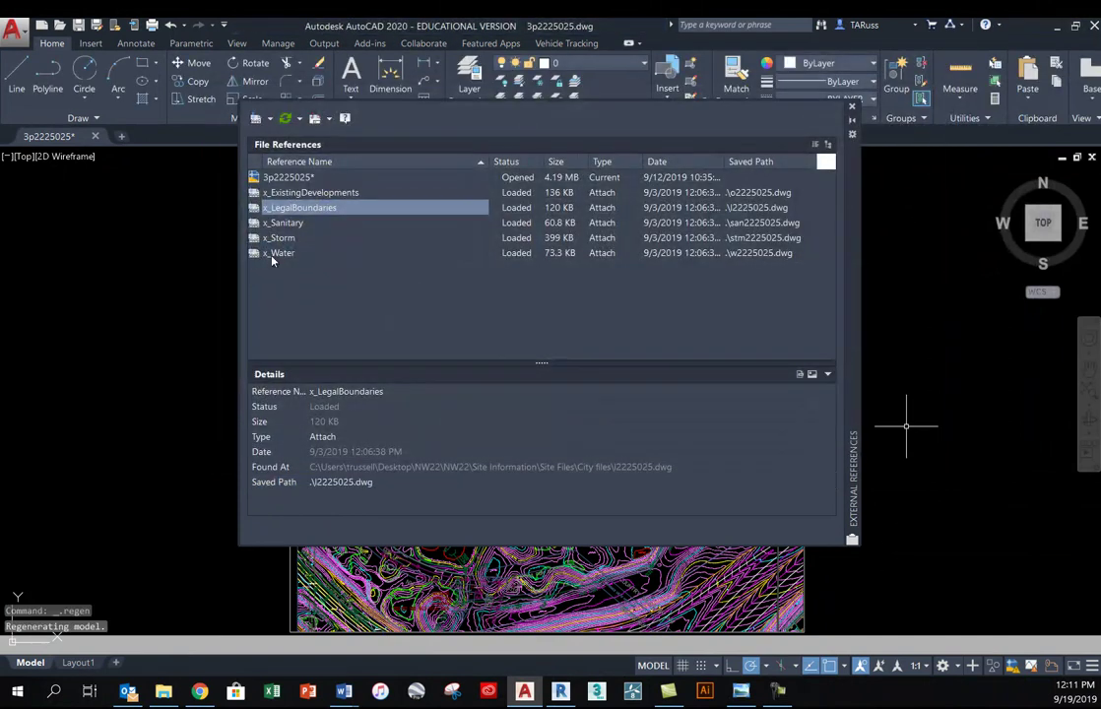
Repoint x_Sanitary's saved path to san2225025.dwg in City files
{"action": "left_click", "coordinate": [286, 224]}
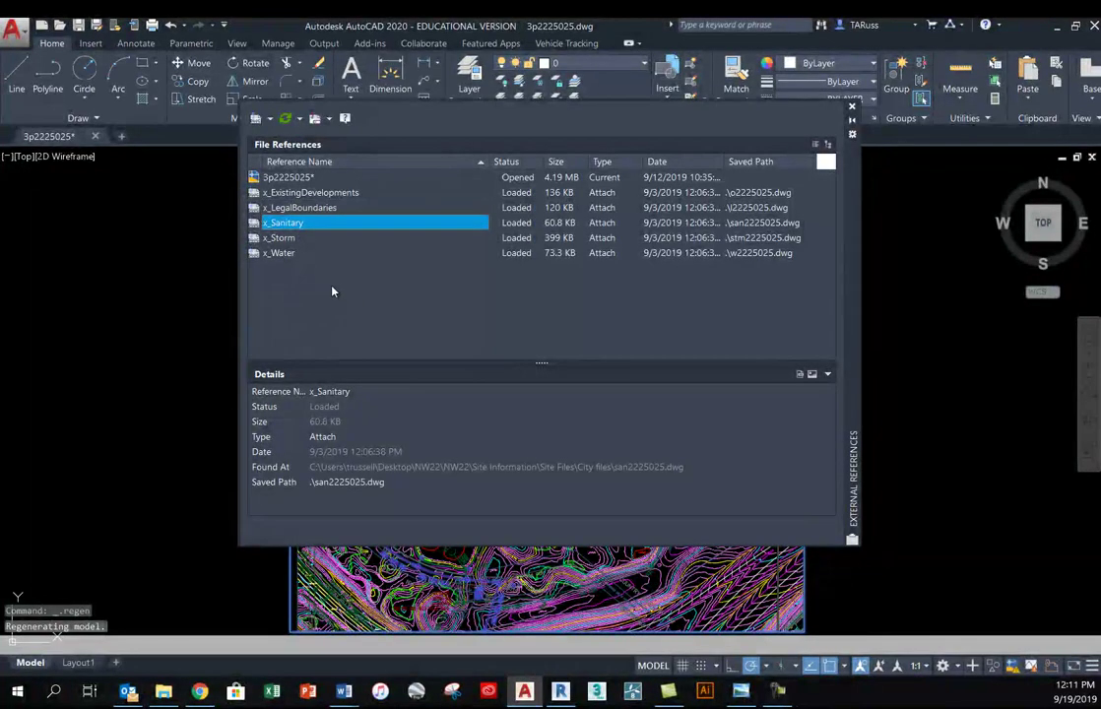
{"action": "left_click", "coordinate": [423, 482]}
{"action": "left_click", "coordinate": [422, 481]}
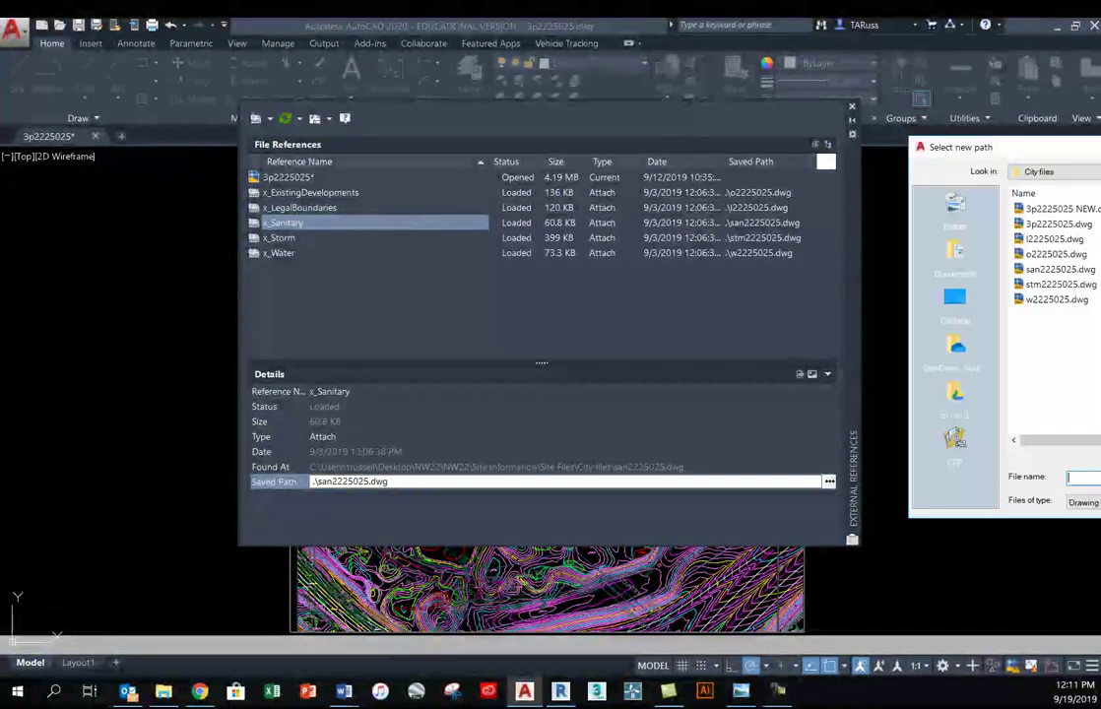
{"action": "left_click", "coordinate": [630, 279]}
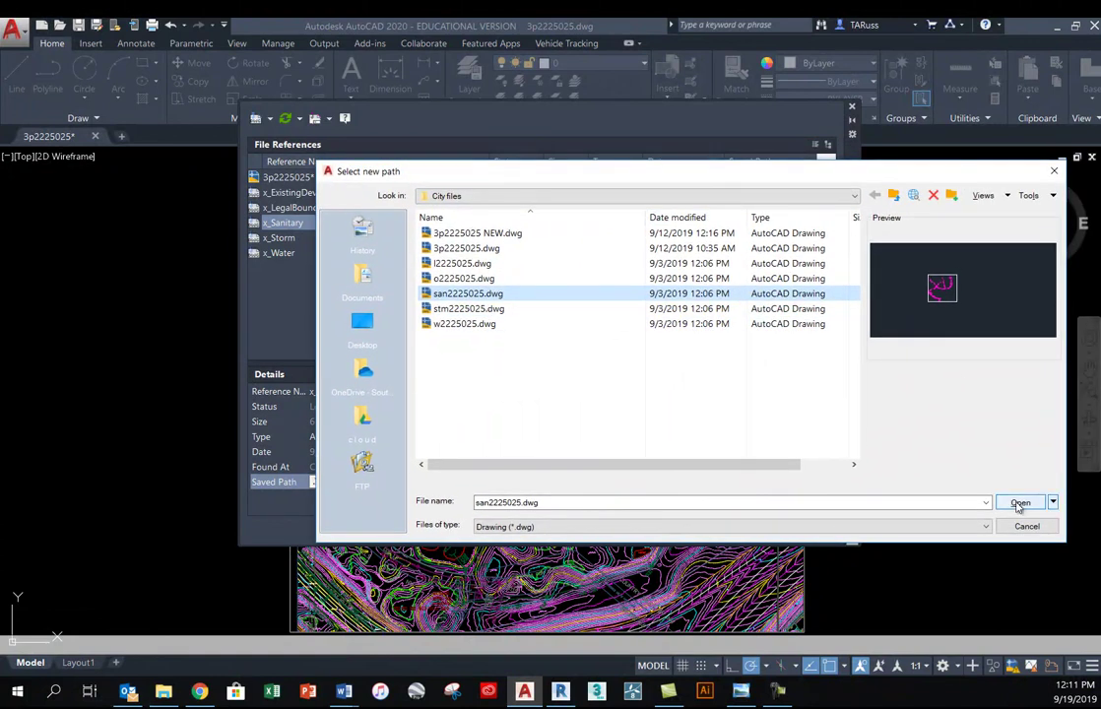
{"action": "left_click", "coordinate": [1021, 501]}
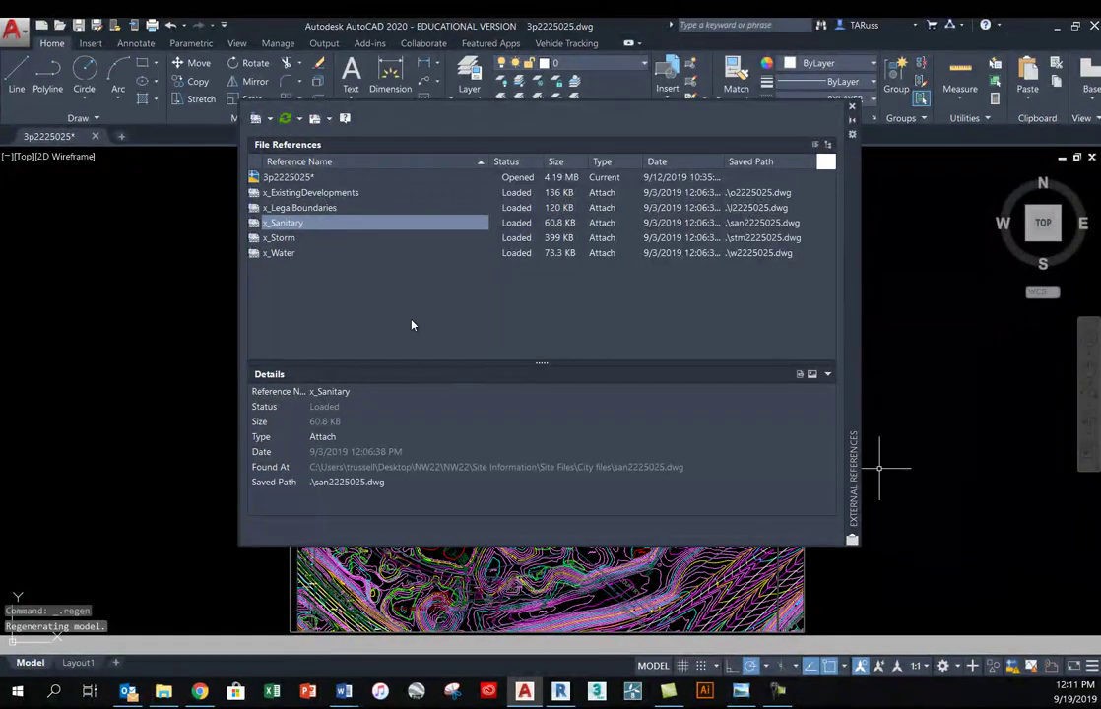
{"action": "left_click", "coordinate": [299, 239]}
Repoint x_Storm's saved path to stm2225025.dwg and reload it
{"action": "left_click", "coordinate": [417, 482]}
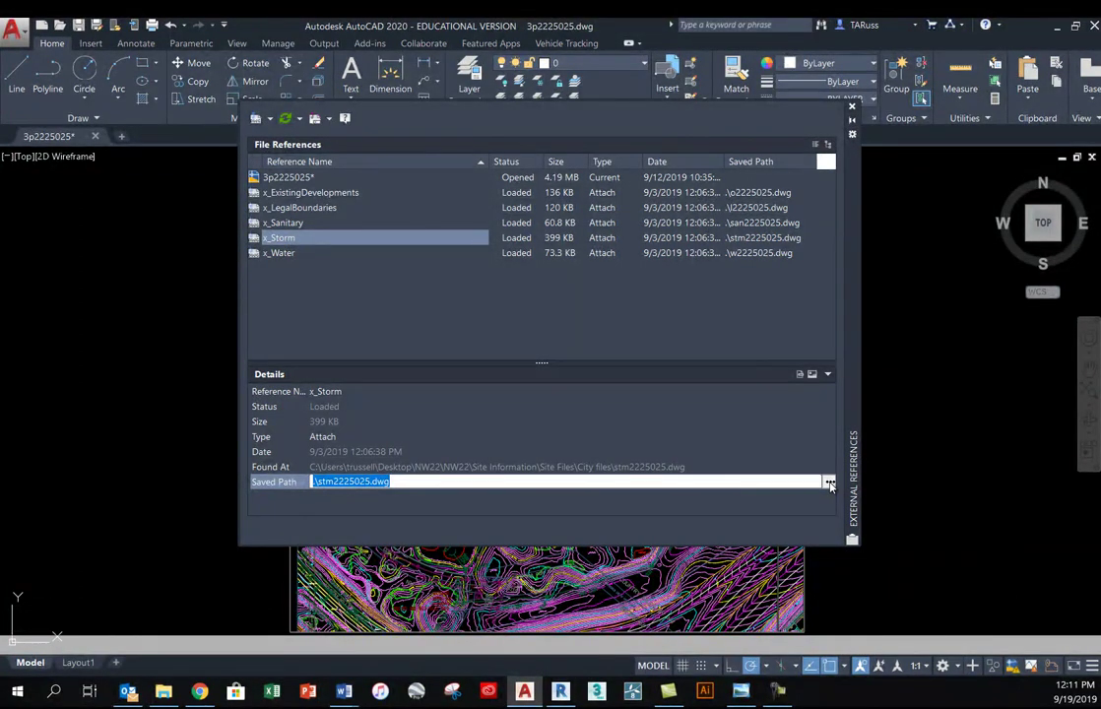
{"action": "left_click", "coordinate": [829, 483]}
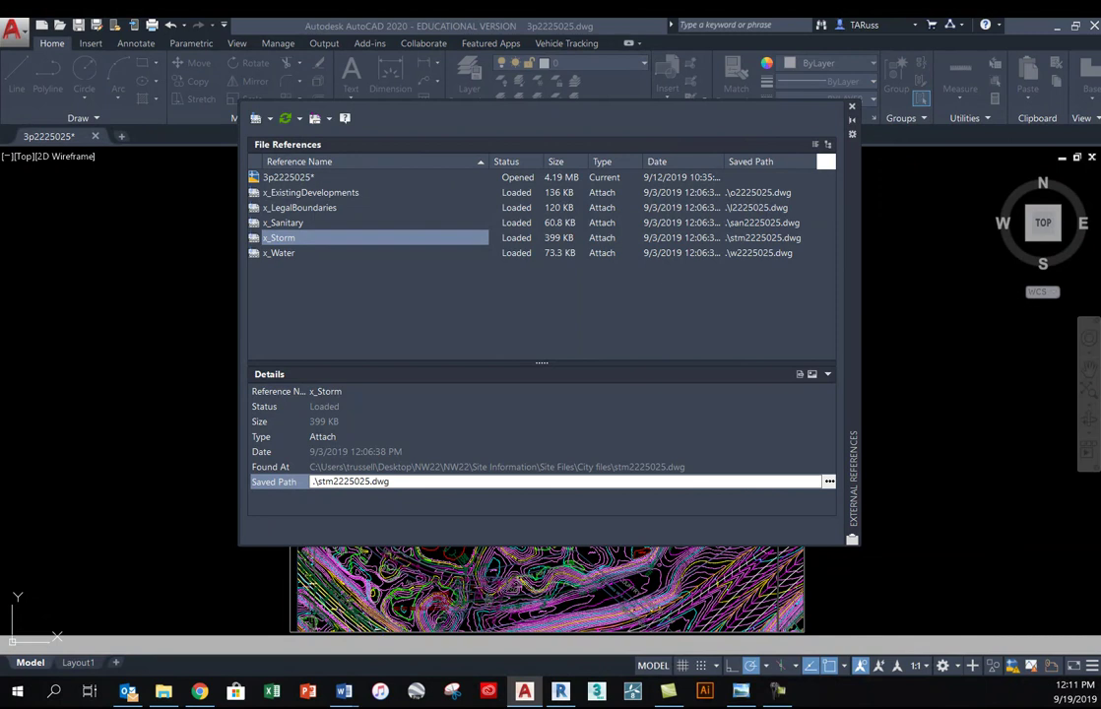
{"action": "left_click_drag", "start_coordinate": [978, 206], "coordinate": [648, 156]}
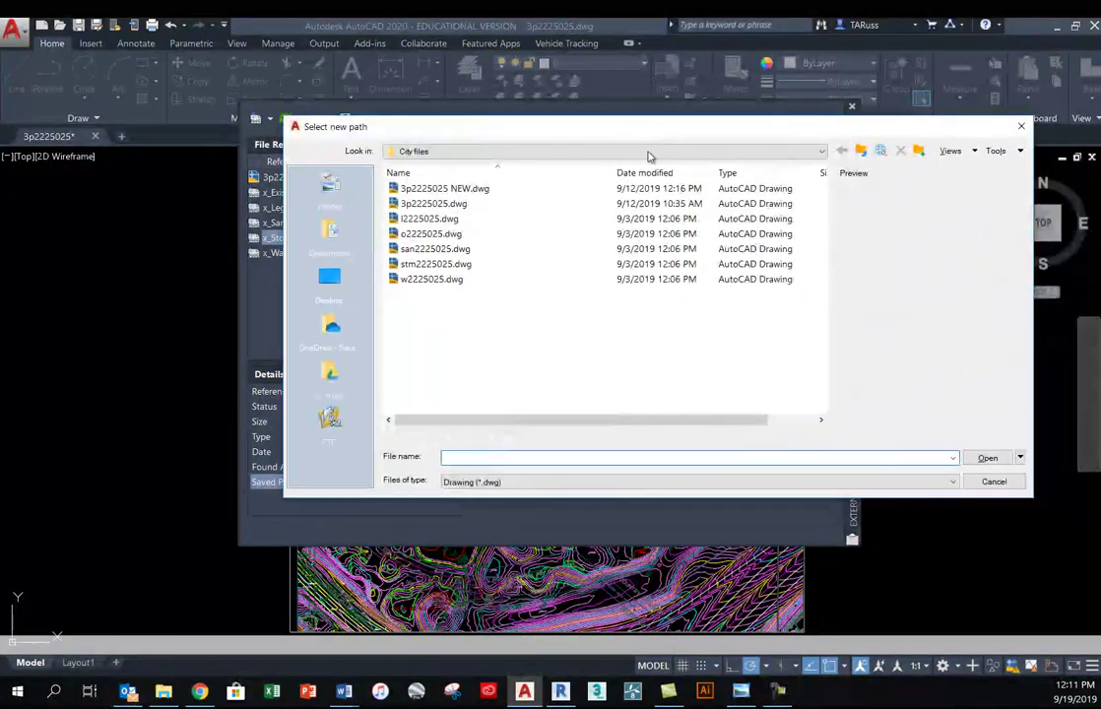
{"action": "mouse_move", "coordinate": [446, 134]}
{"action": "left_mouse_down"}
{"action": "mouse_move", "coordinate": [560, 169]}
{"action": "mouse_move", "coordinate": [459, 133]}
{"action": "left_mouse_up"}
{"action": "left_click", "coordinate": [433, 261]}
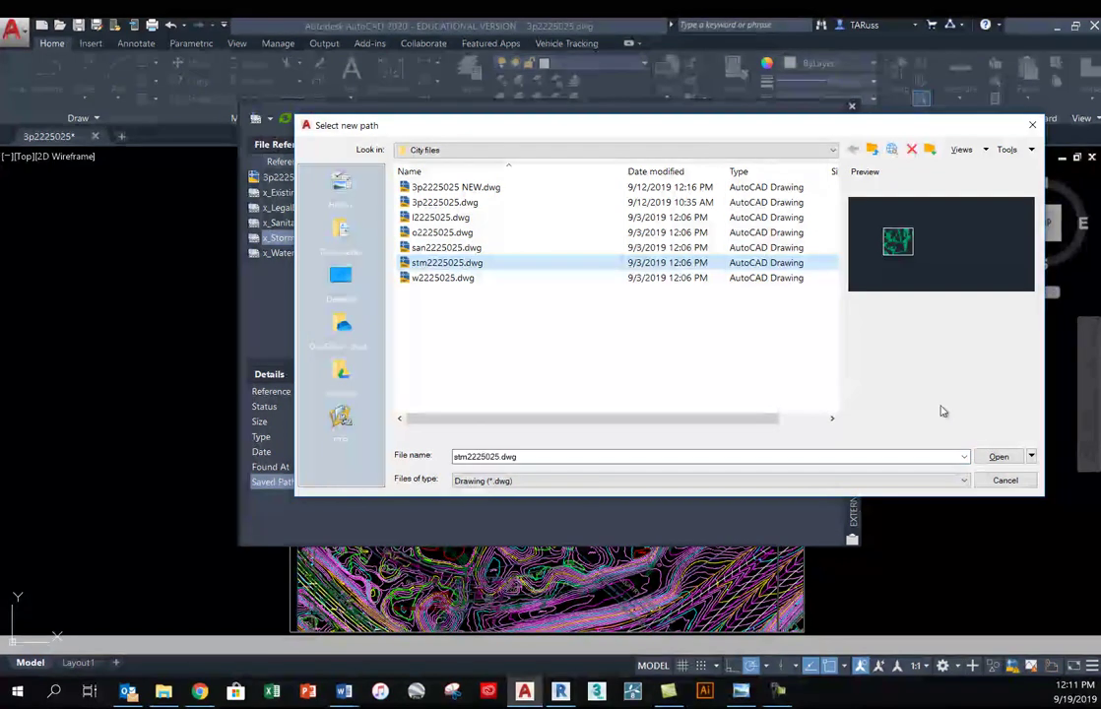
{"action": "left_click", "coordinate": [991, 458]}
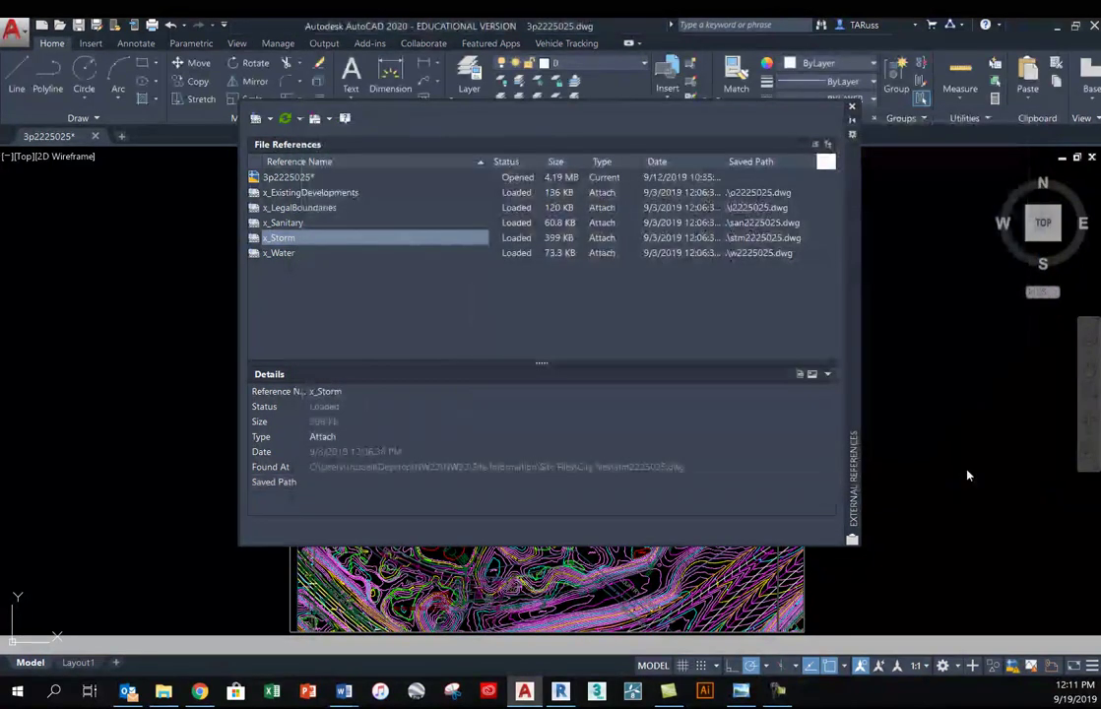
Repoint x_Water to w2225025.dwg, close the External References palette, and save the drawing
{"action": "left_click", "coordinate": [286, 253]}
{"action": "left_click", "coordinate": [394, 481]}
{"action": "left_click", "coordinate": [394, 481]}
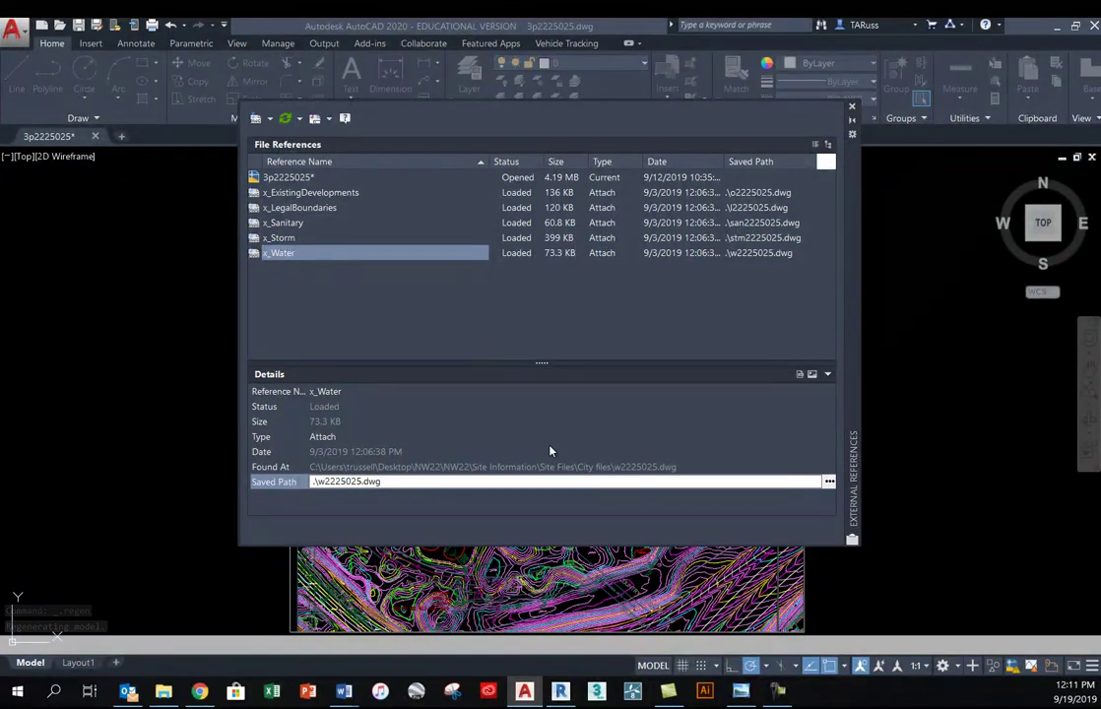
{"action": "left_click", "coordinate": [828, 482]}
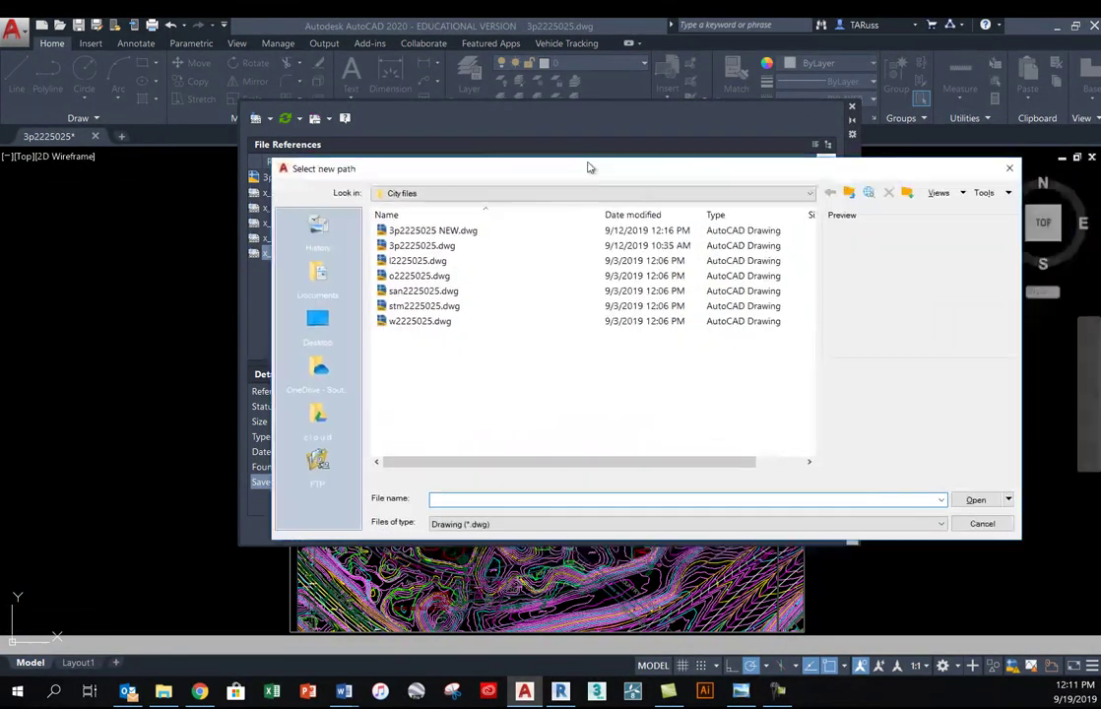
{"action": "left_click", "coordinate": [344, 295]}
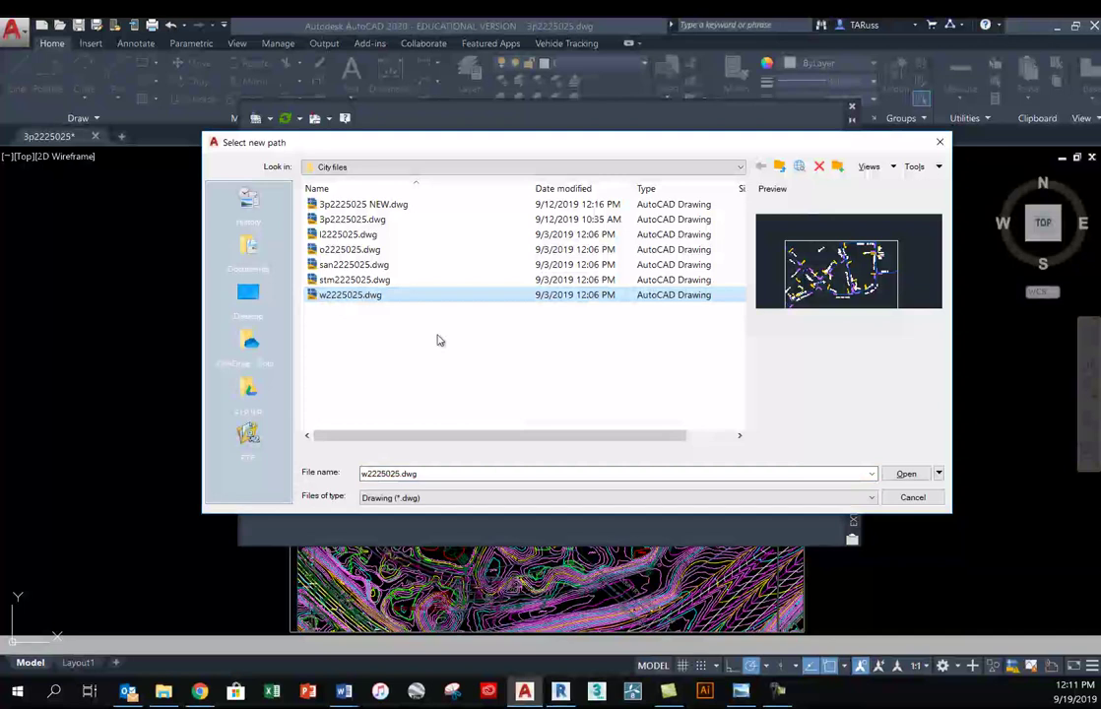
{"action": "left_click", "coordinate": [903, 474]}
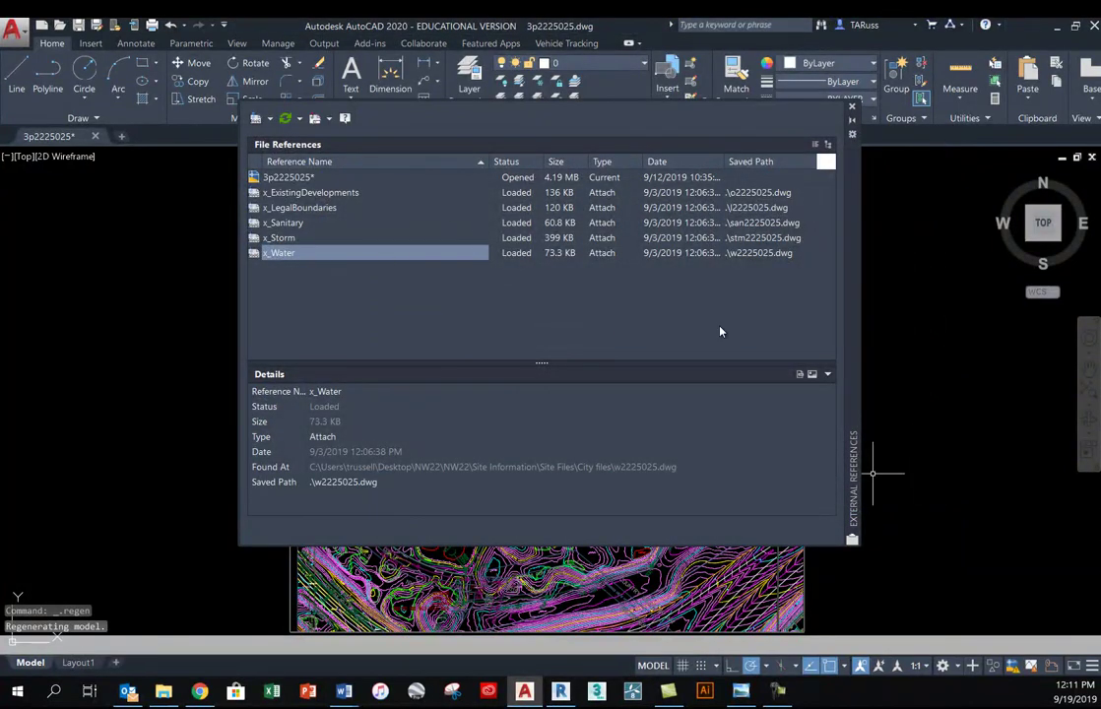
{"action": "left_click", "coordinate": [853, 111]}
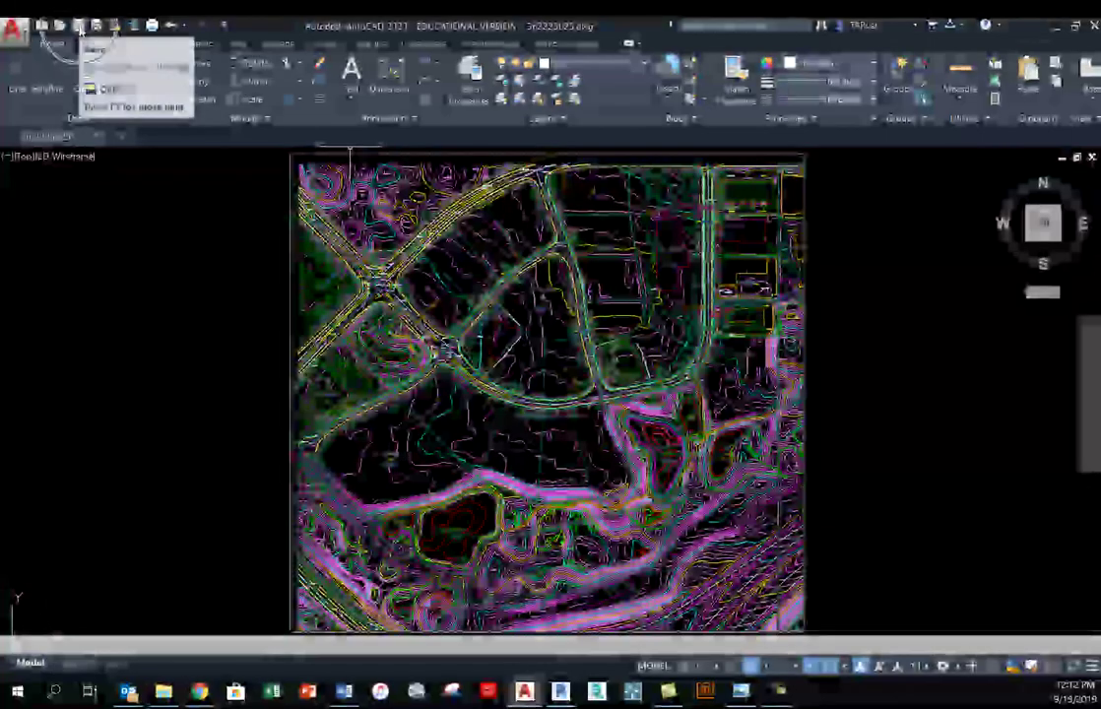
{"action": "left_click", "coordinate": [79, 29]}
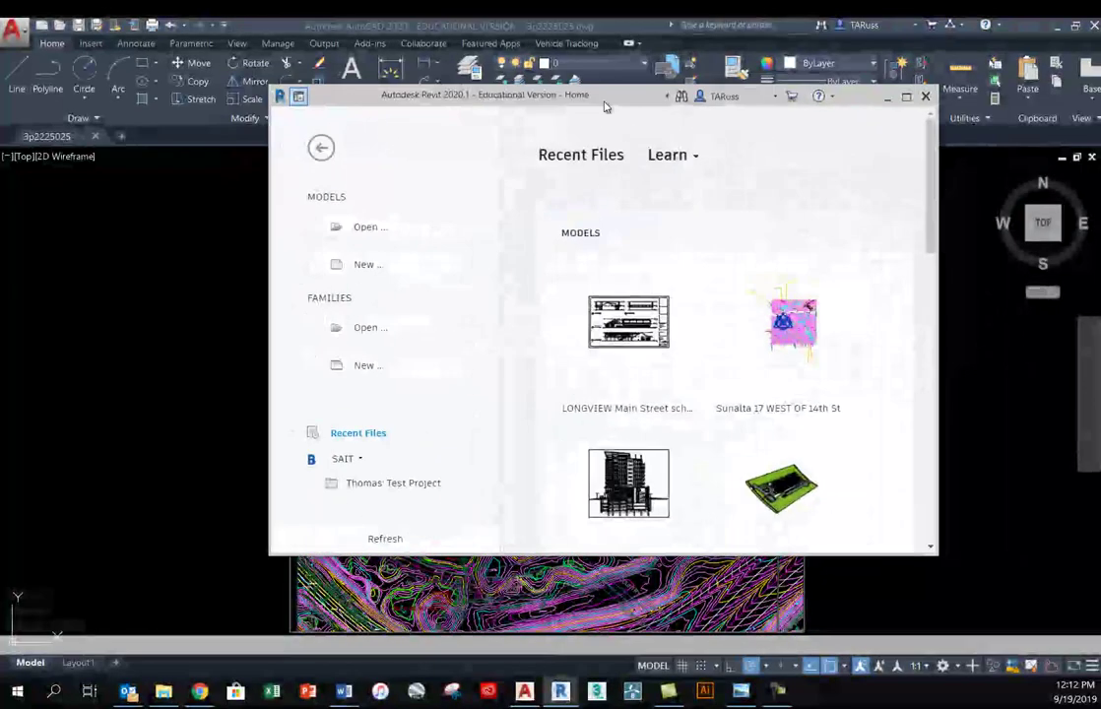
Create new project Project2 from the DefaultUS-Canada template in Revit
{"action": "left_click", "coordinate": [905, 119]}
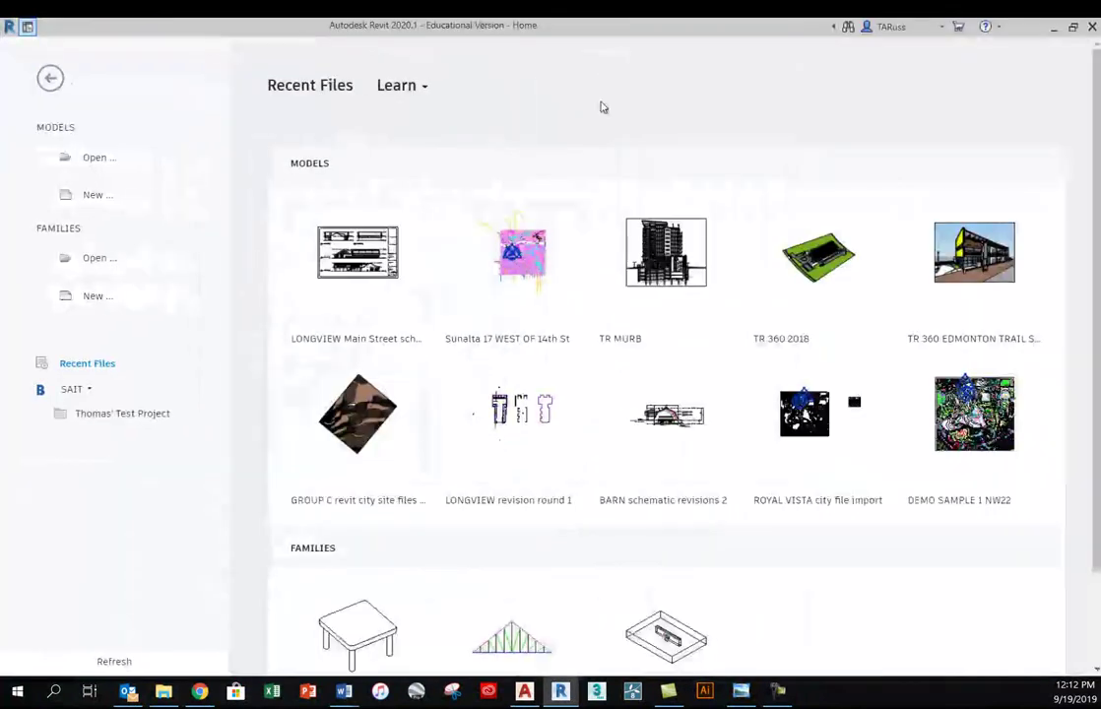
{"action": "left_click", "coordinate": [106, 202]}
{"action": "left_click", "coordinate": [104, 203]}
{"action": "left_click", "coordinate": [101, 202]}
{"action": "left_click", "coordinate": [100, 202]}
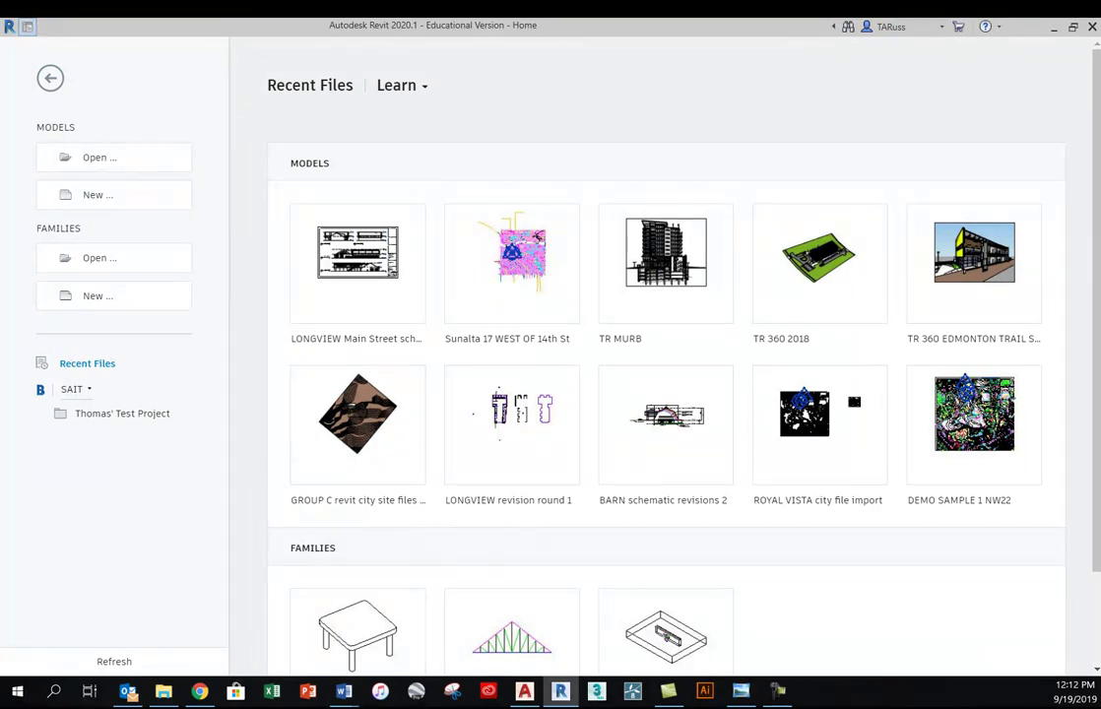
{"action": "left_click_drag", "start_coordinate": [693, 110], "coordinate": [553, 119]}
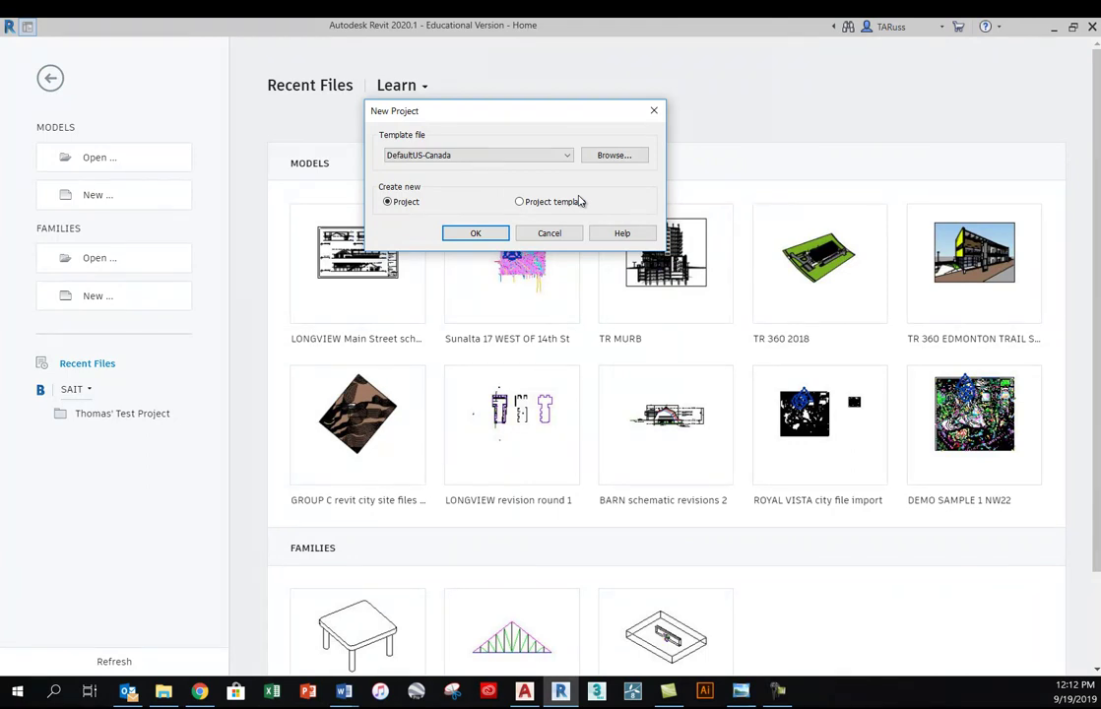
{"action": "left_click", "coordinate": [483, 235]}
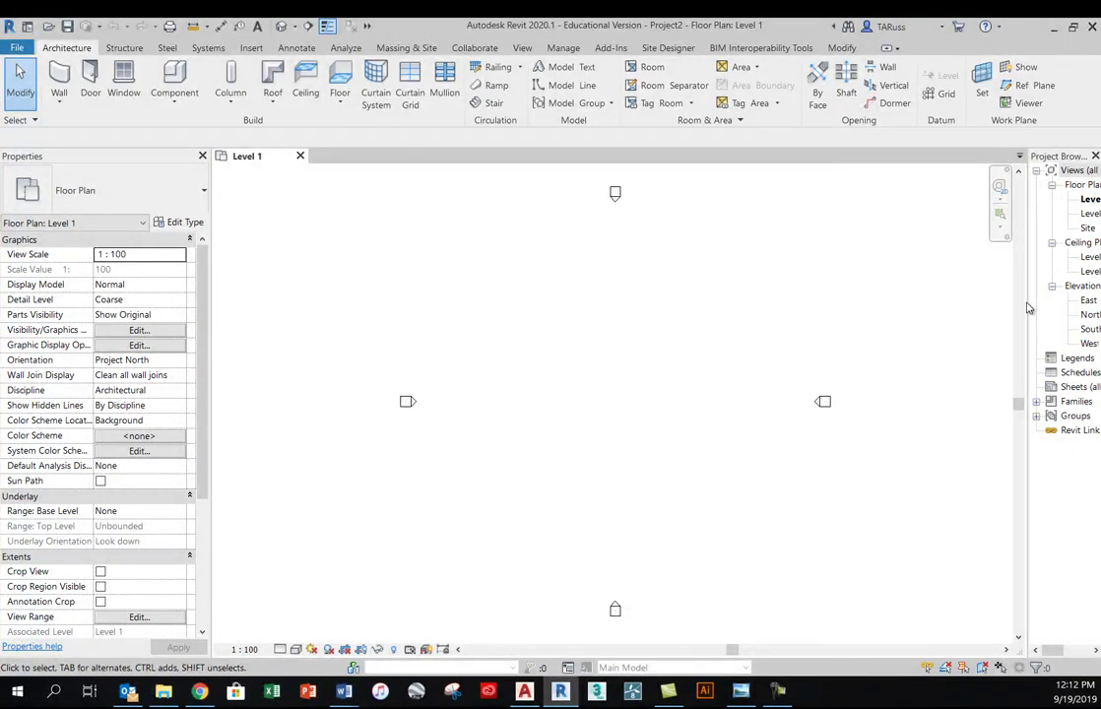
Widen the Project Browser and open the Site floor plan from Floor Plans
{"action": "left_click_drag", "start_coordinate": [1027, 302], "coordinate": [928, 305]}
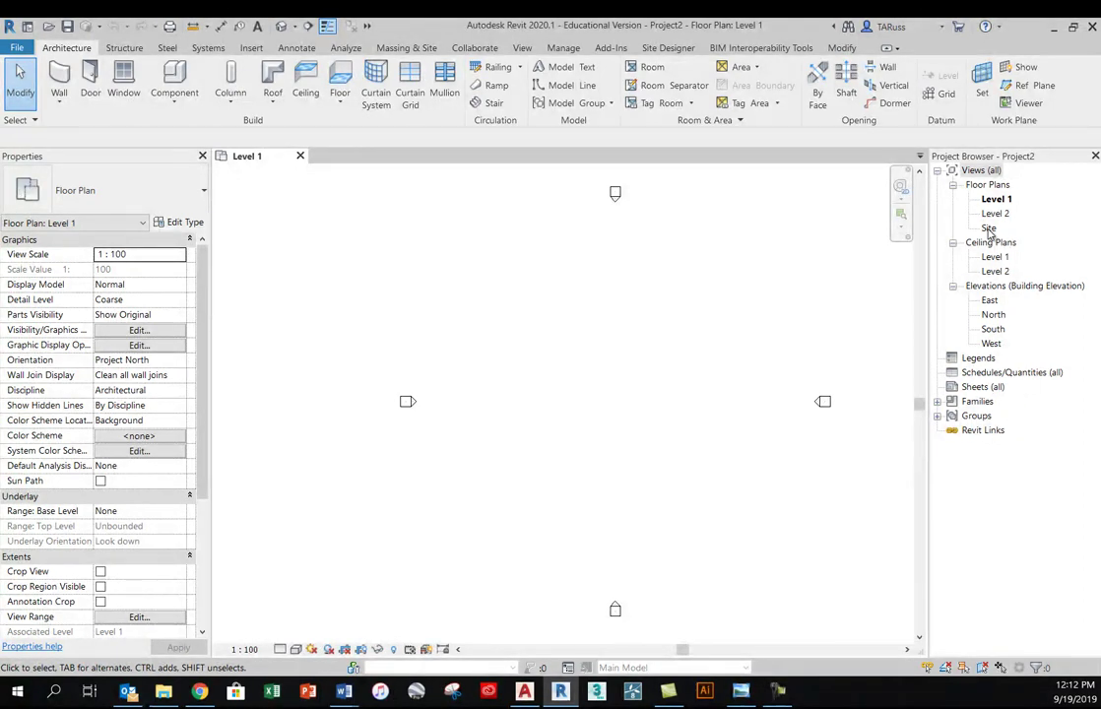
{"action": "double_click", "coordinate": [988, 229]}
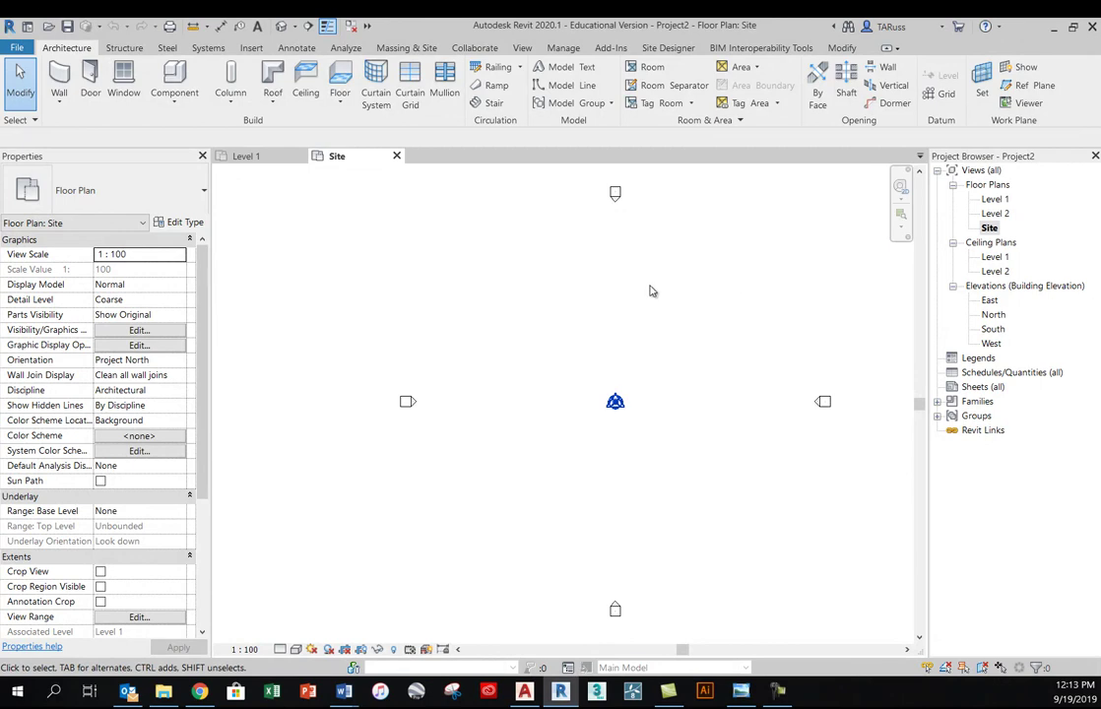
{"action": "middle_click_drag", "start_coordinate": [655, 284], "coordinate": [634, 284]}
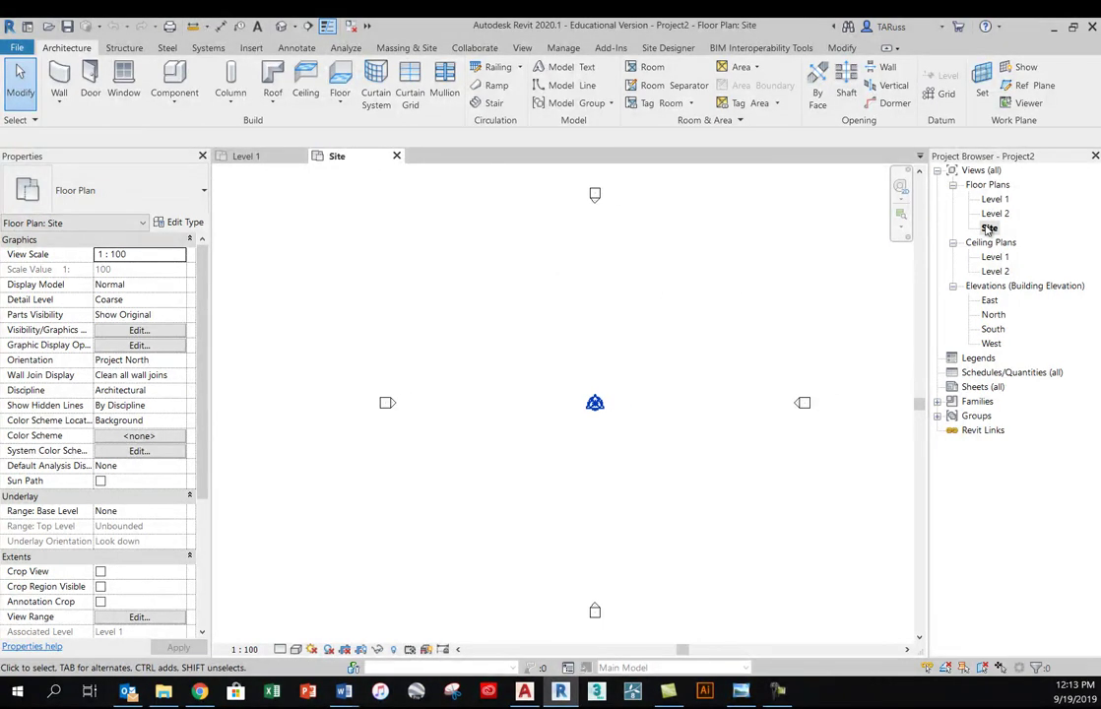
{"action": "left_click", "coordinate": [989, 228]}
Change the Site plan's view range: Top offset 9000000, Cut plane offset 8900000
{"action": "key", "text": "v"}
{"action": "key", "text": "g"}
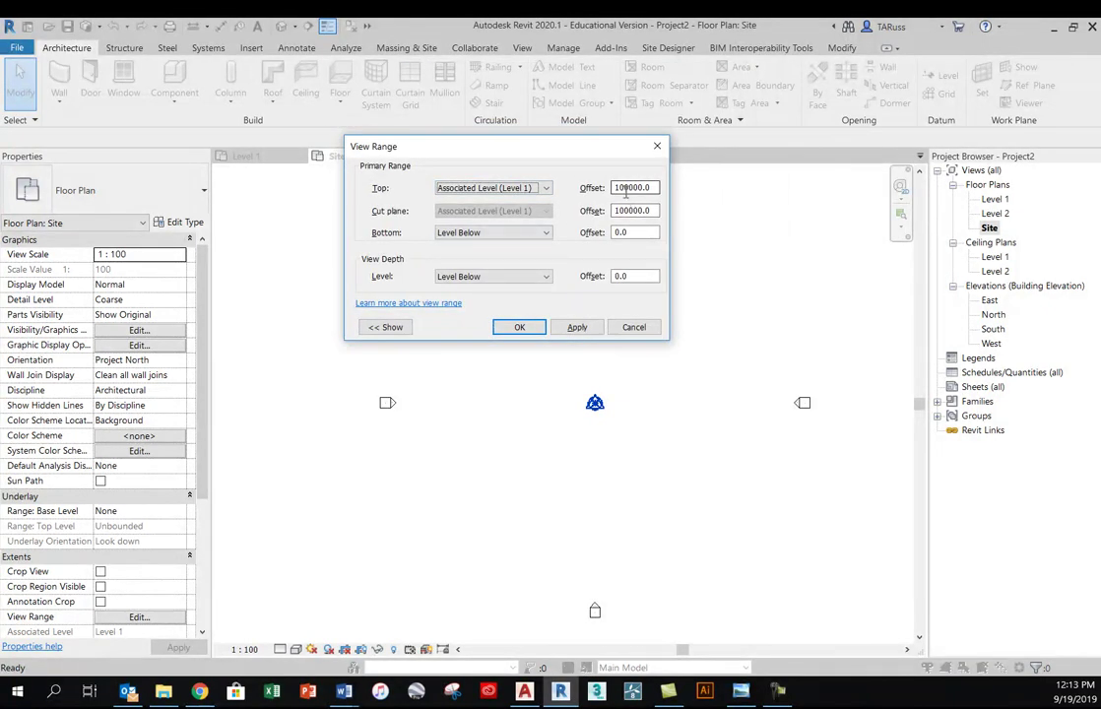
{"action": "left_click_drag", "start_coordinate": [643, 189], "coordinate": [594, 197]}
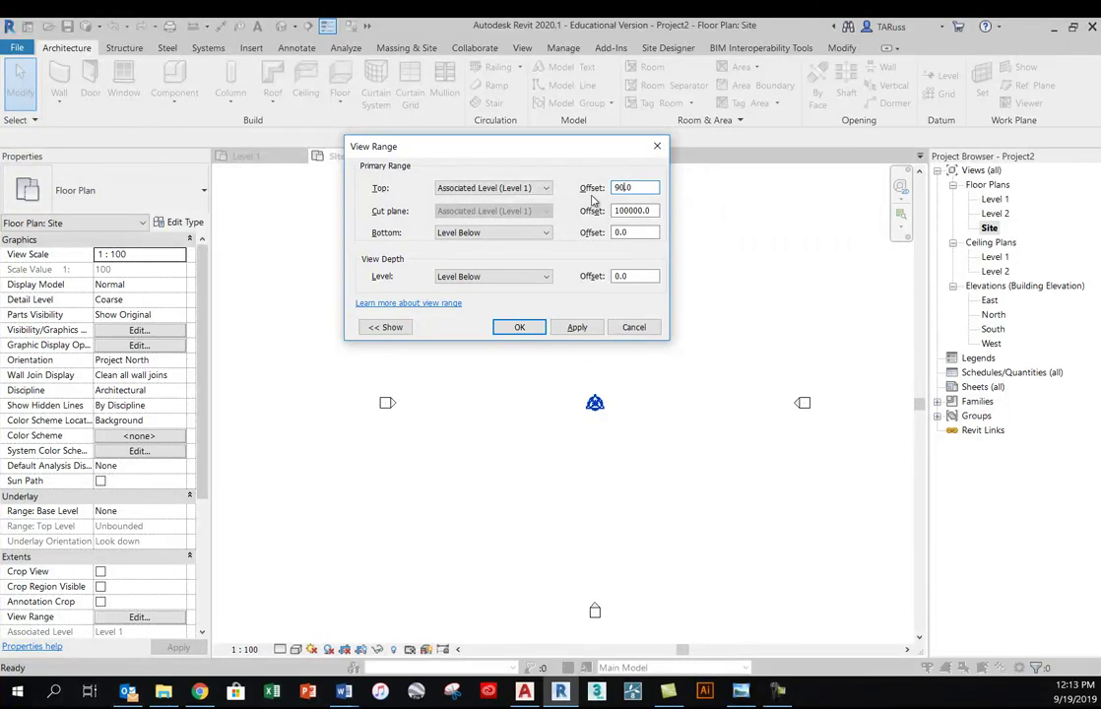
{"action": "type", "text": "9000000"}
{"action": "left_click", "coordinate": [656, 211]}
{"action": "left_click_drag", "start_coordinate": [656, 210], "coordinate": [613, 218]}
{"action": "left_click", "coordinate": [579, 329]}
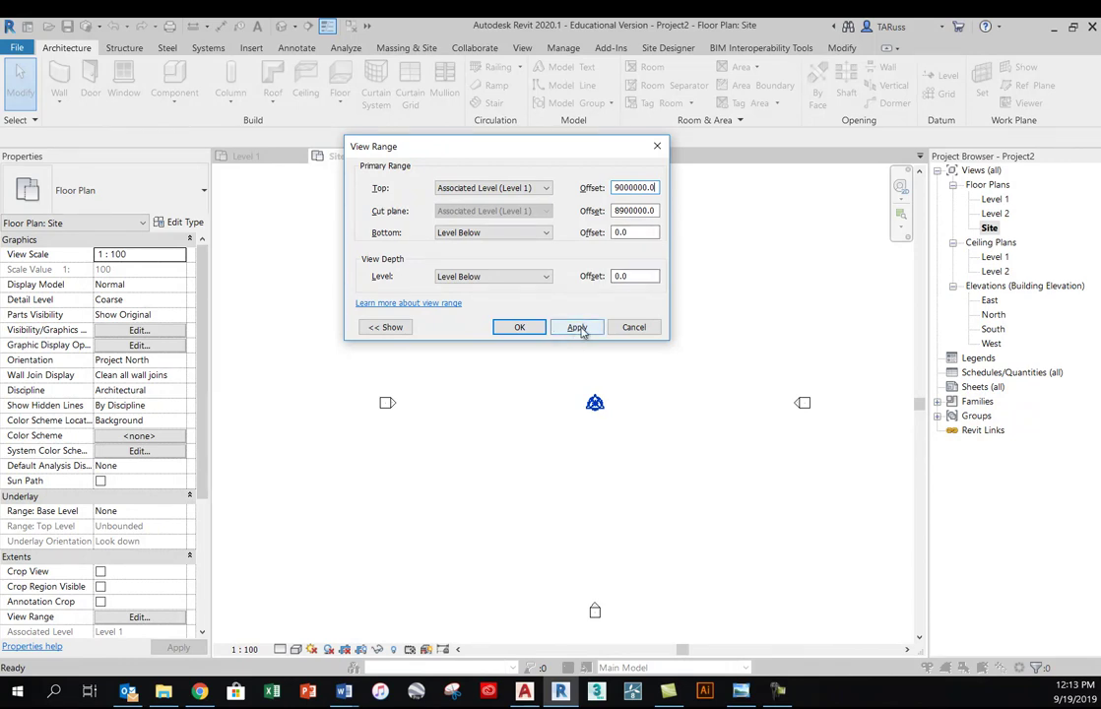
{"action": "left_click", "coordinate": [522, 329]}
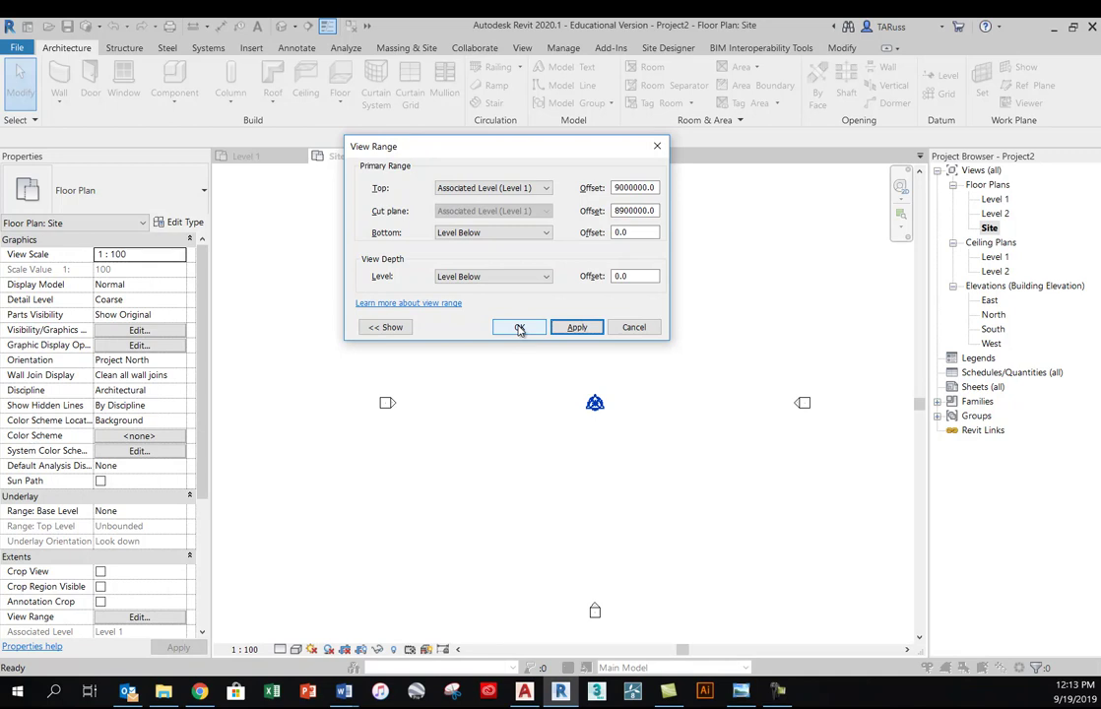
{"action": "left_click", "coordinate": [518, 329]}
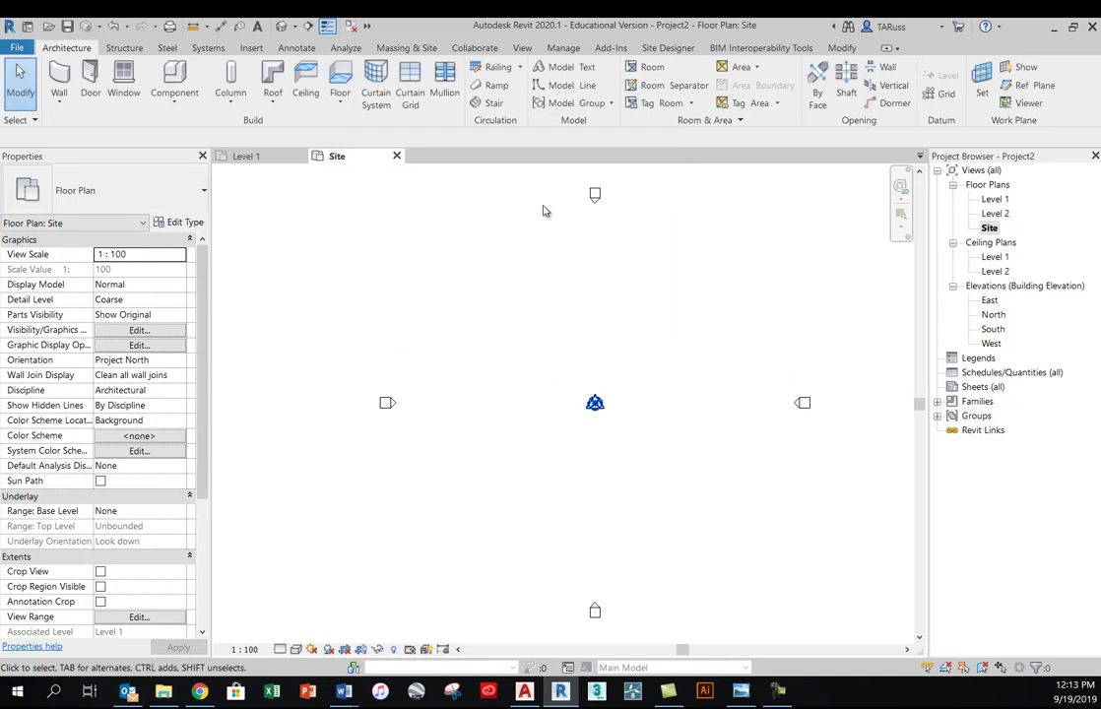
Bring AutoCAD's 3p2225025.dwg forward and view it from the southeast isometric corner
{"action": "left_click", "coordinate": [527, 693]}
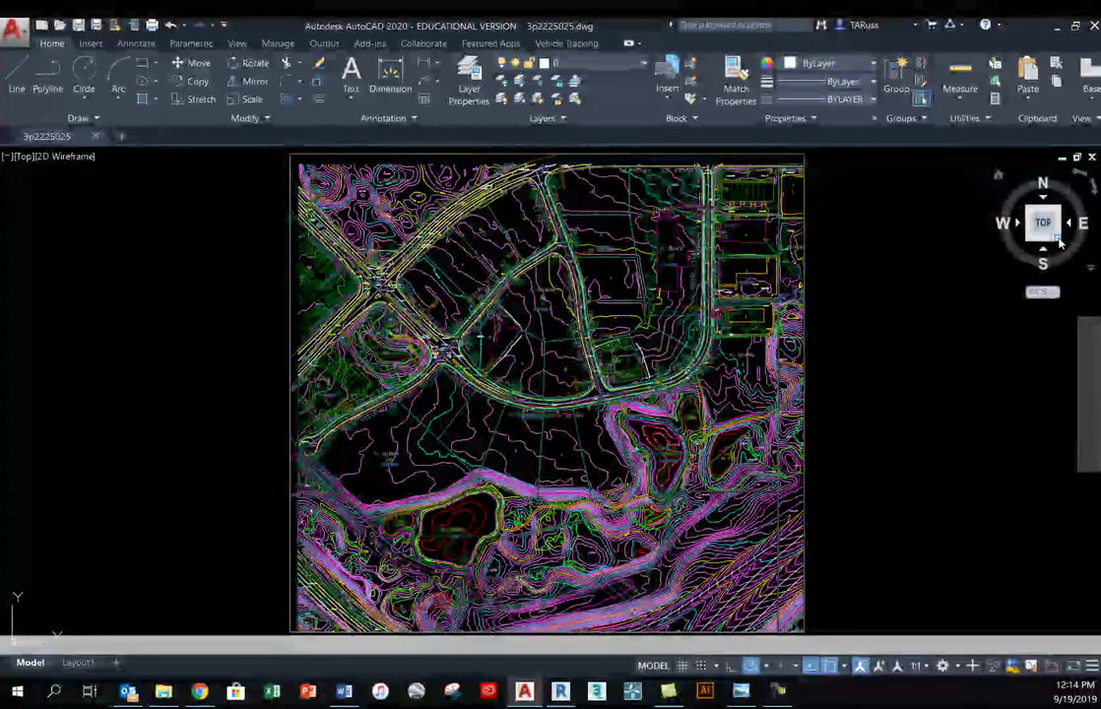
{"action": "left_click", "coordinate": [1059, 243]}
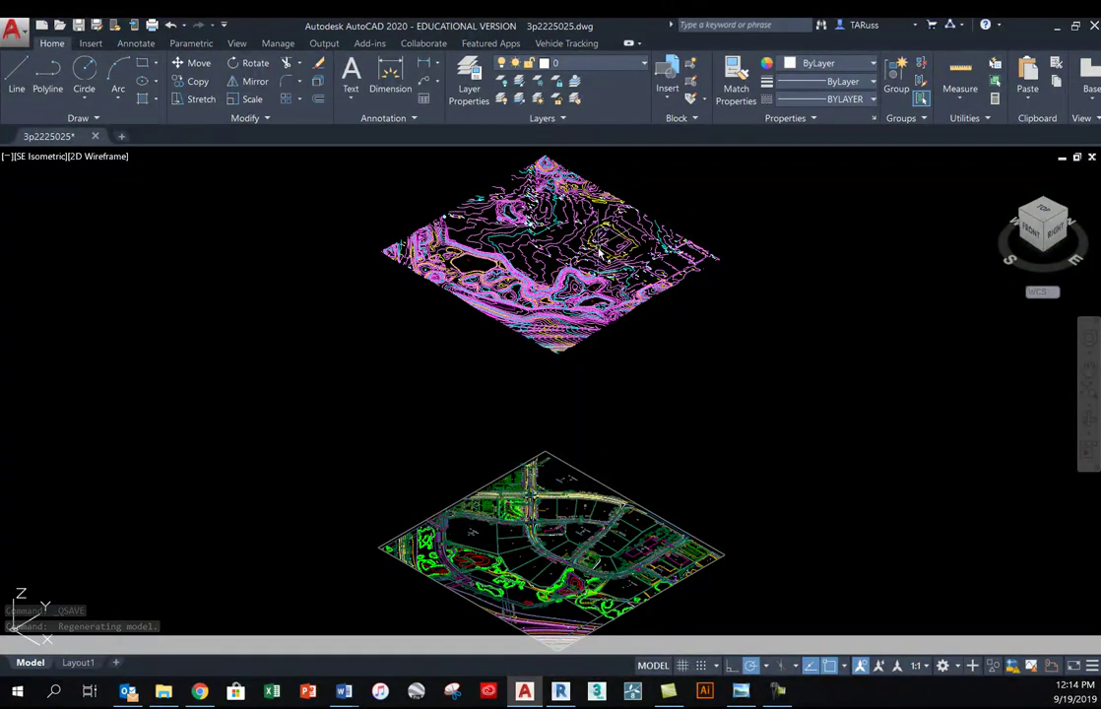
{"action": "mouse_move", "coordinate": [540, 382]}
{"action": "middle_mouse_down", "text": "shift"}
{"action": "mouse_move", "coordinate": [548, 434]}
{"action": "mouse_move", "coordinate": [551, 400]}
{"action": "middle_mouse_up", "text": "shift"}
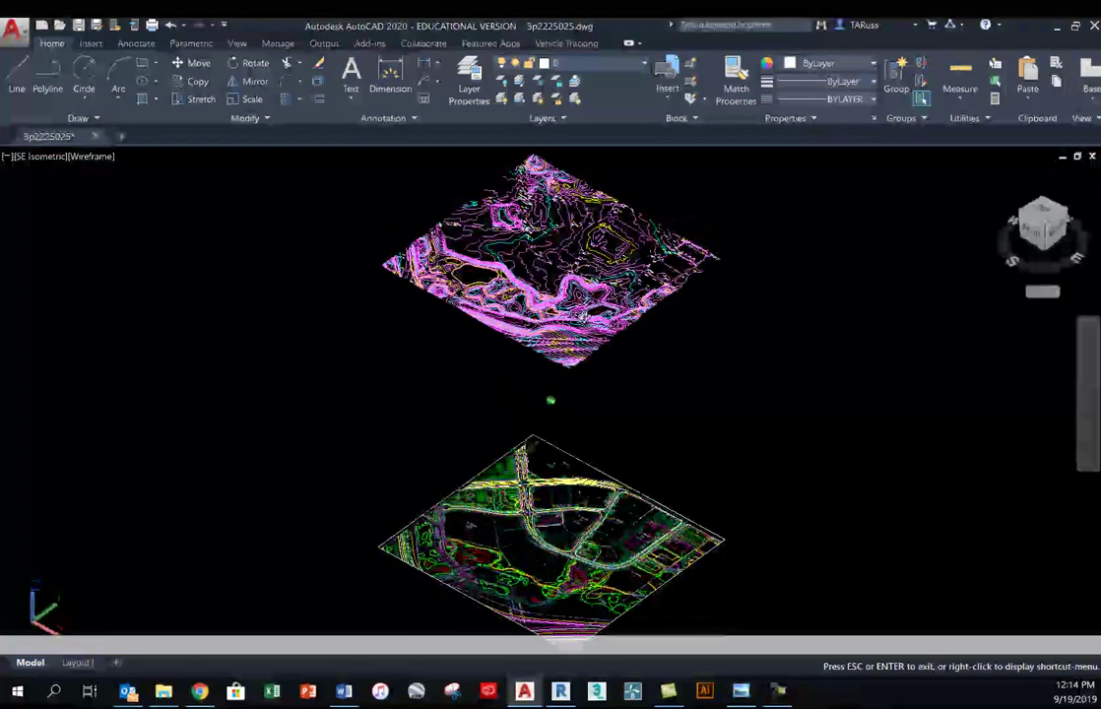
{"action": "key", "text": "Escape"}
Orbit to a near edge-on side view comparing the contour plane with the flat site plan
{"action": "scroll", "coordinate": [555, 540], "scroll_direction": "up", "scroll_amount": 6}
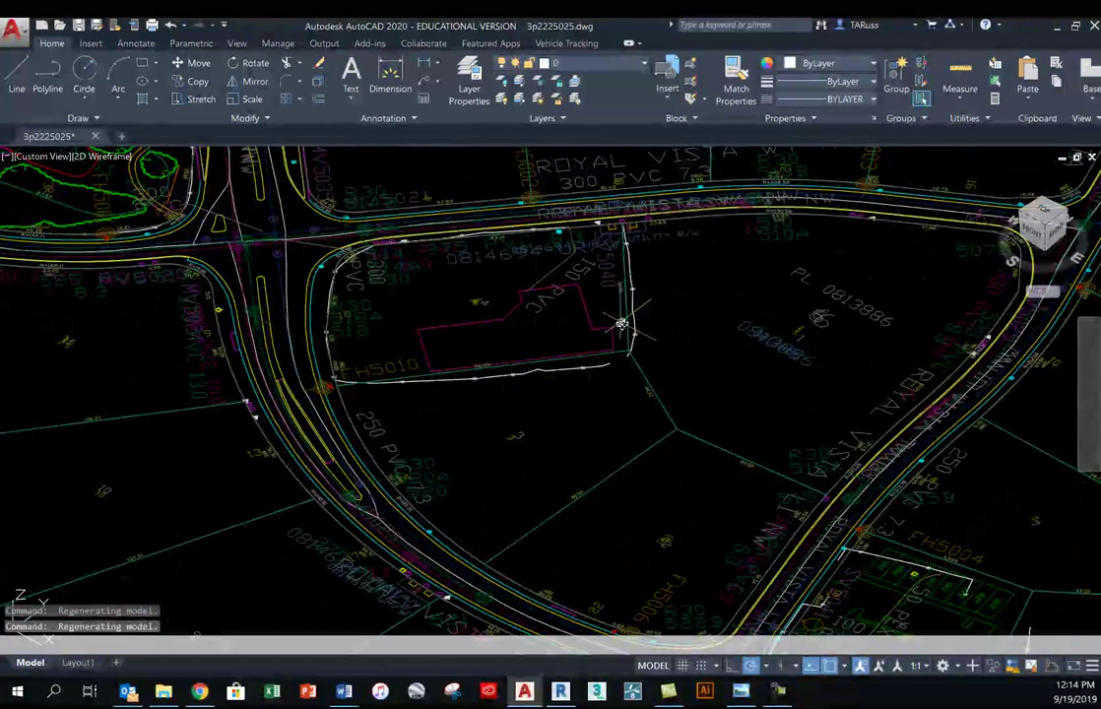
{"action": "scroll", "coordinate": [621, 322], "scroll_direction": "down", "scroll_amount": 8}
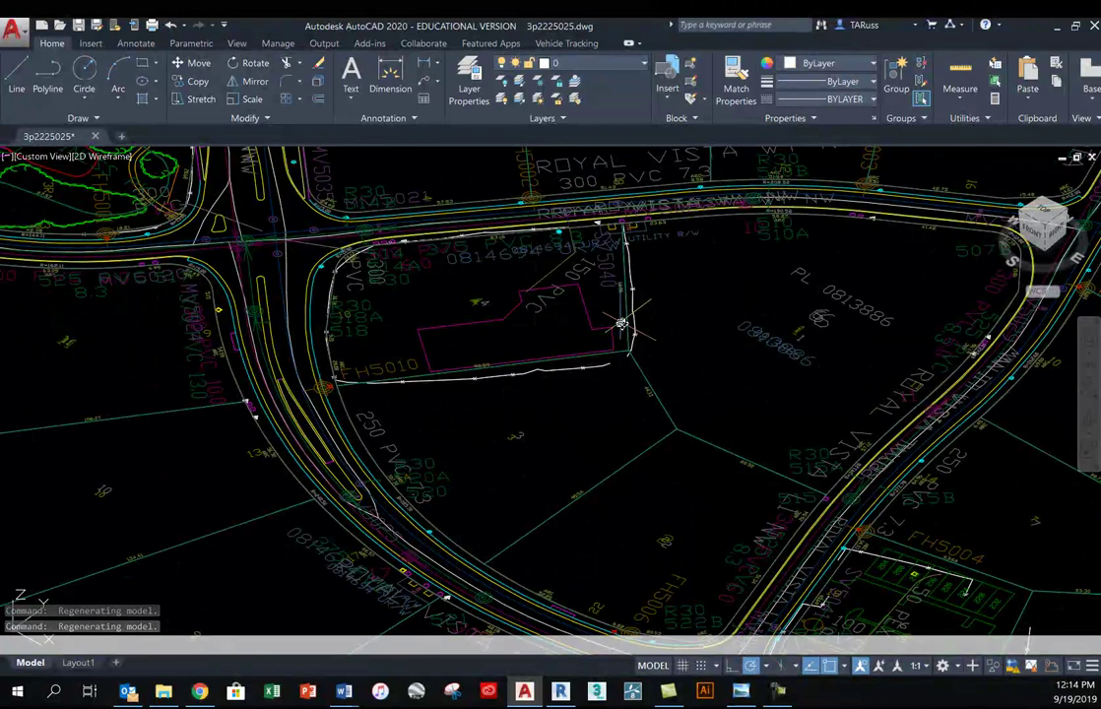
{"action": "scroll", "coordinate": [661, 202], "scroll_direction": "up", "scroll_amount": 6}
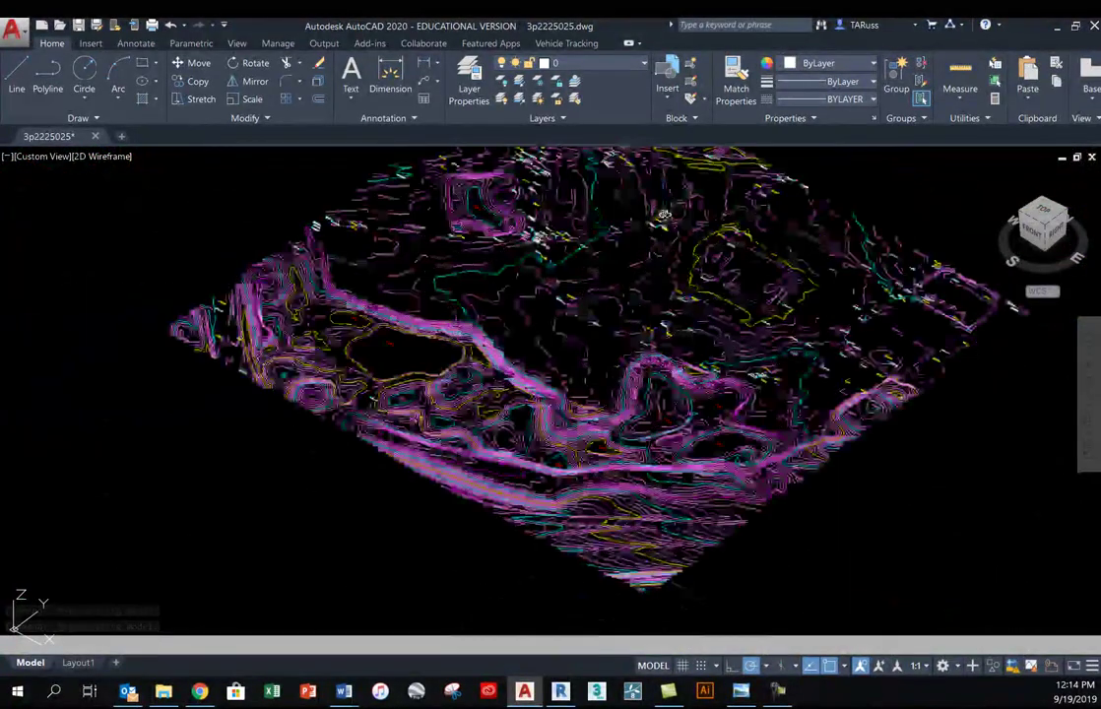
{"action": "middle_click_drag", "start_coordinate": [591, 423], "coordinate": [660, 433], "text": "shift"}
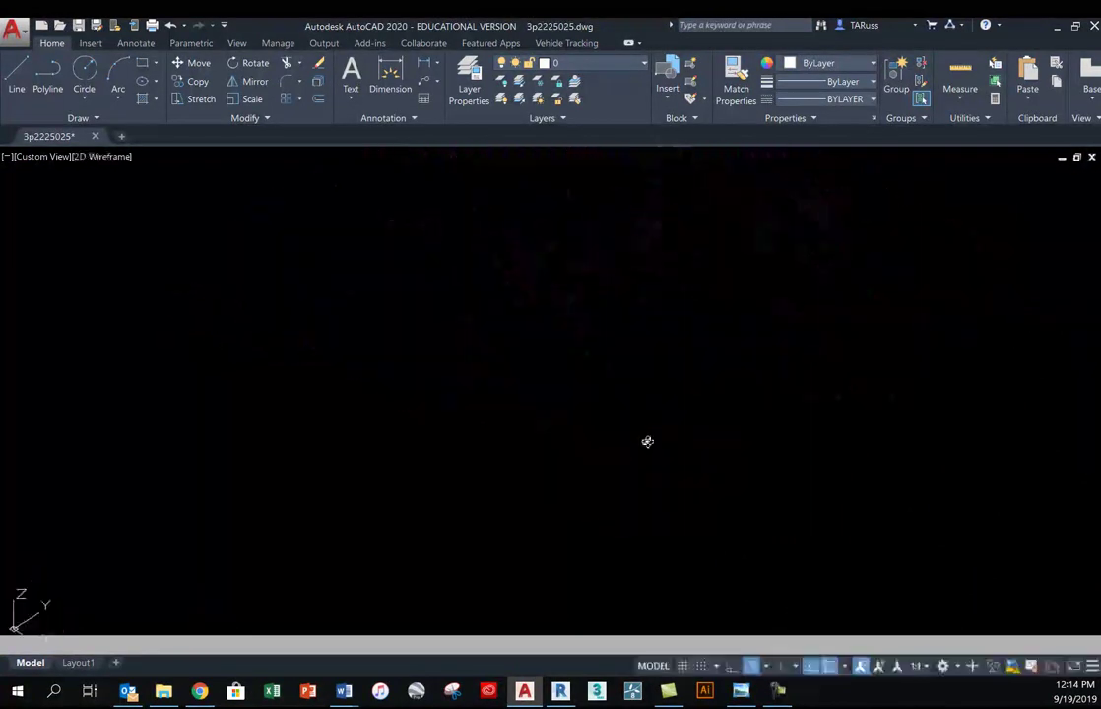
{"action": "scroll", "coordinate": [650, 349], "scroll_direction": "down", "scroll_amount": 5}
{"action": "scroll", "coordinate": [557, 356], "scroll_direction": "up", "scroll_amount": 6}
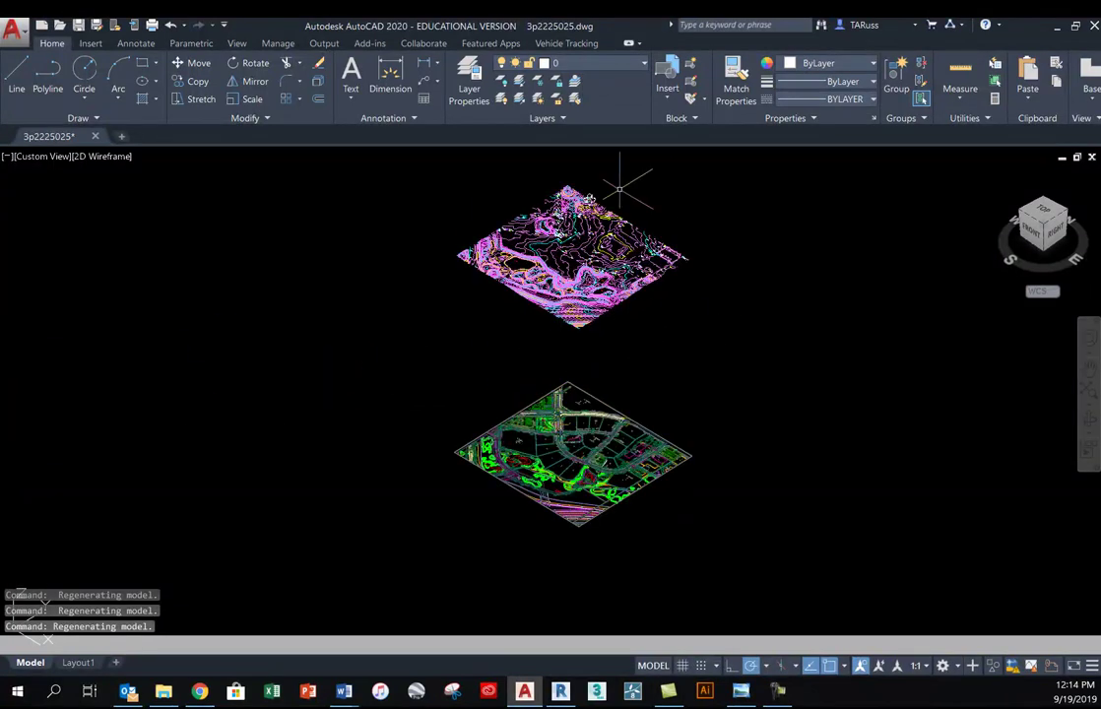
{"action": "scroll", "coordinate": [572, 202], "scroll_direction": "up", "scroll_amount": 4}
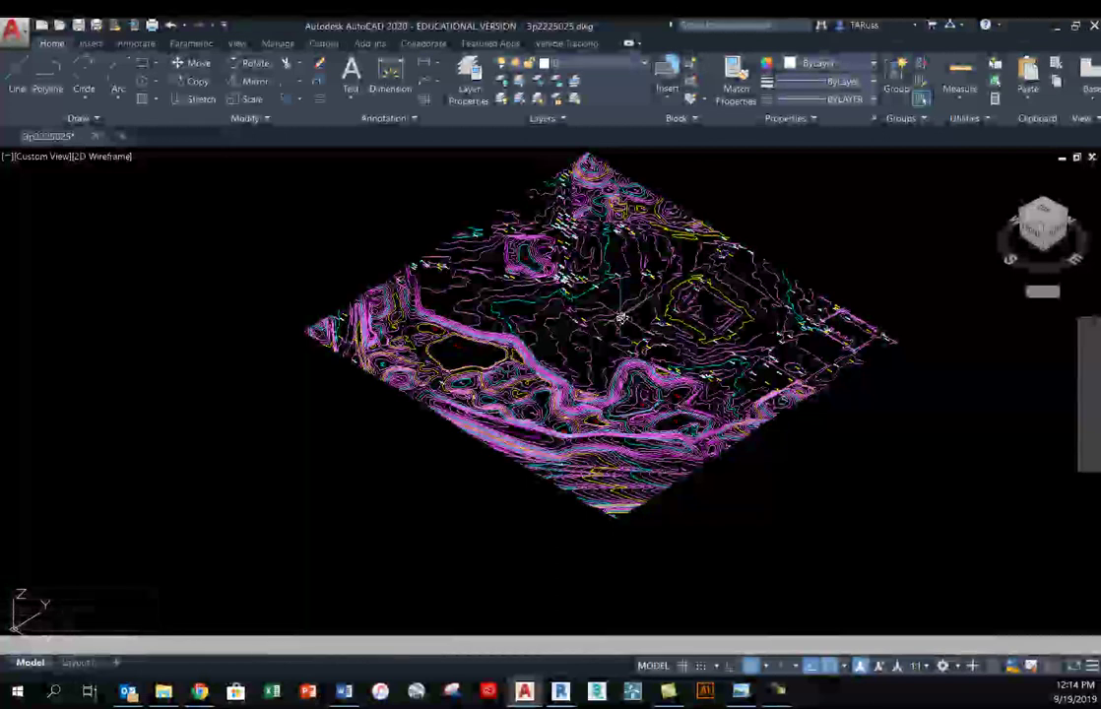
Return to Revit and open Project2's default 3D view, orbiting around the property lines
{"action": "left_click", "coordinate": [560, 692]}
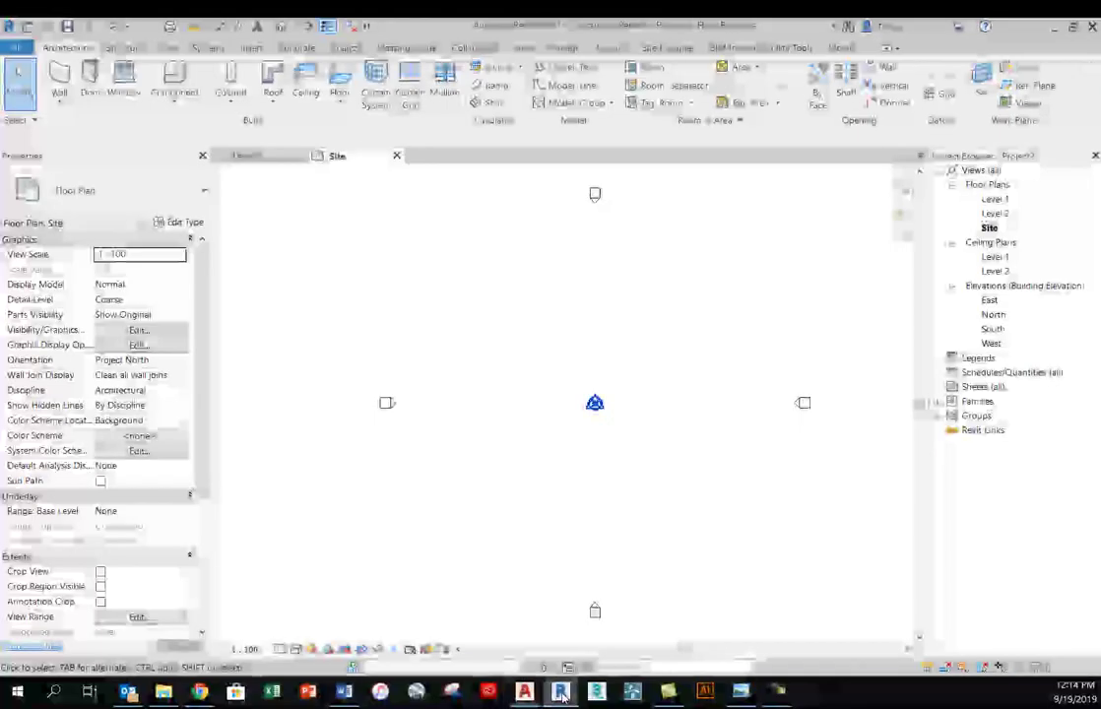
{"action": "left_click", "coordinate": [291, 28]}
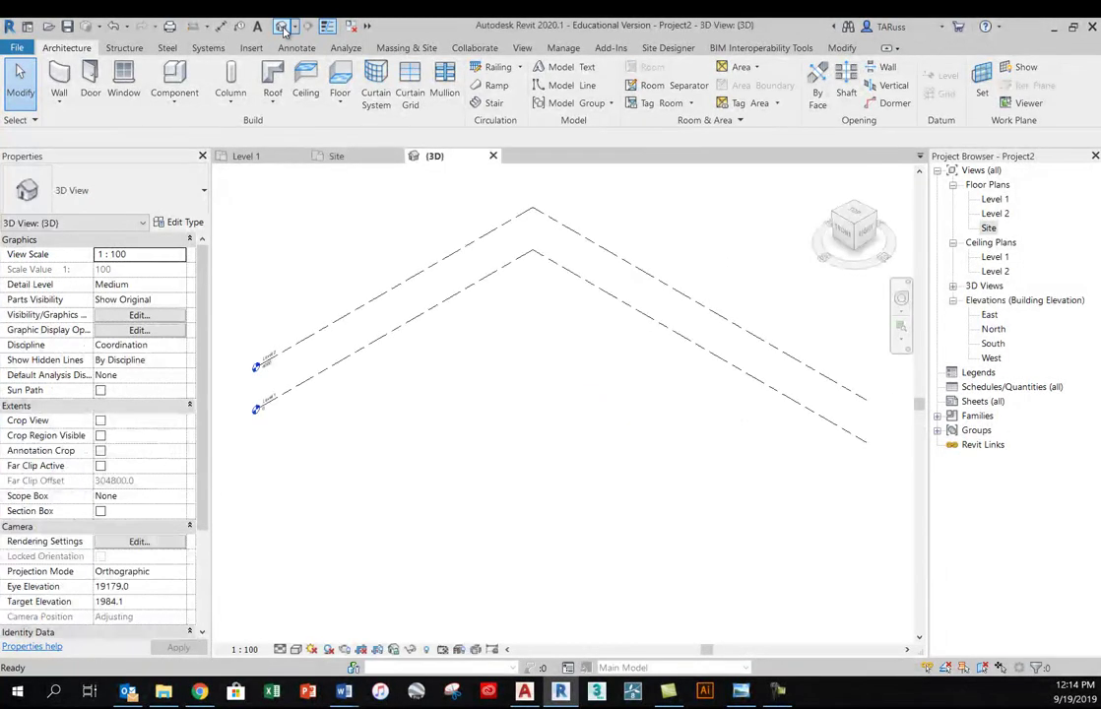
{"action": "scroll", "coordinate": [504, 442], "scroll_direction": "down", "scroll_amount": 8}
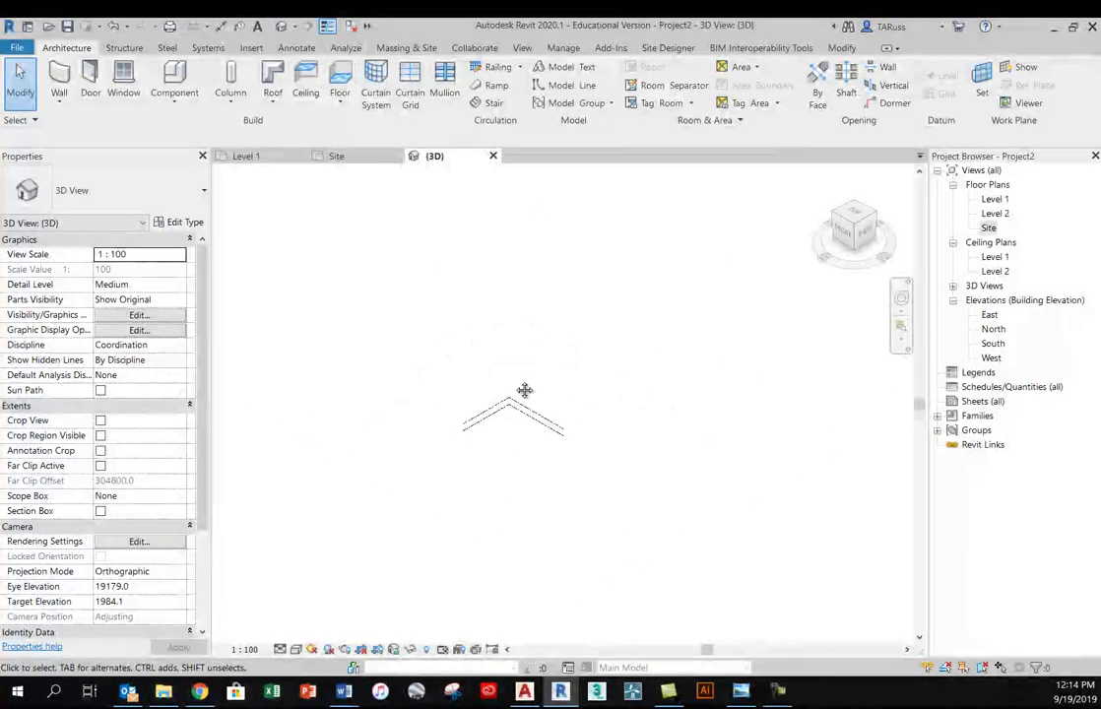
{"action": "middle_click_drag", "start_coordinate": [608, 420], "coordinate": [588, 444], "text": "shift"}
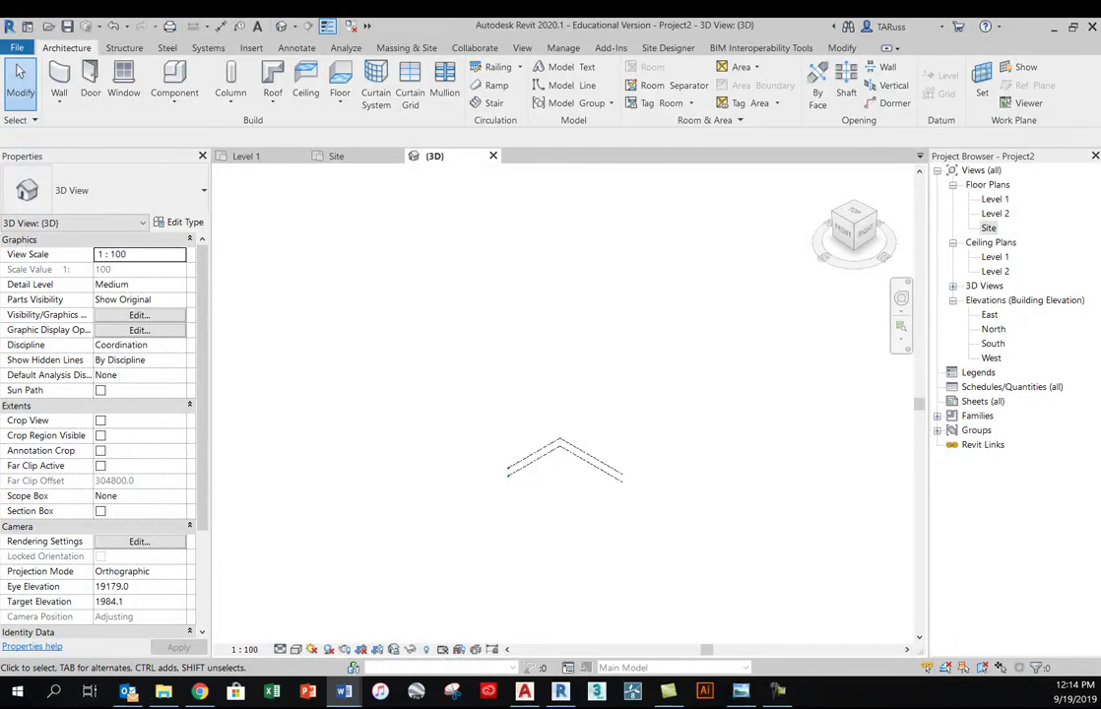
{"action": "left_click", "coordinate": [251, 49]}
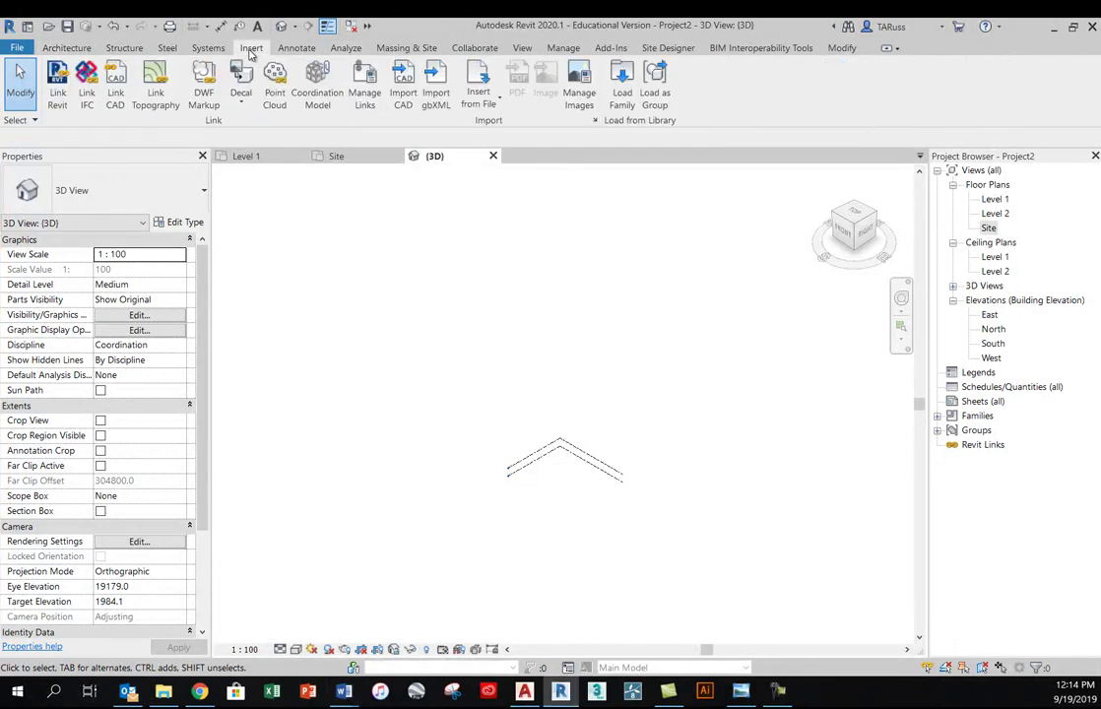
Link 3p2225025.dwg with meter import units and Auto - Center to Center positioning
{"action": "left_click", "coordinate": [115, 93]}
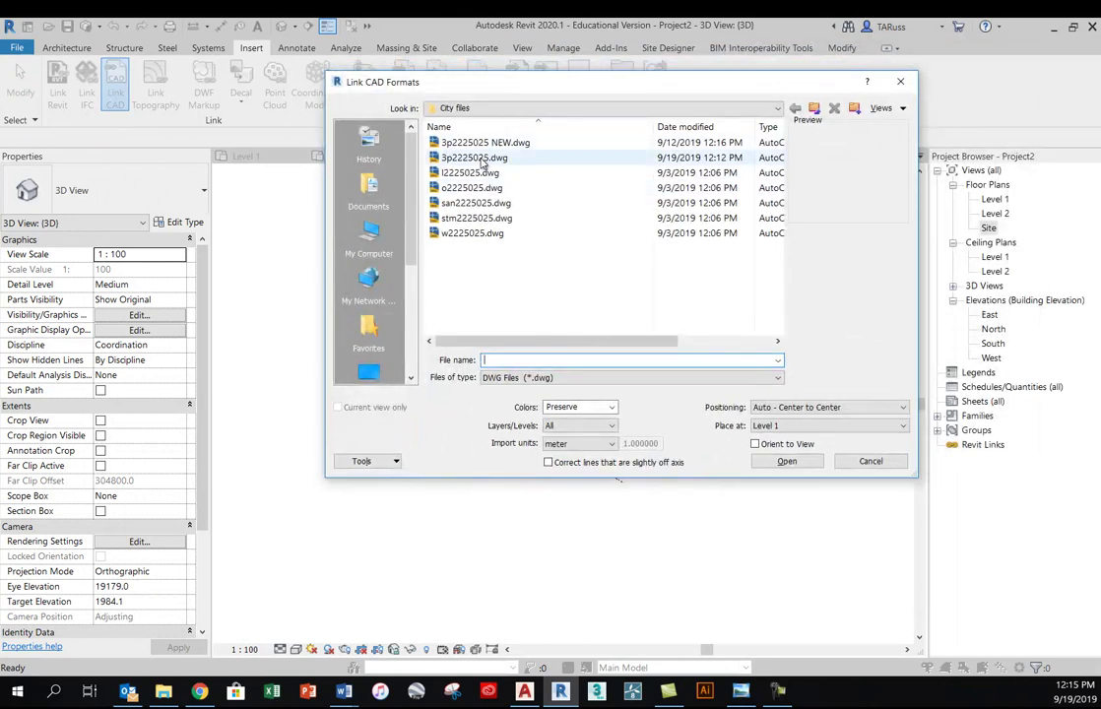
{"action": "left_click", "coordinate": [483, 159]}
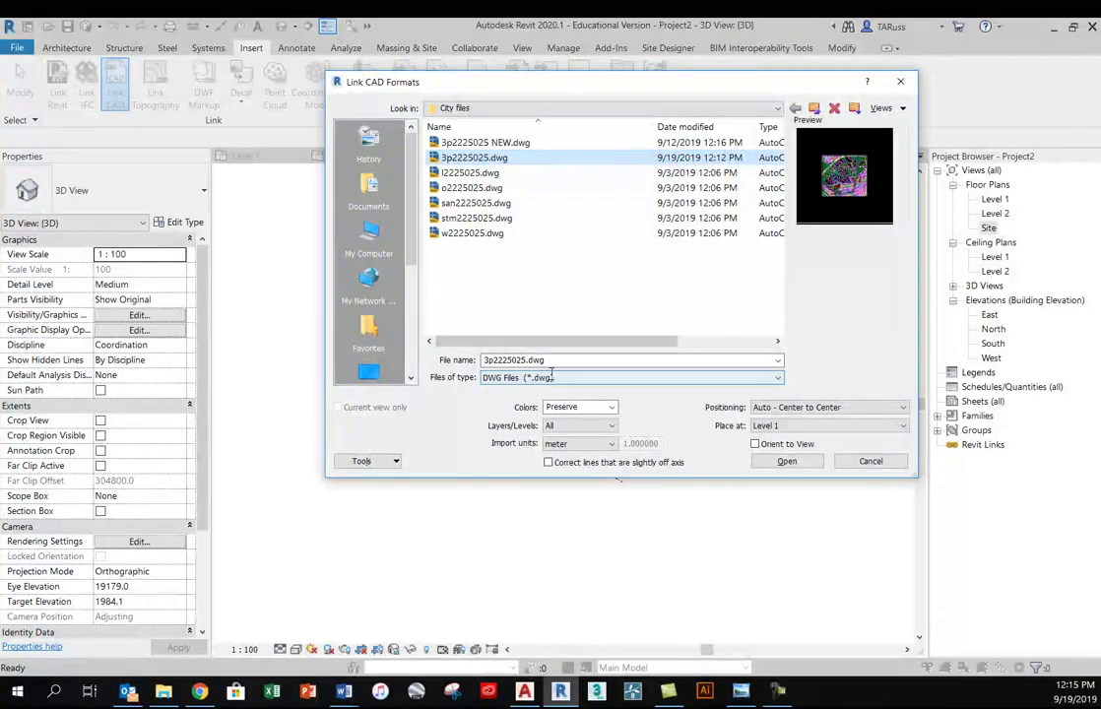
{"action": "left_click_drag", "start_coordinate": [624, 86], "coordinate": [532, 86]}
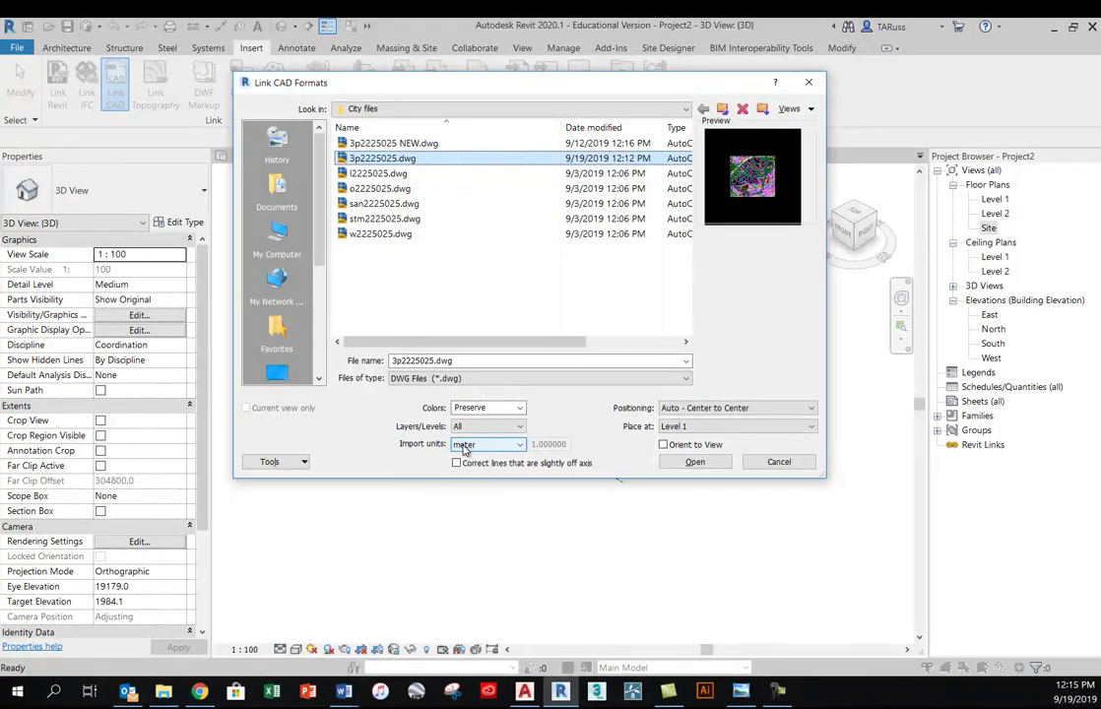
{"action": "left_click", "coordinate": [463, 447]}
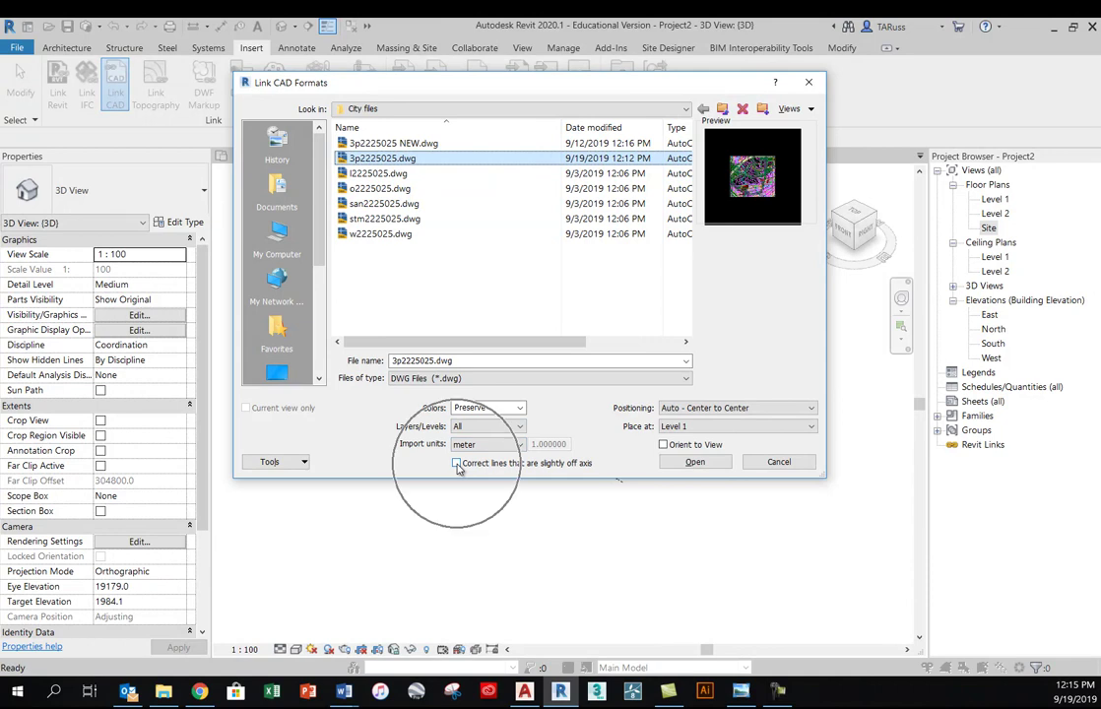
{"action": "left_click", "coordinate": [693, 462]}
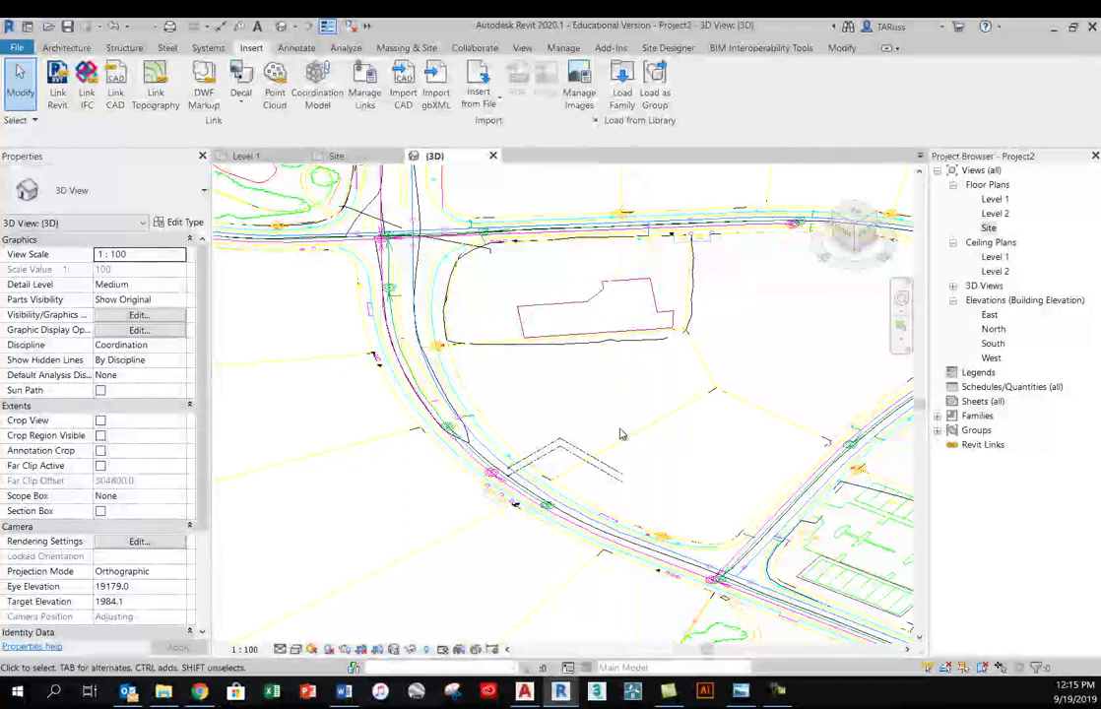
Pan and orbit the 3D view to frame the whole linked 3p2225025.dwg
{"action": "scroll", "coordinate": [610, 389], "scroll_direction": "down", "scroll_amount": 8}
{"action": "middle_click_drag", "start_coordinate": [703, 344], "coordinate": [658, 433]}
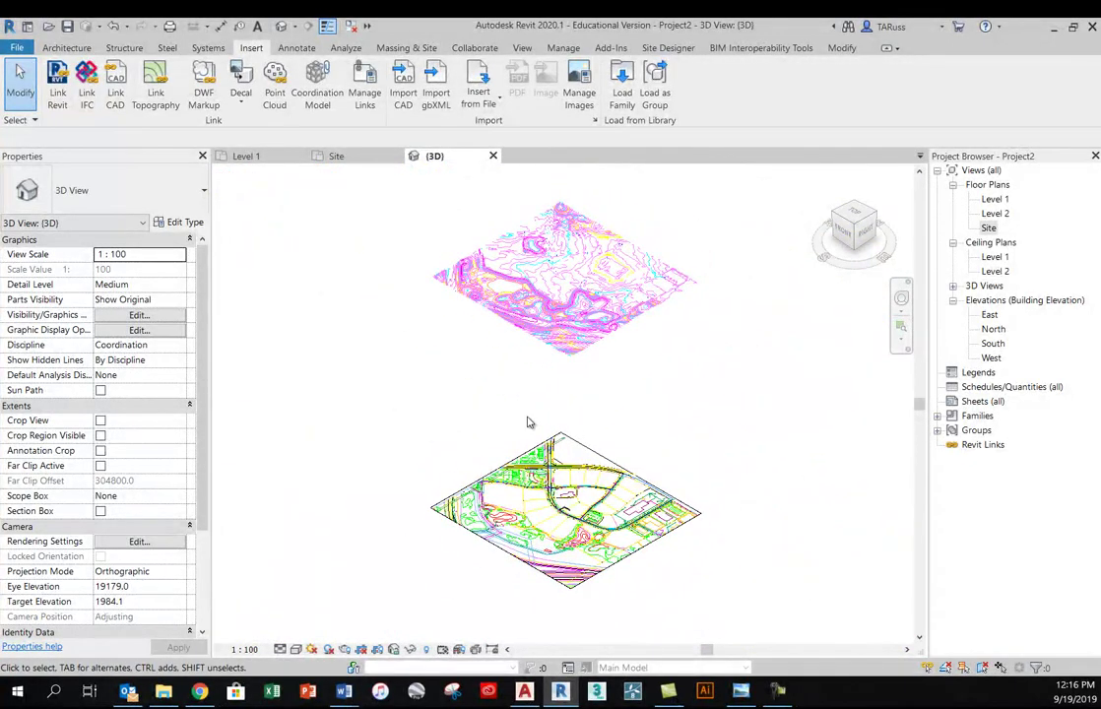
{"action": "left_click", "coordinate": [571, 329]}
{"action": "middle_click_drag", "start_coordinate": [610, 411], "coordinate": [581, 406], "text": "shift"}
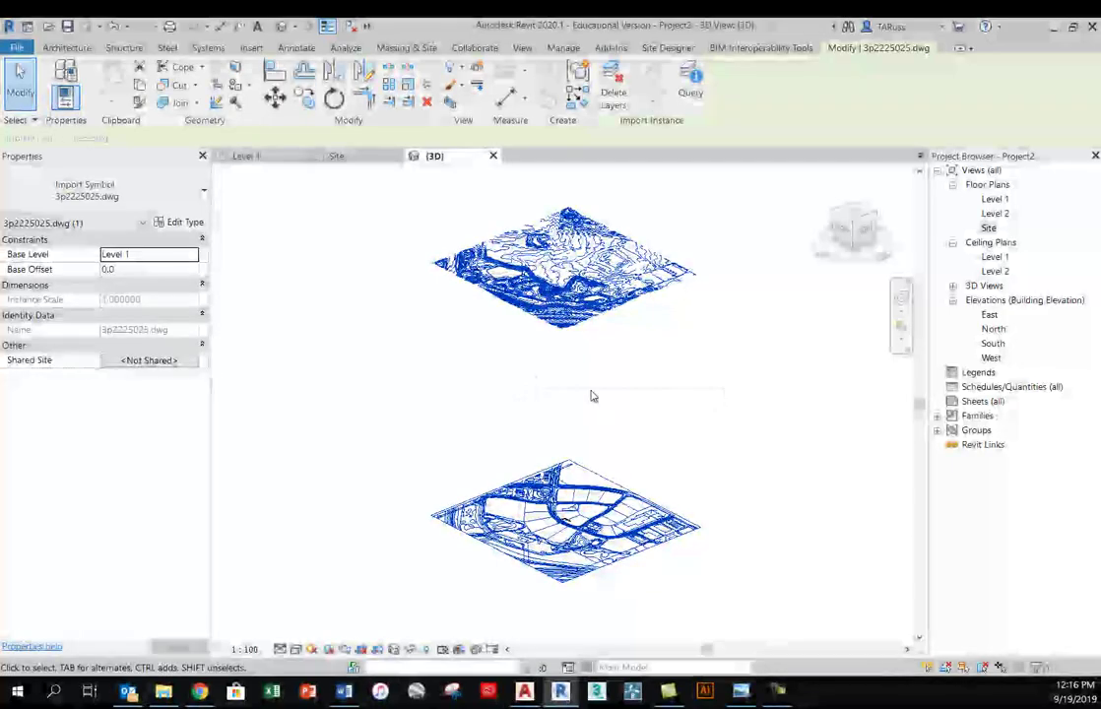
{"action": "scroll", "coordinate": [581, 406], "scroll_direction": "up", "scroll_amount": 2}
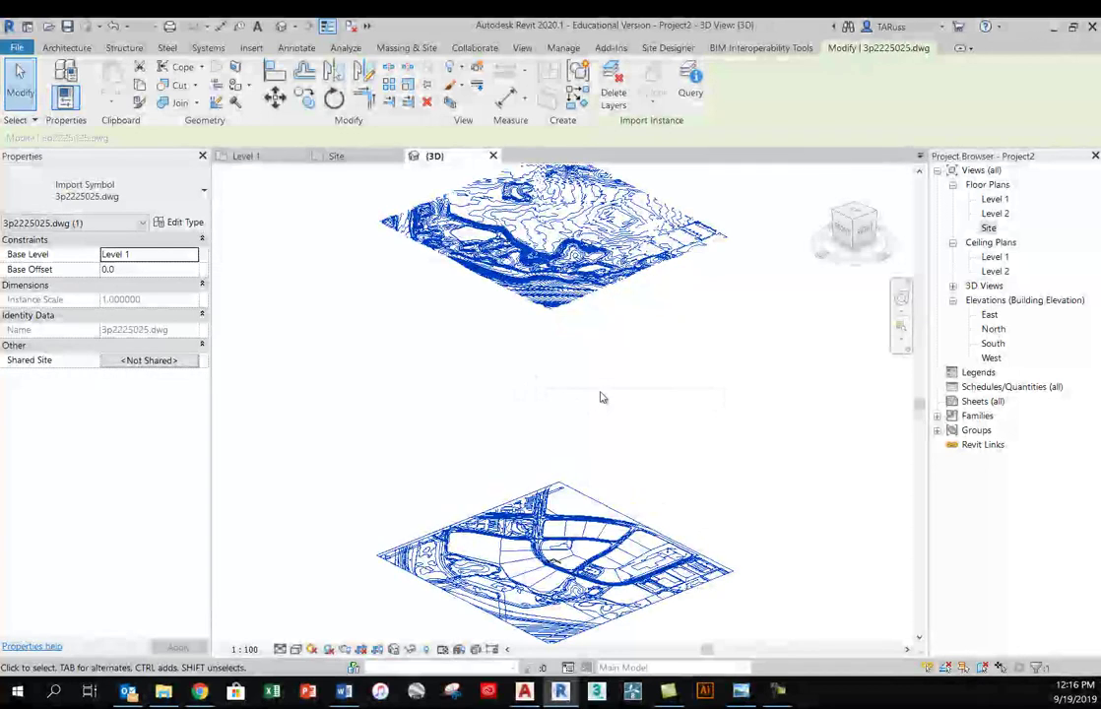
{"action": "scroll", "coordinate": [603, 398], "scroll_direction": "down", "scroll_amount": 2}
Orbit to a box-like view of the linked drawing, selecting and deselecting it
{"action": "middle_click_drag", "start_coordinate": [599, 383], "coordinate": [626, 314], "text": "shift"}
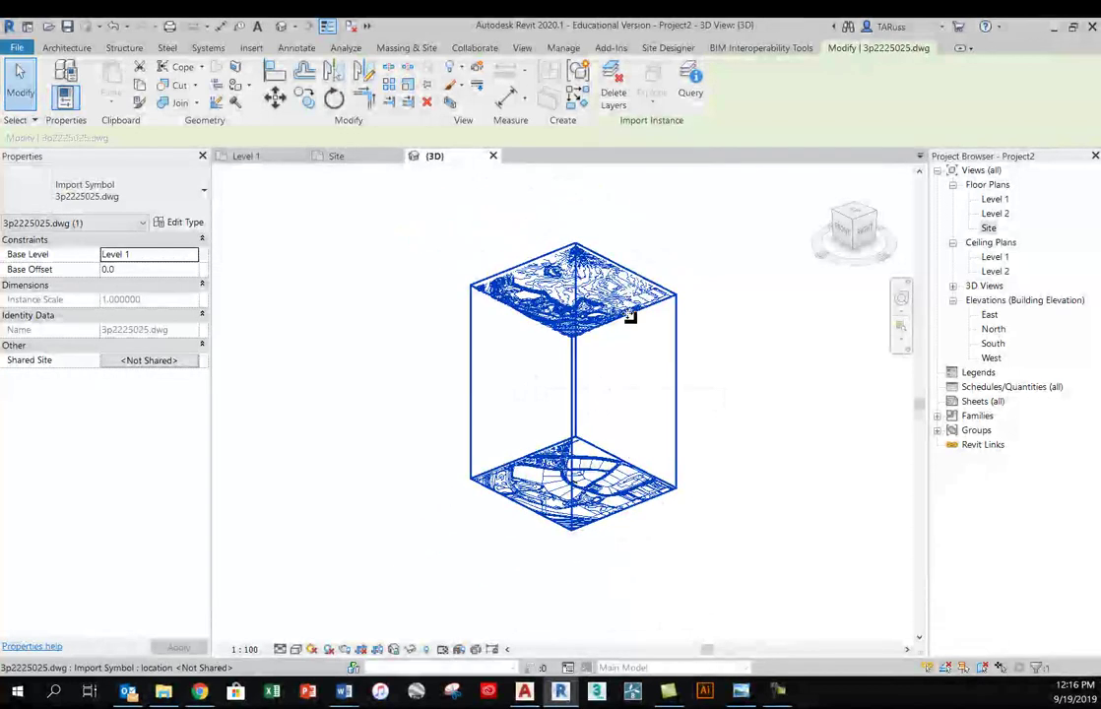
{"action": "left_click", "coordinate": [679, 251]}
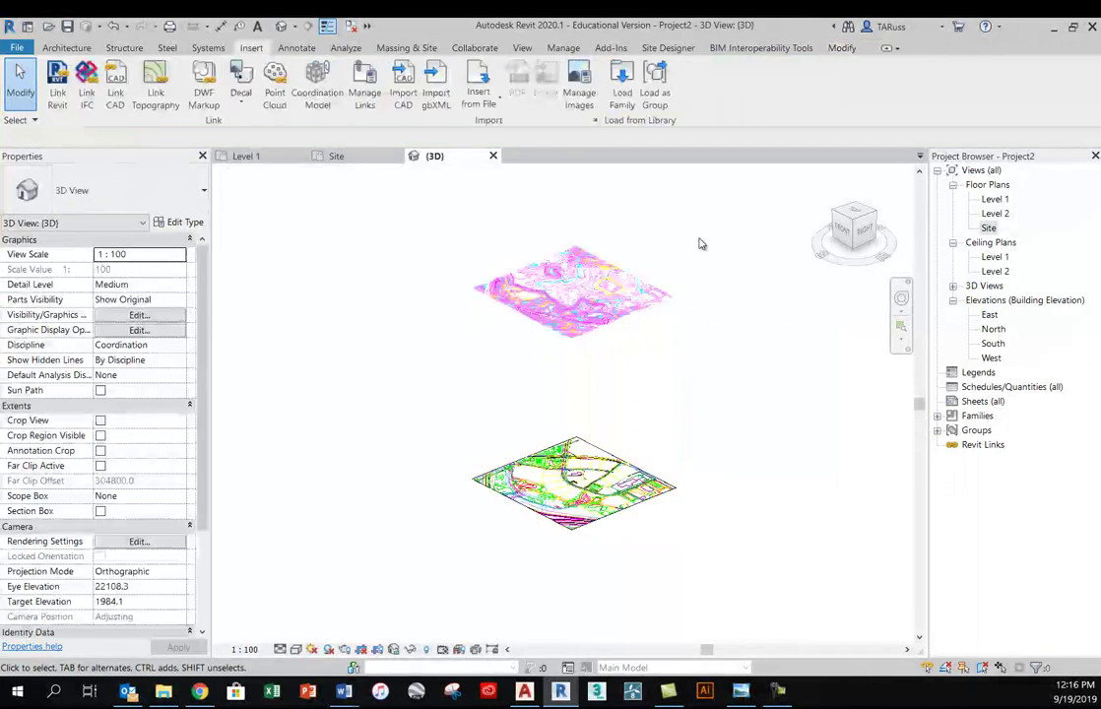
{"action": "left_click", "coordinate": [630, 264]}
{"action": "left_click", "coordinate": [693, 248]}
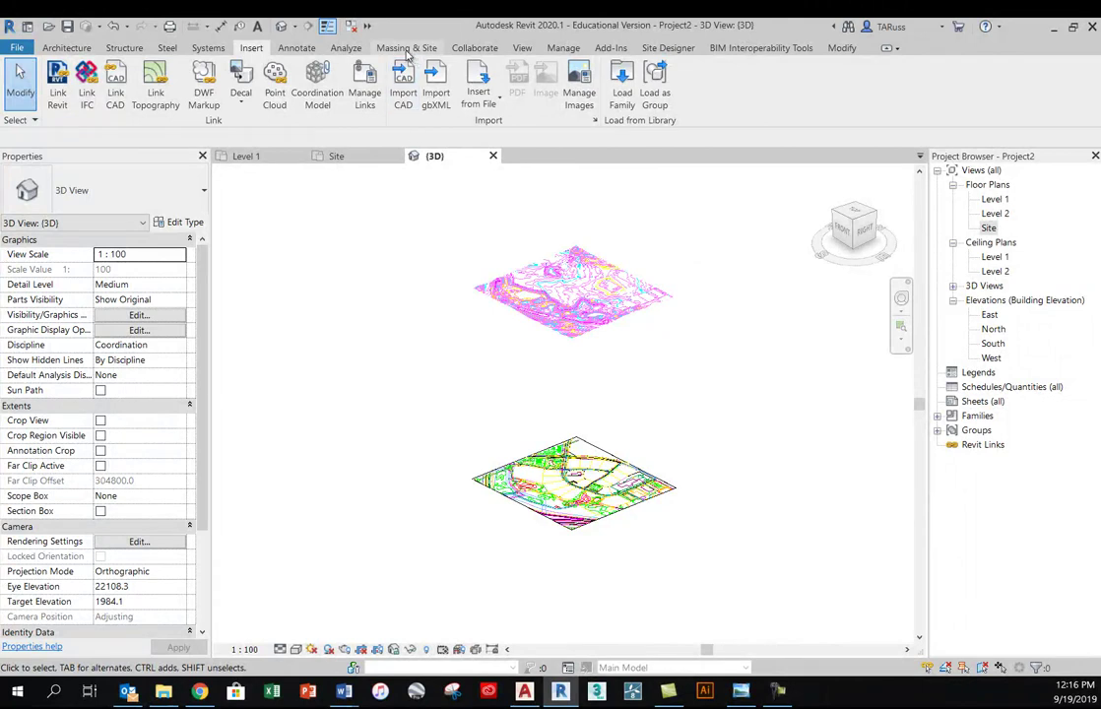
{"action": "scroll", "coordinate": [406, 54], "scroll_direction": "down", "scroll_amount": 4}
{"action": "scroll", "coordinate": [405, 56], "scroll_direction": "up", "scroll_amount": 1}
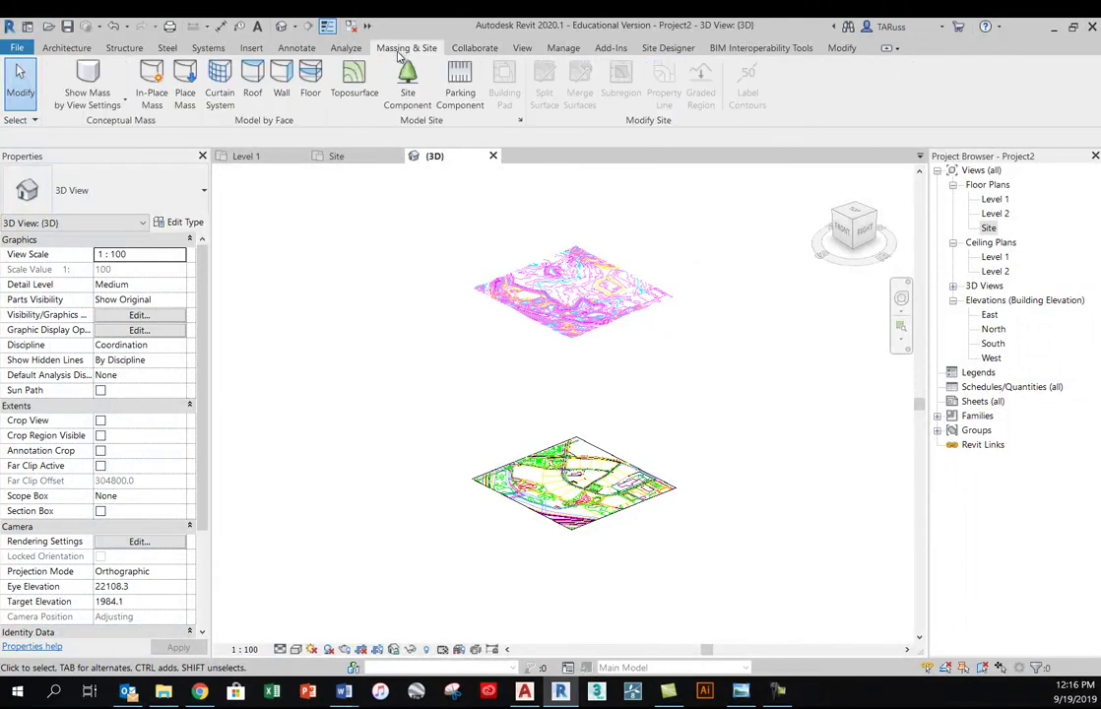
Start a new toposurface from the imported linked DWG
{"action": "left_click", "coordinate": [403, 54]}
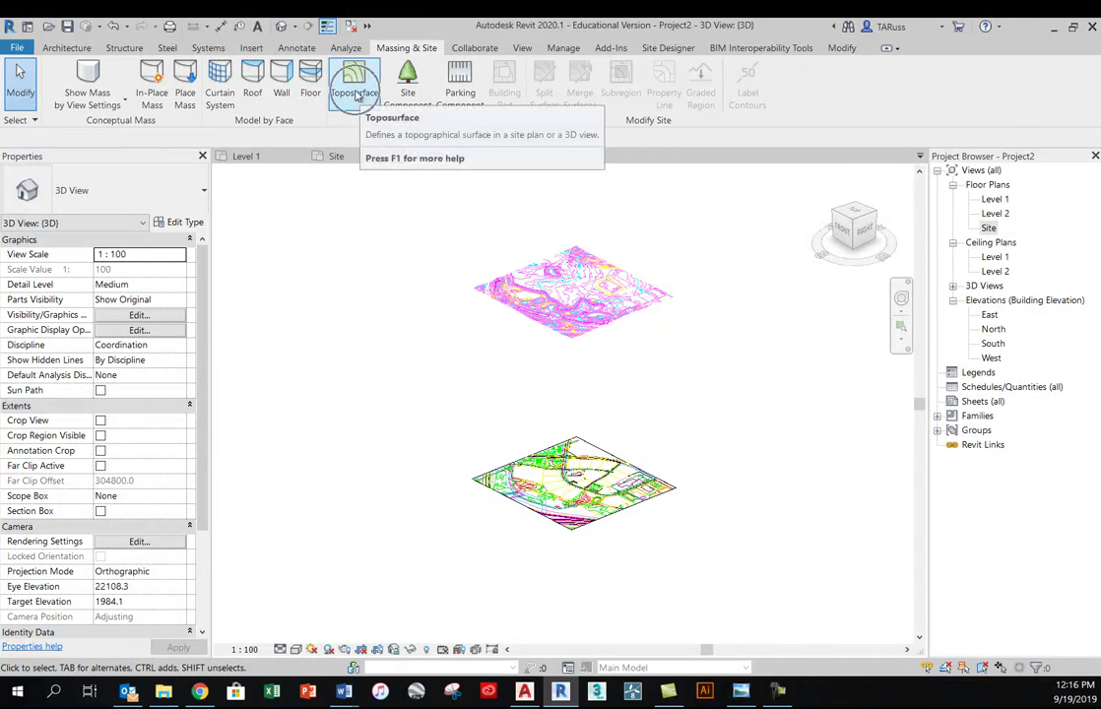
{"action": "left_click", "coordinate": [356, 95]}
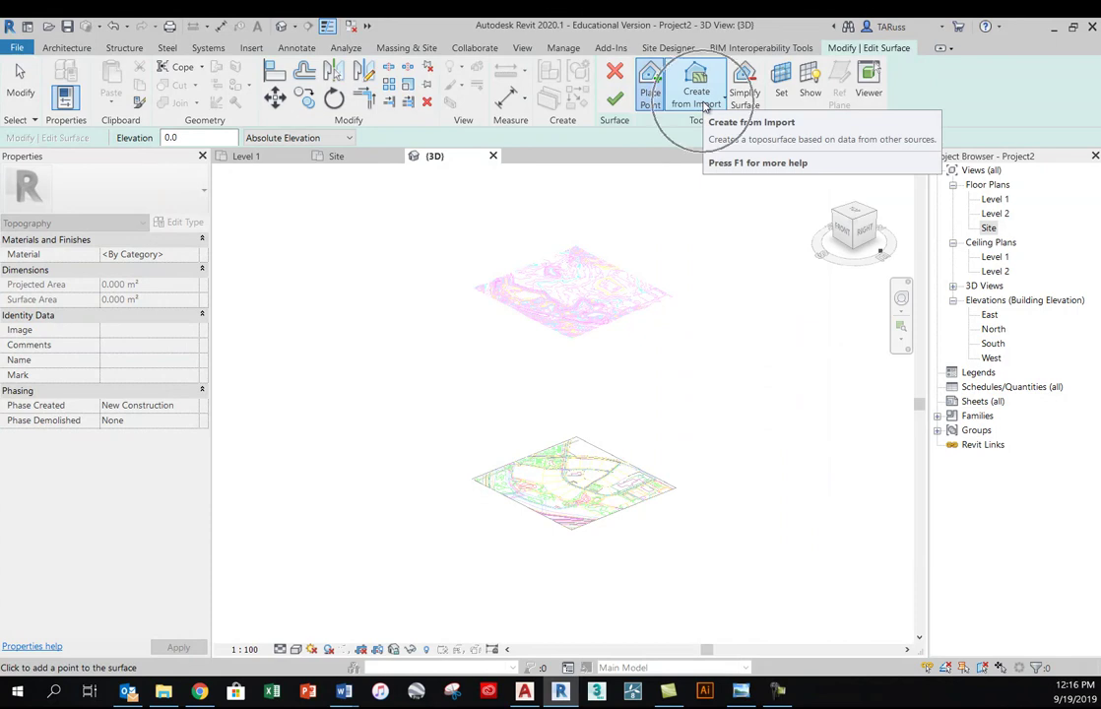
{"action": "left_click", "coordinate": [697, 98]}
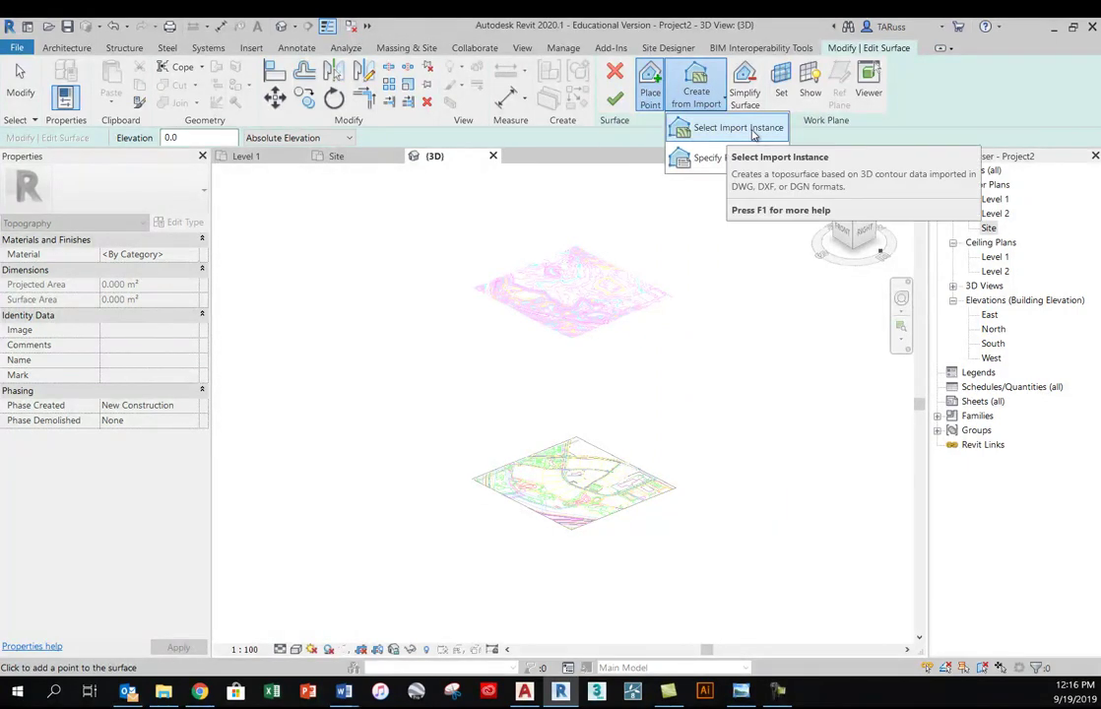
{"action": "left_click", "coordinate": [749, 128]}
{"action": "left_click", "coordinate": [595, 284]}
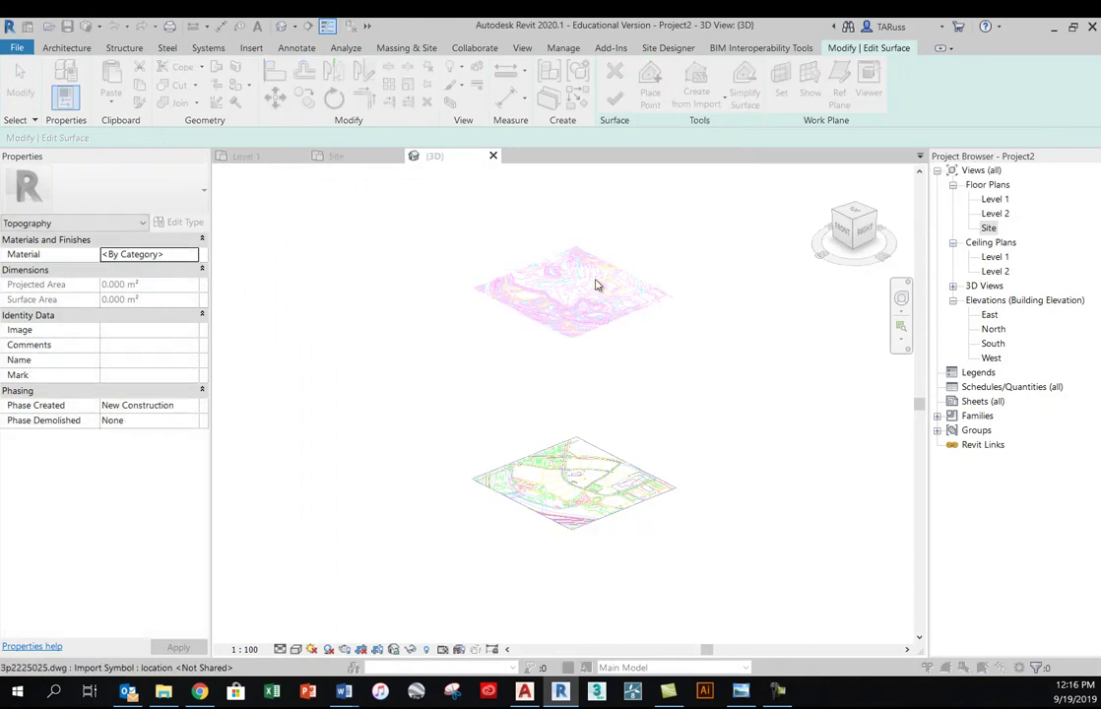
Reposition the layer selection dialog and clear every layer checkbox
{"action": "left_click_drag", "start_coordinate": [635, 254], "coordinate": [269, 215]}
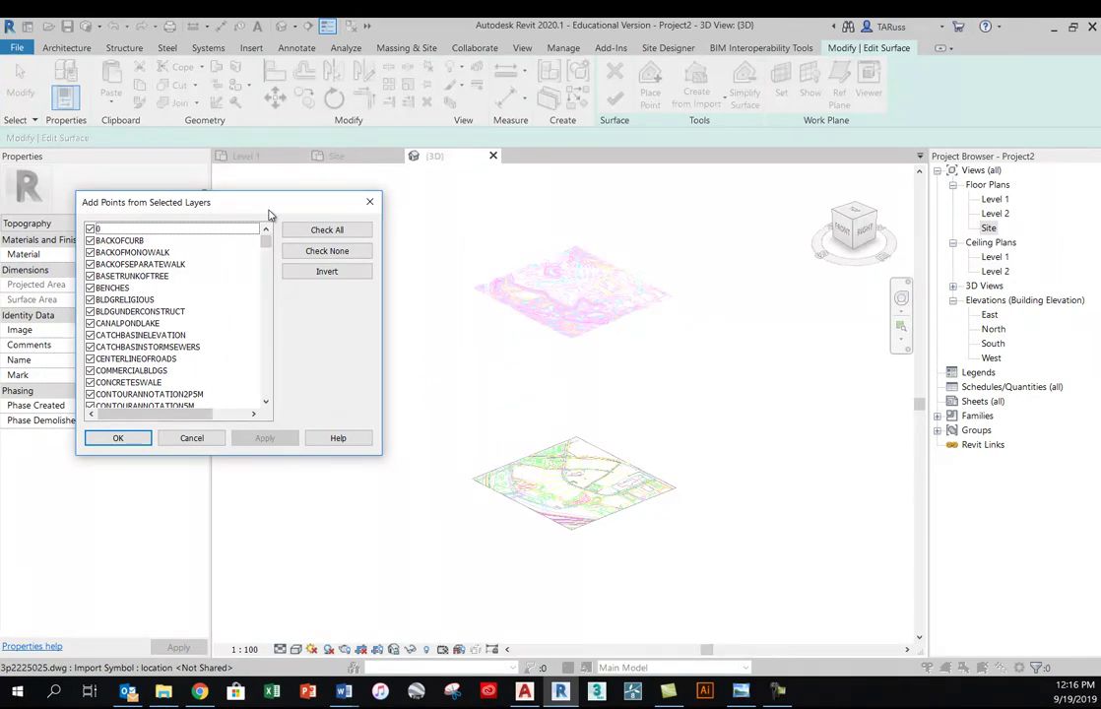
{"action": "left_click_drag", "start_coordinate": [247, 215], "coordinate": [261, 95]}
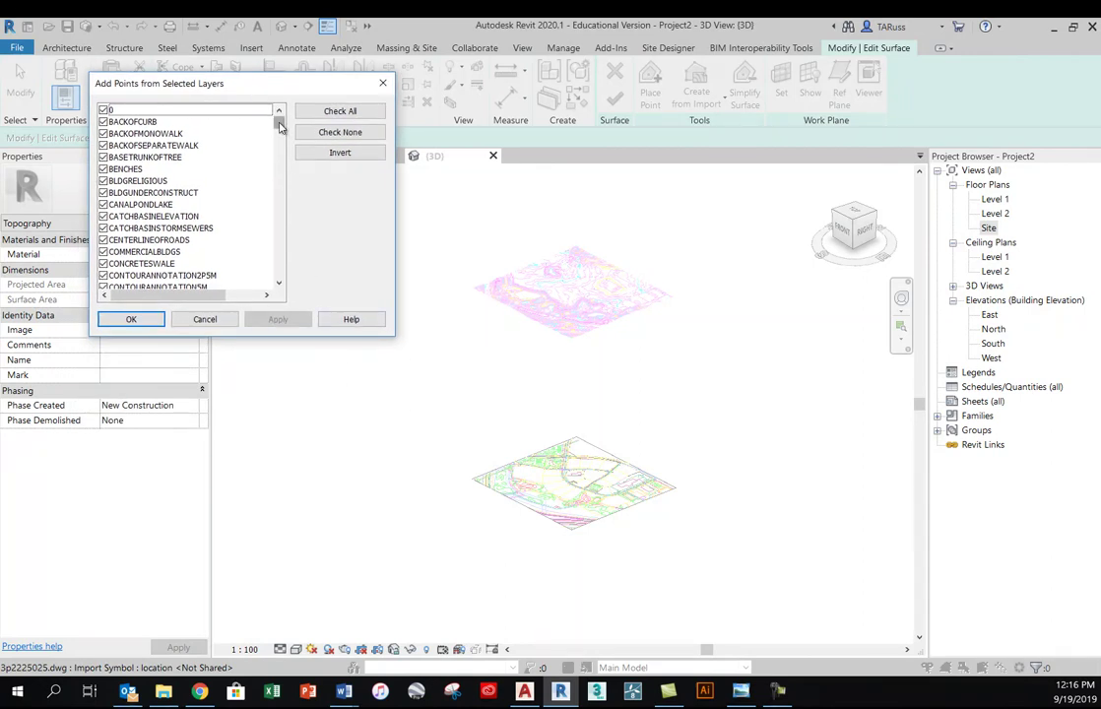
{"action": "mouse_move", "coordinate": [280, 128]}
{"action": "left_mouse_down"}
{"action": "mouse_move", "coordinate": [280, 212]}
{"action": "mouse_move", "coordinate": [280, 120]}
{"action": "left_mouse_up"}
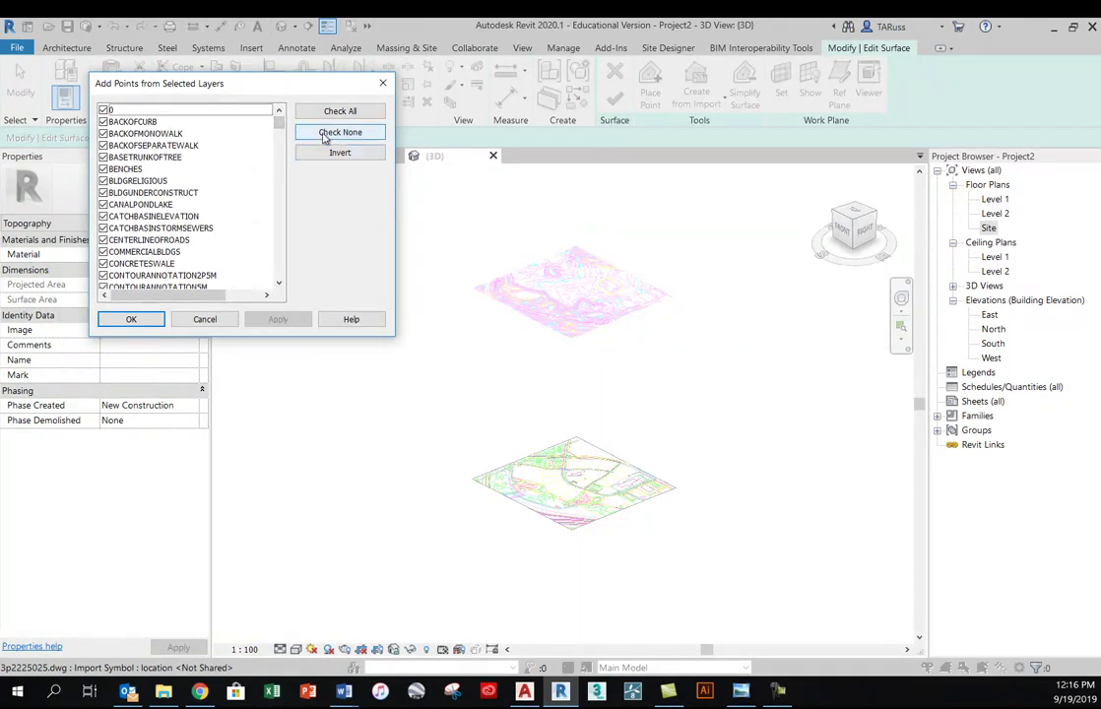
{"action": "left_click", "coordinate": [325, 134]}
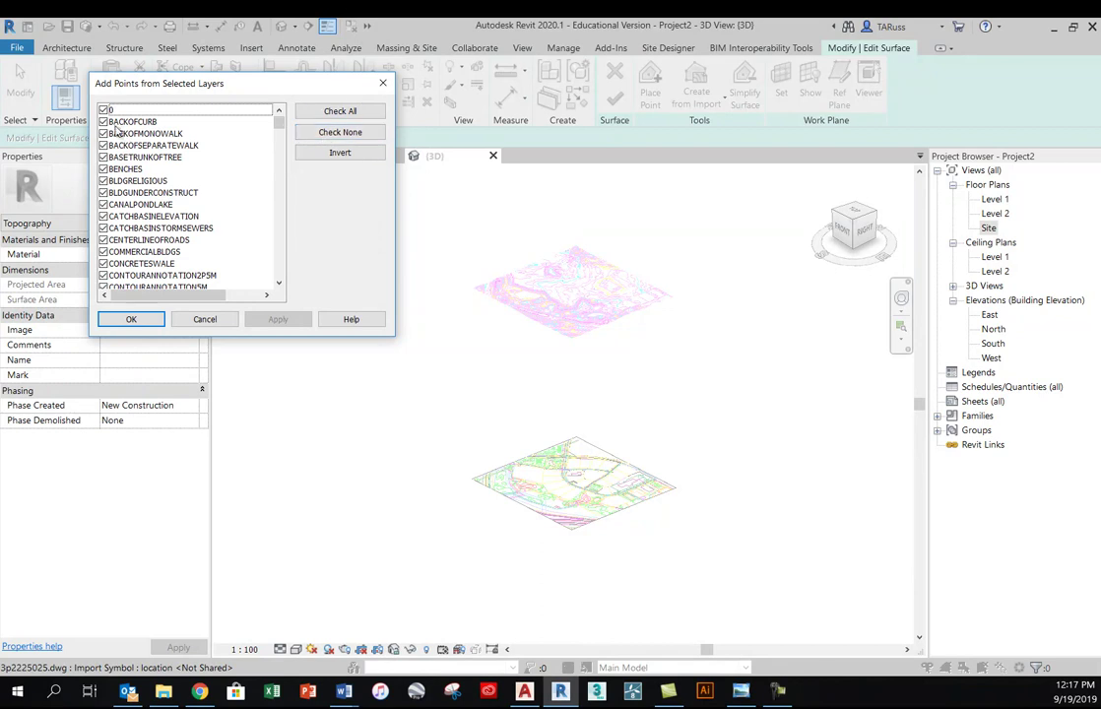
{"action": "left_click", "coordinate": [321, 133]}
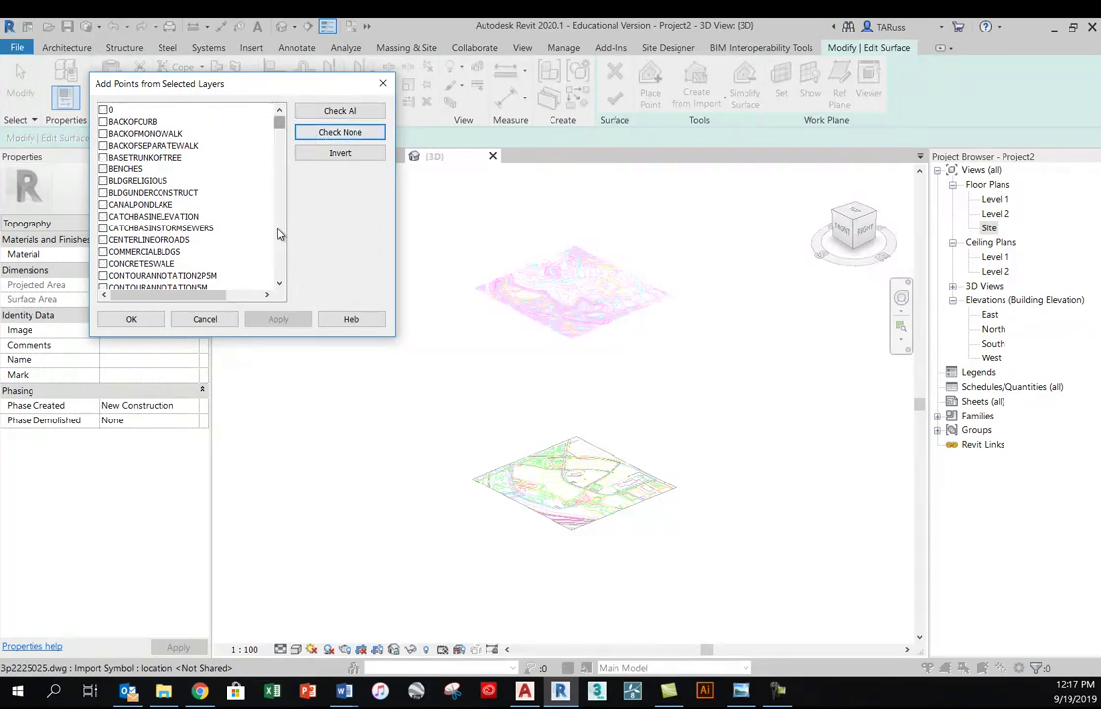
{"action": "left_click_drag", "start_coordinate": [280, 124], "coordinate": [281, 144]}
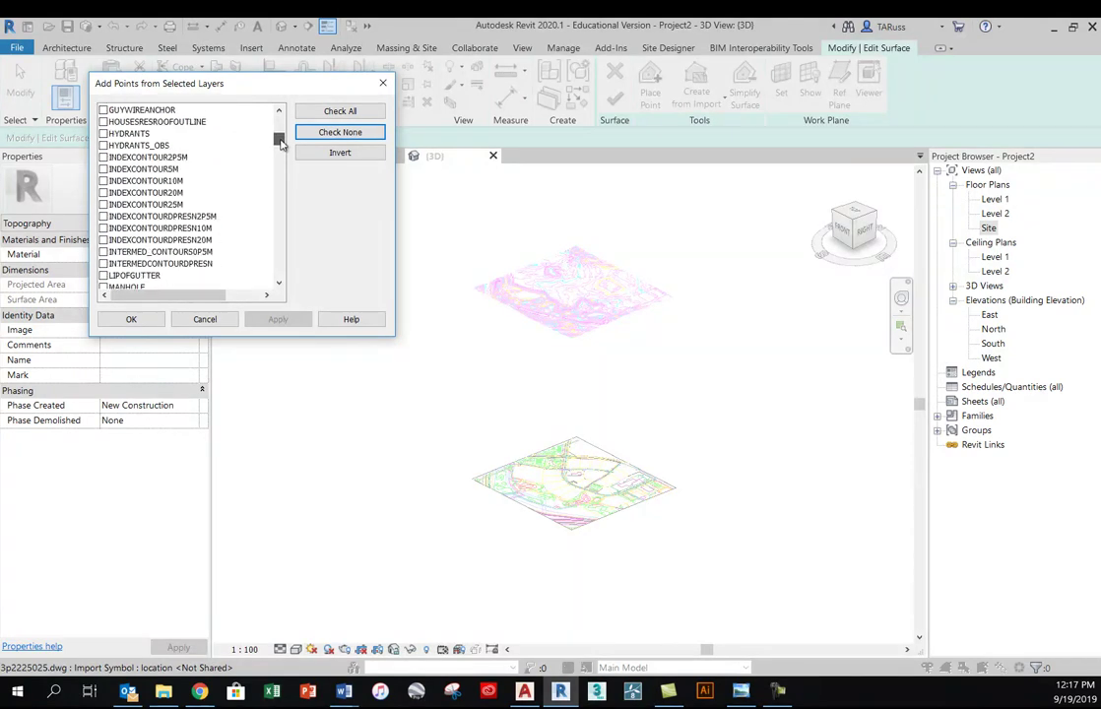
Tick the ten contour layers, INDEXCONTOUR2P5M through INTERMEDCONTOURDPRESN
{"action": "left_click", "coordinate": [103, 158]}
{"action": "left_click", "coordinate": [103, 170]}
{"action": "left_click", "coordinate": [104, 181]}
{"action": "left_click", "coordinate": [103, 193]}
{"action": "left_click", "coordinate": [104, 205]}
{"action": "left_click", "coordinate": [104, 217]}
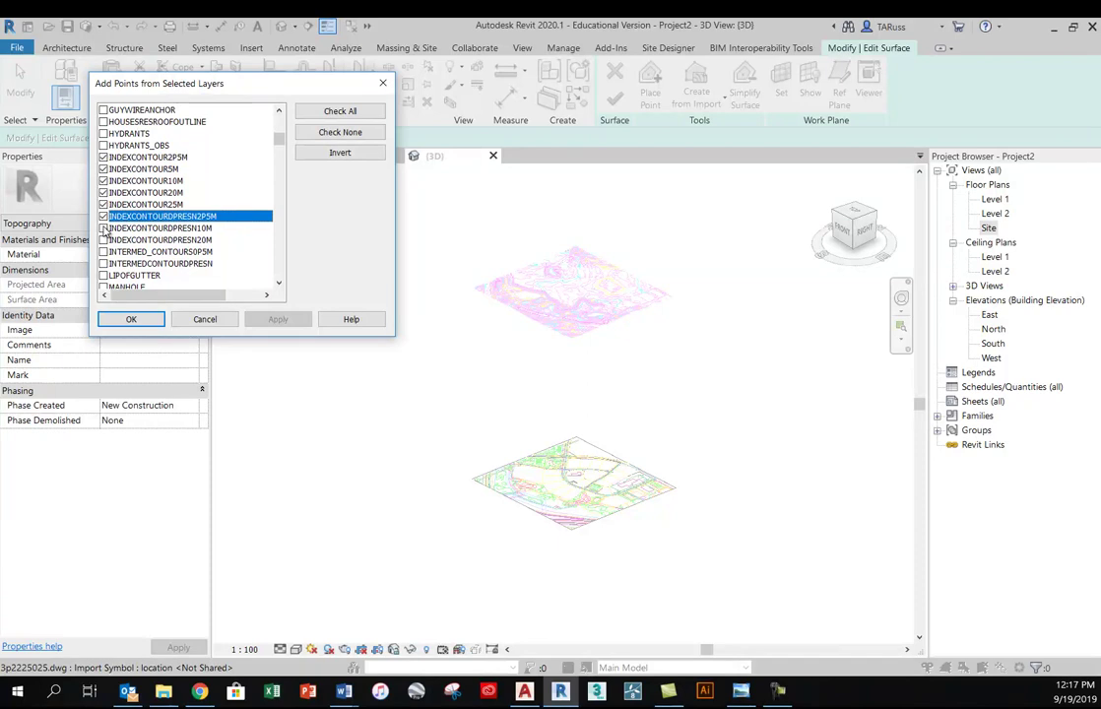
{"action": "left_click", "coordinate": [103, 229]}
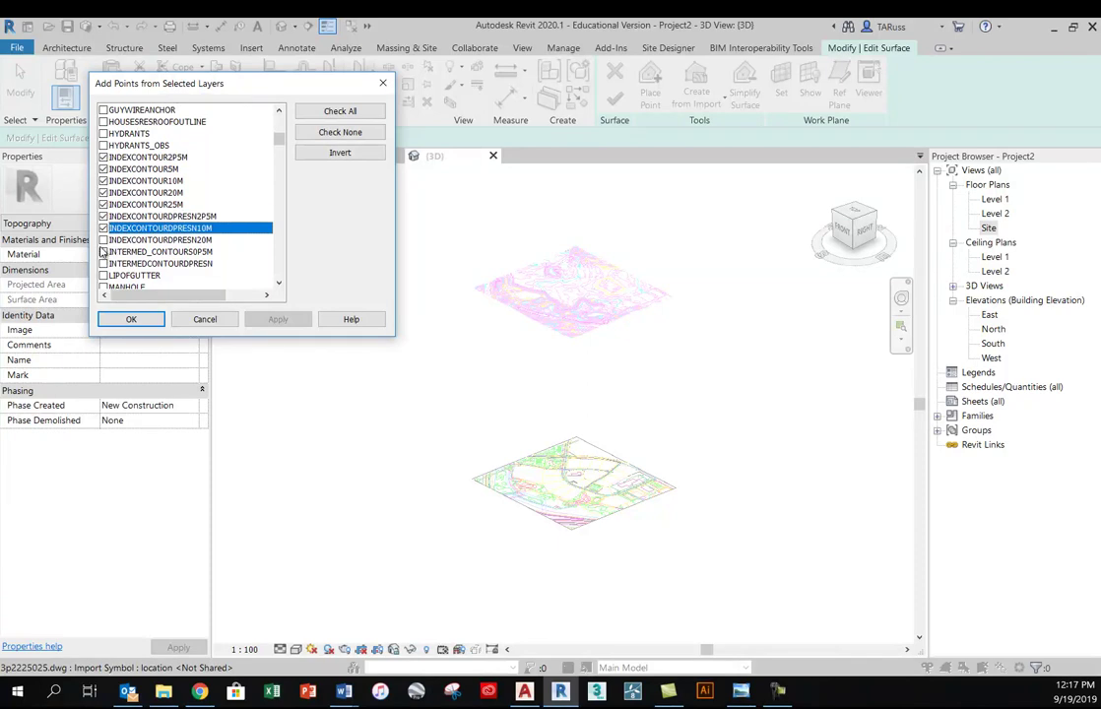
{"action": "left_click", "coordinate": [103, 240]}
{"action": "left_click", "coordinate": [104, 252]}
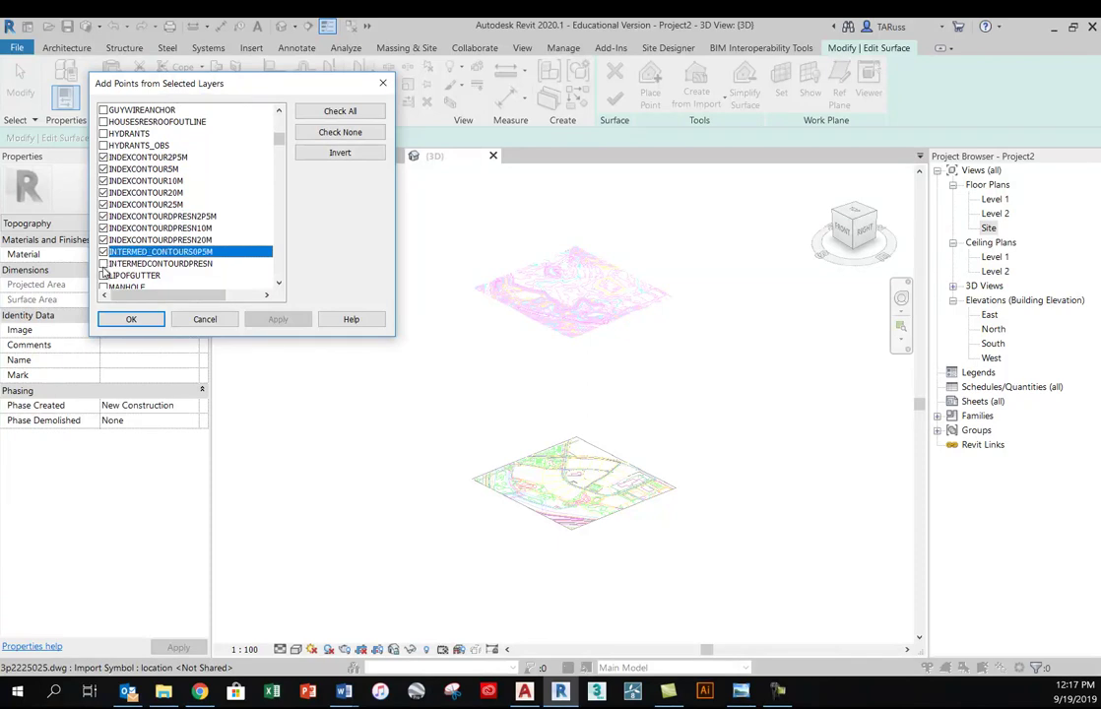
{"action": "left_click", "coordinate": [103, 263]}
Tick the SPOTHEIGHTS layer and add points from the checked layers
{"action": "scroll", "coordinate": [190, 236], "scroll_direction": "down", "scroll_amount": 1}
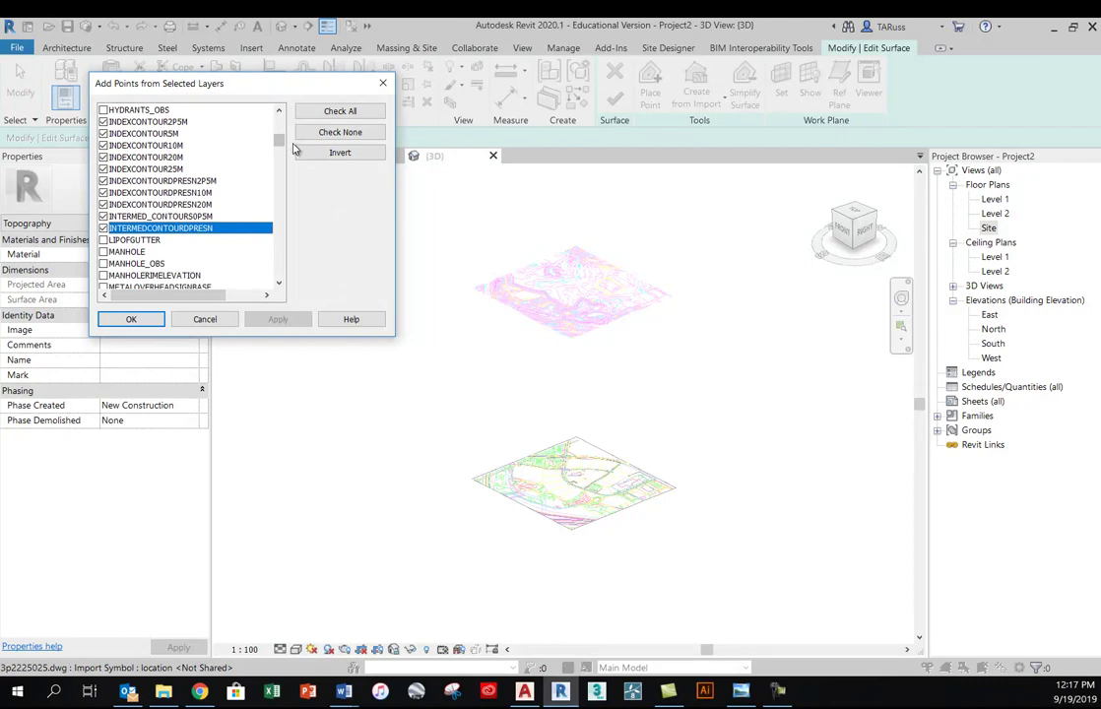
{"action": "left_click_drag", "start_coordinate": [281, 144], "coordinate": [281, 158]}
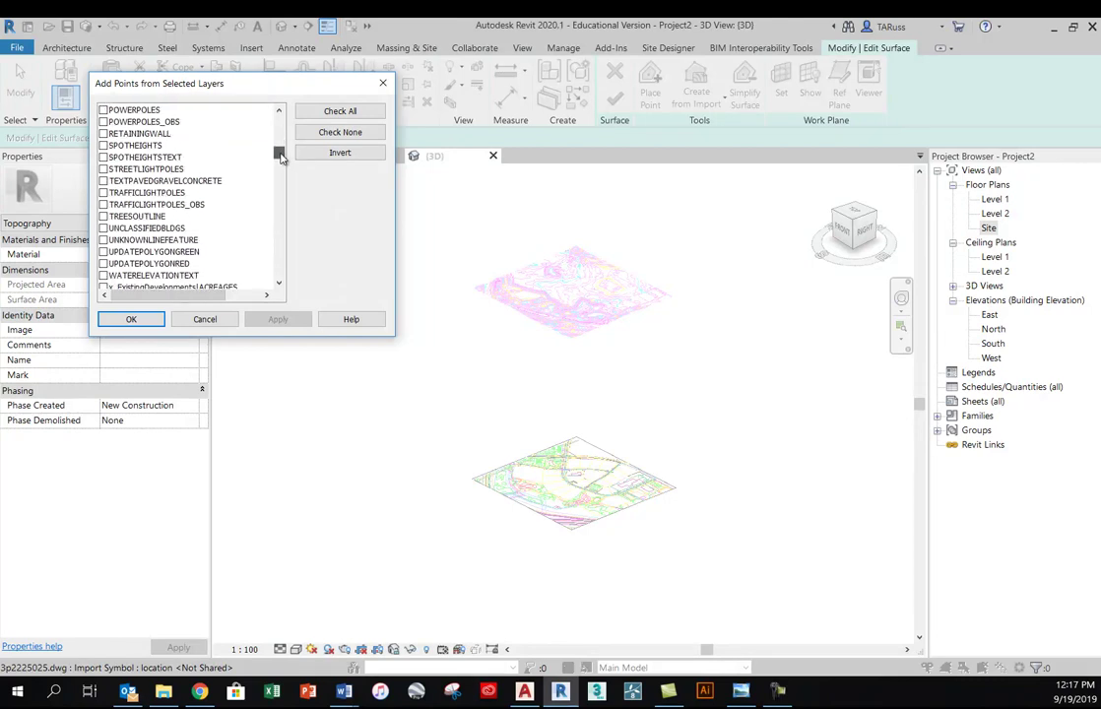
{"action": "left_click", "coordinate": [104, 145]}
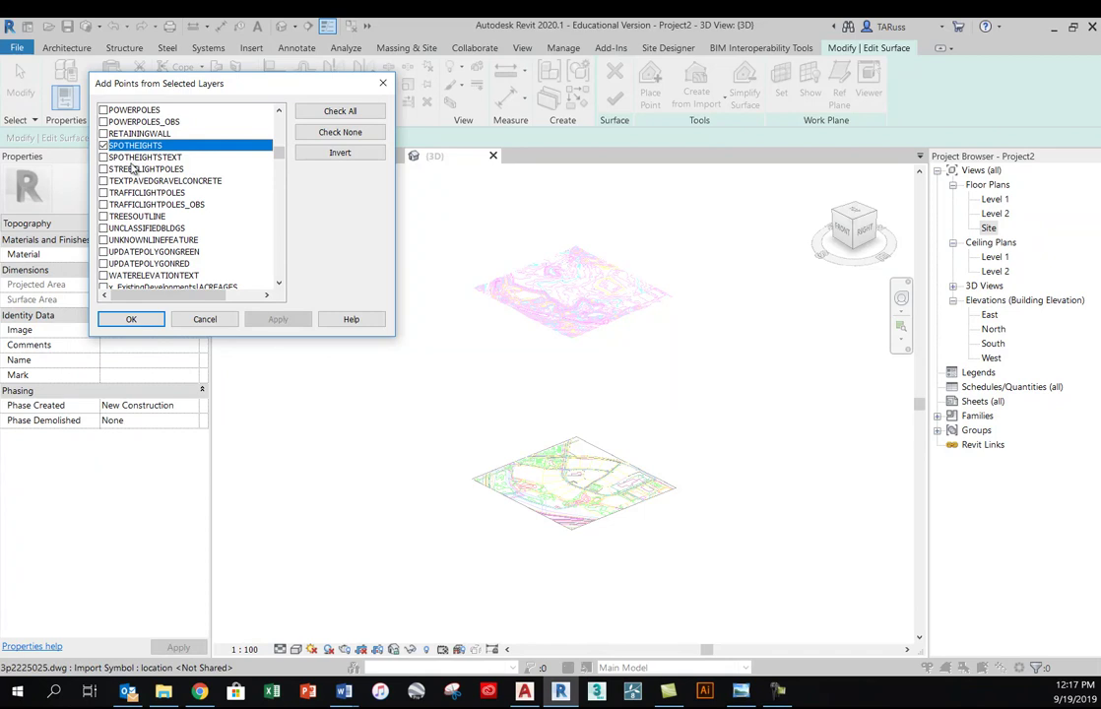
{"action": "left_click", "coordinate": [155, 319]}
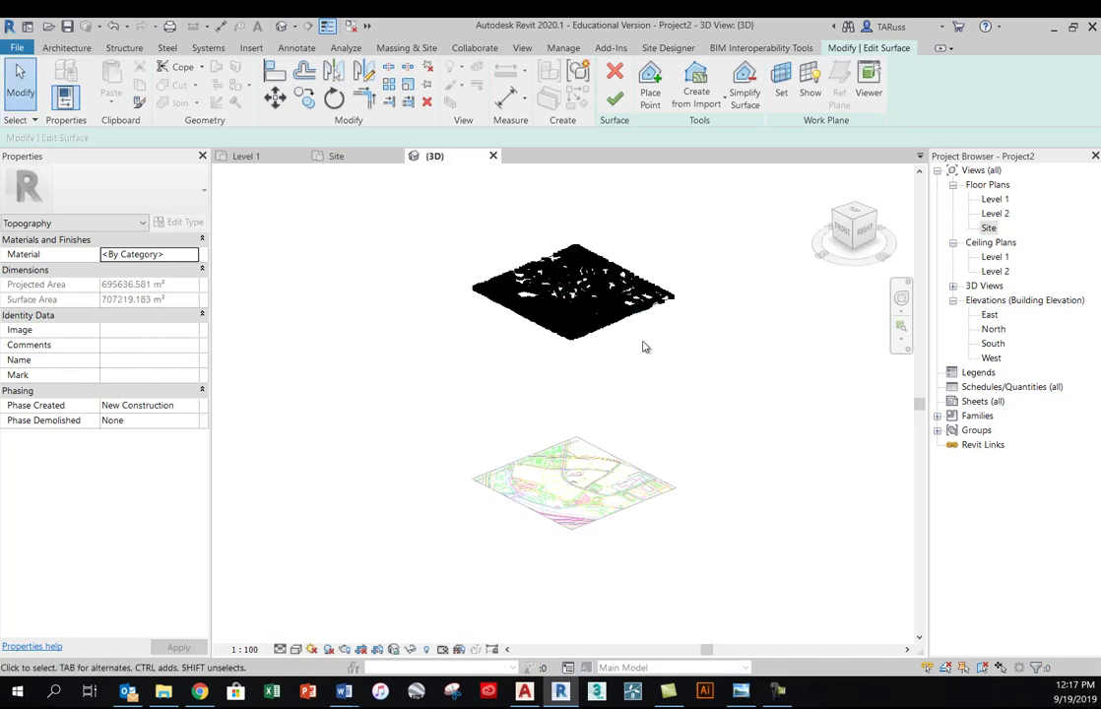
Finish the toposurface and set the 3D view's visual style to Shaded
{"action": "left_click", "coordinate": [615, 99]}
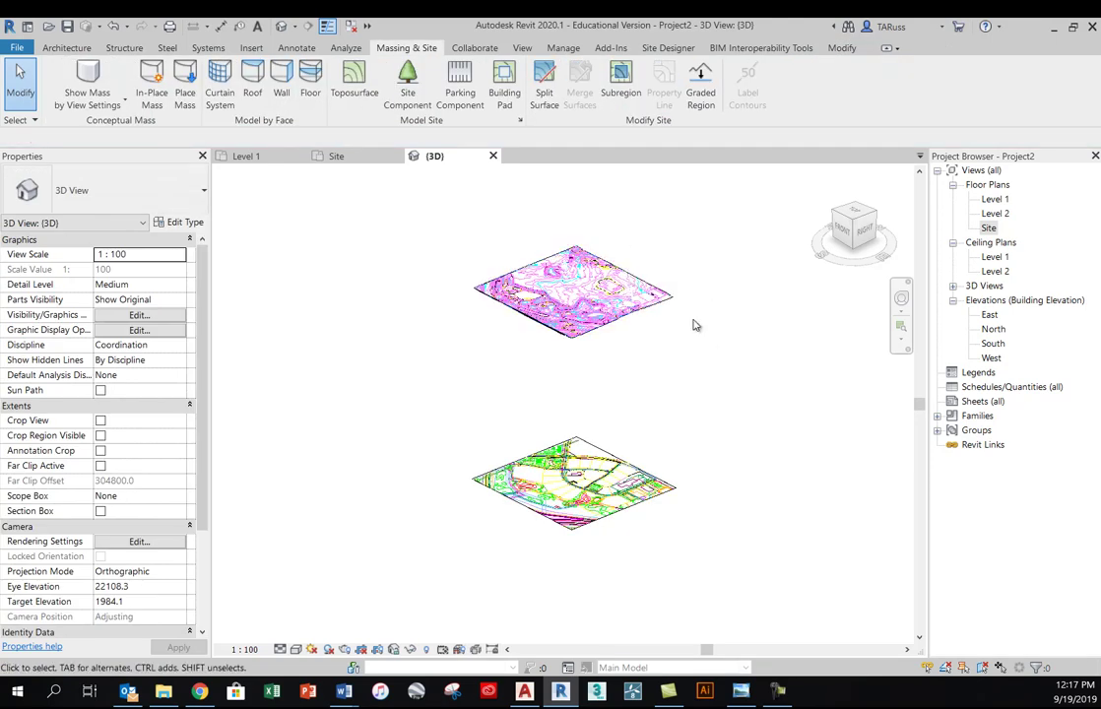
{"action": "scroll", "coordinate": [603, 336], "scroll_direction": "up", "scroll_amount": 3}
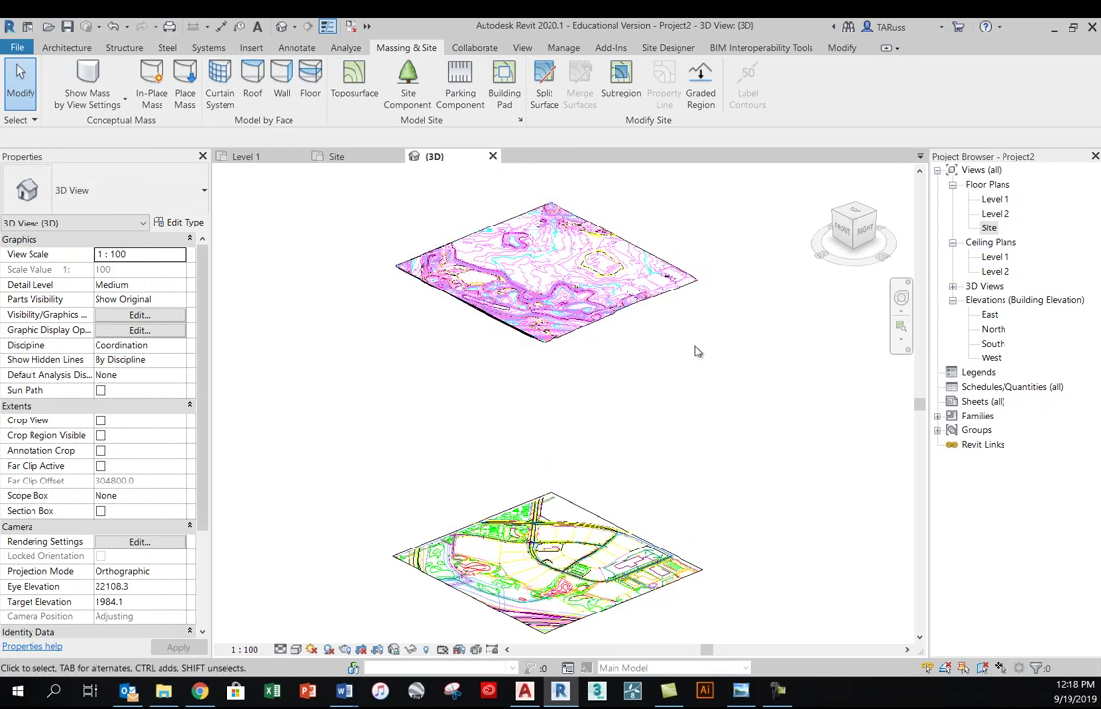
{"action": "left_click", "coordinate": [297, 650]}
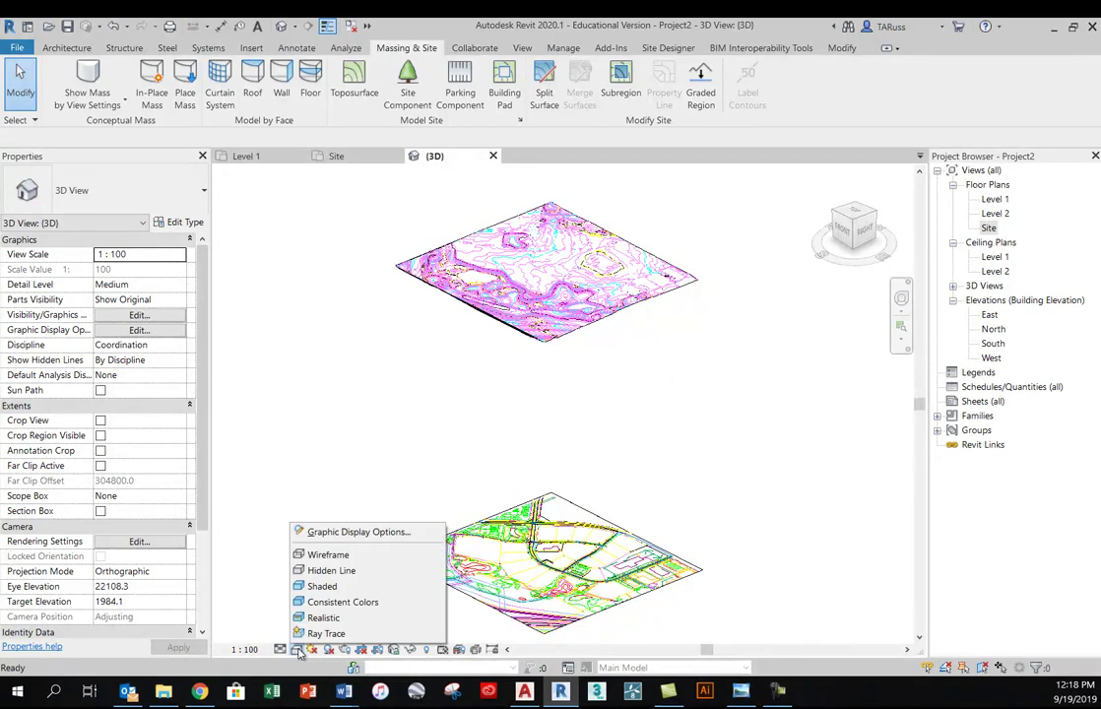
{"action": "left_click", "coordinate": [335, 586]}
Select the imported site drawing and zoom to inspect the shaded surface
{"action": "scroll", "coordinate": [561, 246], "scroll_direction": "up", "scroll_amount": 4}
{"action": "left_click", "coordinate": [562, 246]}
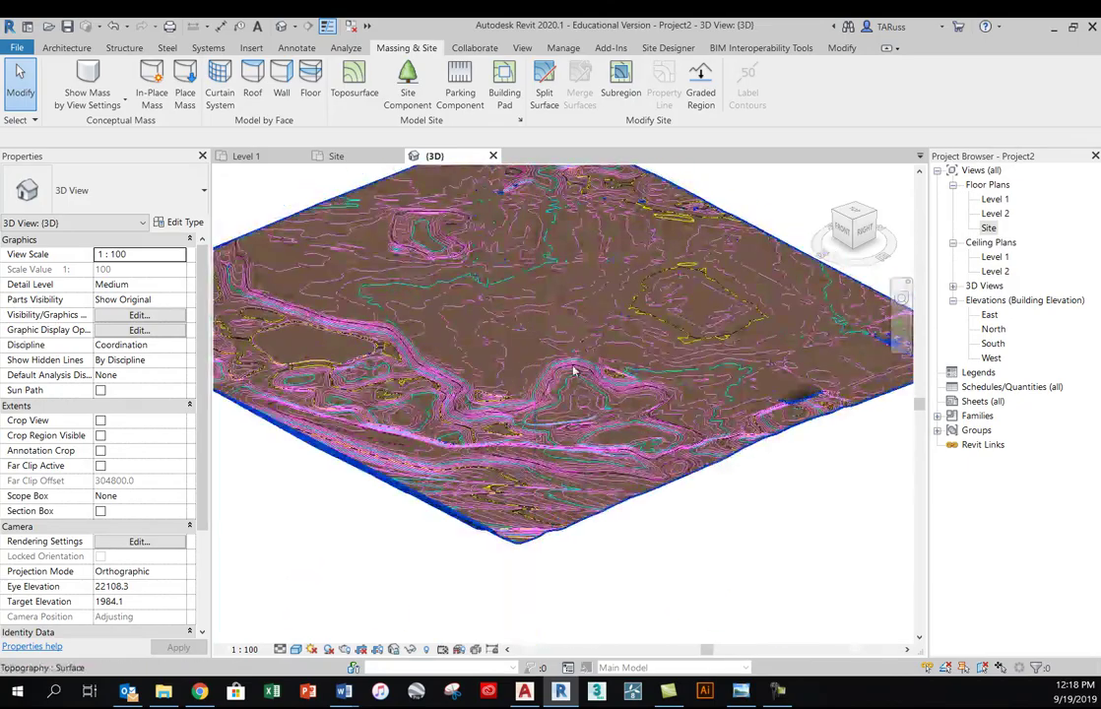
{"action": "scroll", "coordinate": [561, 295], "scroll_direction": "down", "scroll_amount": 3}
{"action": "scroll", "coordinate": [523, 343], "scroll_direction": "up", "scroll_amount": 2}
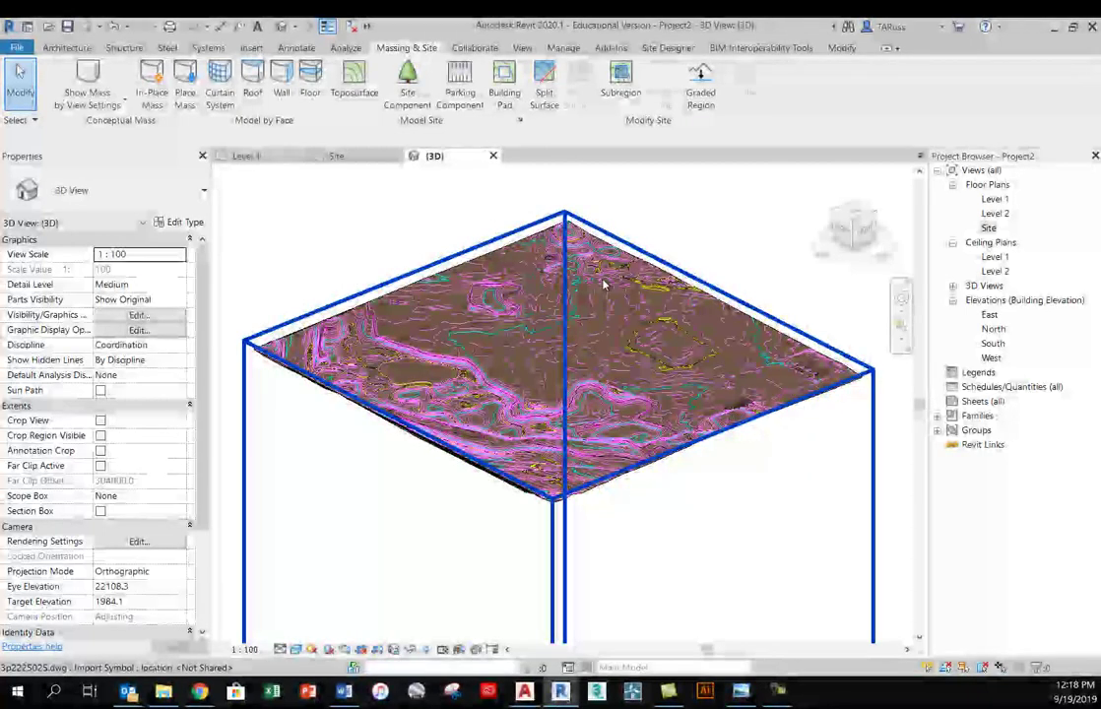
{"action": "scroll", "coordinate": [599, 364], "scroll_direction": "down", "scroll_amount": 3}
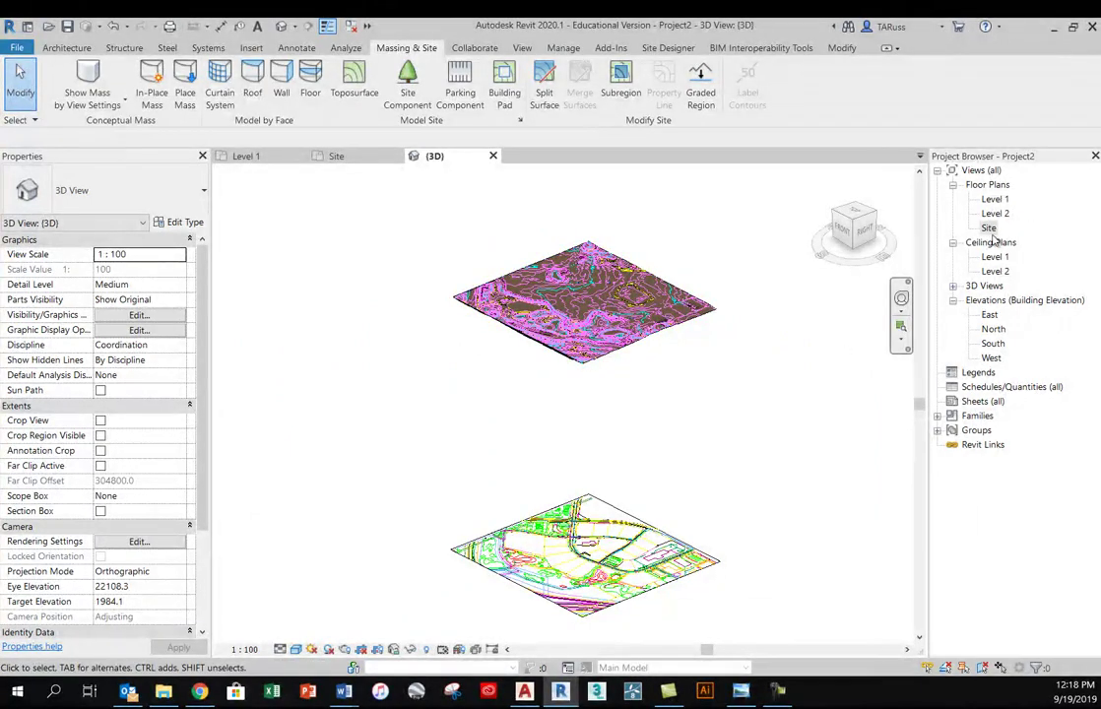
Open the Site plan, set its visual style to Shaded and toggle shadows
{"action": "double_click", "coordinate": [989, 229]}
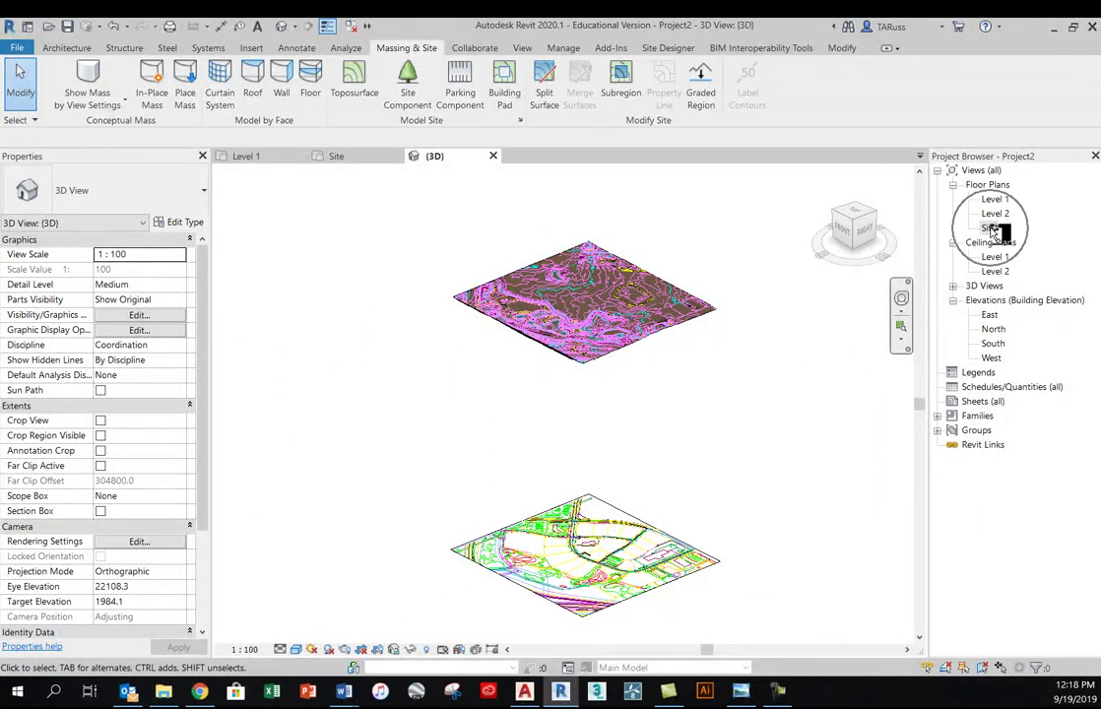
{"action": "scroll", "coordinate": [641, 400], "scroll_direction": "down", "scroll_amount": 5}
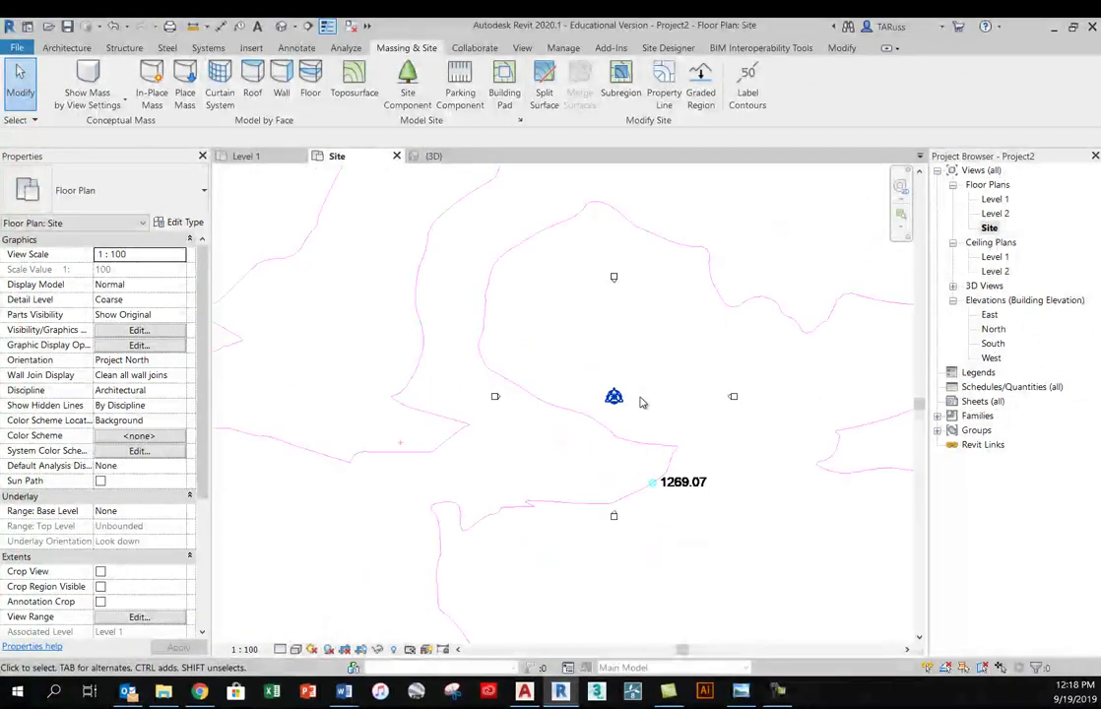
{"action": "scroll", "coordinate": [640, 400], "scroll_direction": "down", "scroll_amount": 2}
{"action": "scroll", "coordinate": [645, 403], "scroll_direction": "up", "scroll_amount": 4}
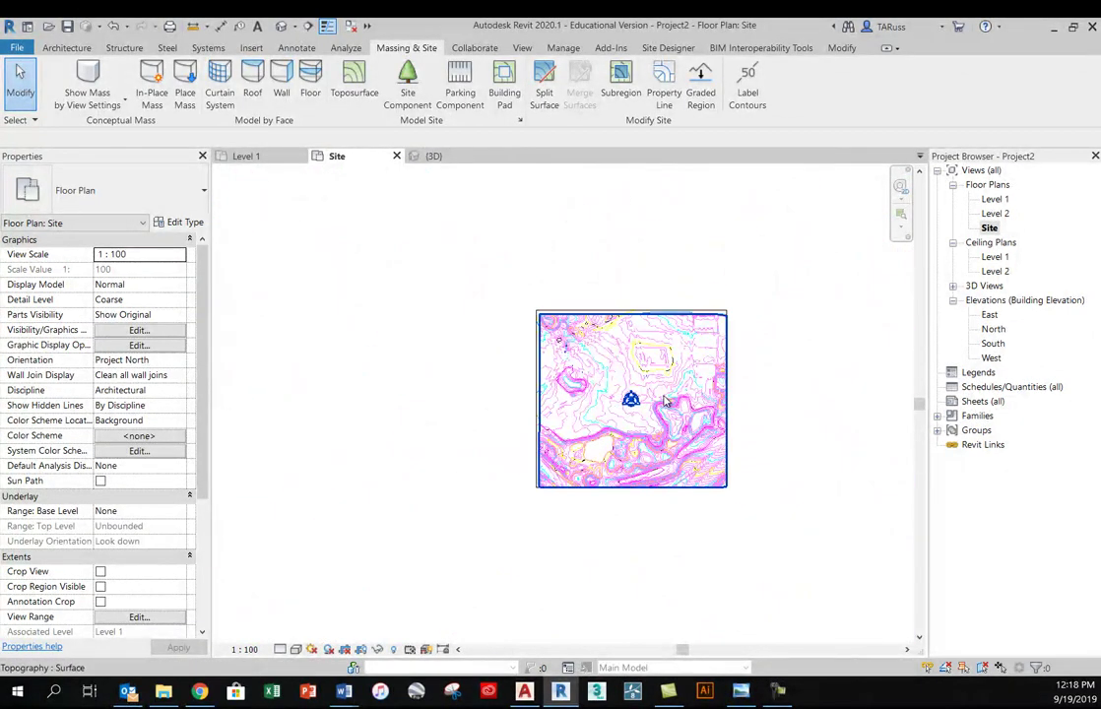
{"action": "scroll", "coordinate": [677, 426], "scroll_direction": "up", "scroll_amount": 3}
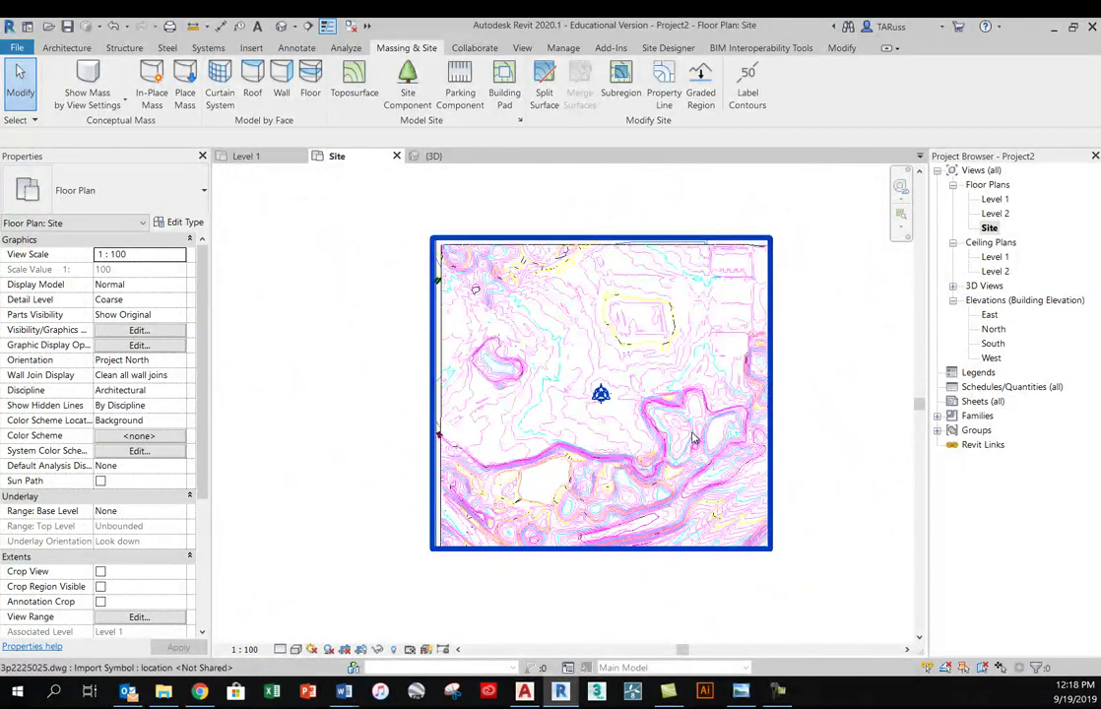
{"action": "left_click", "coordinate": [293, 653]}
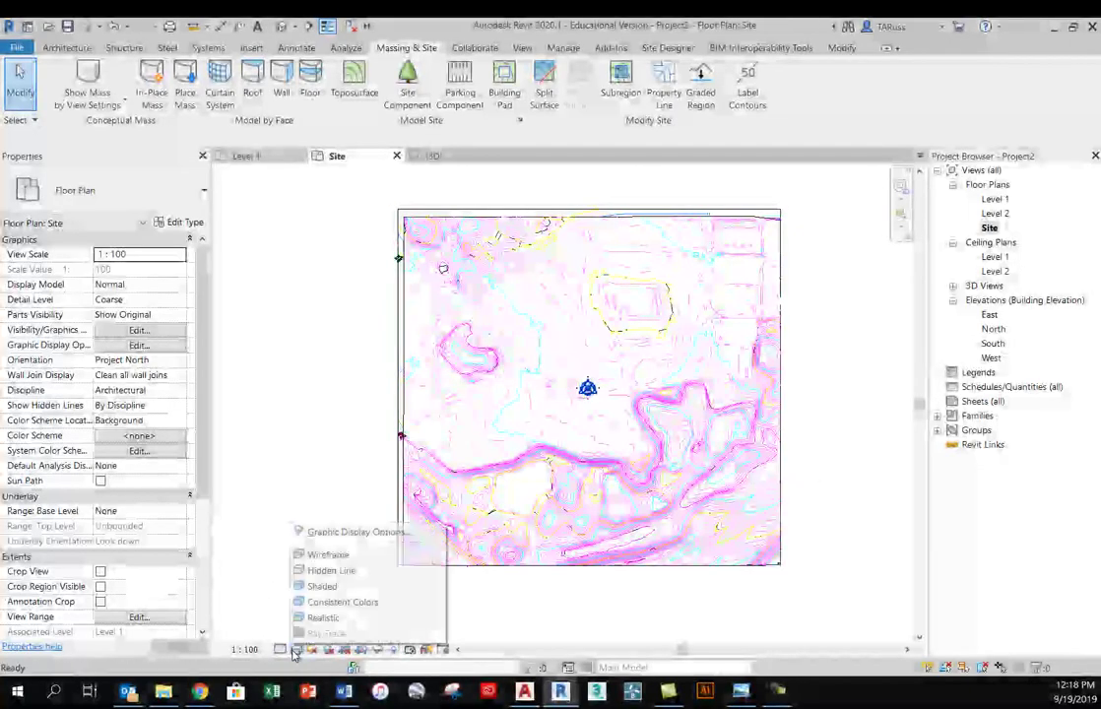
{"action": "left_click", "coordinate": [318, 588]}
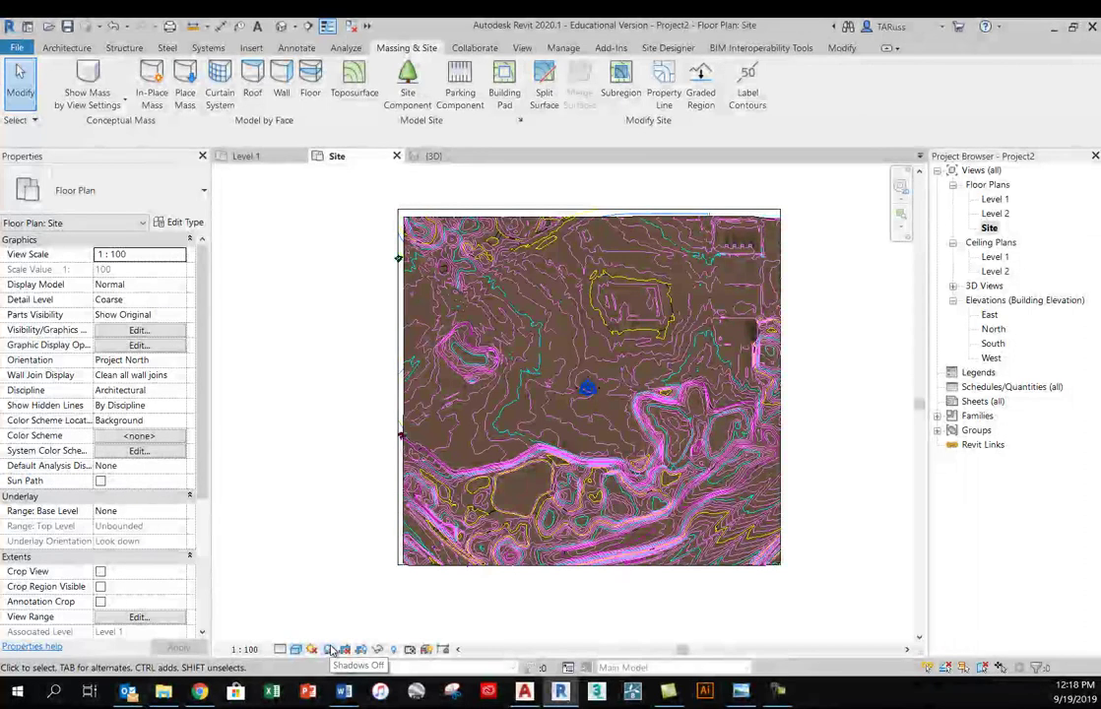
{"action": "left_click", "coordinate": [330, 649]}
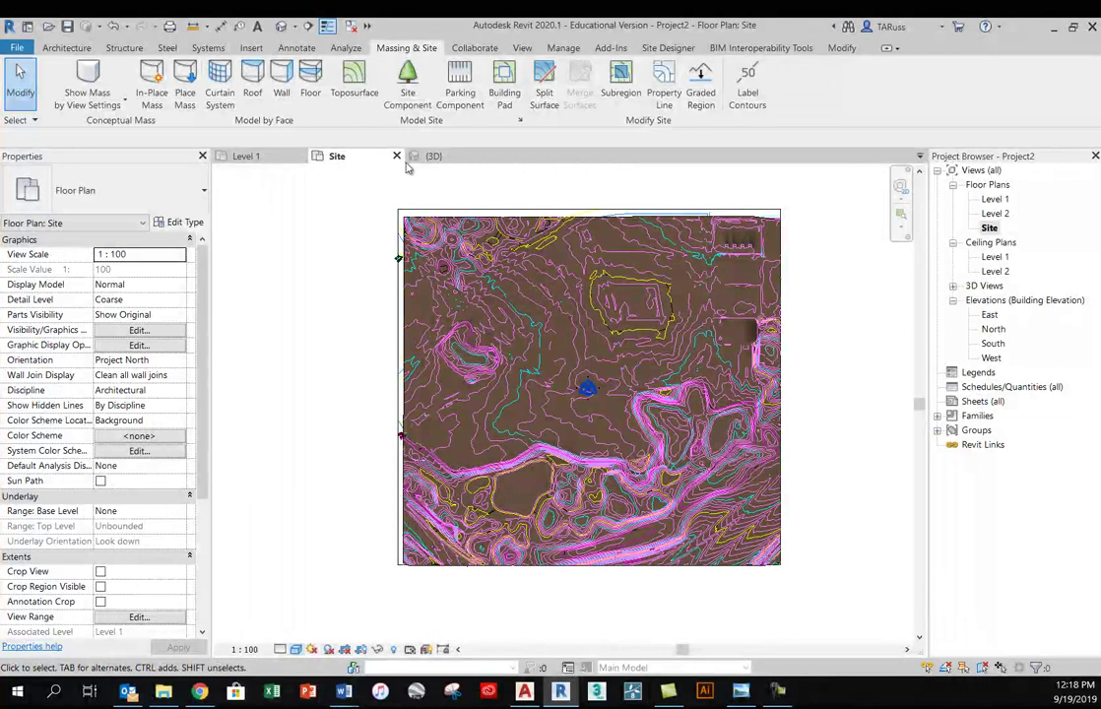
Return to the default 3D view, then open the South elevation
{"action": "left_click", "coordinate": [281, 28]}
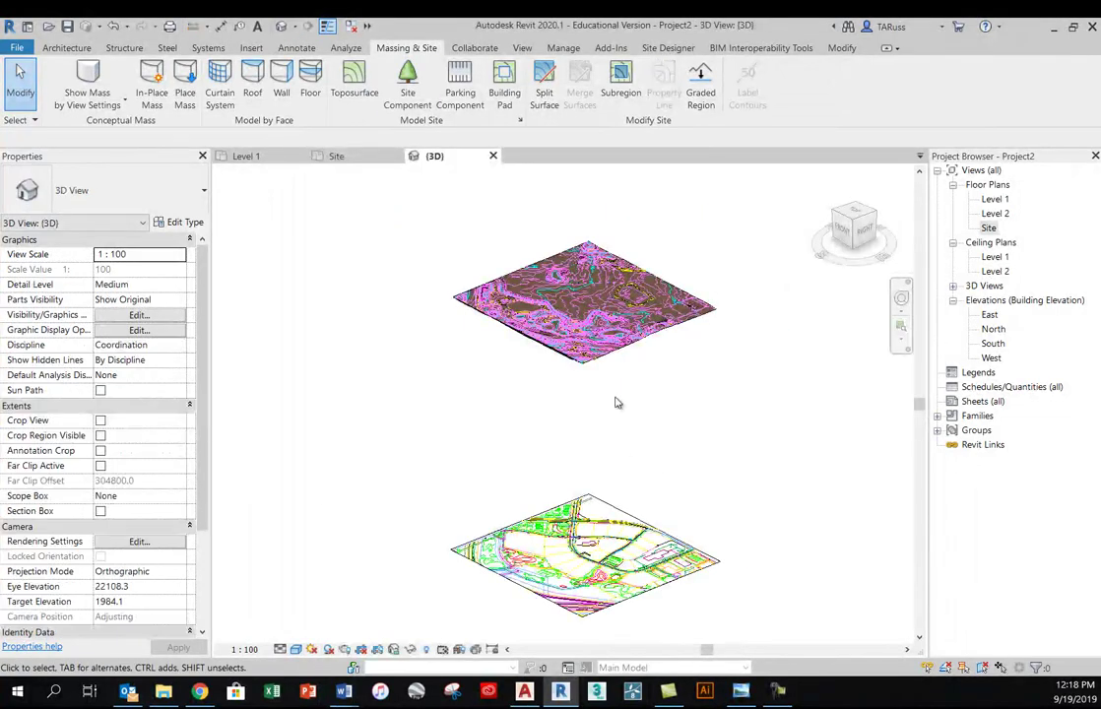
{"action": "scroll", "coordinate": [611, 295], "scroll_direction": "up", "scroll_amount": 5}
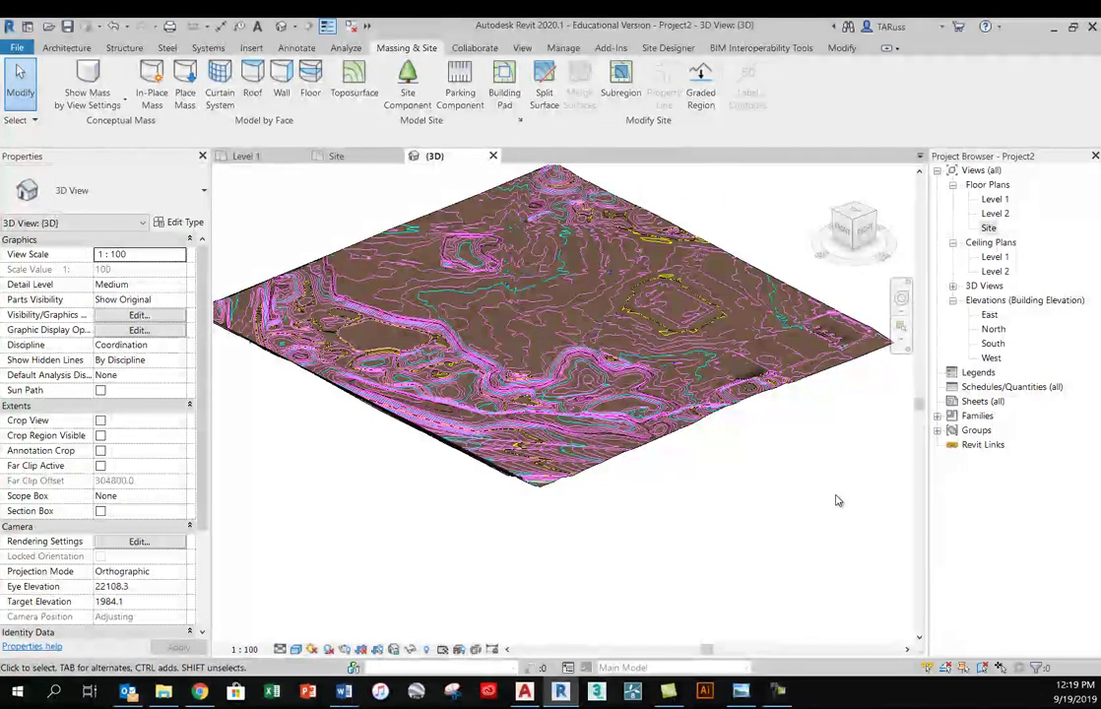
{"action": "double_click", "coordinate": [992, 344]}
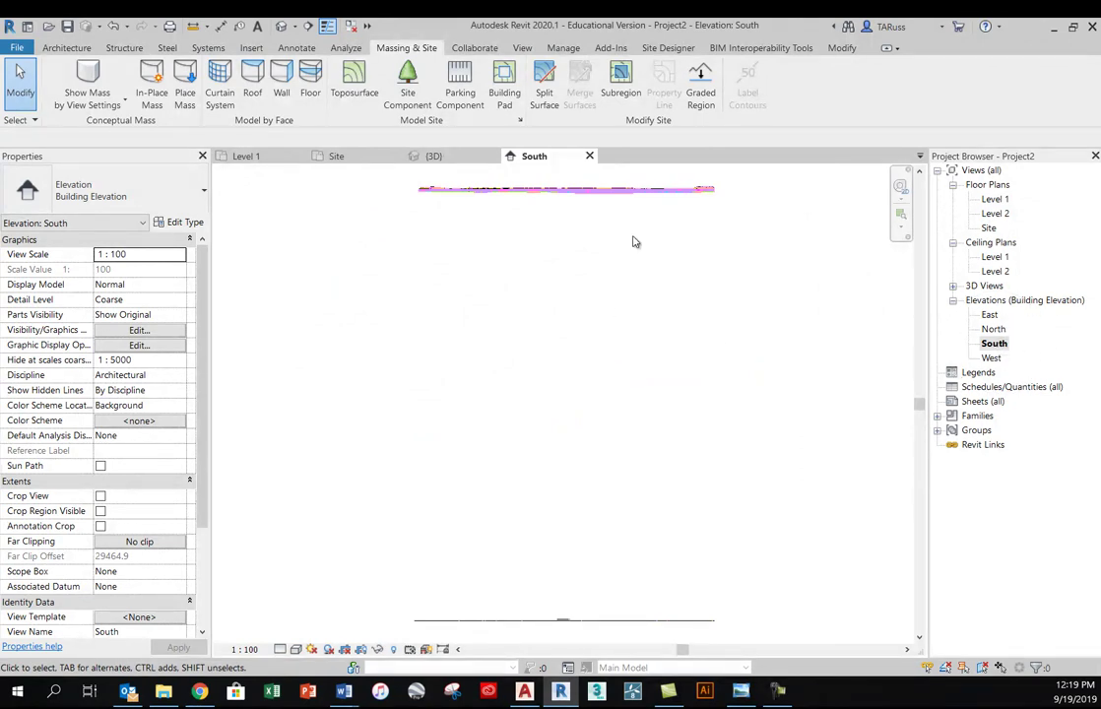
{"action": "scroll", "coordinate": [633, 241], "scroll_direction": "down", "scroll_amount": 2}
{"action": "scroll", "coordinate": [611, 417], "scroll_direction": "up", "scroll_amount": 5}
{"action": "scroll", "coordinate": [611, 449], "scroll_direction": "up", "scroll_amount": 5}
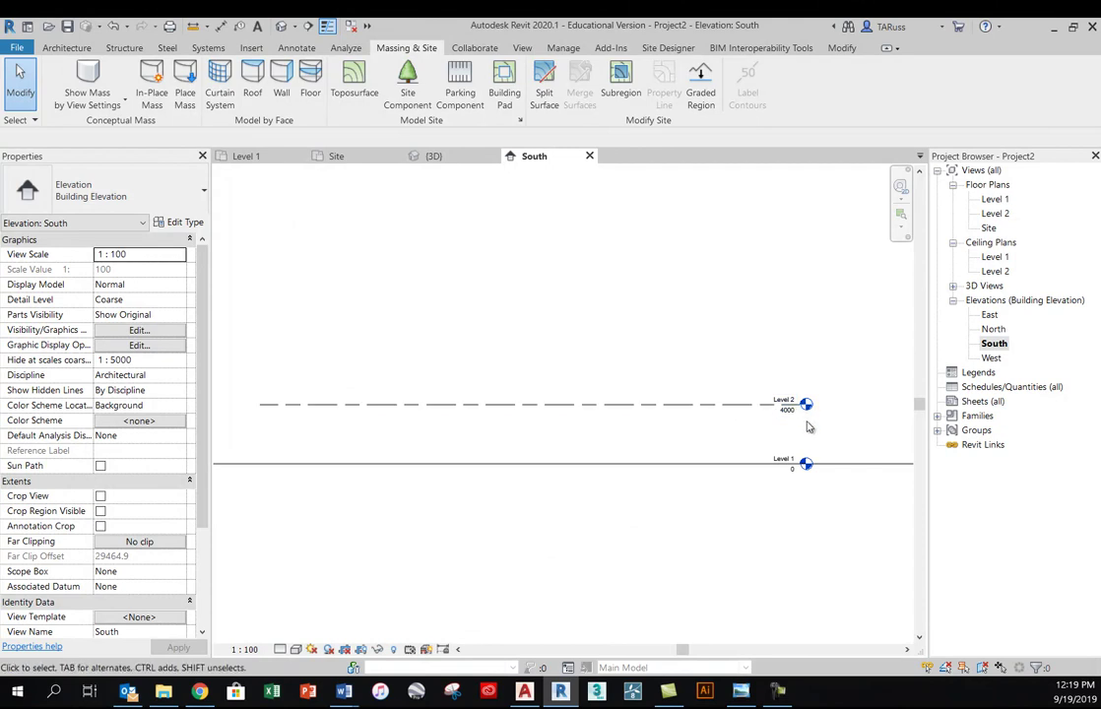
{"action": "scroll", "coordinate": [653, 642], "scroll_direction": "down", "scroll_amount": 6}
{"action": "scroll", "coordinate": [670, 476], "scroll_direction": "down", "scroll_amount": 5}
{"action": "middle_click_drag", "start_coordinate": [651, 378], "coordinate": [660, 412]}
{"action": "scroll", "coordinate": [651, 286], "scroll_direction": "up", "scroll_amount": 8}
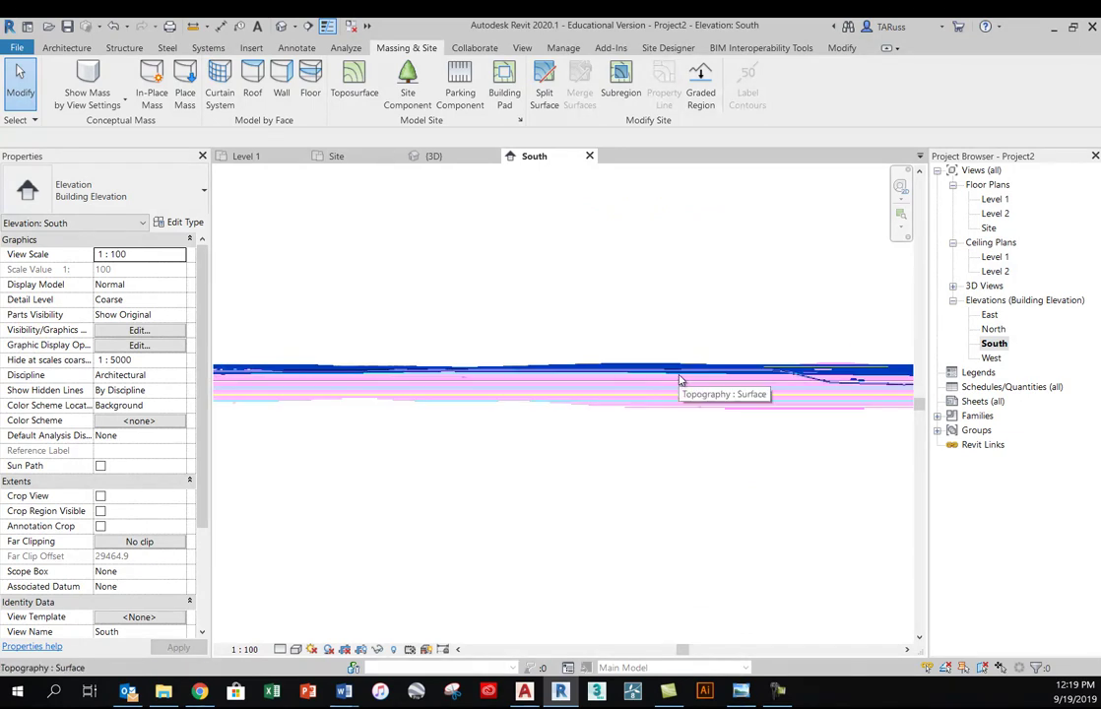
{"action": "scroll", "coordinate": [631, 339], "scroll_direction": "down", "scroll_amount": 5}
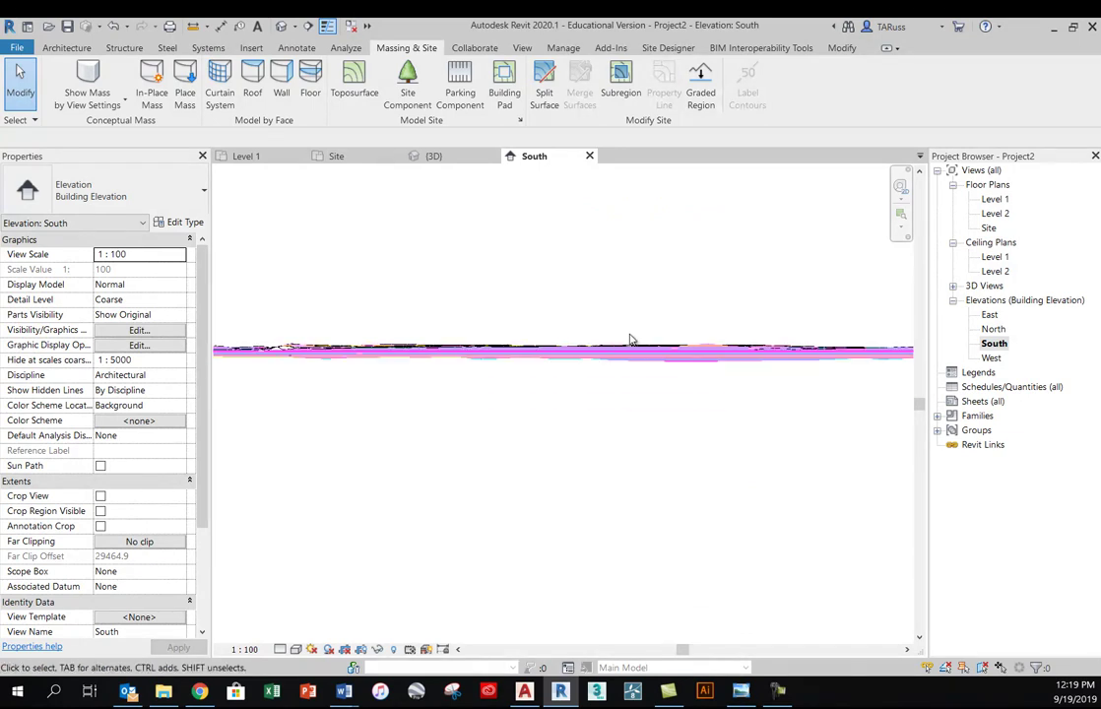
{"action": "scroll", "coordinate": [617, 354], "scroll_direction": "down", "scroll_amount": 3}
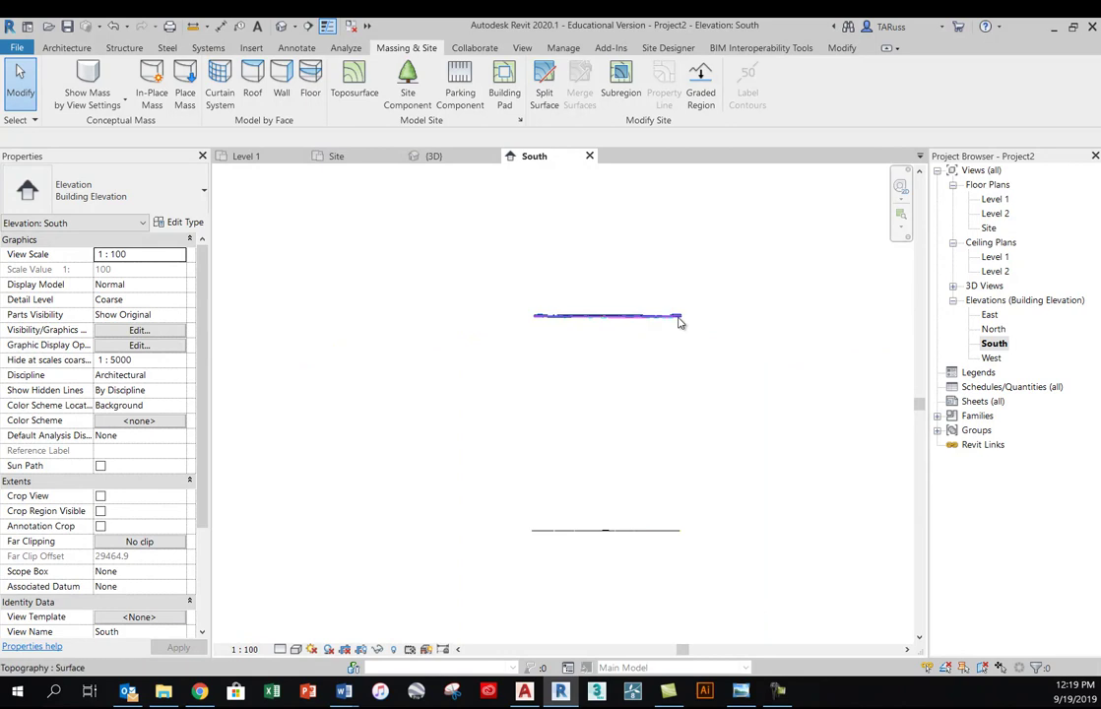
{"action": "double_click", "coordinate": [990, 228]}
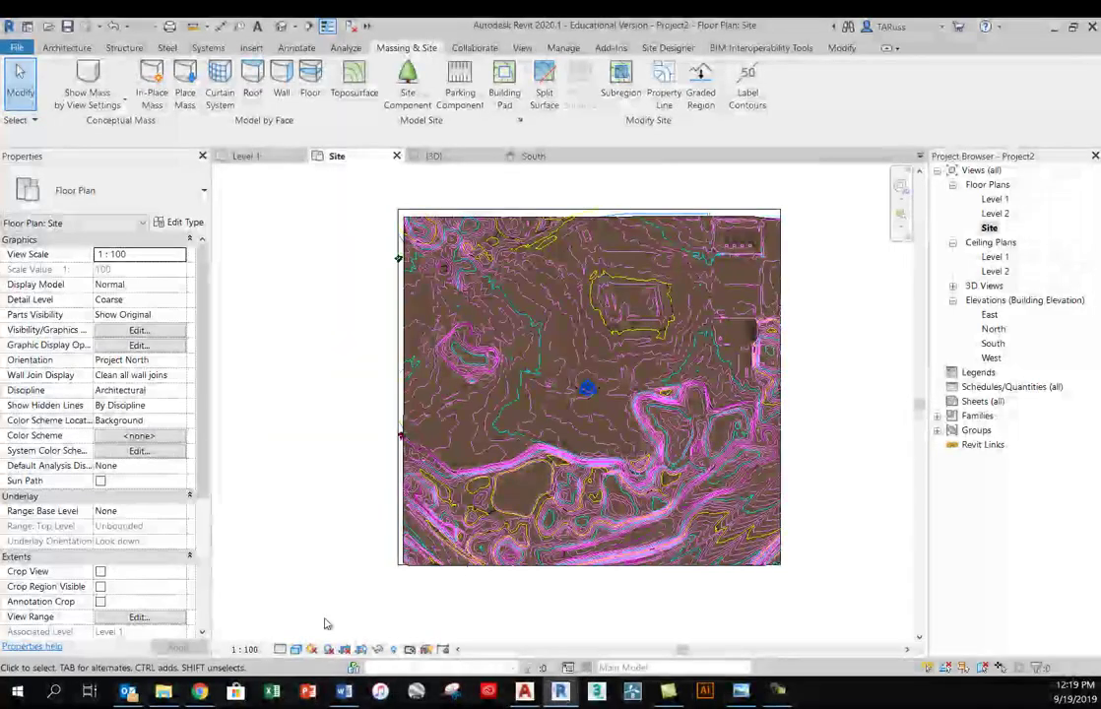
{"action": "left_click", "coordinate": [294, 650]}
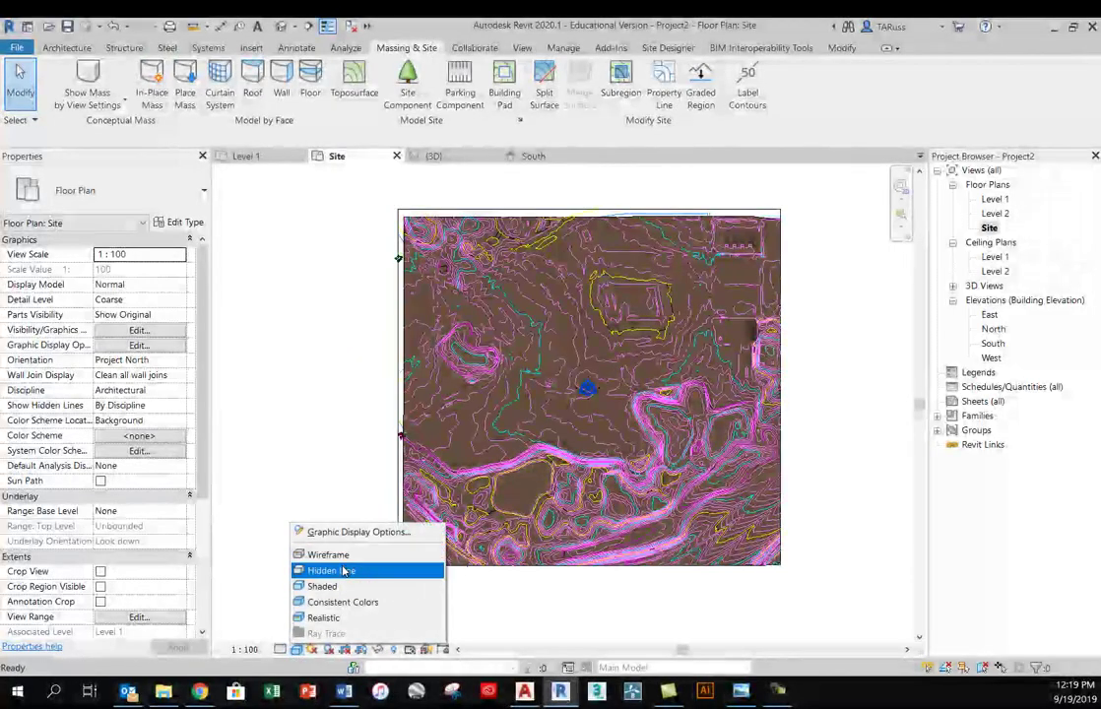
{"action": "left_click", "coordinate": [356, 569]}
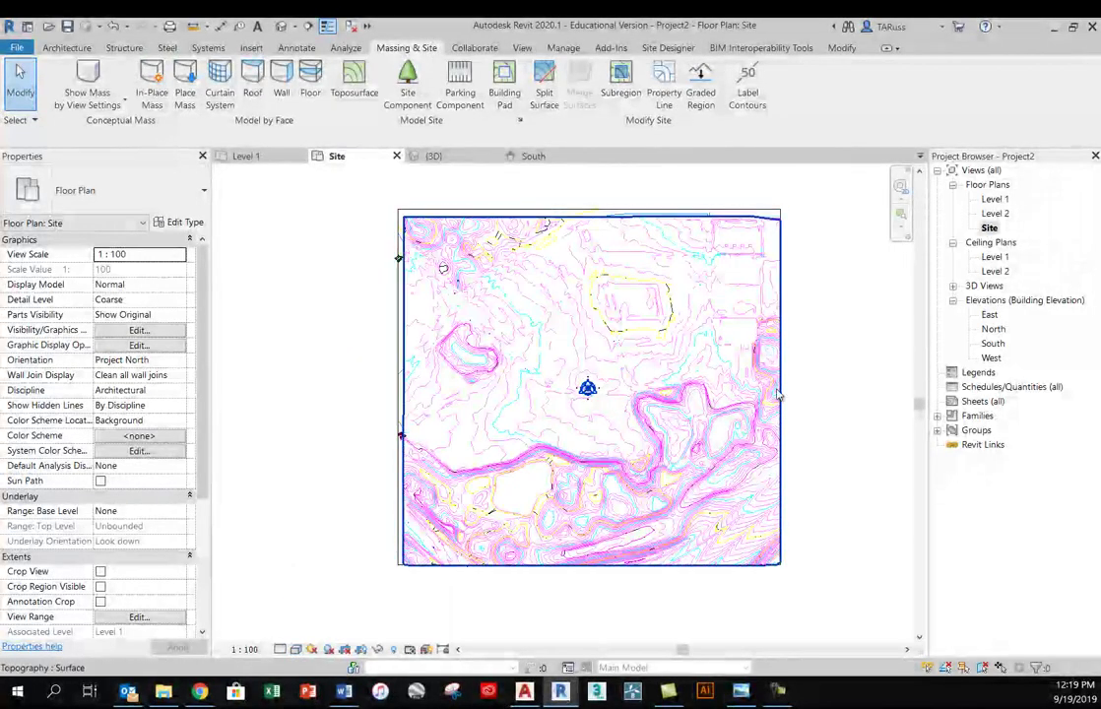
{"action": "scroll", "coordinate": [587, 391], "scroll_direction": "up", "scroll_amount": 1}
{"action": "scroll", "coordinate": [588, 391], "scroll_direction": "up", "scroll_amount": 5}
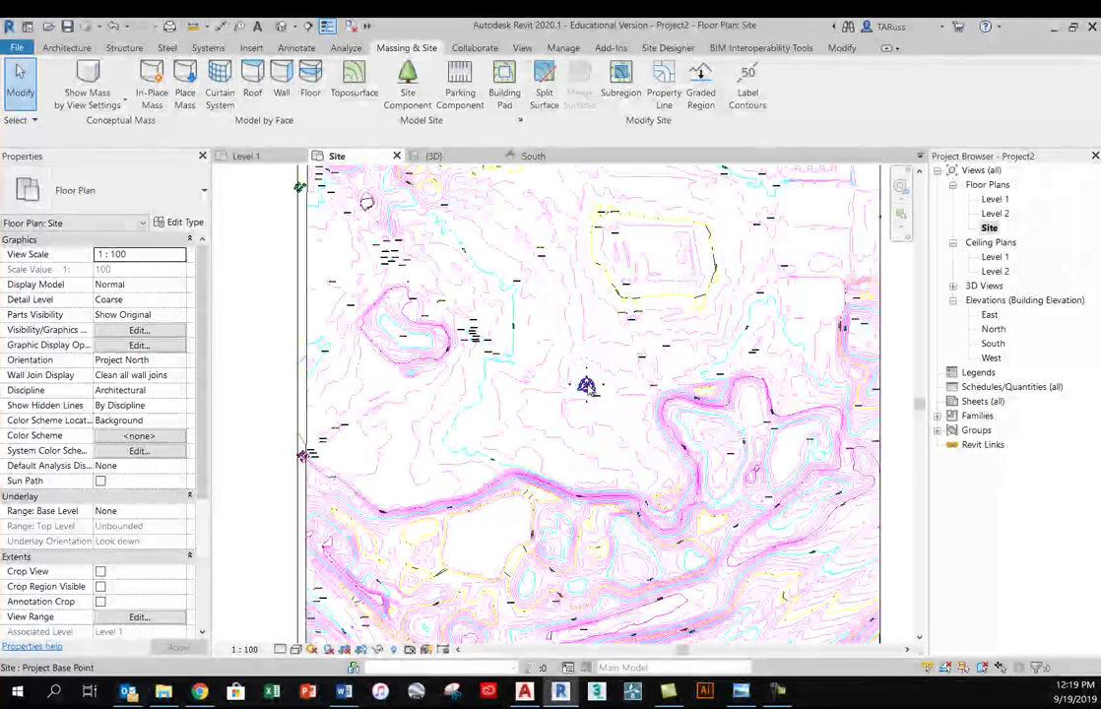
{"action": "scroll", "coordinate": [618, 400], "scroll_direction": "down", "scroll_amount": 8}
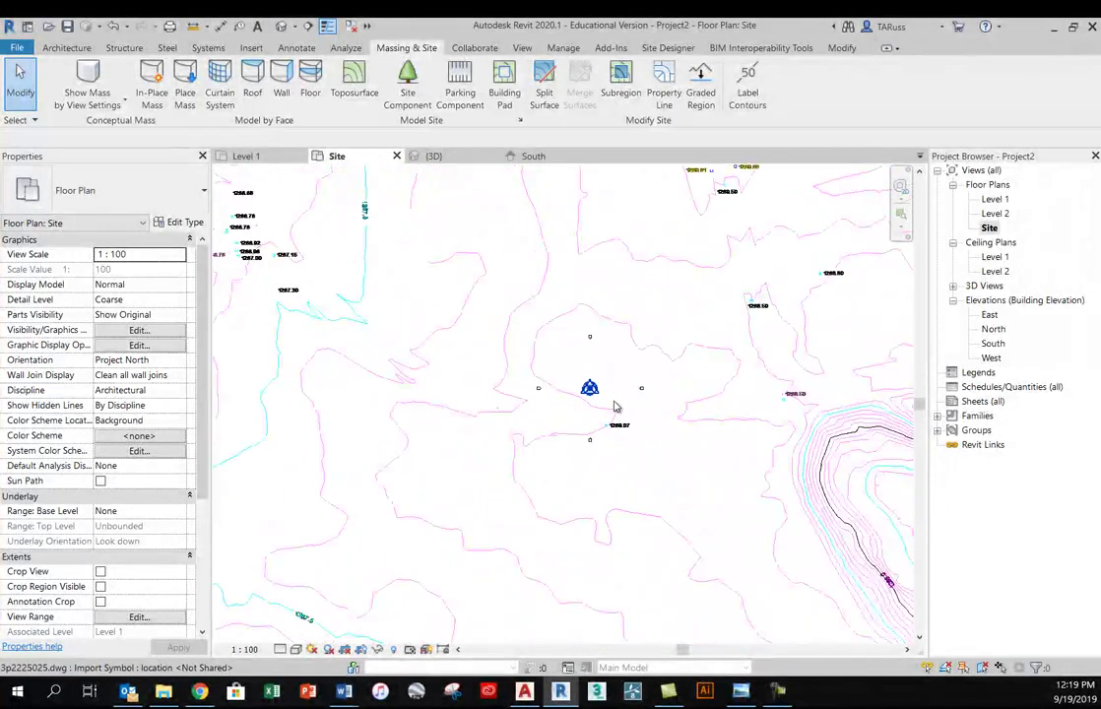
{"action": "left_click", "coordinate": [295, 649]}
{"action": "left_click", "coordinate": [330, 559]}
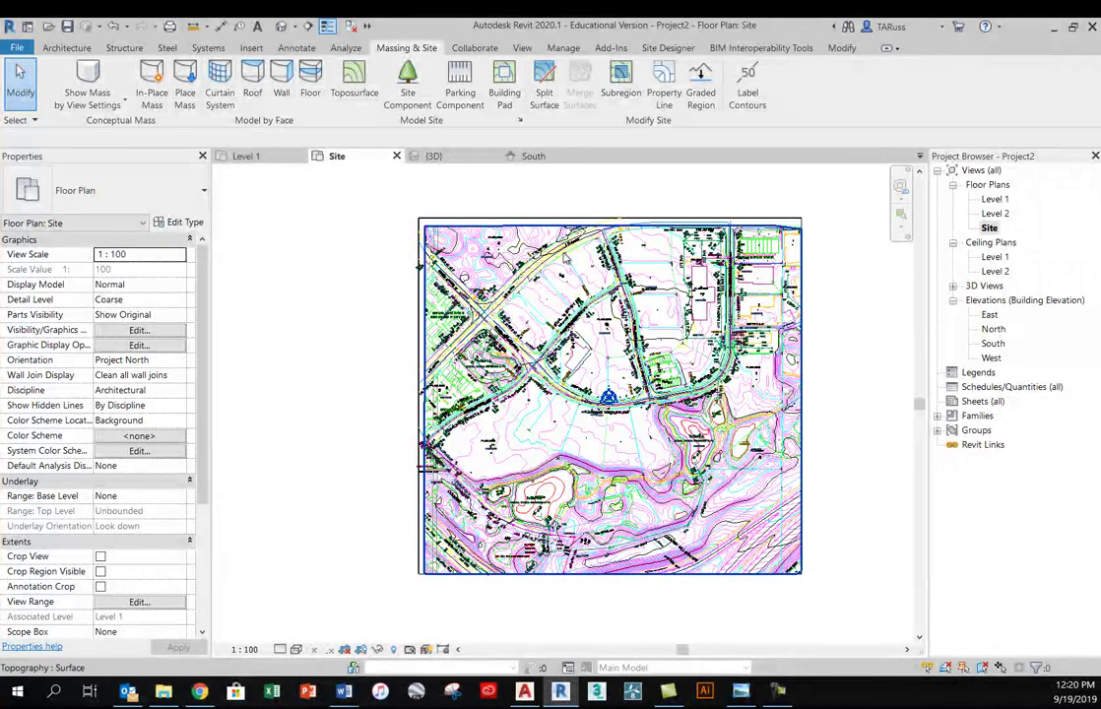
{"action": "scroll", "coordinate": [561, 213], "scroll_direction": "up", "scroll_amount": 1}
{"action": "scroll", "coordinate": [565, 254], "scroll_direction": "up", "scroll_amount": 3}
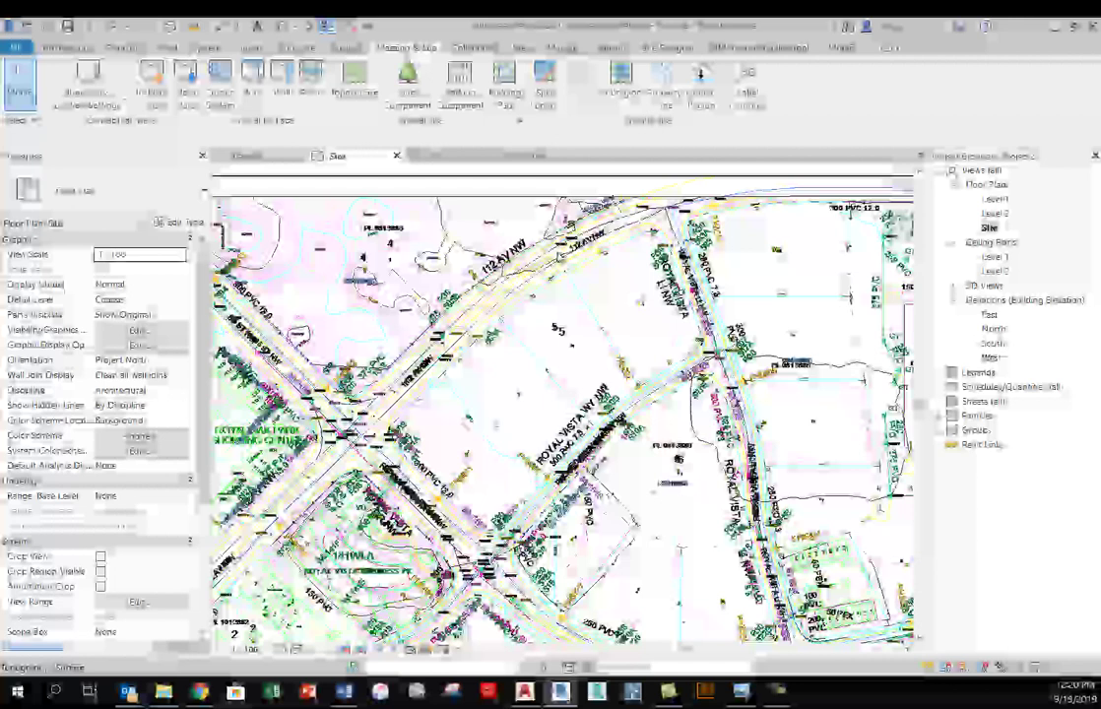
{"action": "scroll", "coordinate": [569, 294], "scroll_direction": "up", "scroll_amount": 2}
{"action": "scroll", "coordinate": [522, 402], "scroll_direction": "up", "scroll_amount": 1}
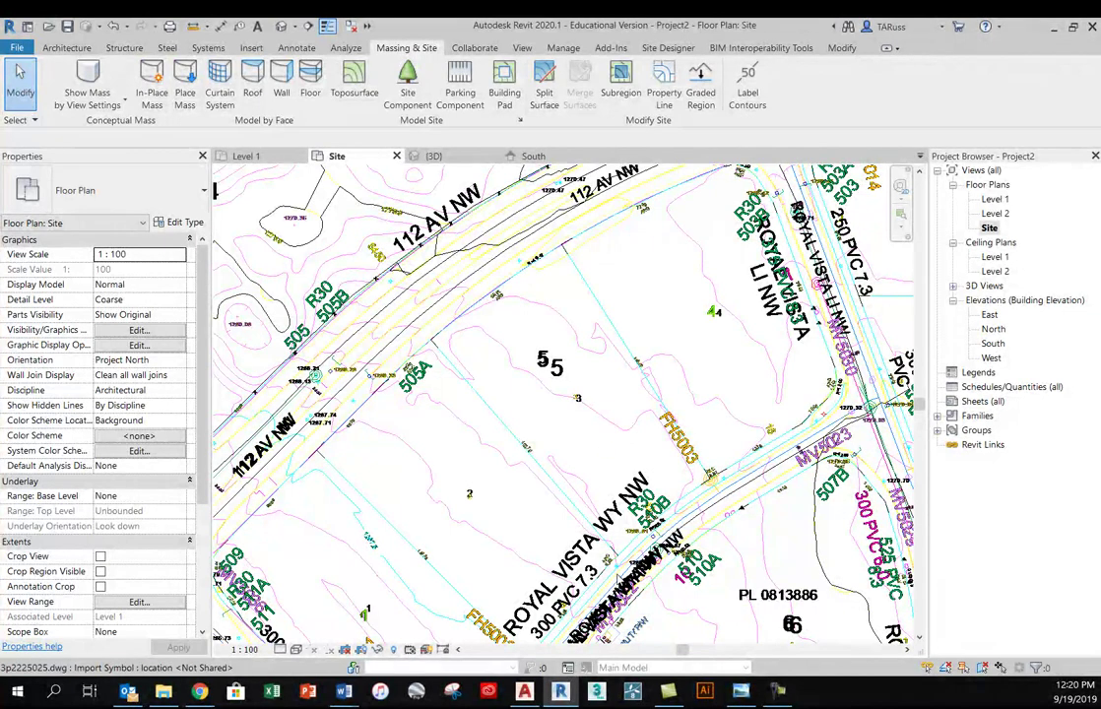
{"action": "scroll", "coordinate": [613, 571], "scroll_direction": "up", "scroll_amount": 3}
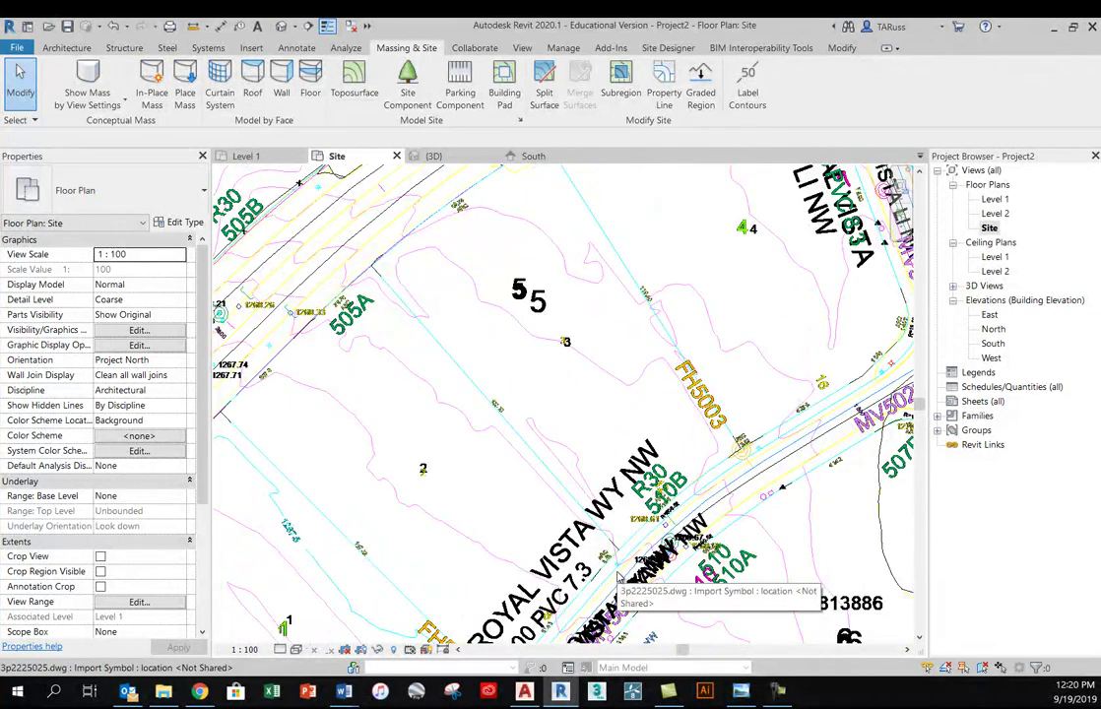
{"action": "middle_click_drag", "start_coordinate": [581, 245], "coordinate": [590, 420]}
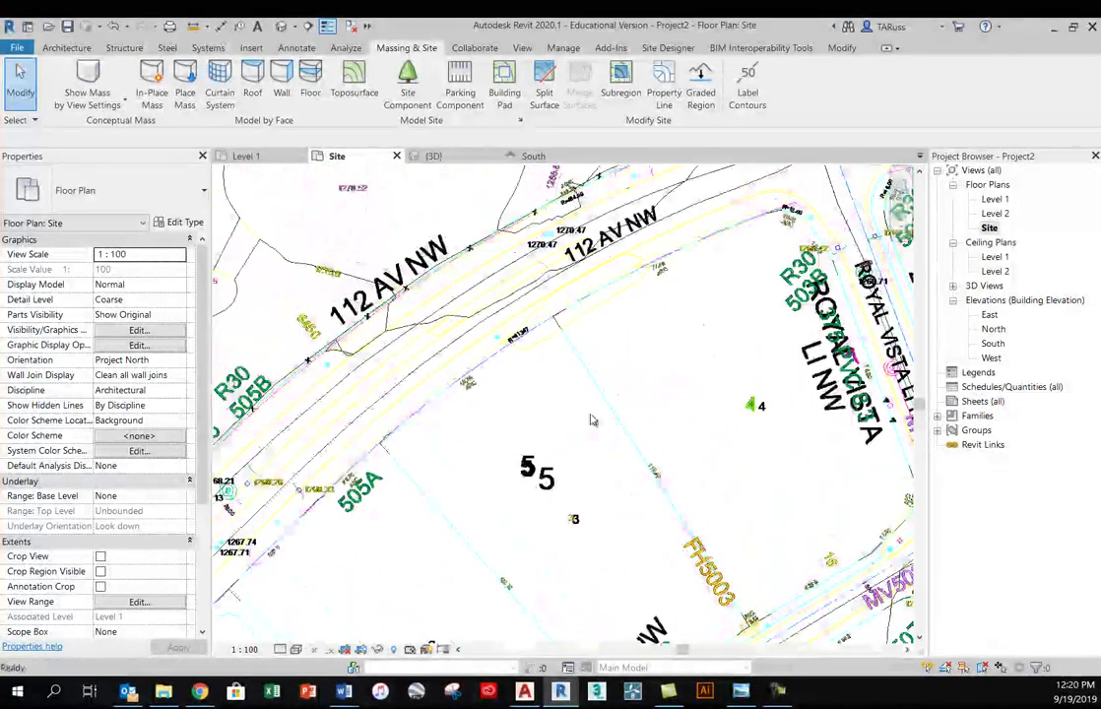
{"action": "scroll", "coordinate": [552, 258], "scroll_direction": "up", "scroll_amount": 5}
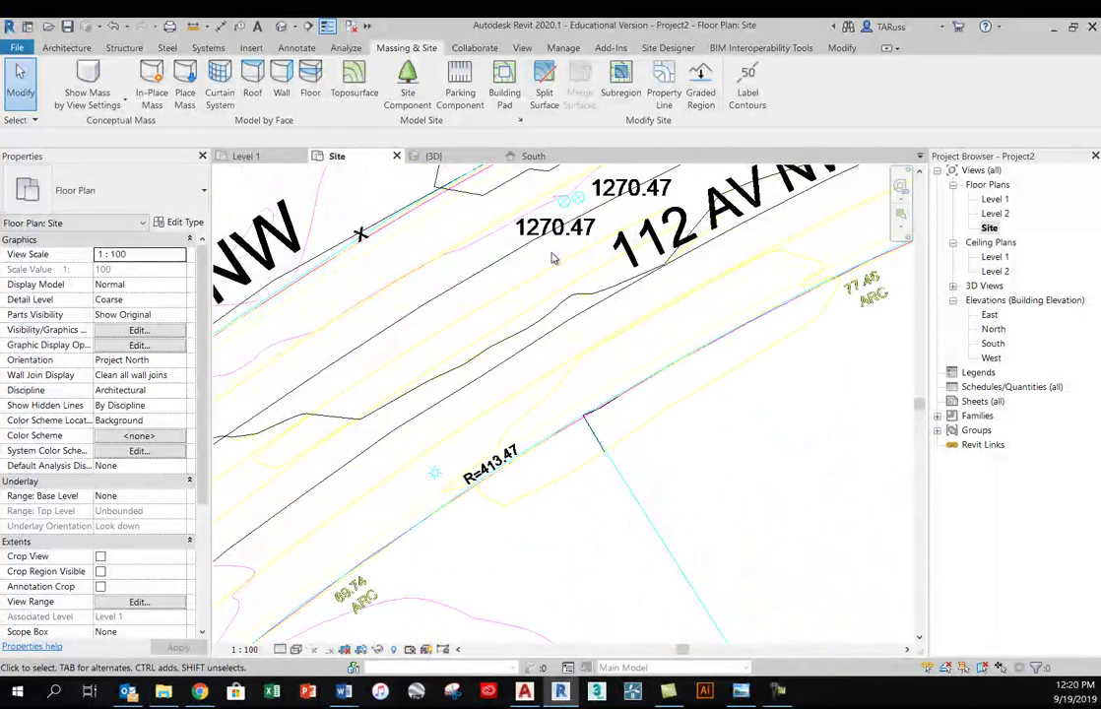
{"action": "scroll", "coordinate": [554, 231], "scroll_direction": "up", "scroll_amount": 2}
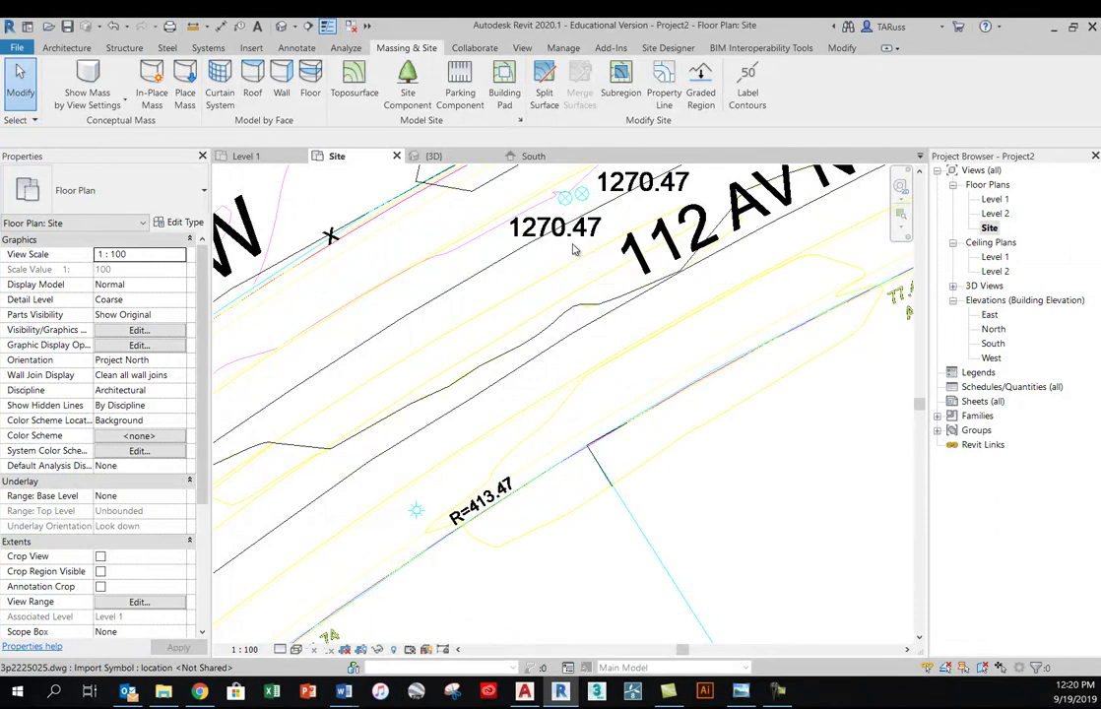
{"action": "scroll", "coordinate": [573, 230], "scroll_direction": "down", "scroll_amount": 4}
{"action": "scroll", "coordinate": [583, 284], "scroll_direction": "up", "scroll_amount": 4}
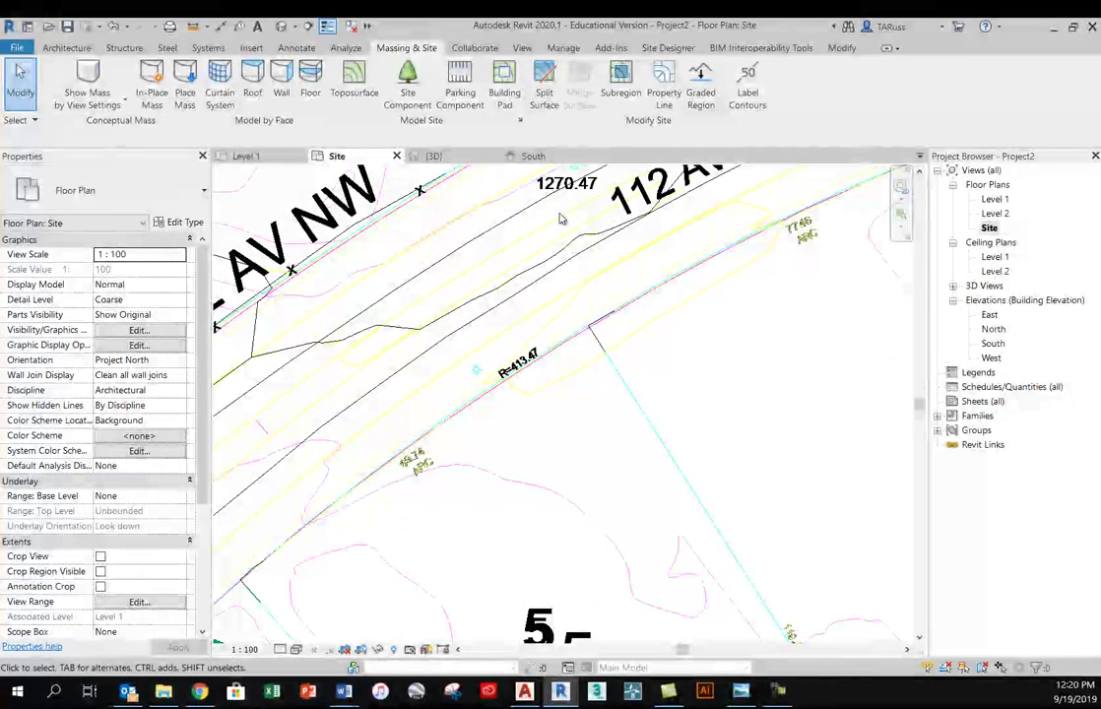
{"action": "scroll", "coordinate": [569, 217], "scroll_direction": "down", "scroll_amount": 3}
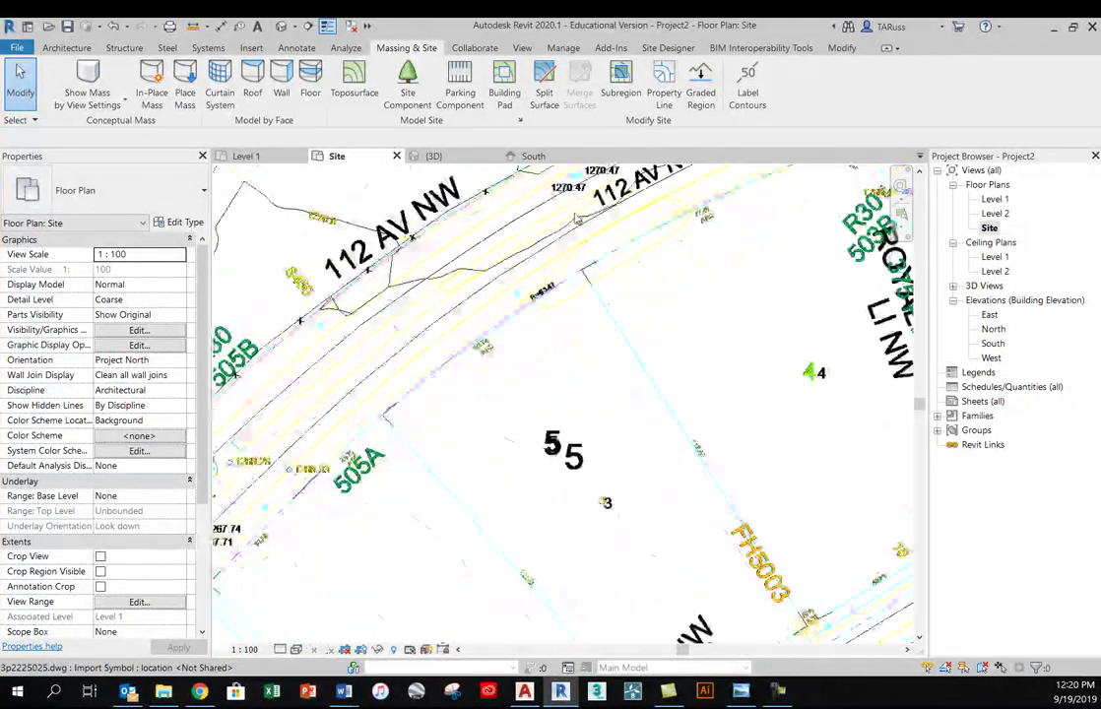
{"action": "middle_click_drag", "start_coordinate": [645, 484], "coordinate": [645, 317]}
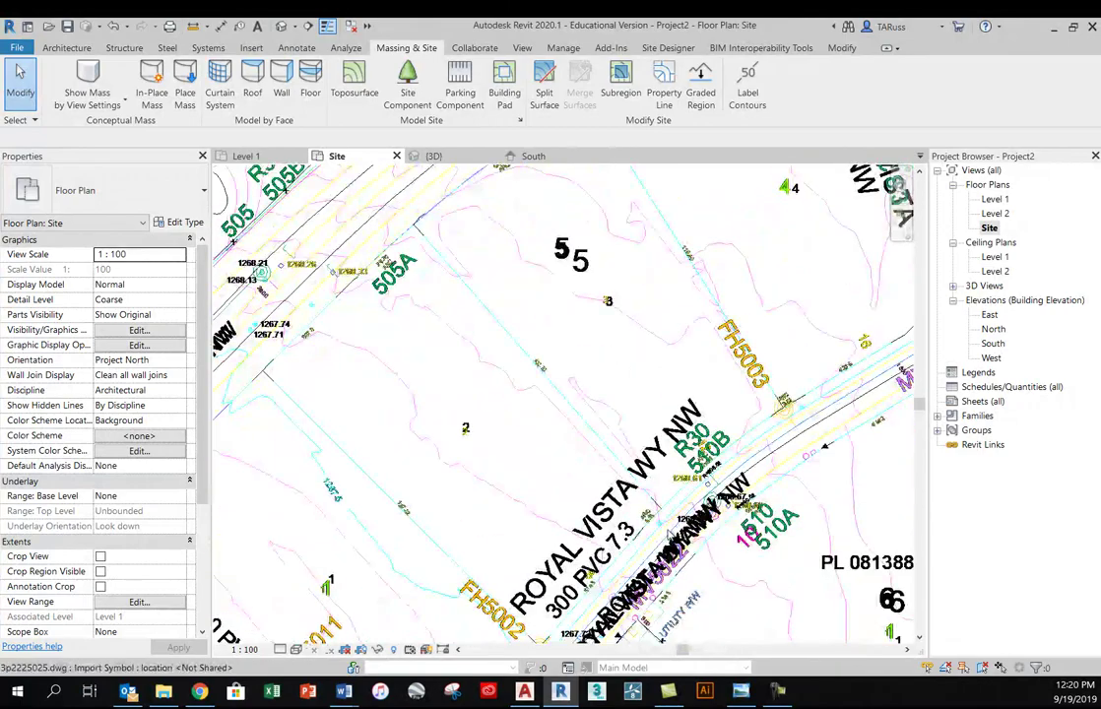
{"action": "scroll", "coordinate": [645, 325], "scroll_direction": "up", "scroll_amount": 3}
{"action": "scroll", "coordinate": [717, 474], "scroll_direction": "up", "scroll_amount": 2}
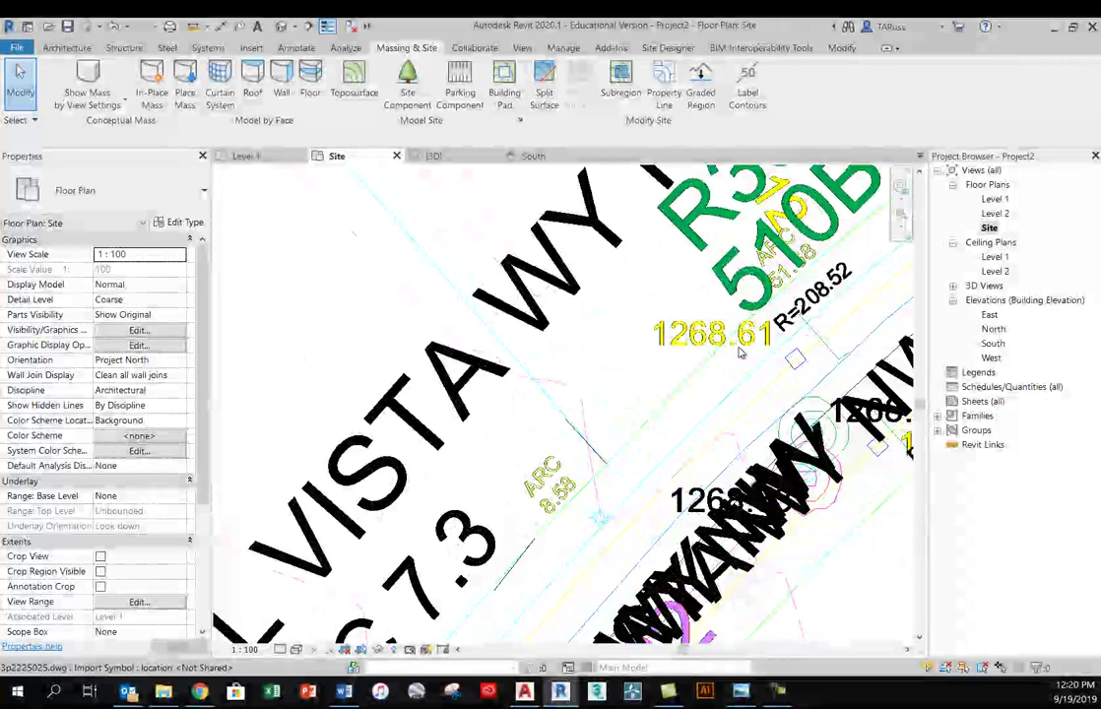
{"action": "scroll", "coordinate": [660, 473], "scroll_direction": "down", "scroll_amount": 3}
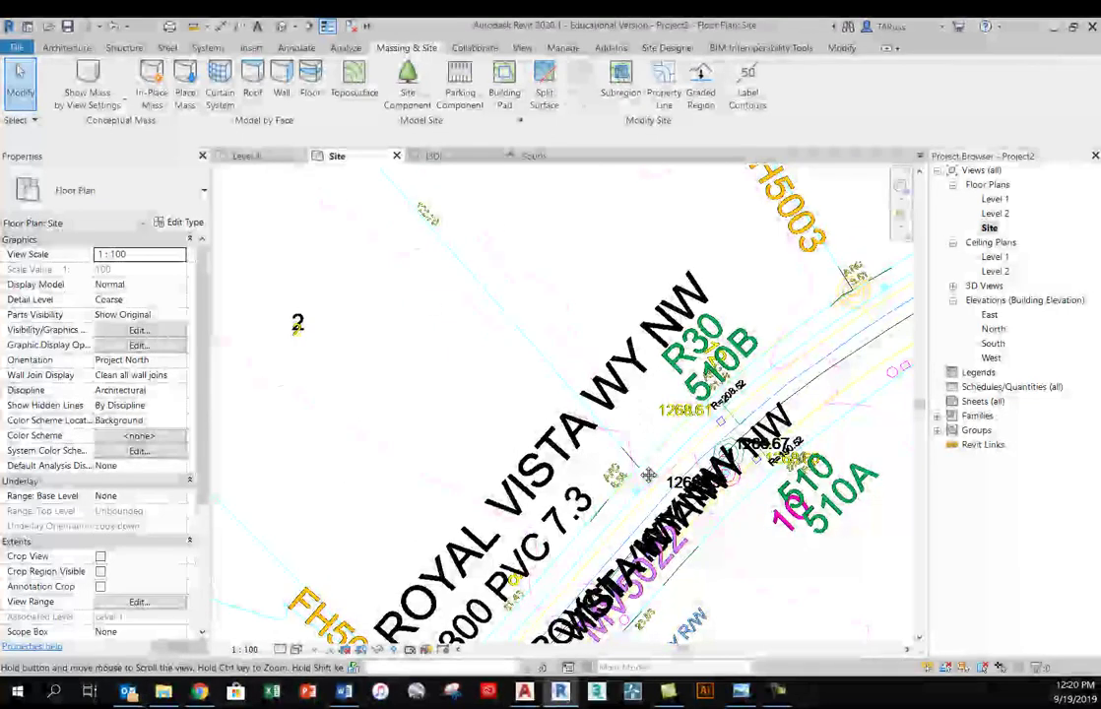
{"action": "scroll", "coordinate": [640, 471], "scroll_direction": "up", "scroll_amount": 1}
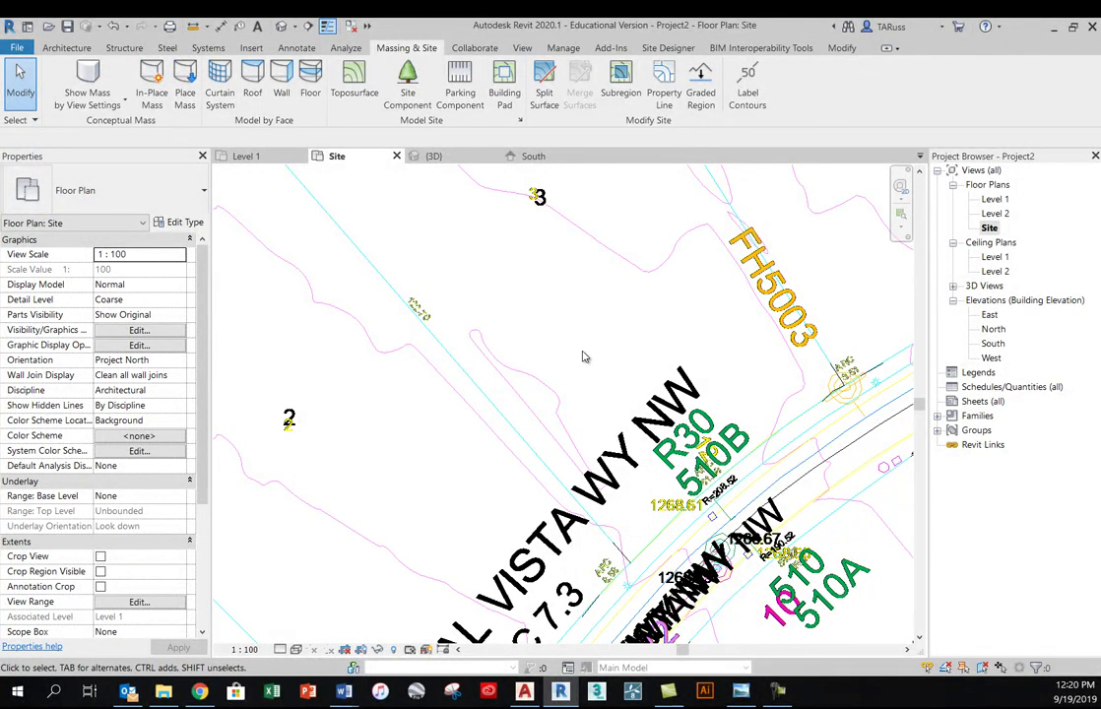
{"action": "middle_click_drag", "start_coordinate": [591, 340], "coordinate": [581, 447]}
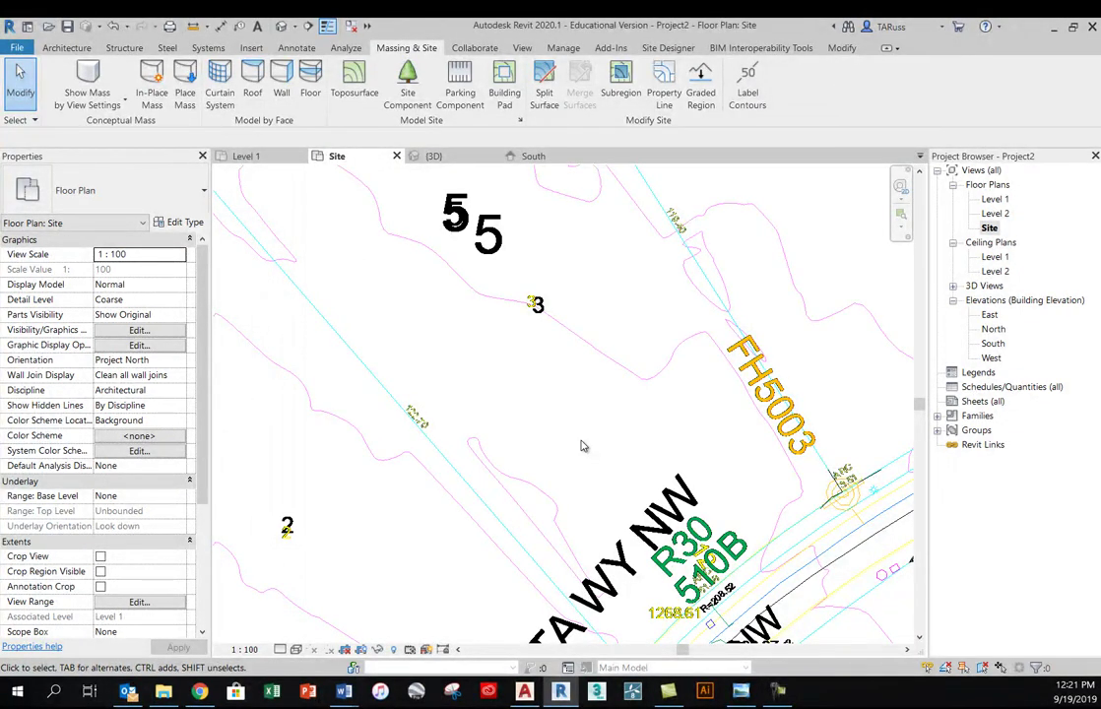
{"action": "scroll", "coordinate": [574, 373], "scroll_direction": "down", "scroll_amount": 5}
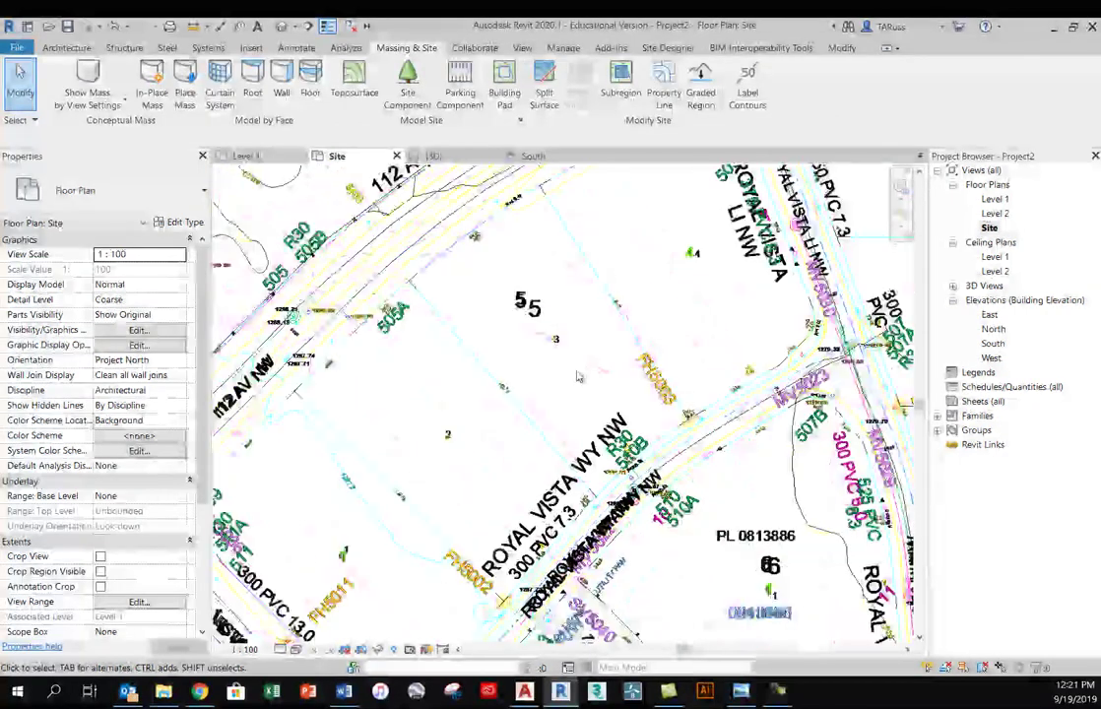
{"action": "middle_click_drag", "start_coordinate": [677, 608], "coordinate": [654, 333]}
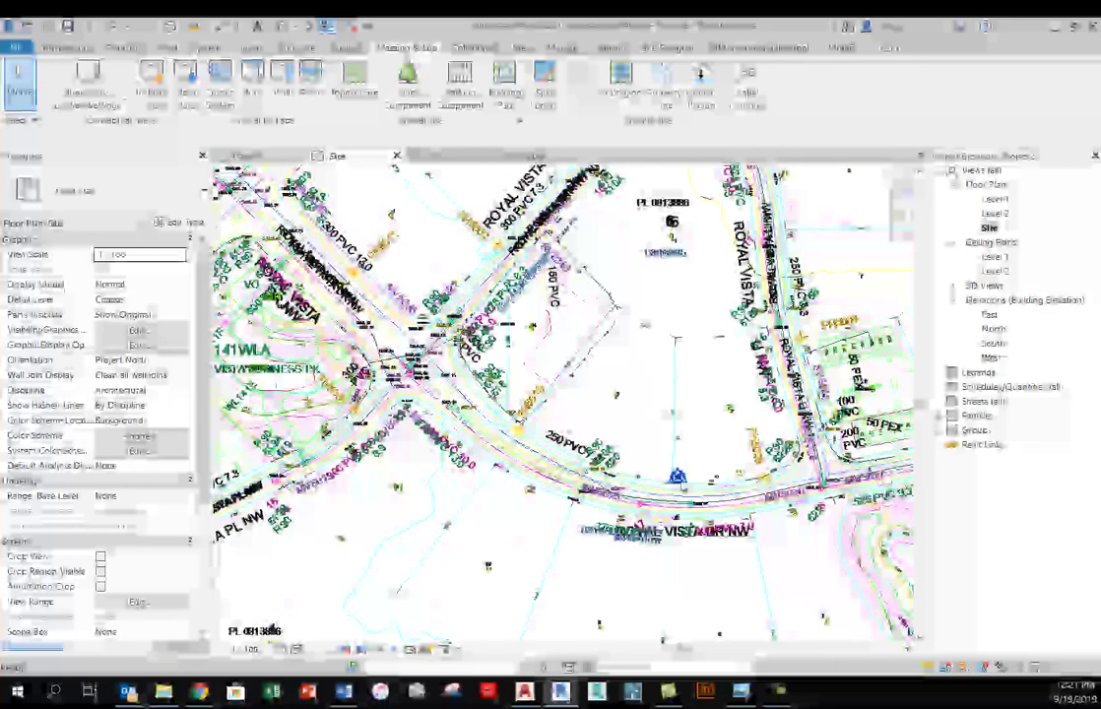
{"action": "scroll", "coordinate": [684, 478], "scroll_direction": "up", "scroll_amount": 5}
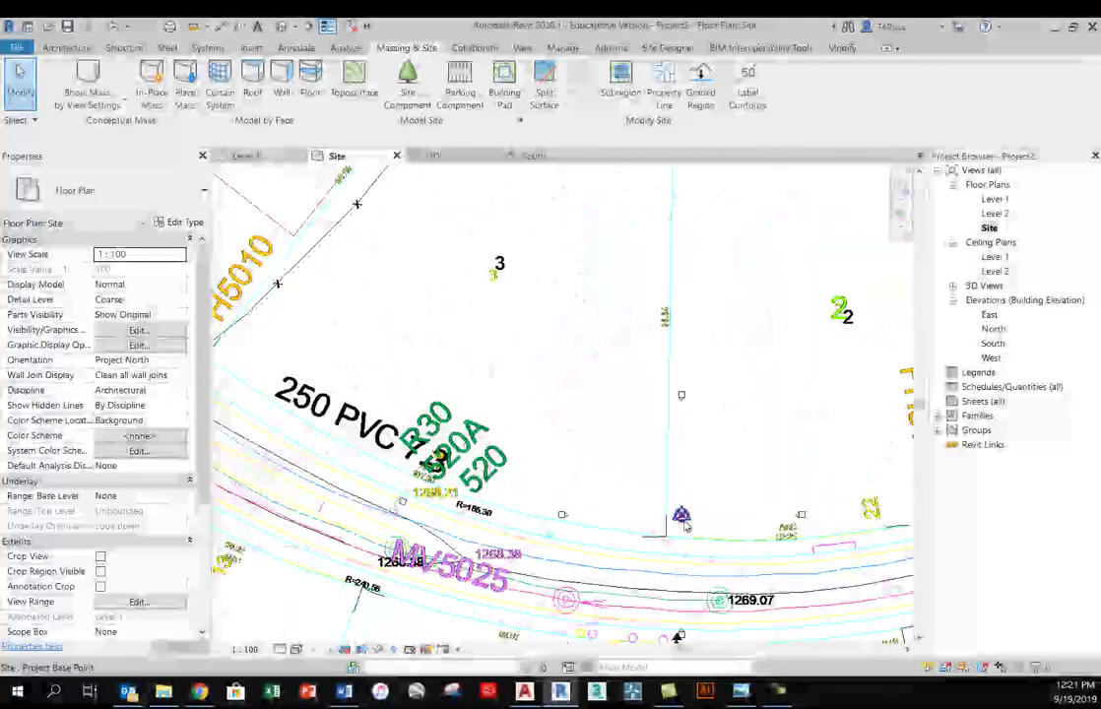
{"action": "middle_click_drag", "start_coordinate": [638, 458], "coordinate": [627, 404]}
{"action": "scroll", "coordinate": [627, 450], "scroll_direction": "down", "scroll_amount": 2}
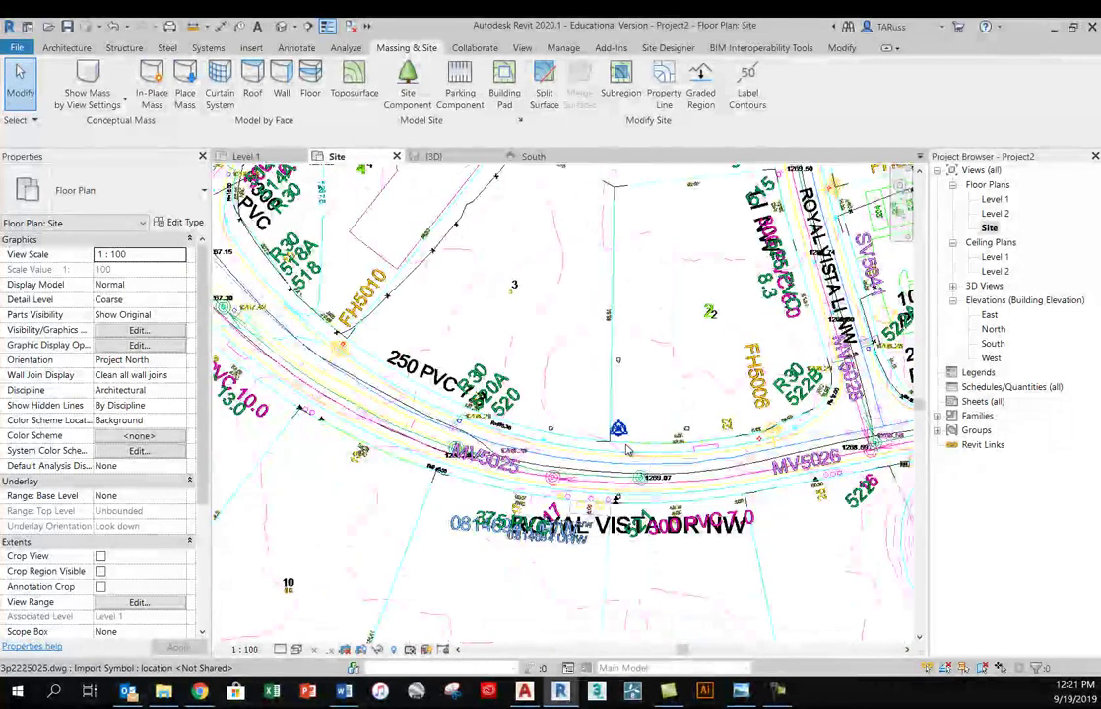
{"action": "scroll", "coordinate": [626, 450], "scroll_direction": "down", "scroll_amount": 4}
{"action": "scroll", "coordinate": [620, 445], "scroll_direction": "down", "scroll_amount": 1}
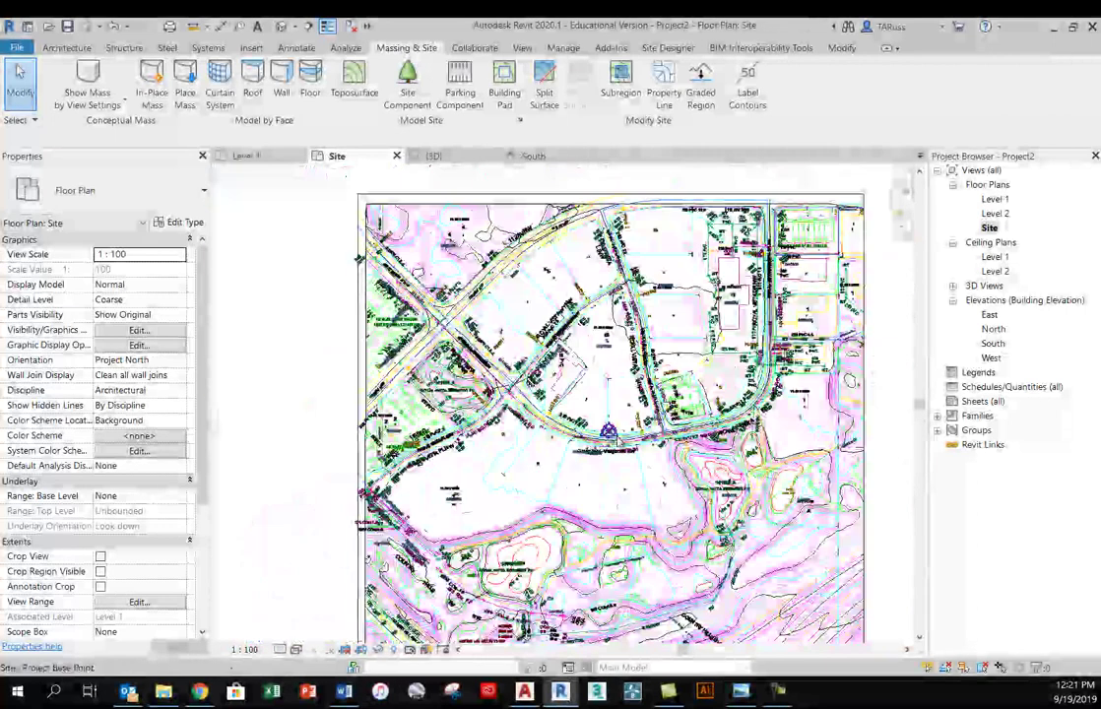
{"action": "scroll", "coordinate": [610, 429], "scroll_direction": "up", "scroll_amount": 5}
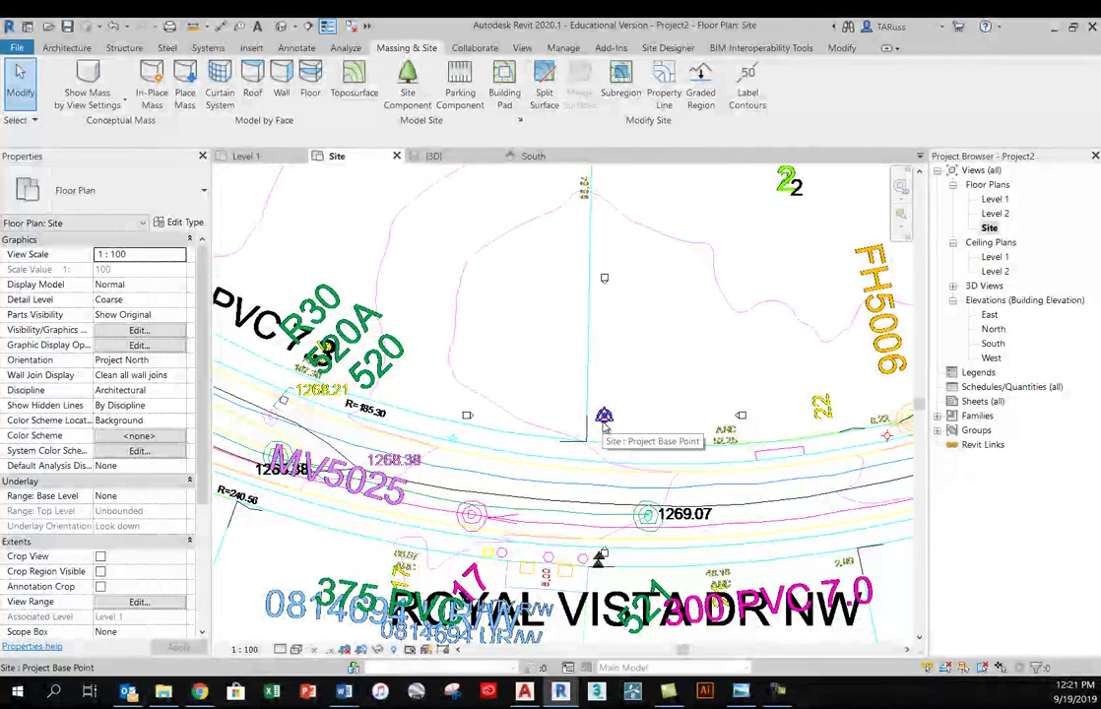
Select the project base point and unclip it
{"action": "left_click", "coordinate": [604, 418]}
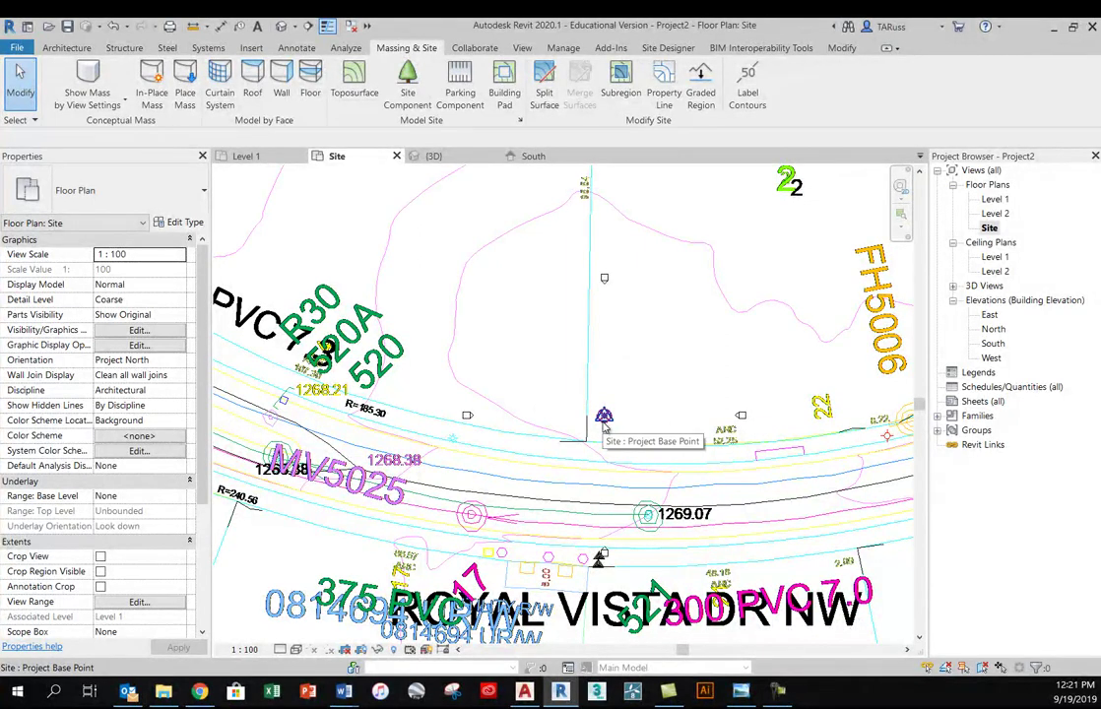
{"action": "left_click", "coordinate": [603, 422]}
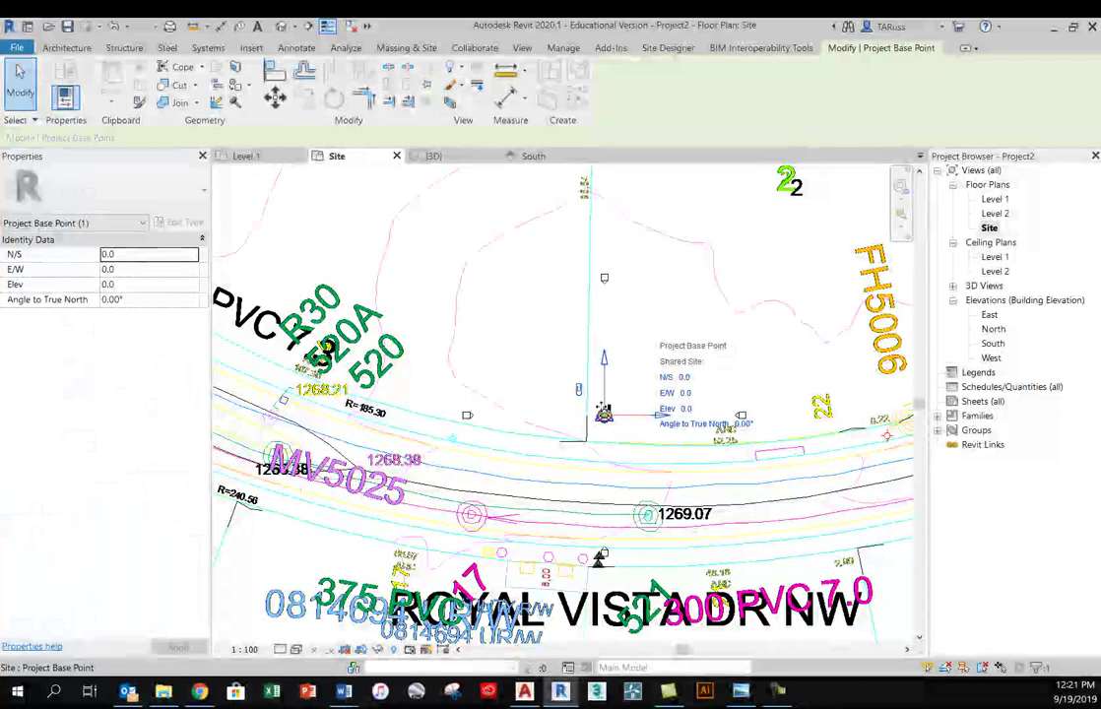
{"action": "left_click", "coordinate": [581, 395]}
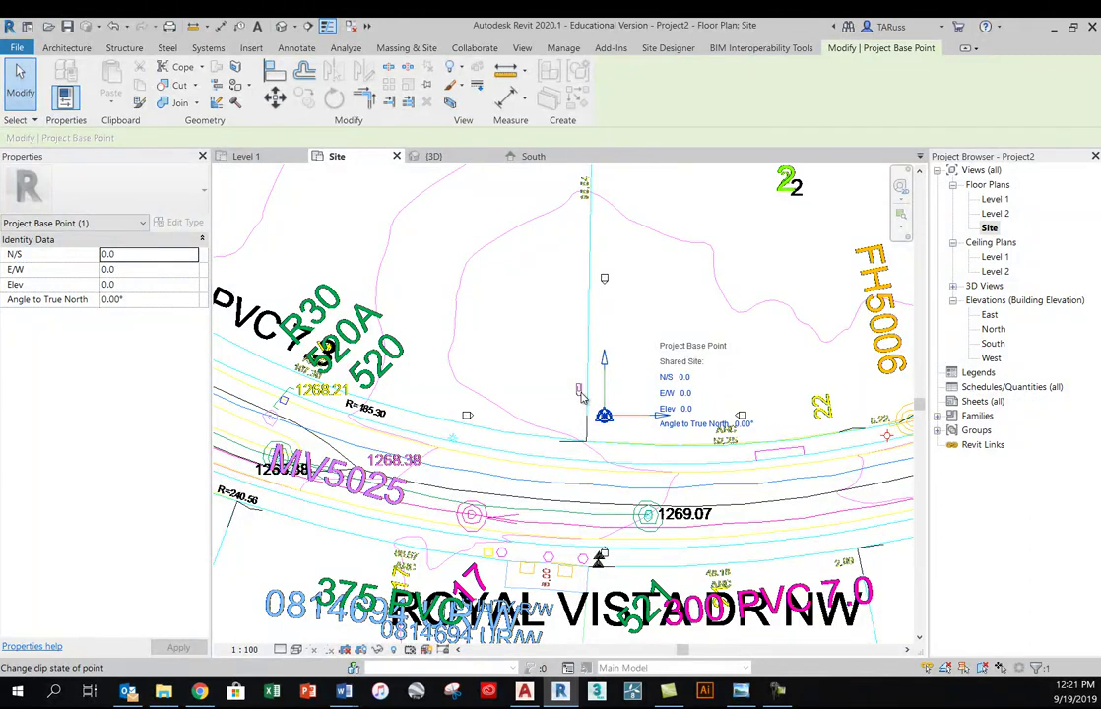
{"action": "left_click", "coordinate": [581, 395]}
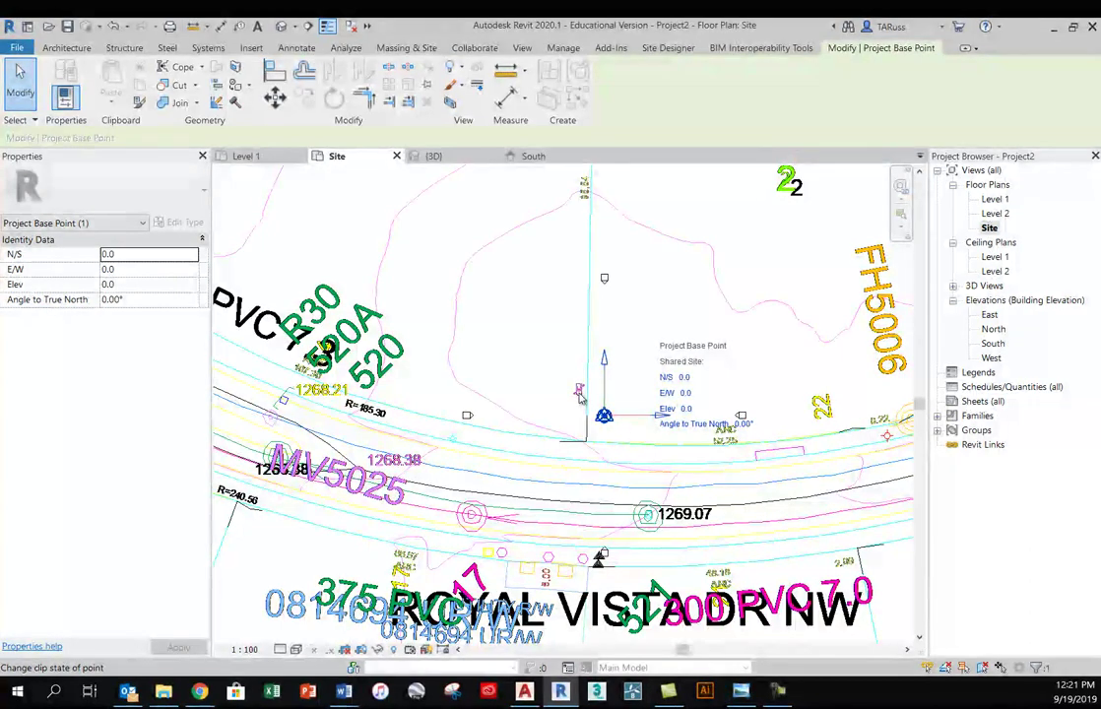
Move the project base point onto the lot, to N/S 224992.9, E/W -86366.7
{"action": "left_click", "coordinate": [275, 99]}
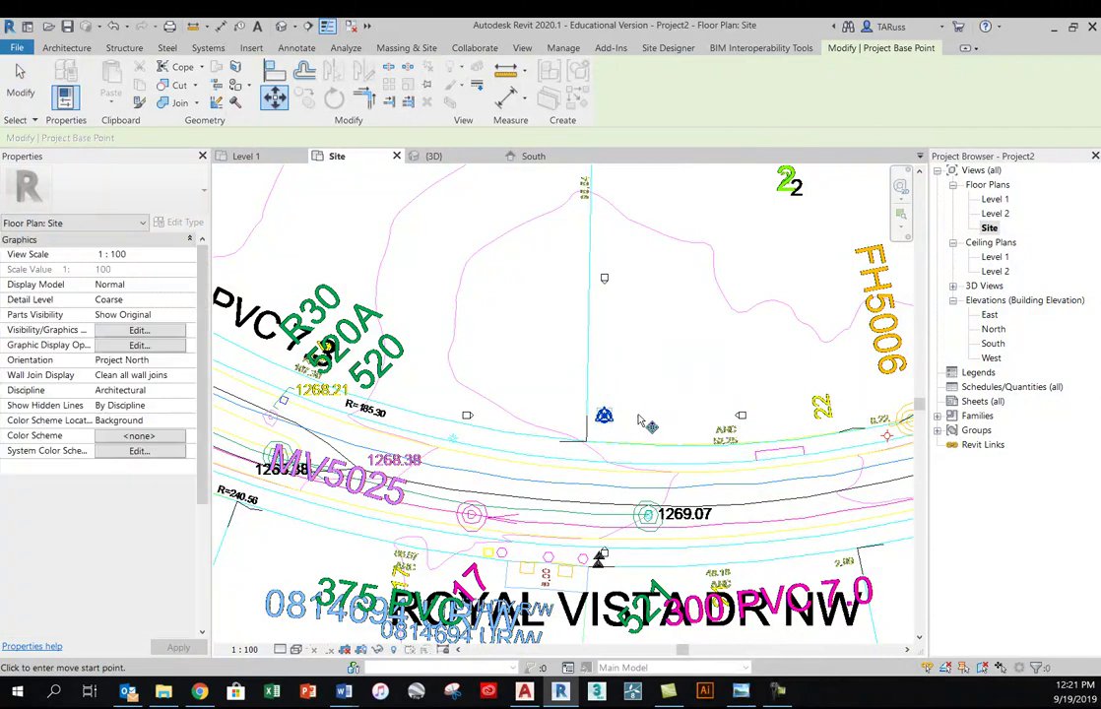
{"action": "scroll", "coordinate": [669, 445], "scroll_direction": "down", "scroll_amount": 5}
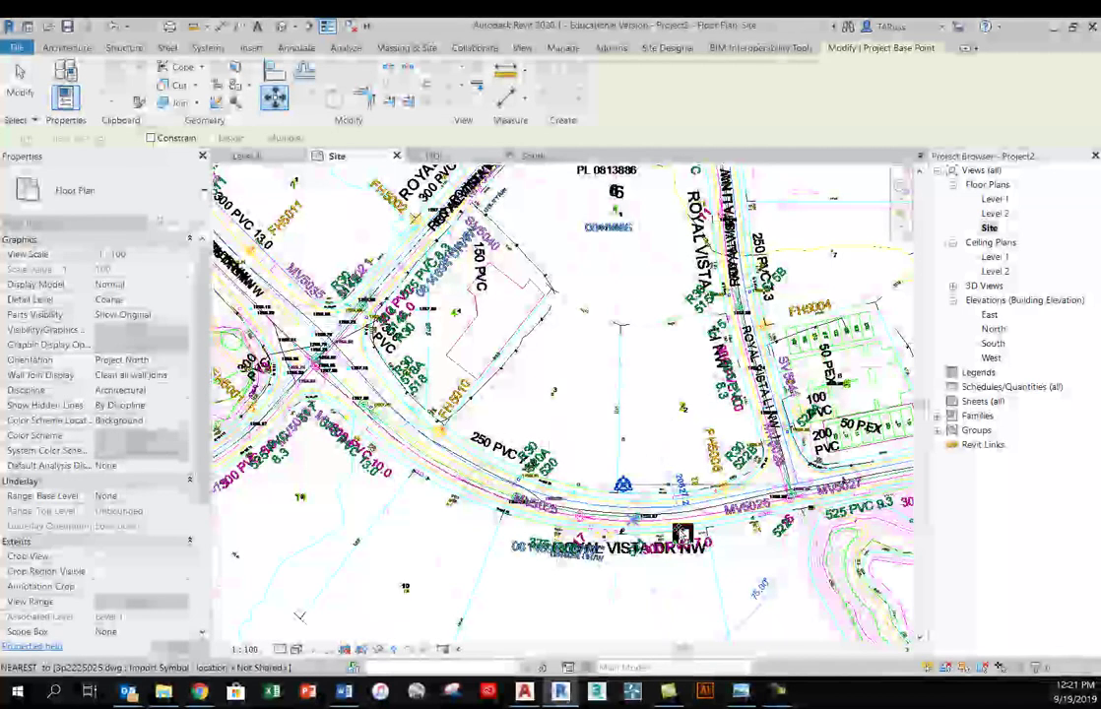
{"action": "scroll", "coordinate": [683, 535], "scroll_direction": "up", "scroll_amount": 4}
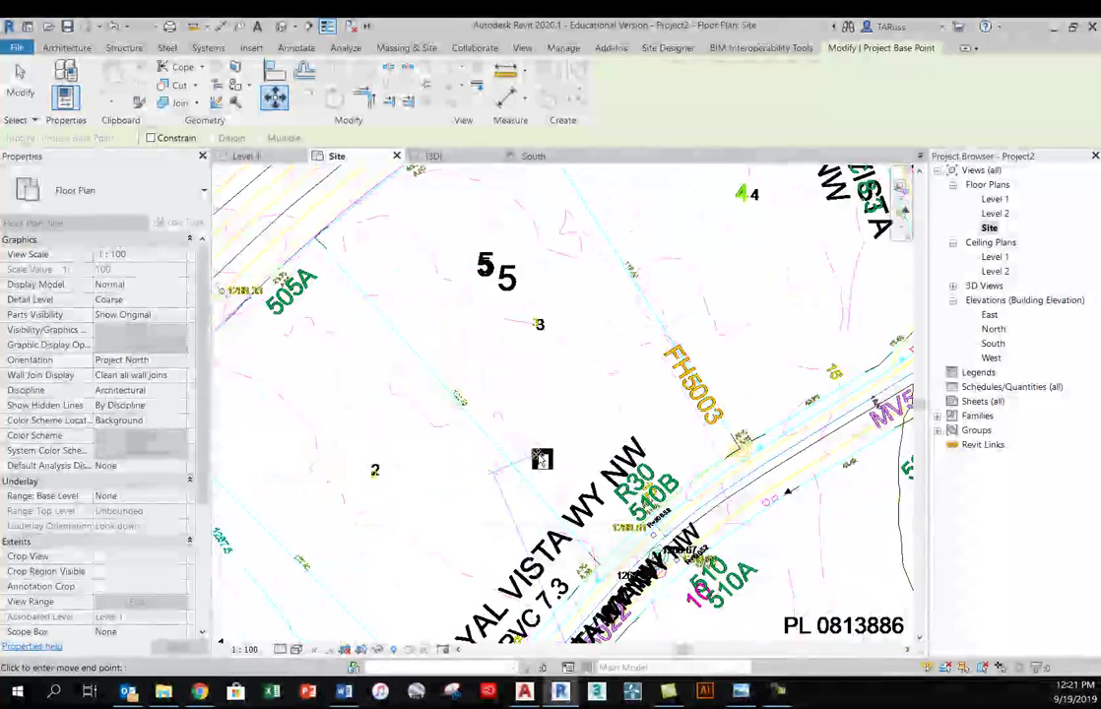
{"action": "left_click", "coordinate": [573, 463]}
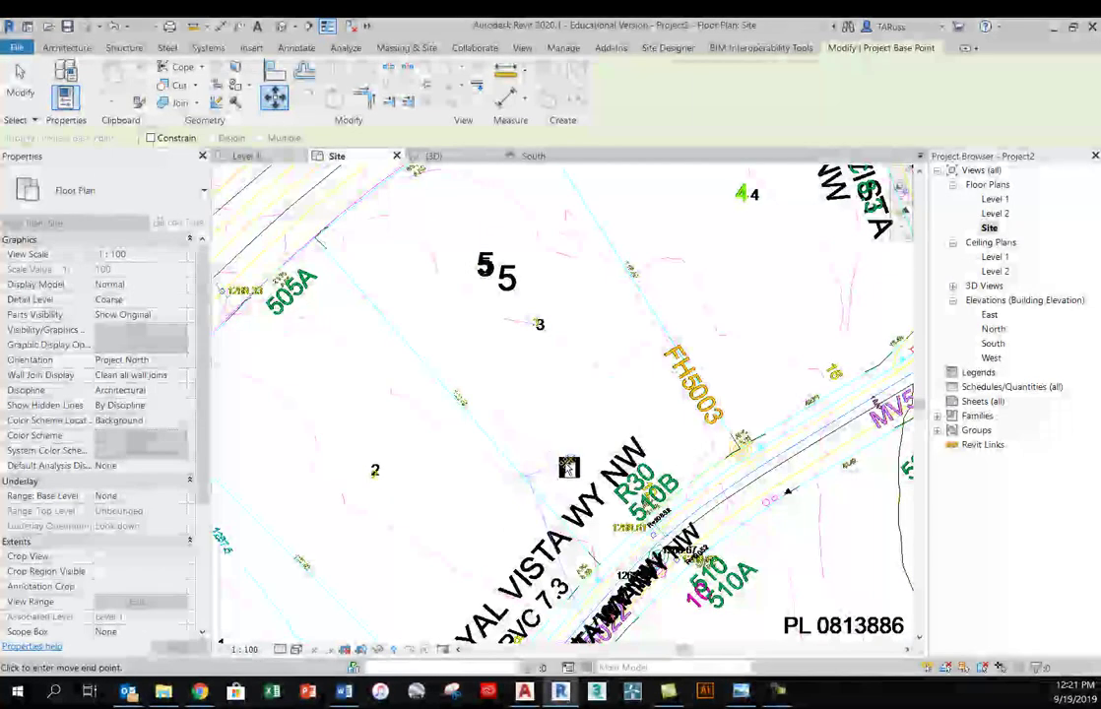
{"action": "left_click", "coordinate": [570, 465]}
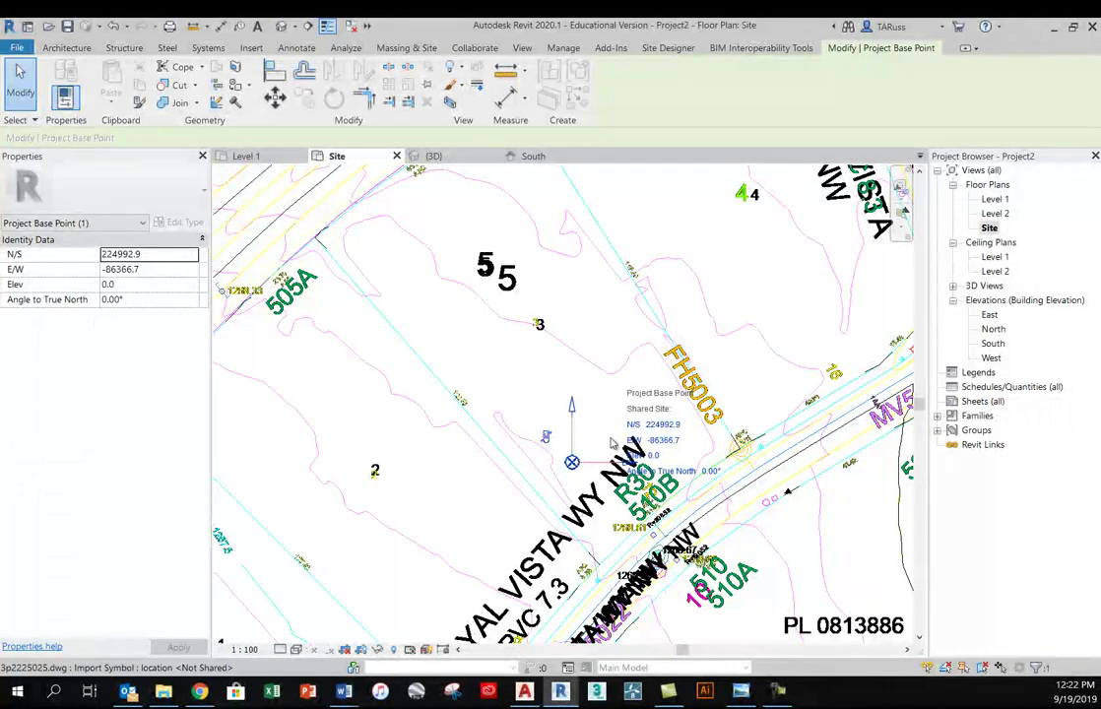
{"action": "scroll", "coordinate": [557, 338], "scroll_direction": "down", "scroll_amount": 3}
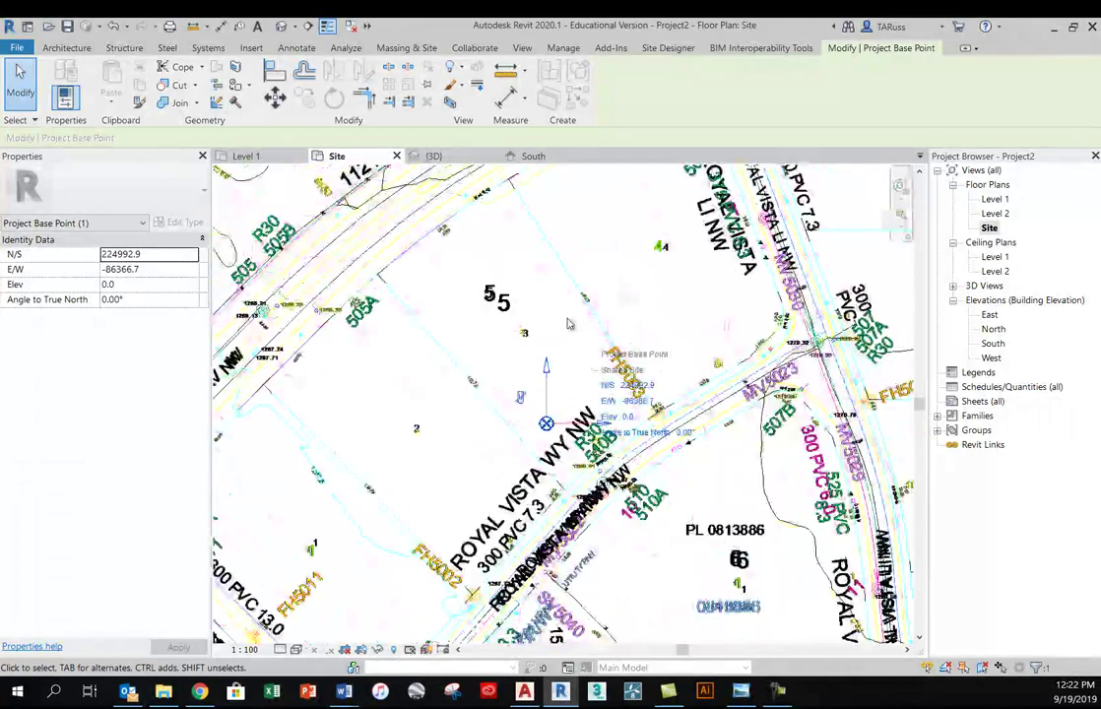
{"action": "middle_click_drag", "start_coordinate": [659, 610], "coordinate": [669, 366]}
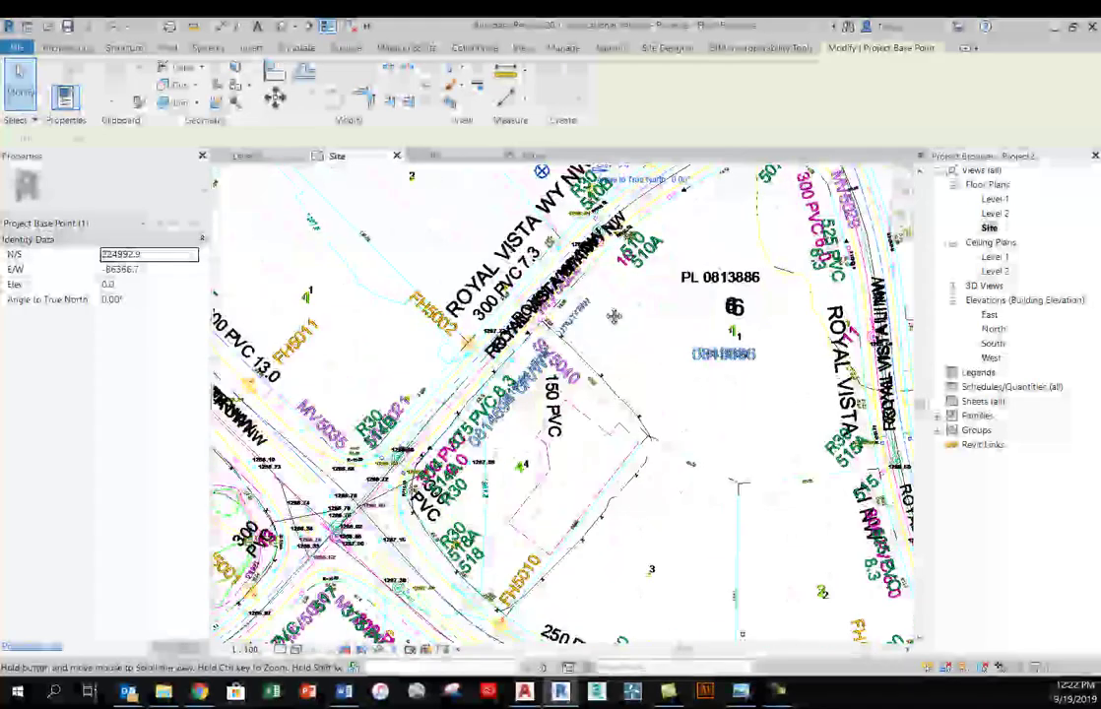
{"action": "scroll", "coordinate": [676, 531], "scroll_direction": "up", "scroll_amount": 2}
{"action": "scroll", "coordinate": [675, 532], "scroll_direction": "up", "scroll_amount": 3}
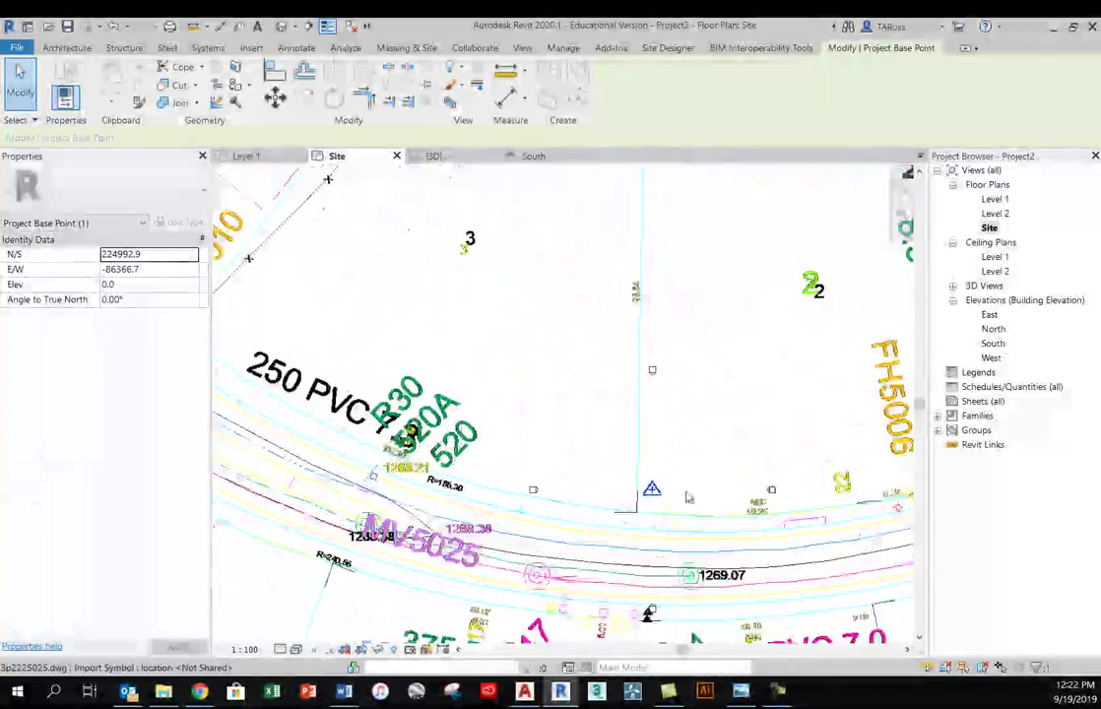
Select the survey point and read its coordinates: N/S 225392.5, E/W -91064.5
{"action": "left_click", "coordinate": [646, 487]}
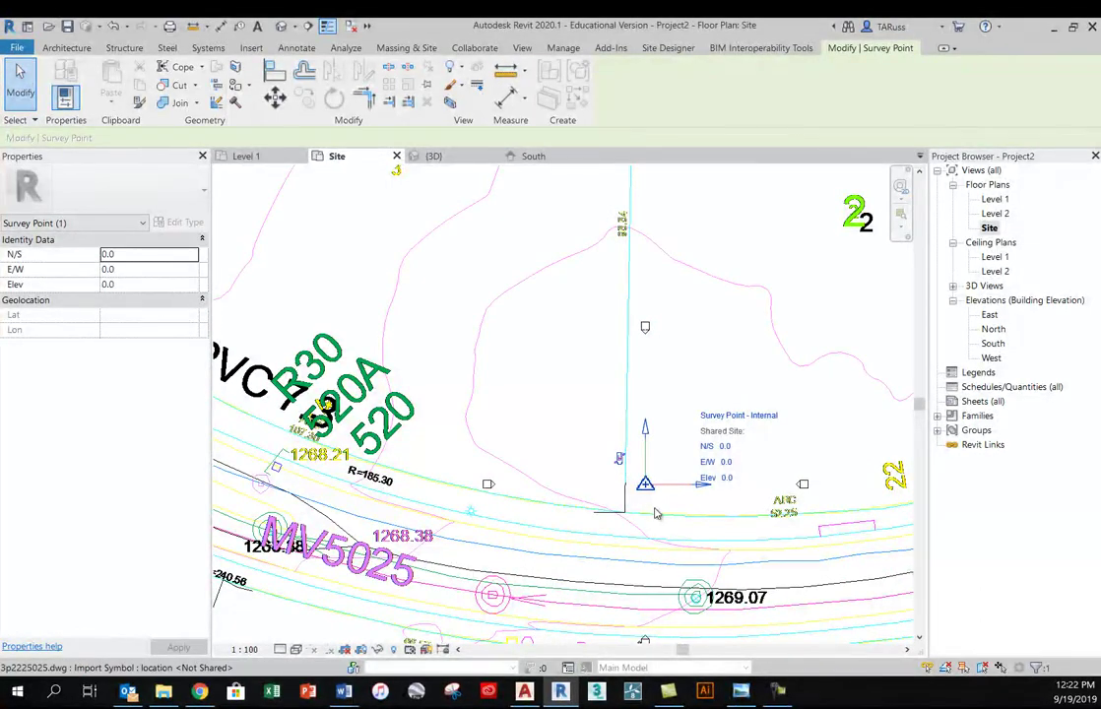
{"action": "left_click", "coordinate": [275, 95]}
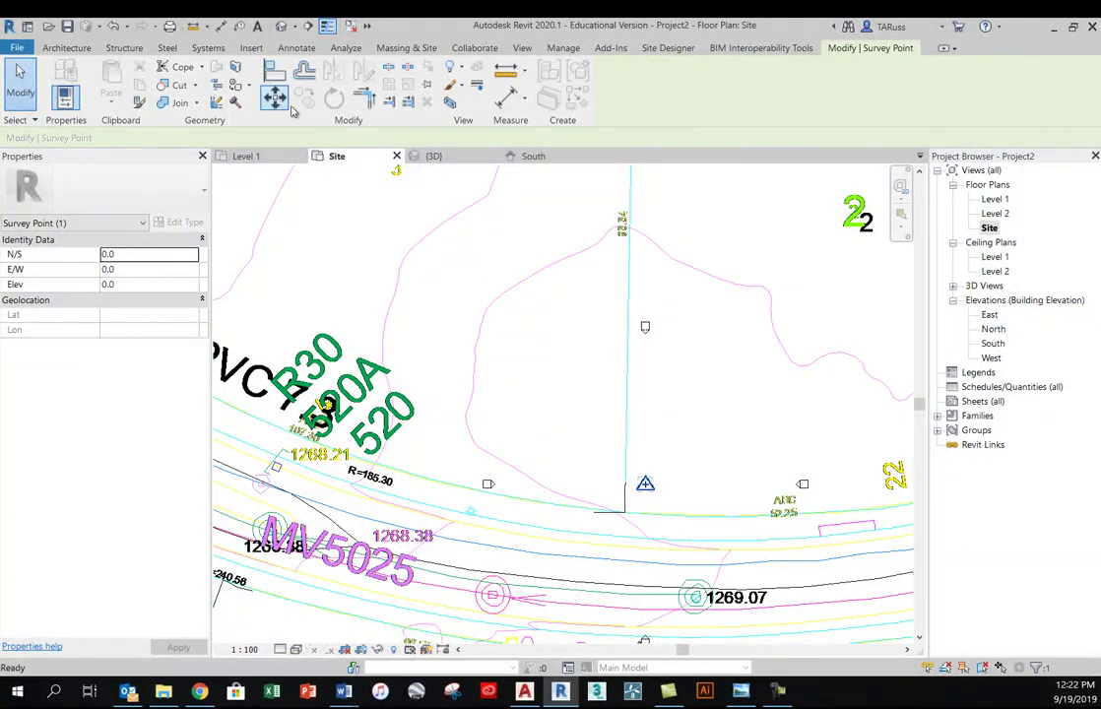
{"action": "scroll", "coordinate": [650, 492], "scroll_direction": "down", "scroll_amount": 5}
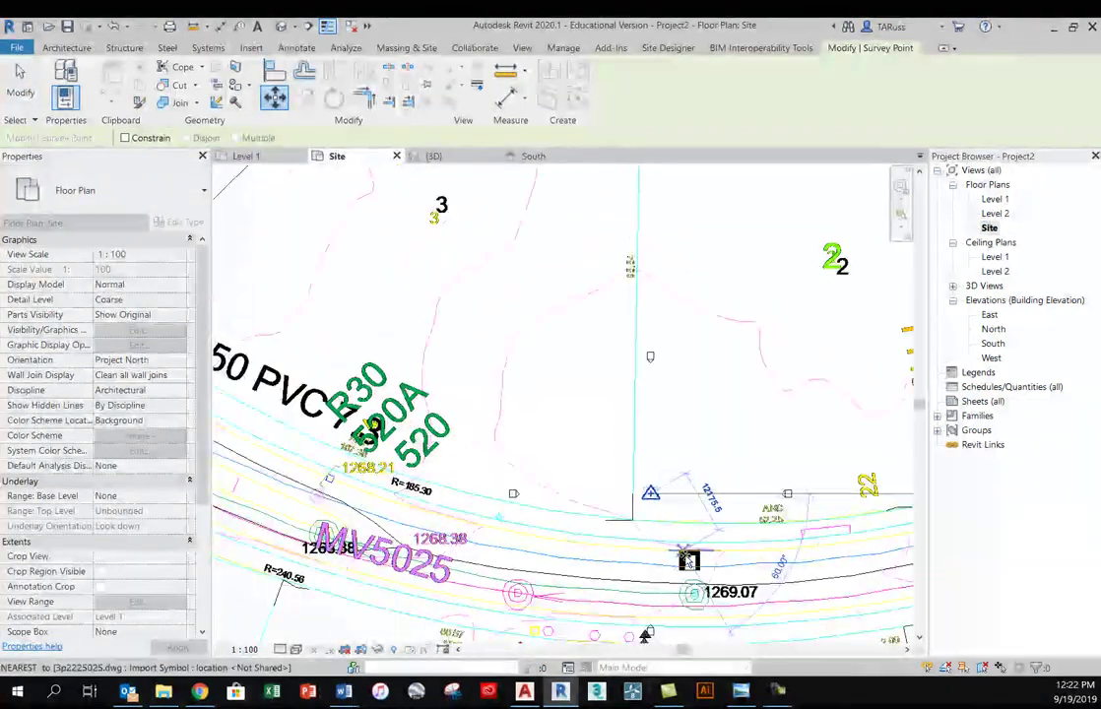
{"action": "scroll", "coordinate": [650, 312], "scroll_direction": "down", "scroll_amount": 5}
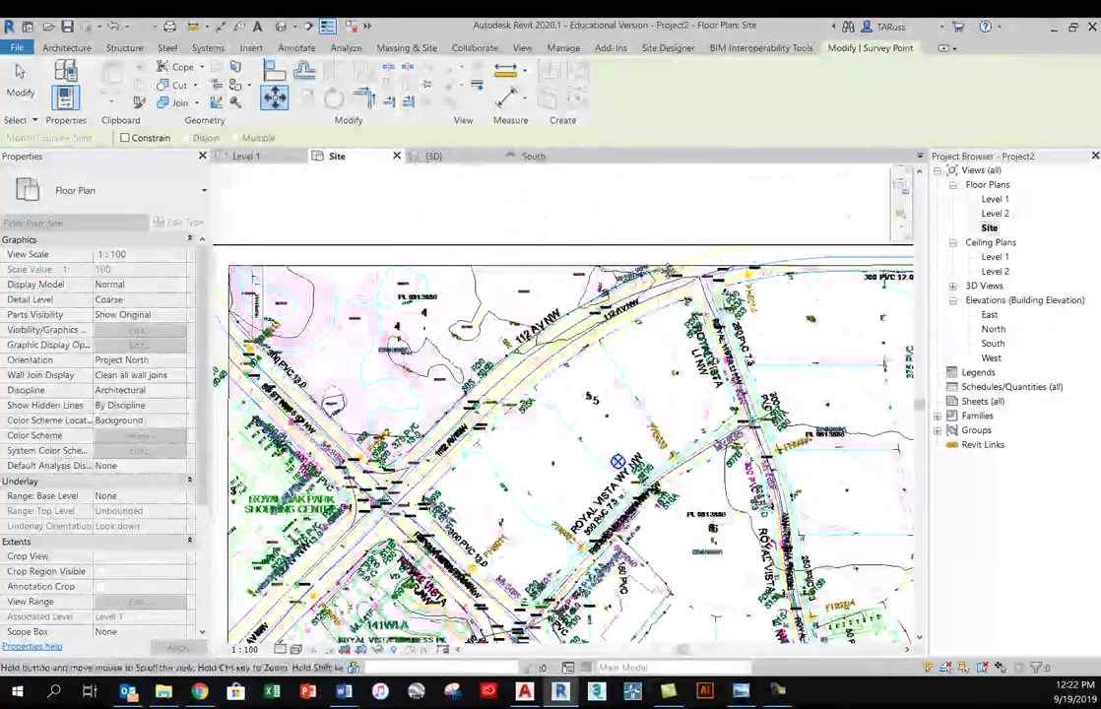
{"action": "scroll", "coordinate": [618, 471], "scroll_direction": "up", "scroll_amount": 6}
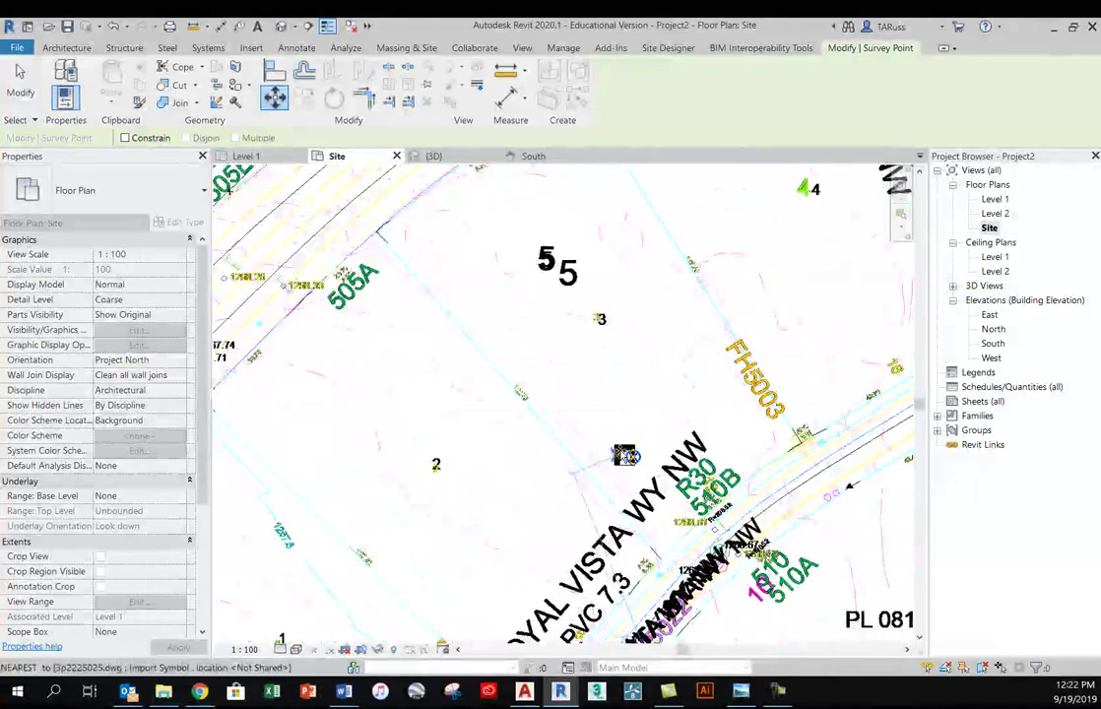
{"action": "left_click", "coordinate": [617, 457]}
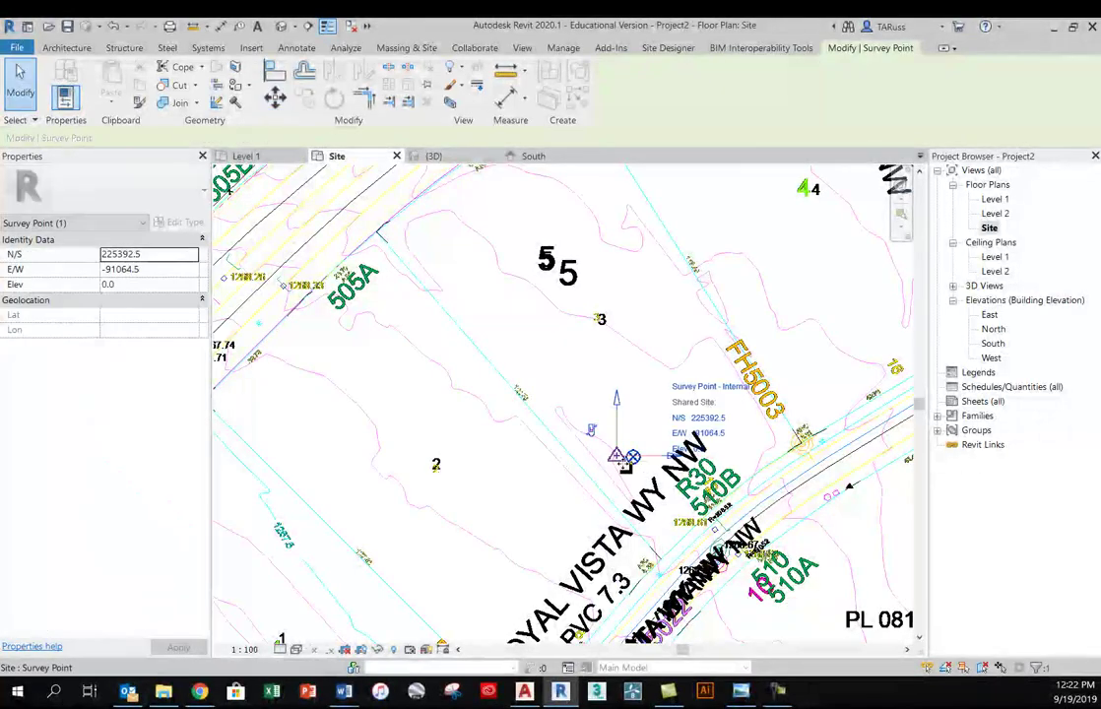
{"action": "key", "text": "Escape"}
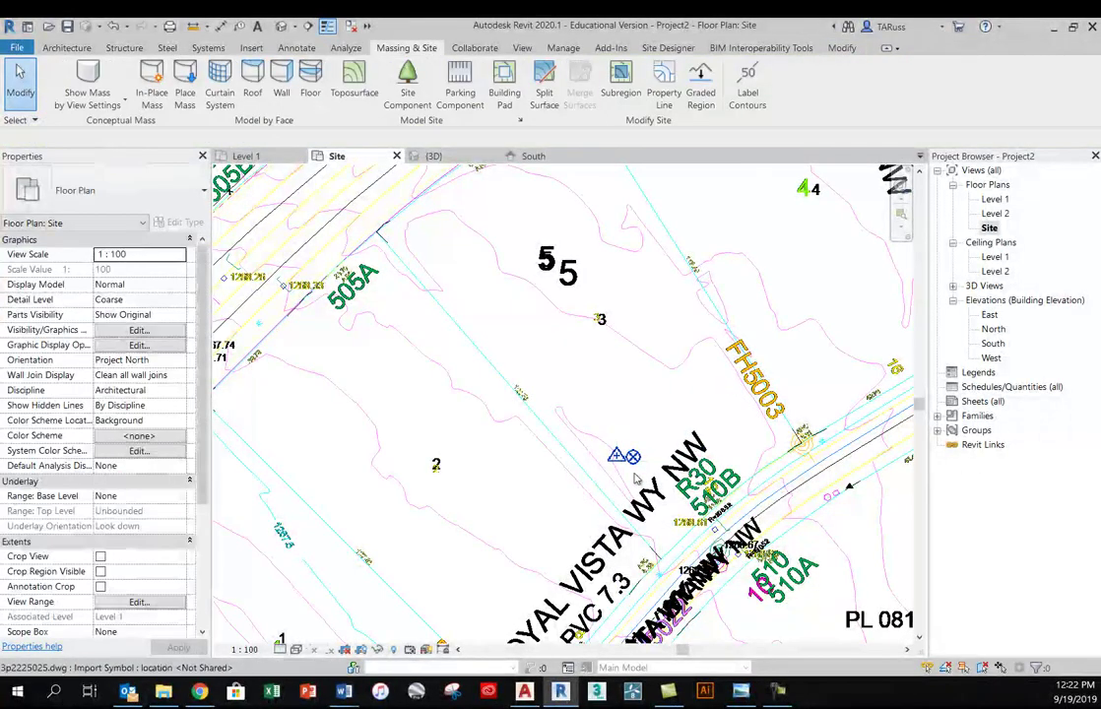
{"action": "scroll", "coordinate": [640, 473], "scroll_direction": "up", "scroll_amount": 1}
{"action": "scroll", "coordinate": [641, 471], "scroll_direction": "up", "scroll_amount": 2}
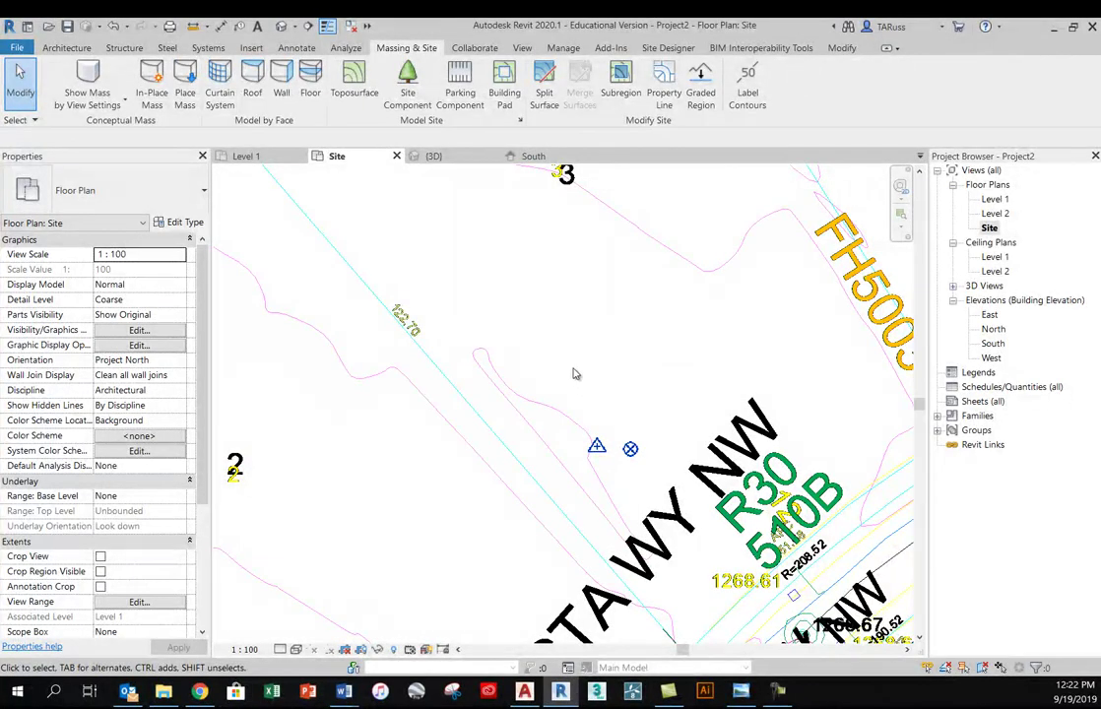
{"action": "scroll", "coordinate": [574, 373], "scroll_direction": "down", "scroll_amount": 5}
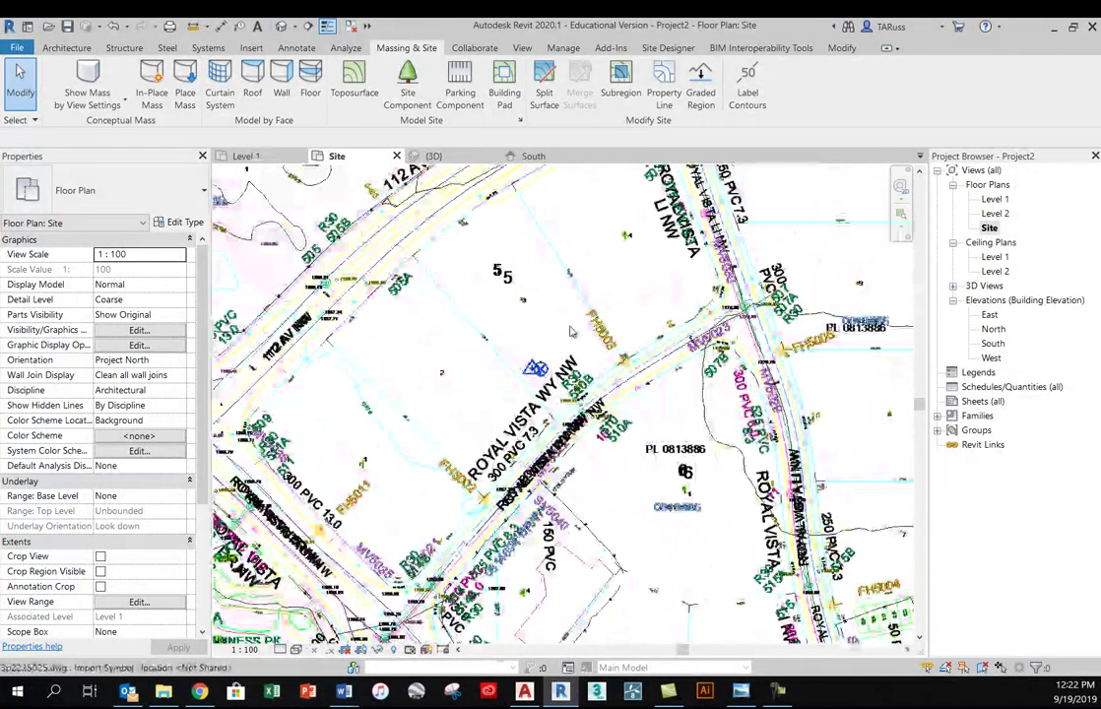
{"action": "scroll", "coordinate": [571, 332], "scroll_direction": "down", "scroll_amount": 3}
{"action": "middle_click_drag", "start_coordinate": [671, 424], "coordinate": [676, 231]}
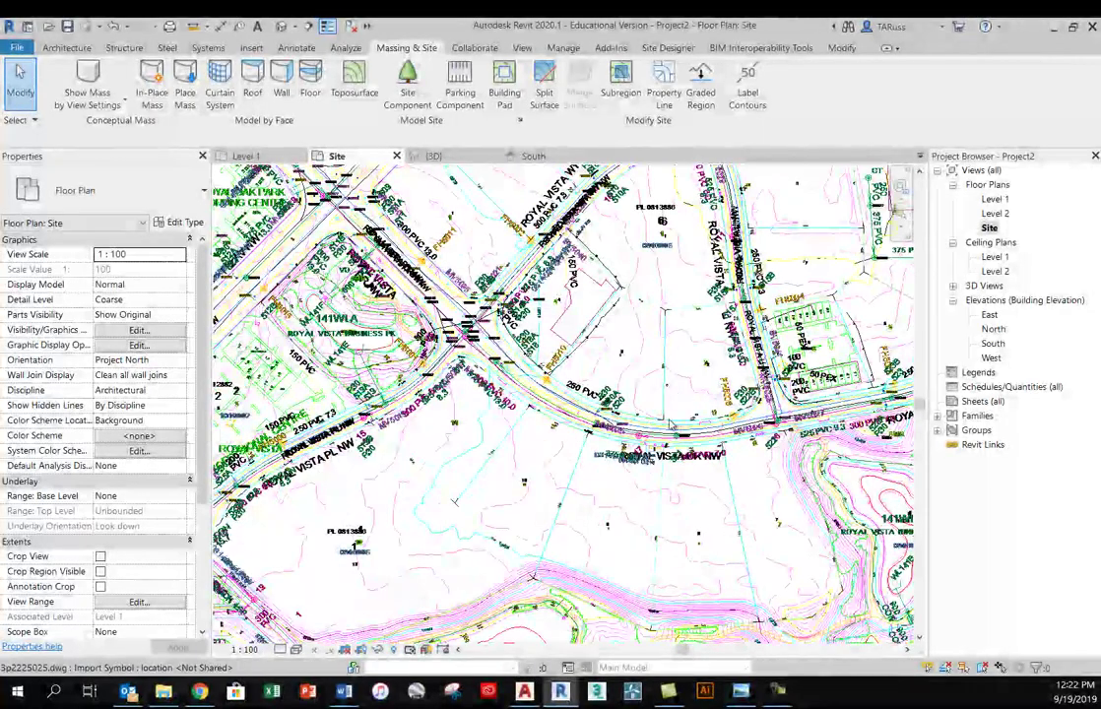
{"action": "scroll", "coordinate": [669, 422], "scroll_direction": "up", "scroll_amount": 5}
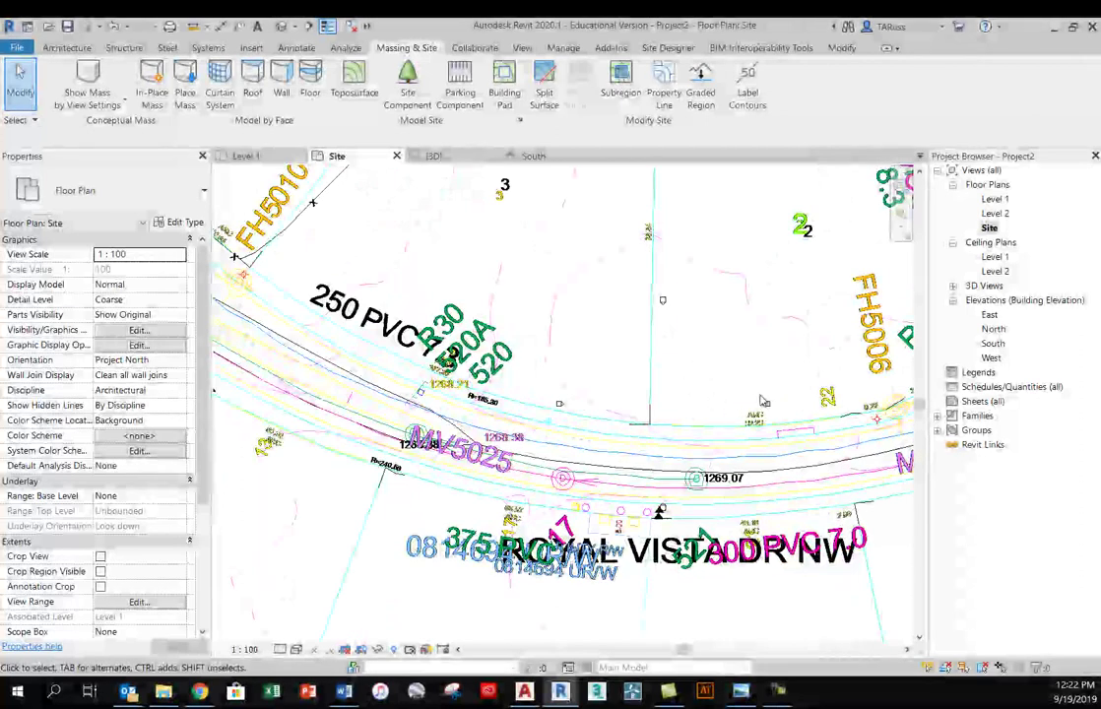
{"action": "scroll", "coordinate": [661, 350], "scroll_direction": "up", "scroll_amount": 2}
{"action": "scroll", "coordinate": [631, 259], "scroll_direction": "up", "scroll_amount": 1}
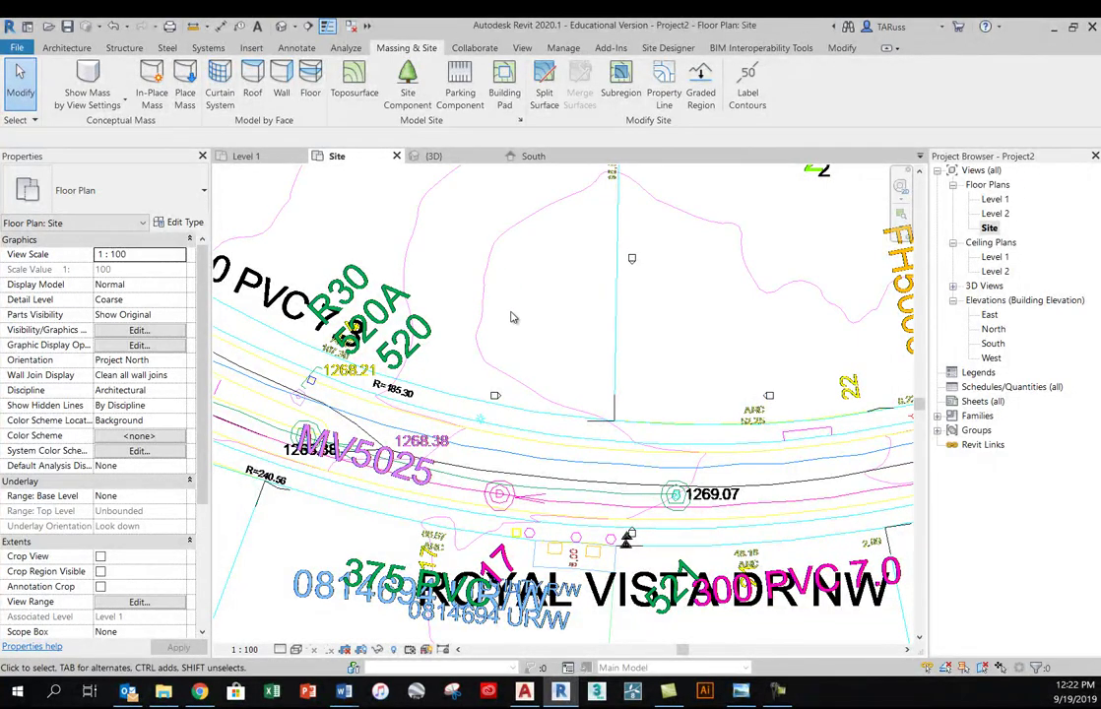
{"action": "scroll", "coordinate": [511, 317], "scroll_direction": "down", "scroll_amount": 3}
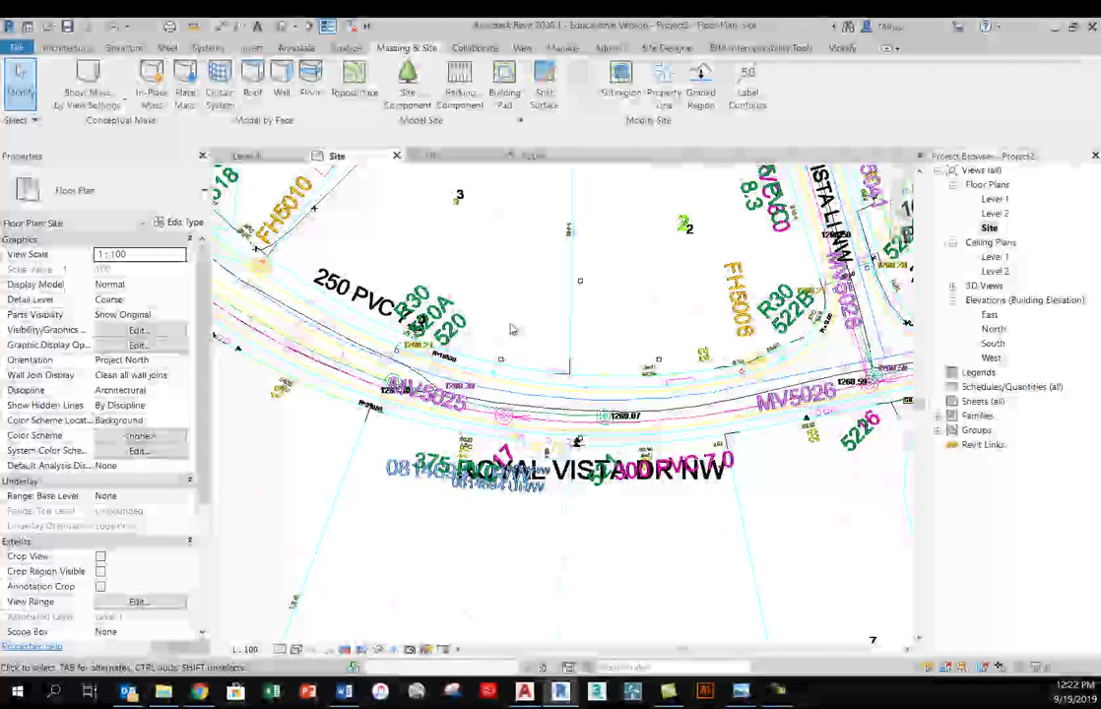
Pin the linked 3p2225025.dwg so it cannot be moved, then deselect it
{"action": "left_click", "coordinate": [511, 329]}
{"action": "scroll", "coordinate": [511, 329], "scroll_direction": "down", "scroll_amount": 2}
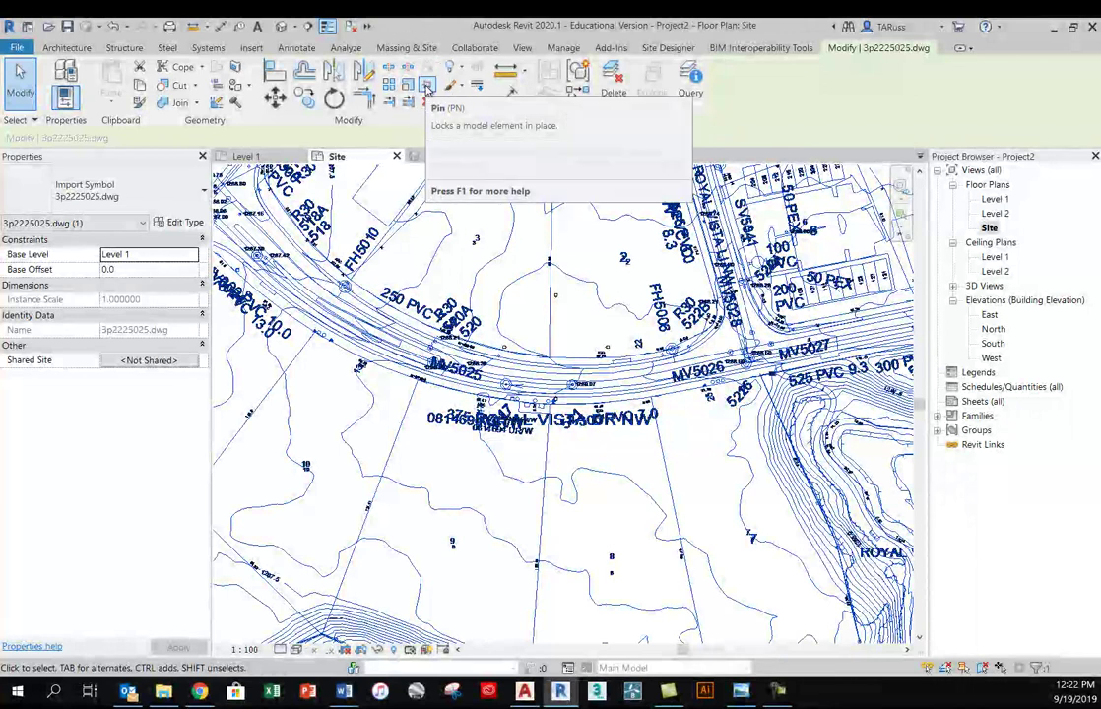
{"action": "left_click", "coordinate": [427, 89]}
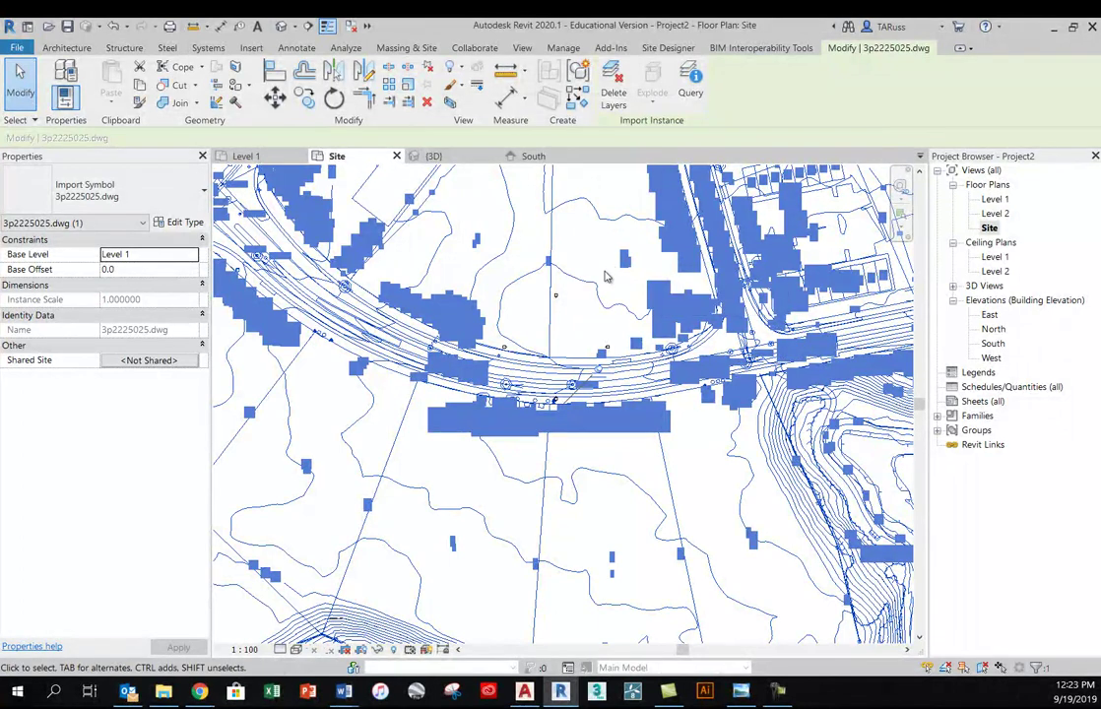
{"action": "key", "text": "Escape"}
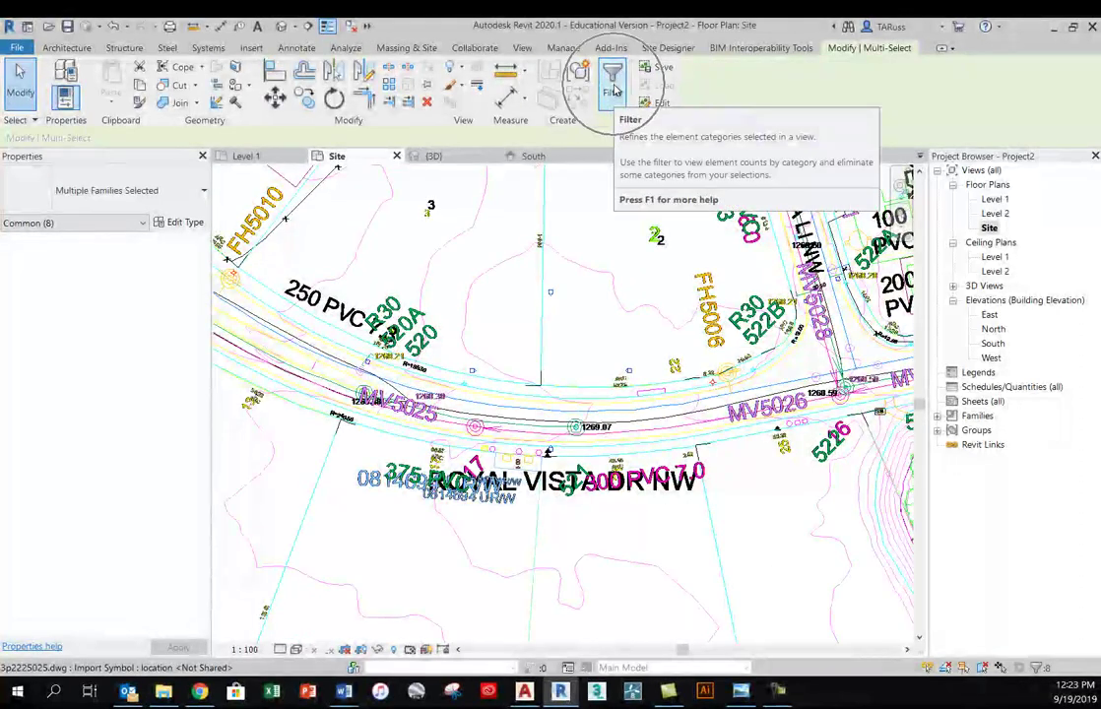
Filter the selection to Elevations and Views, then move the four elevation markers beside the survey point
{"action": "left_click", "coordinate": [612, 84]}
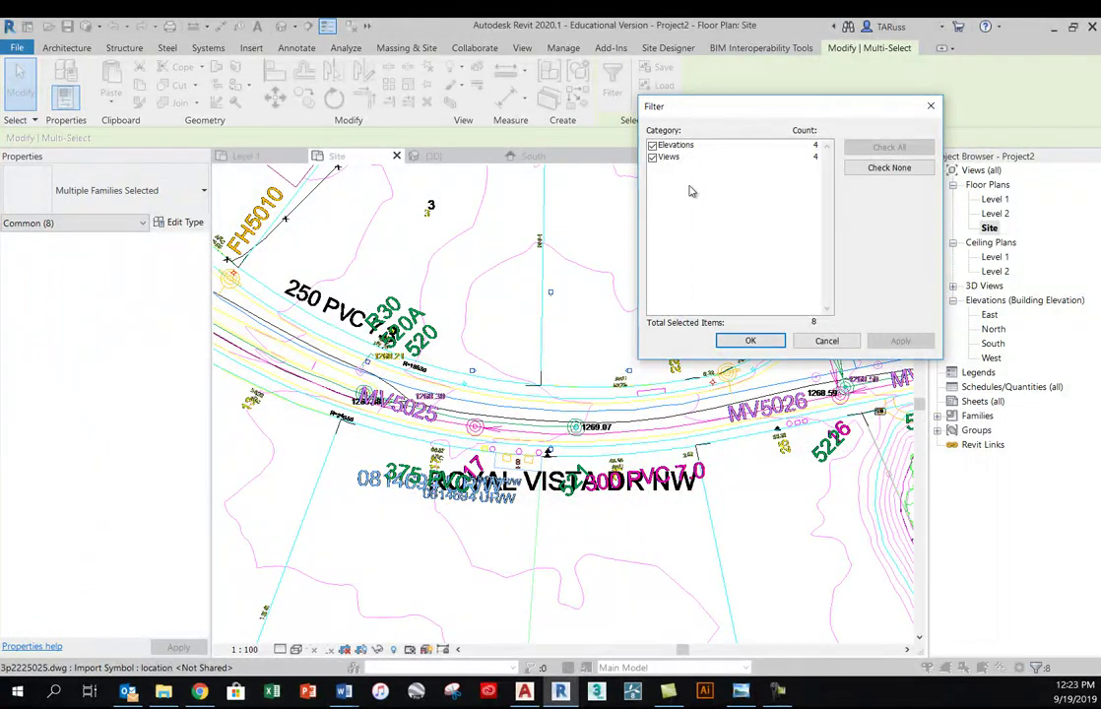
{"action": "left_click", "coordinate": [750, 339]}
{"action": "left_click", "coordinate": [276, 98]}
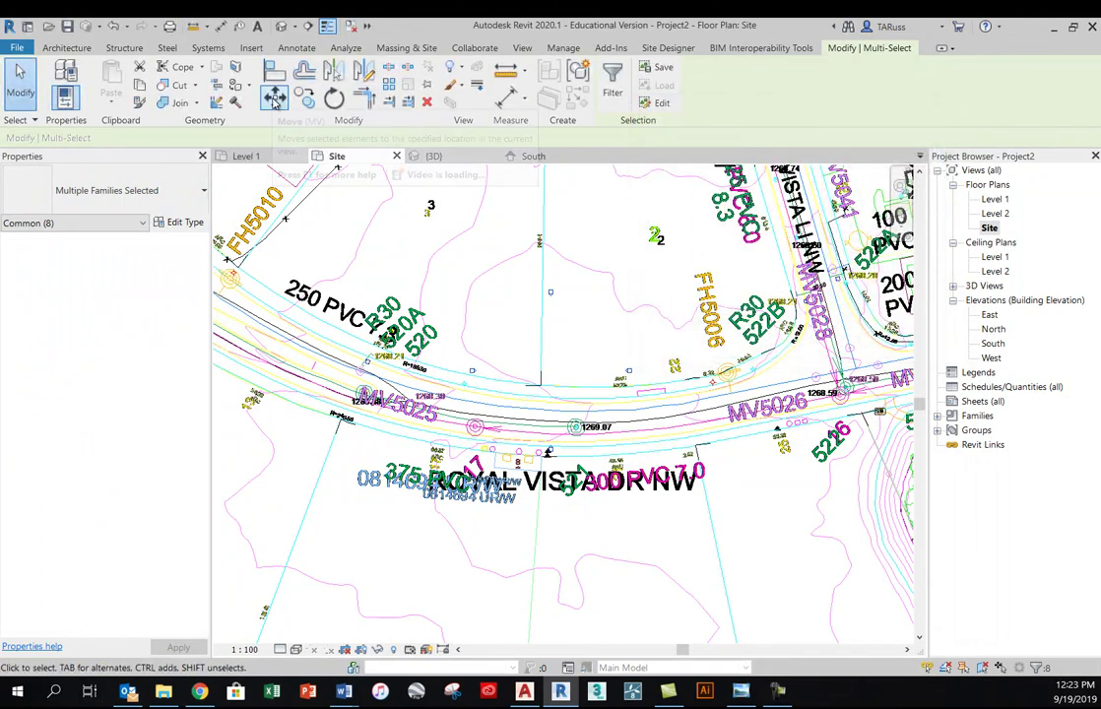
{"action": "scroll", "coordinate": [553, 385], "scroll_direction": "up", "scroll_amount": 3}
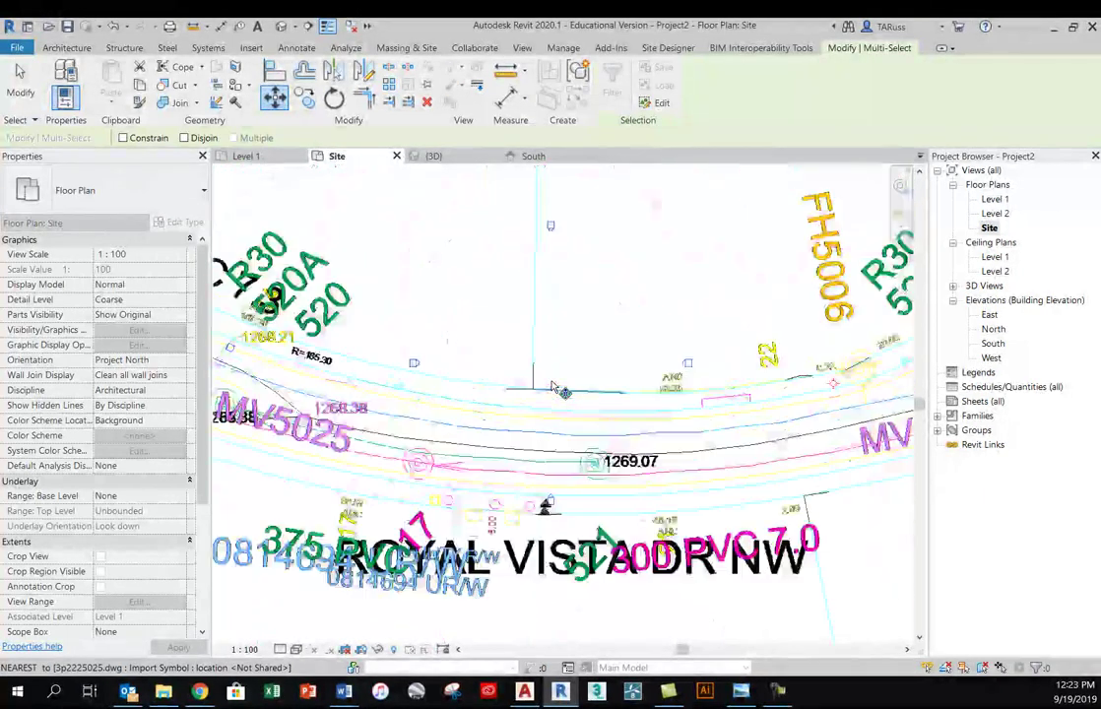
{"action": "left_click", "coordinate": [553, 369]}
{"action": "left_click", "coordinate": [561, 433]}
{"action": "scroll", "coordinate": [562, 433], "scroll_direction": "down", "scroll_amount": 8}
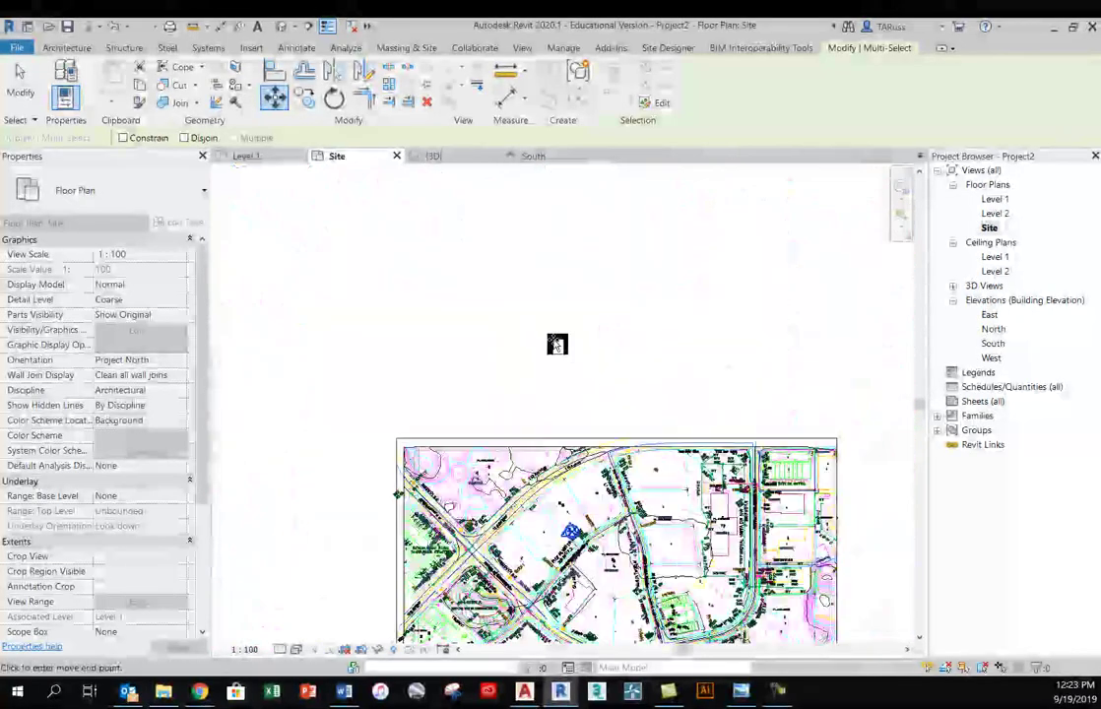
{"action": "scroll", "coordinate": [581, 540], "scroll_direction": "up", "scroll_amount": 4}
{"action": "scroll", "coordinate": [582, 536], "scroll_direction": "up", "scroll_amount": 2}
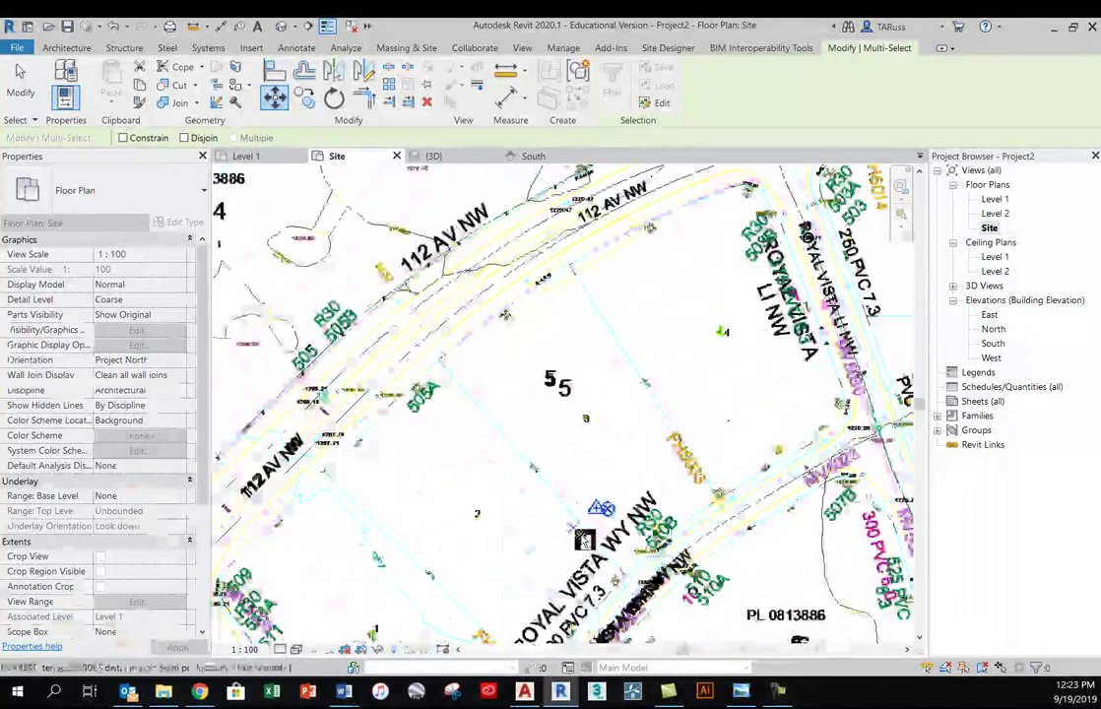
{"action": "scroll", "coordinate": [620, 463], "scroll_direction": "up", "scroll_amount": 3}
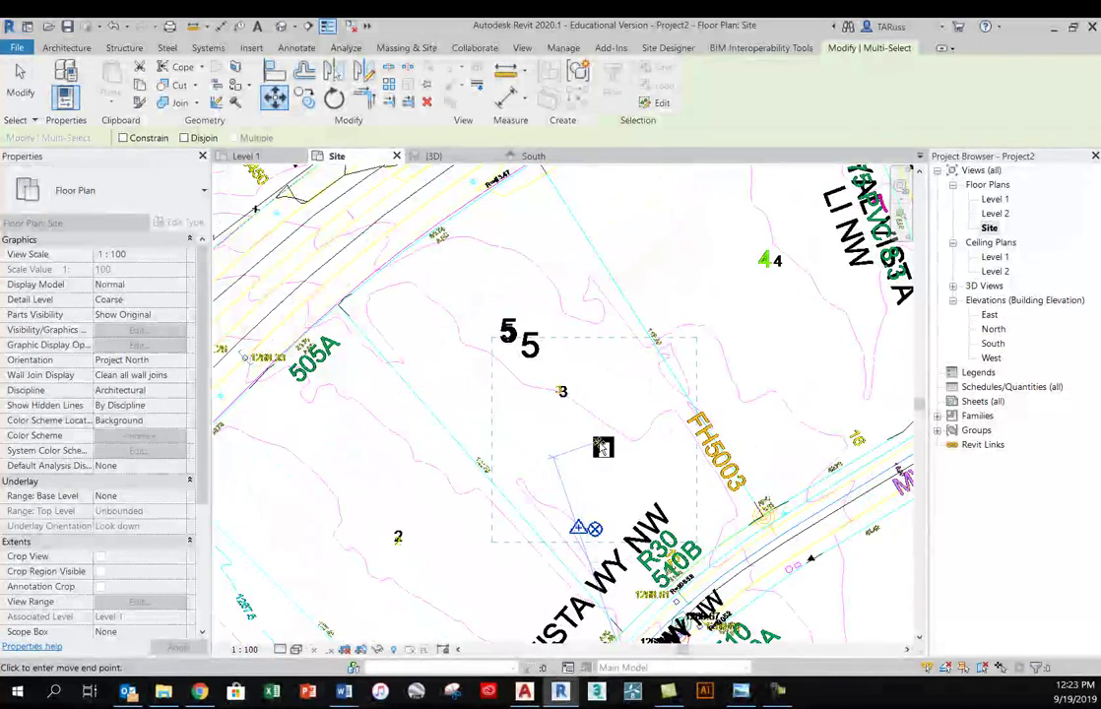
{"action": "left_click", "coordinate": [591, 448]}
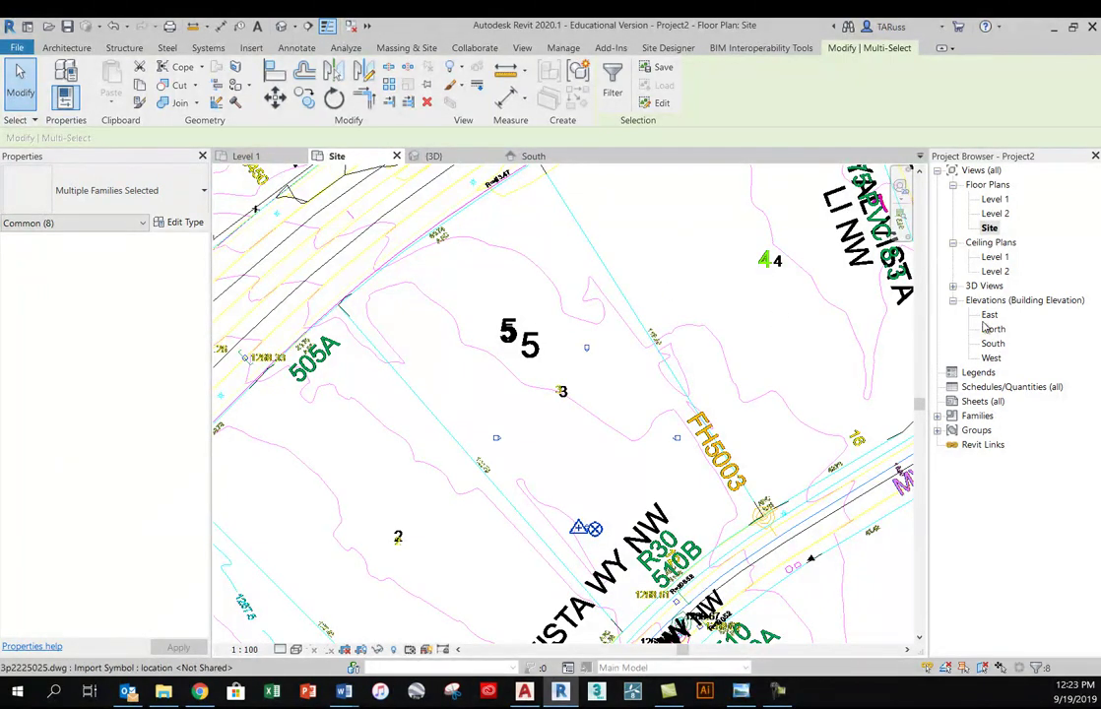
In the South elevation, window-select Level 1 and Level 2, keeping only the levels
{"action": "double_click", "coordinate": [992, 343]}
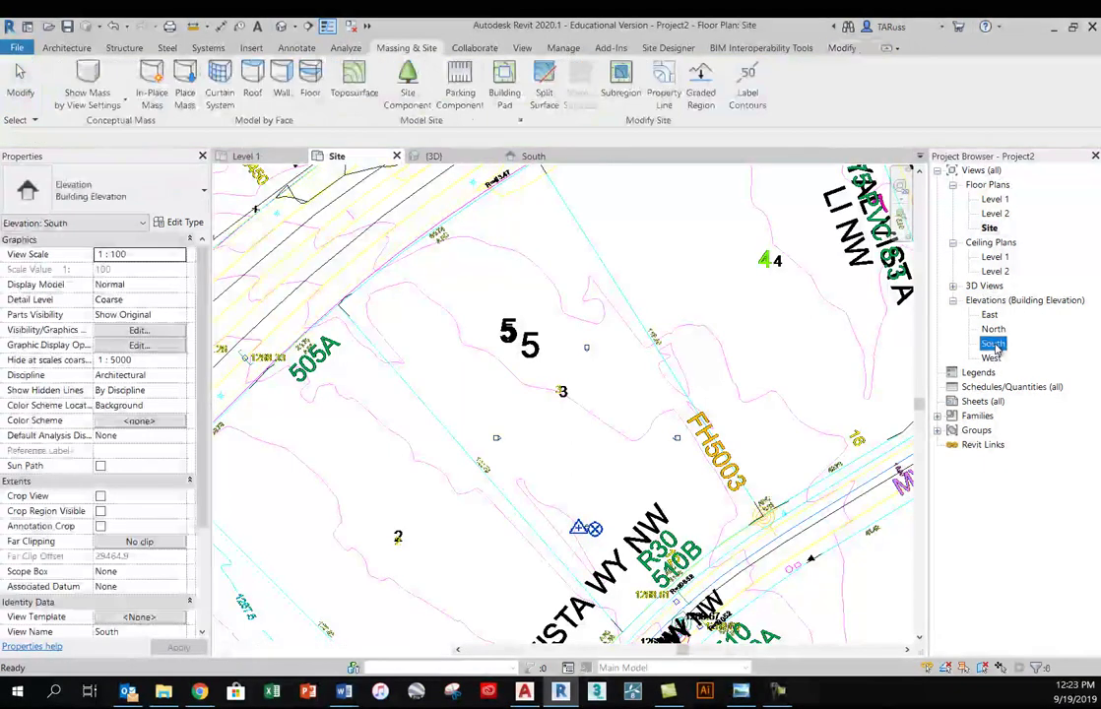
{"action": "scroll", "coordinate": [636, 552], "scroll_direction": "up", "scroll_amount": 5}
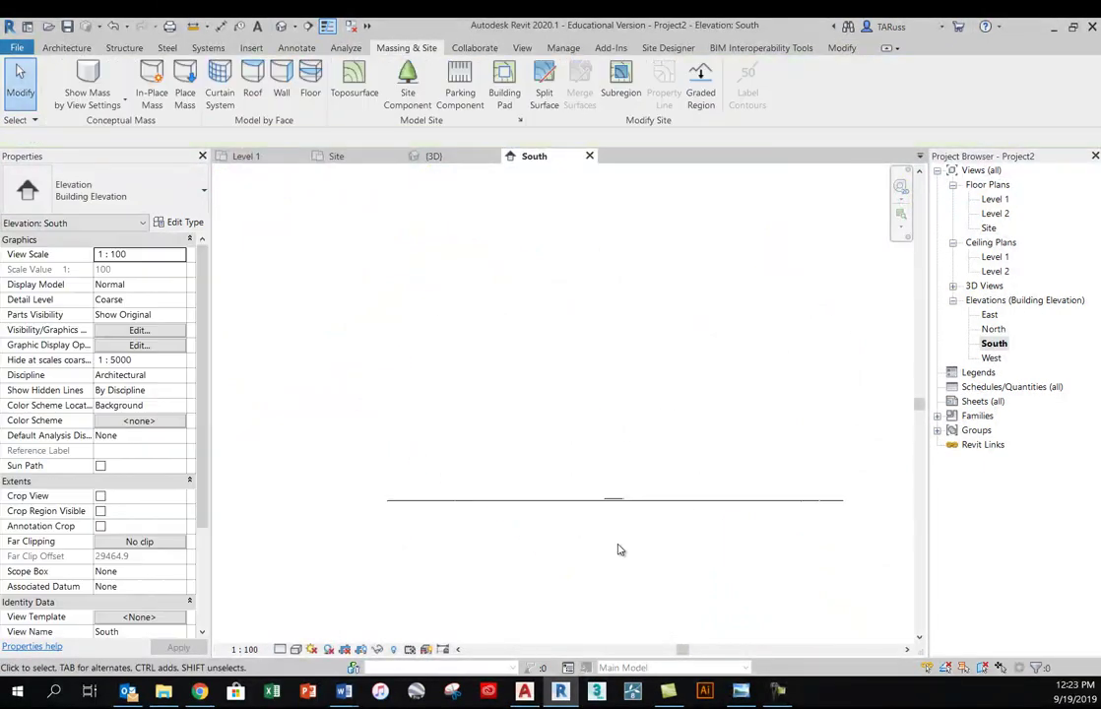
{"action": "scroll", "coordinate": [605, 471], "scroll_direction": "down", "scroll_amount": 4}
{"action": "scroll", "coordinate": [532, 356], "scroll_direction": "down", "scroll_amount": 1}
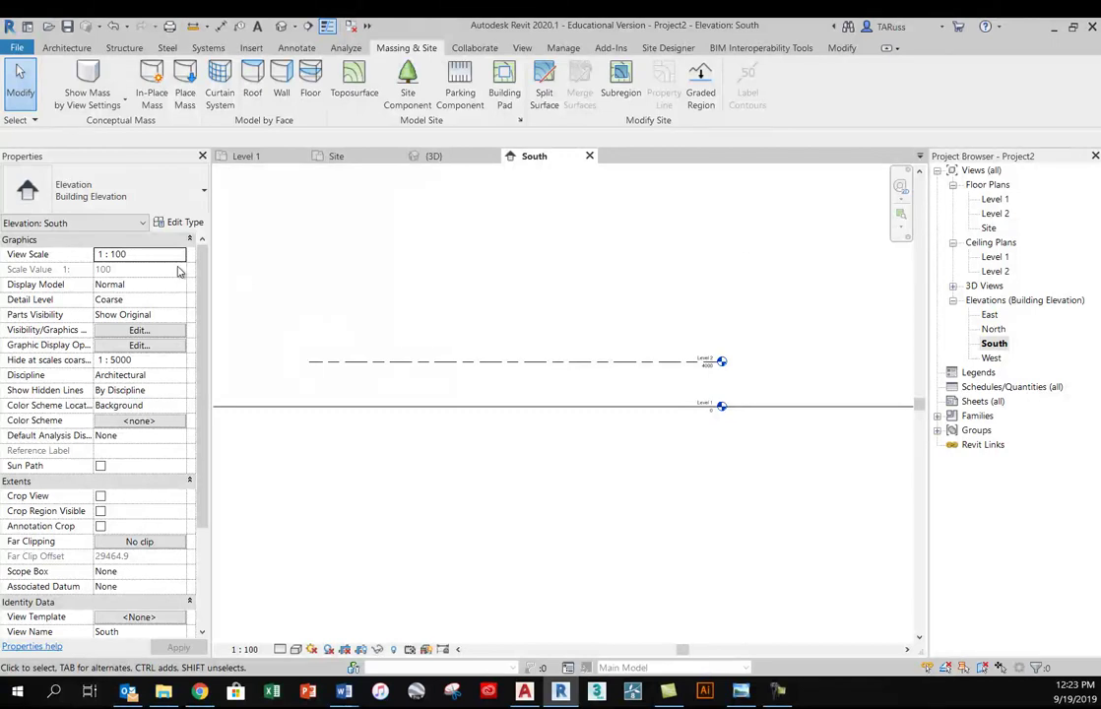
{"action": "left_click_drag", "start_coordinate": [262, 249], "coordinate": [814, 536]}
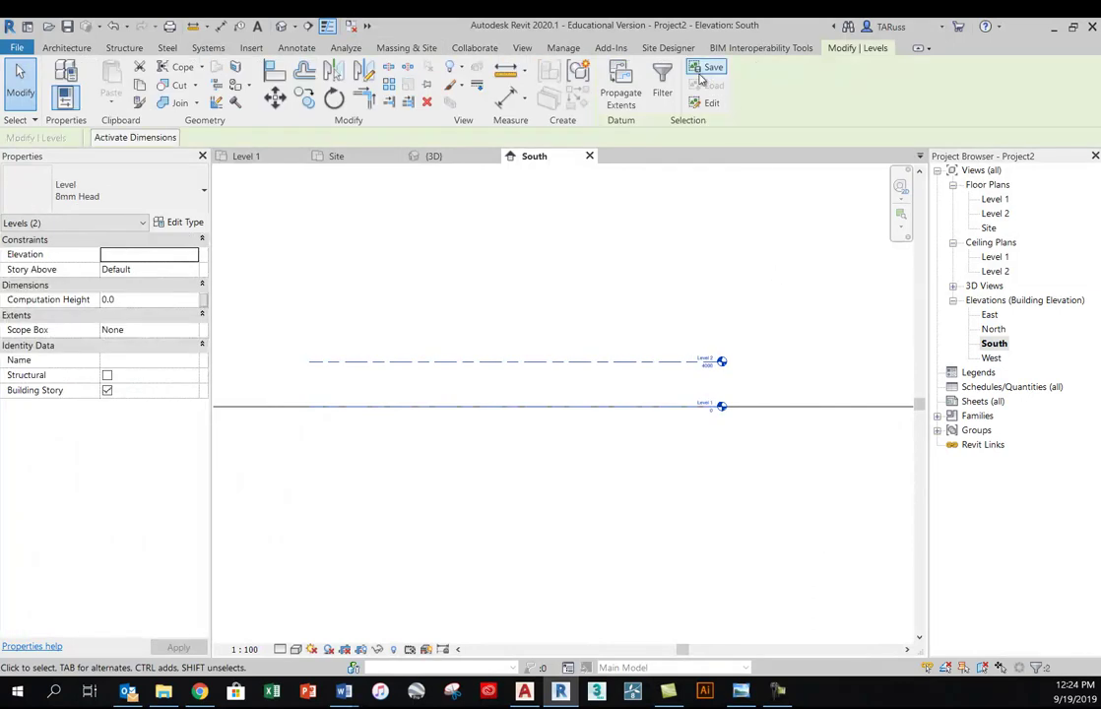
{"action": "left_click", "coordinate": [663, 79]}
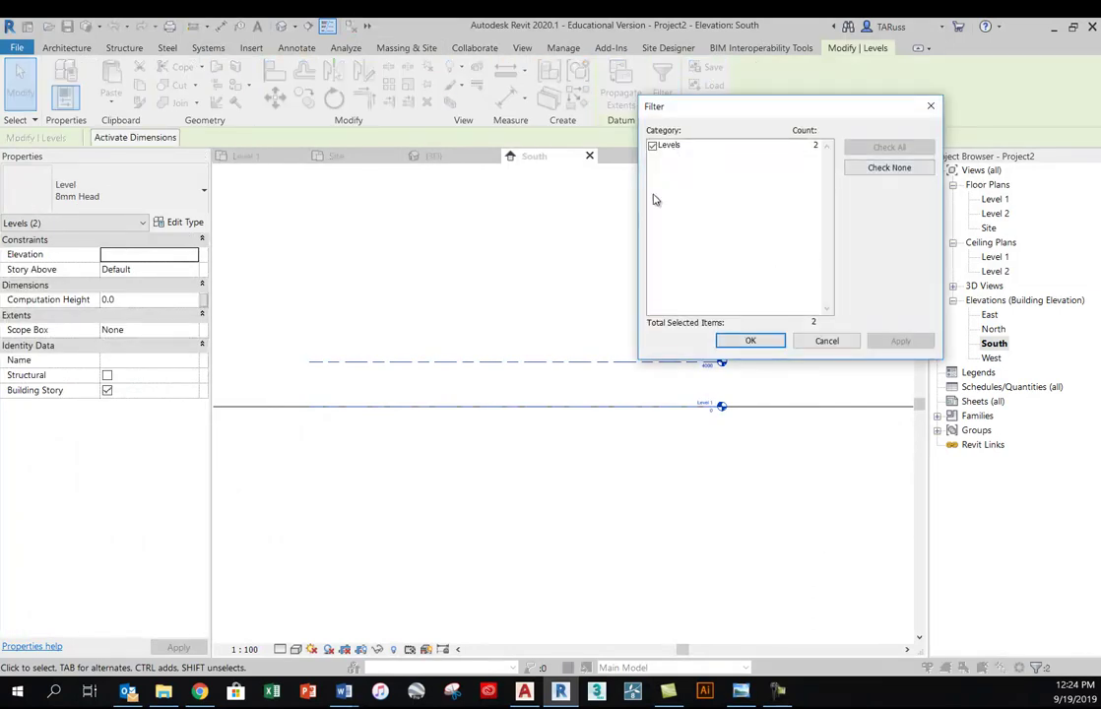
{"action": "left_click", "coordinate": [752, 340]}
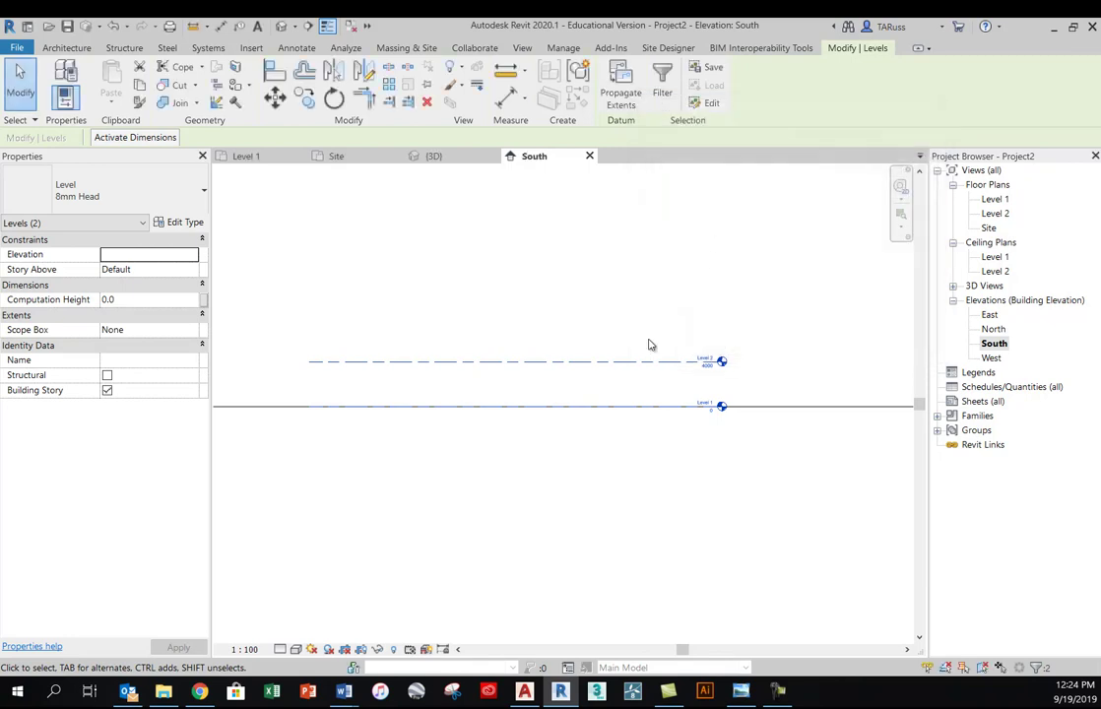
Move both levels upward 1269 m from Level 1's endpoint
{"action": "left_click", "coordinate": [274, 99]}
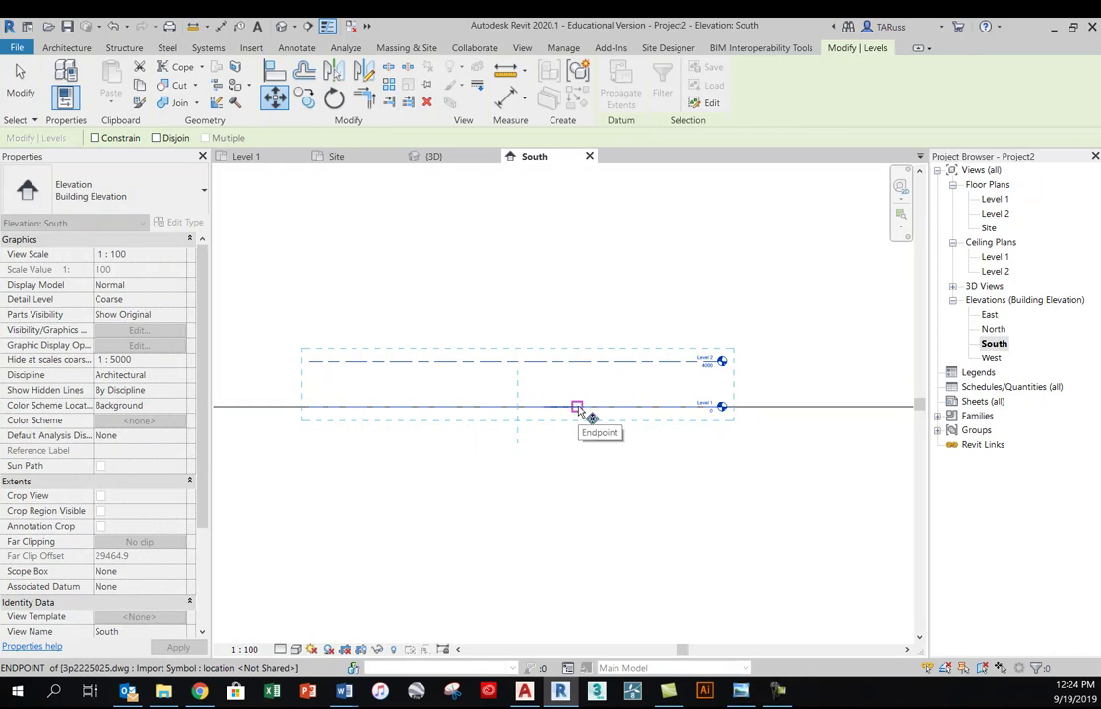
{"action": "left_click", "coordinate": [577, 407]}
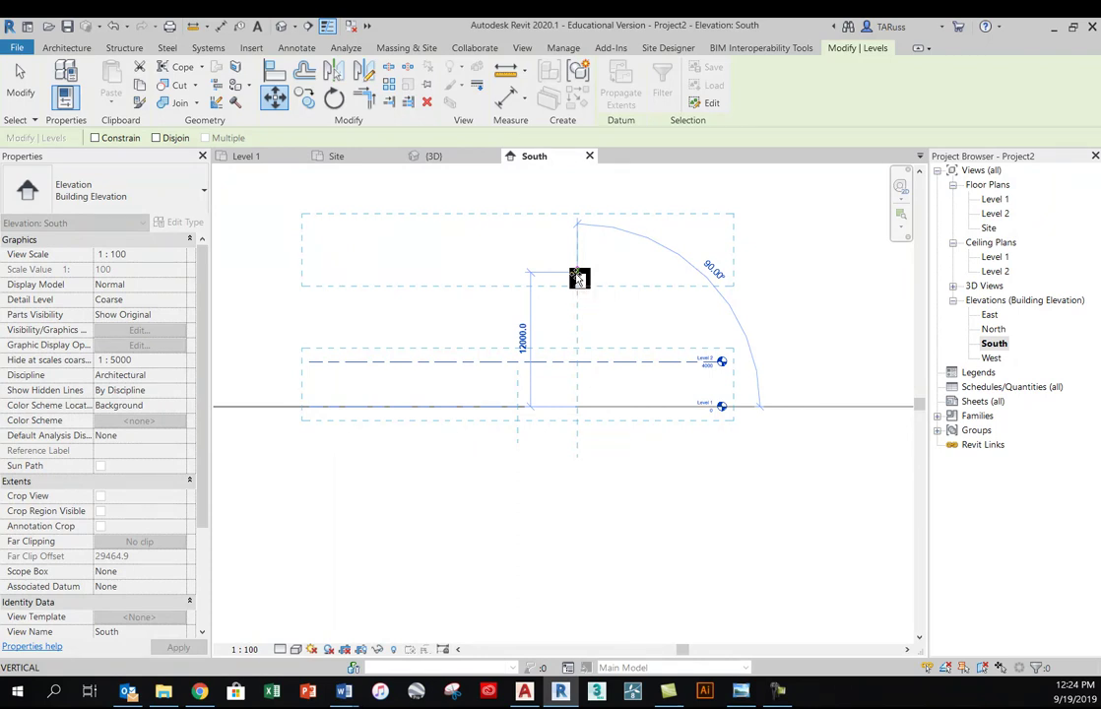
{"action": "type", "text": "1269"}
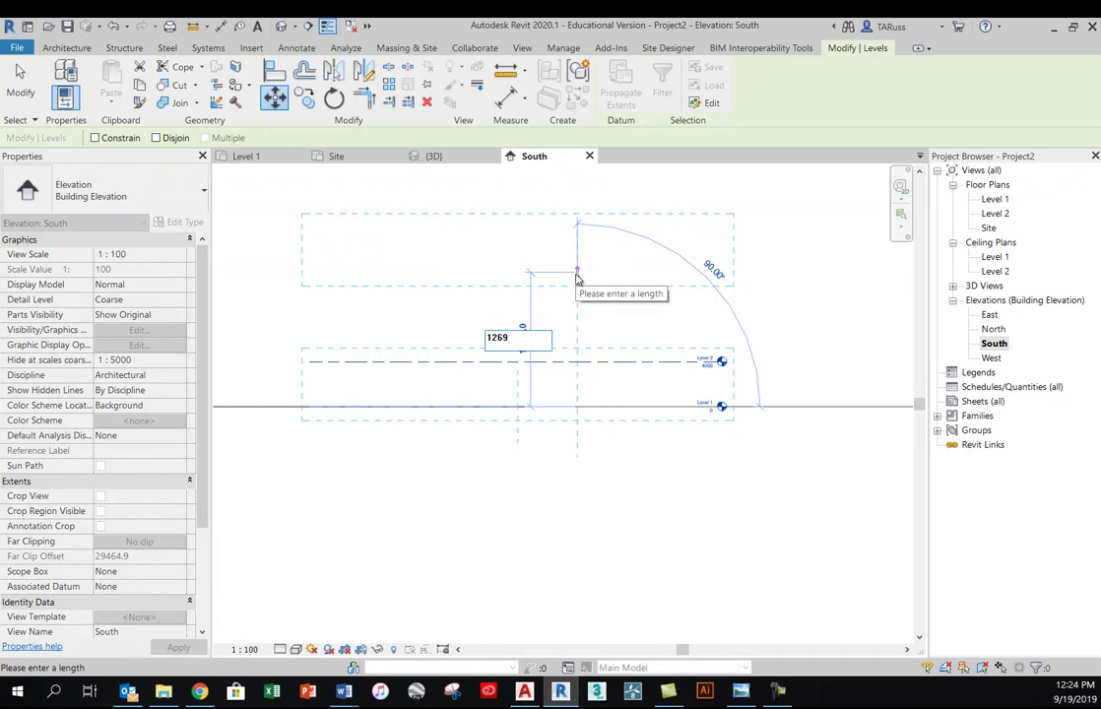
{"action": "type", "text": "m"}
{"action": "key", "text": "Return"}
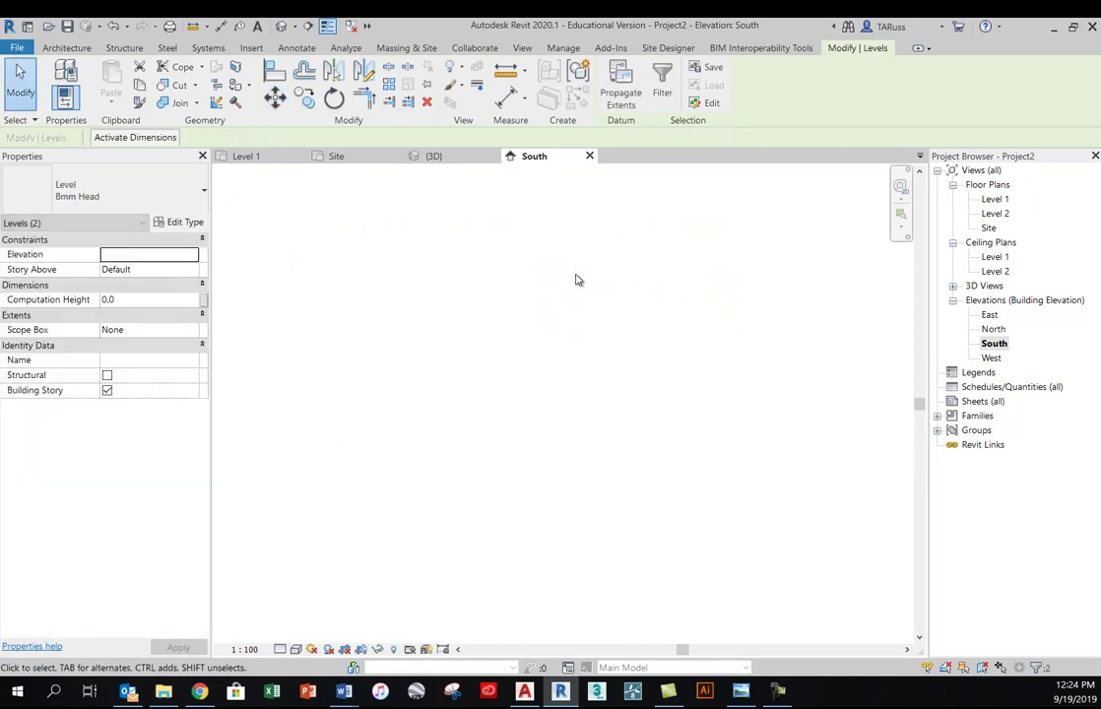
{"action": "key", "text": "z"}
{"action": "key", "text": "f"}
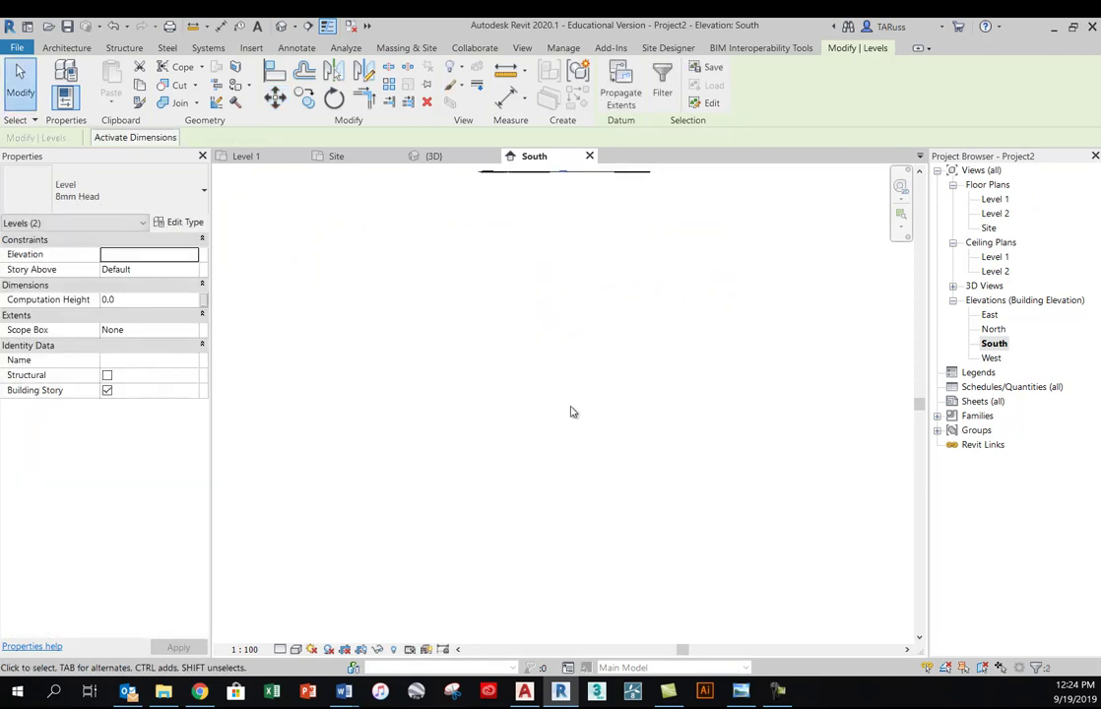
{"action": "scroll", "coordinate": [562, 291], "scroll_direction": "up", "scroll_amount": 5}
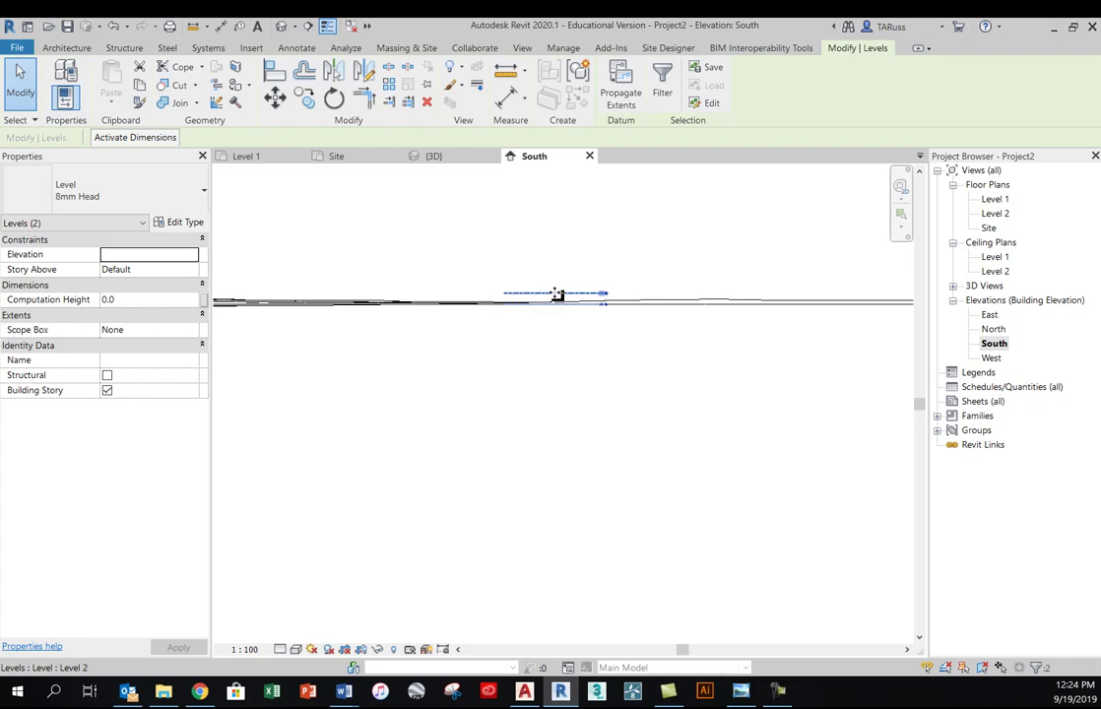
{"action": "scroll", "coordinate": [717, 311], "scroll_direction": "up", "scroll_amount": 1}
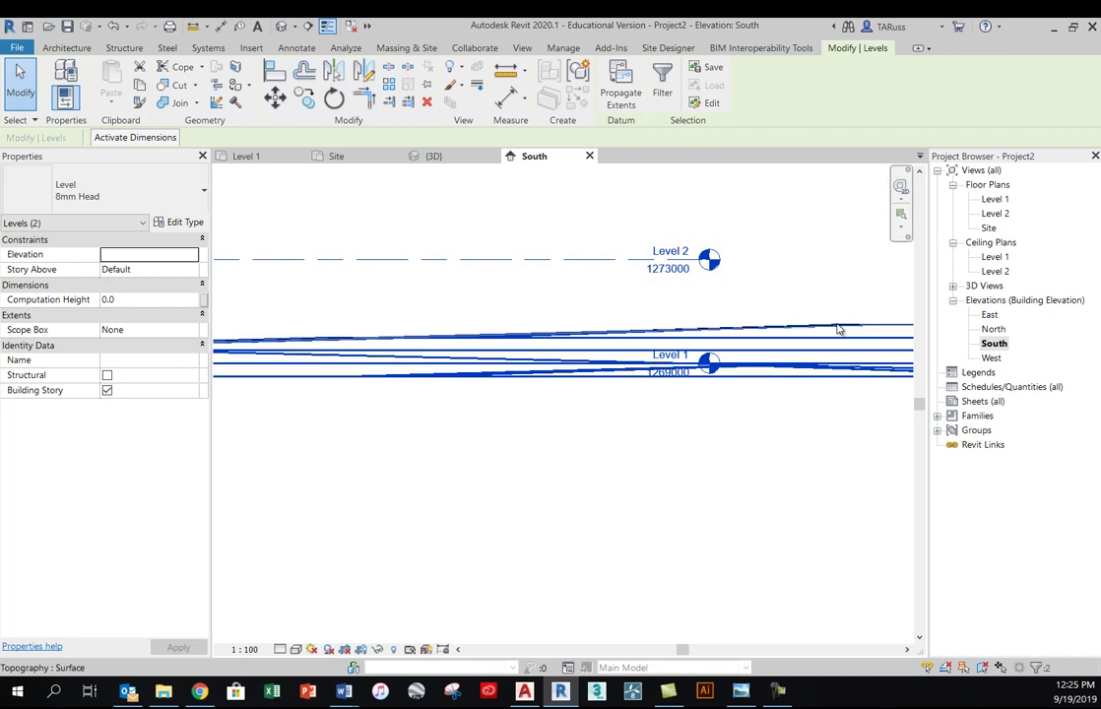
{"action": "scroll", "coordinate": [744, 325], "scroll_direction": "down", "scroll_amount": 4}
{"action": "scroll", "coordinate": [740, 321], "scroll_direction": "up", "scroll_amount": 2}
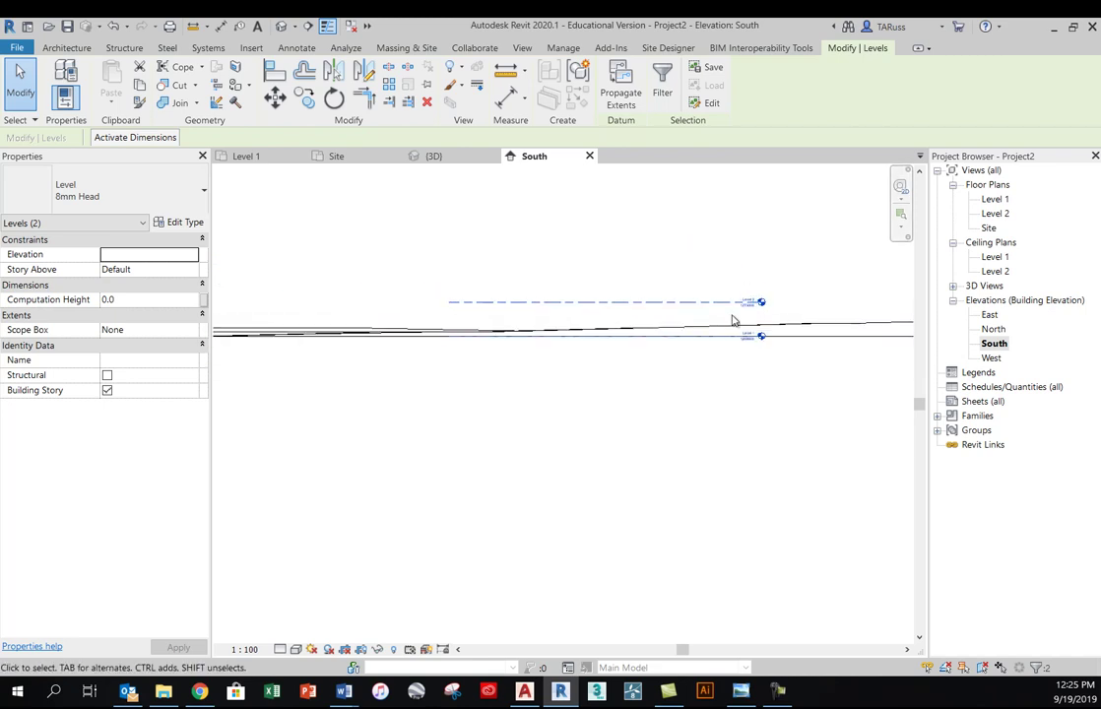
{"action": "scroll", "coordinate": [745, 303], "scroll_direction": "up", "scroll_amount": 5}
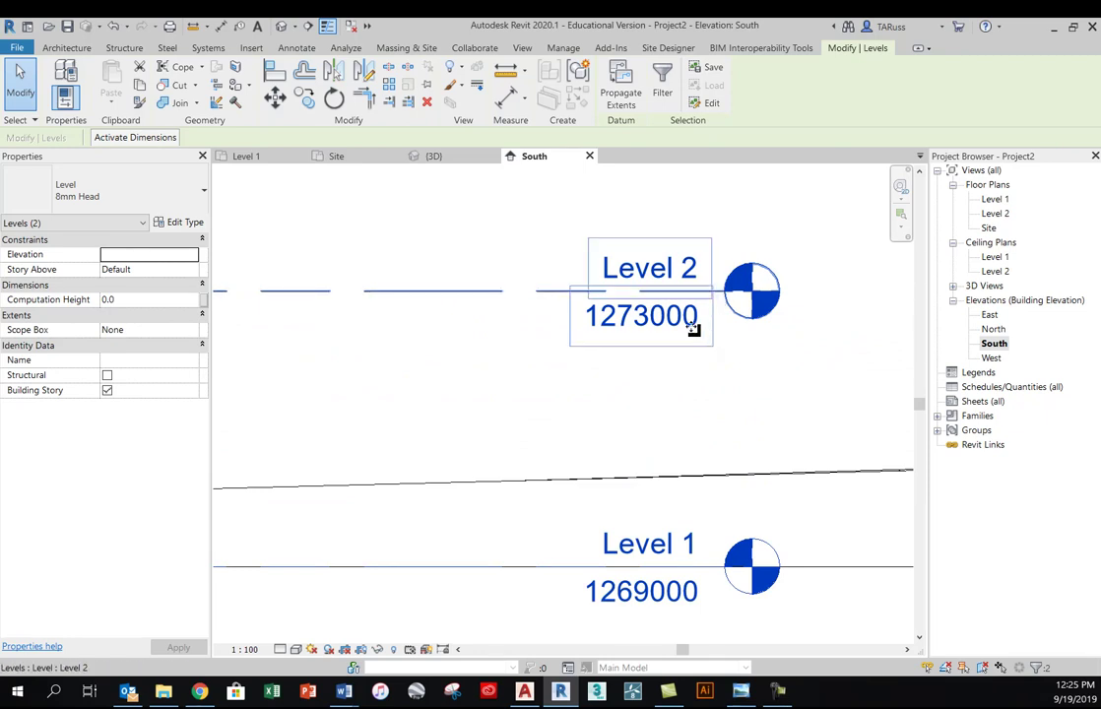
{"action": "middle_click_drag", "start_coordinate": [698, 361], "coordinate": [704, 318]}
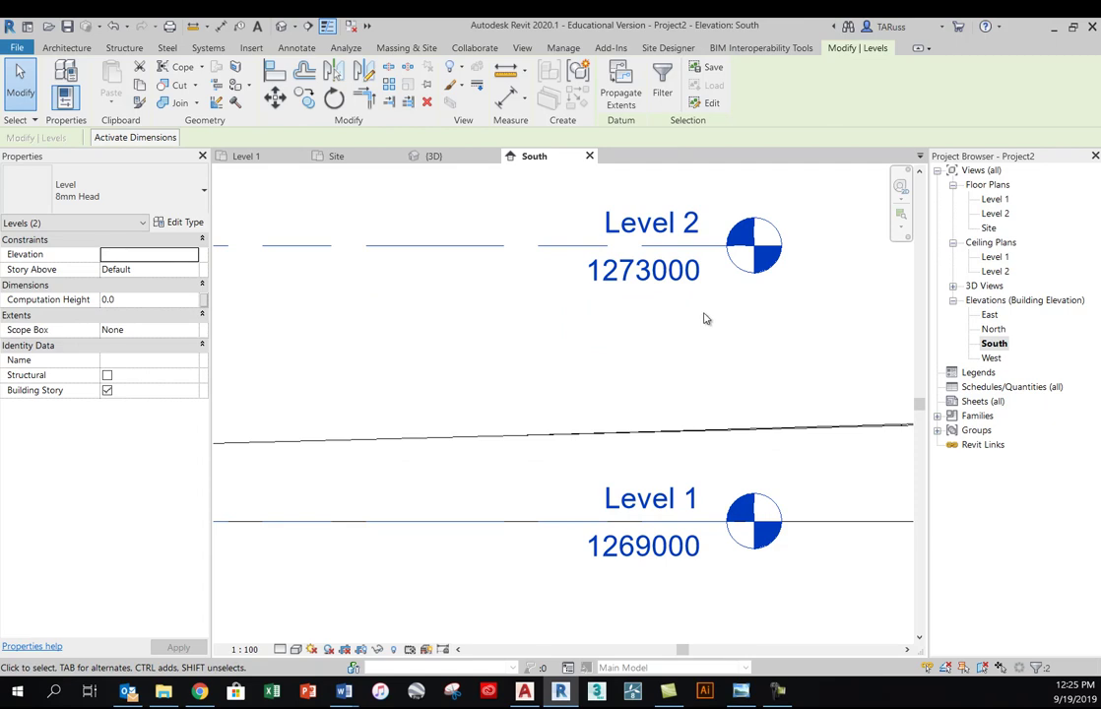
{"action": "scroll", "coordinate": [704, 318], "scroll_direction": "down", "scroll_amount": 4}
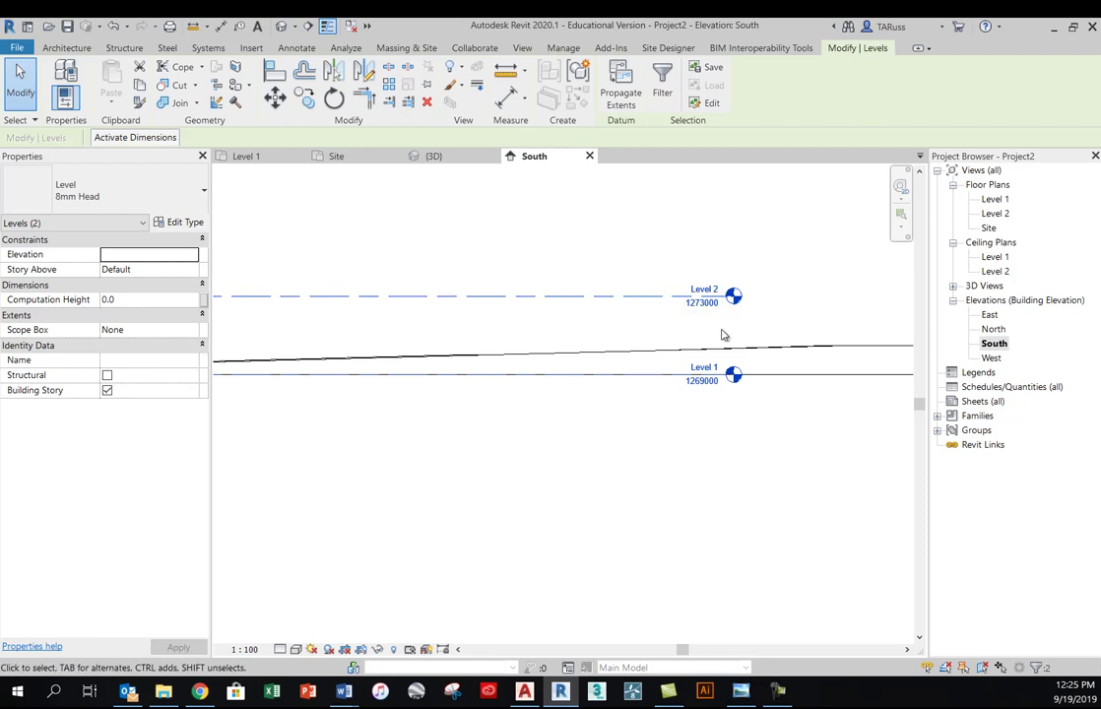
Open the Site floor plan and start the Property Line tool from Massing & Site
{"action": "double_click", "coordinate": [988, 228]}
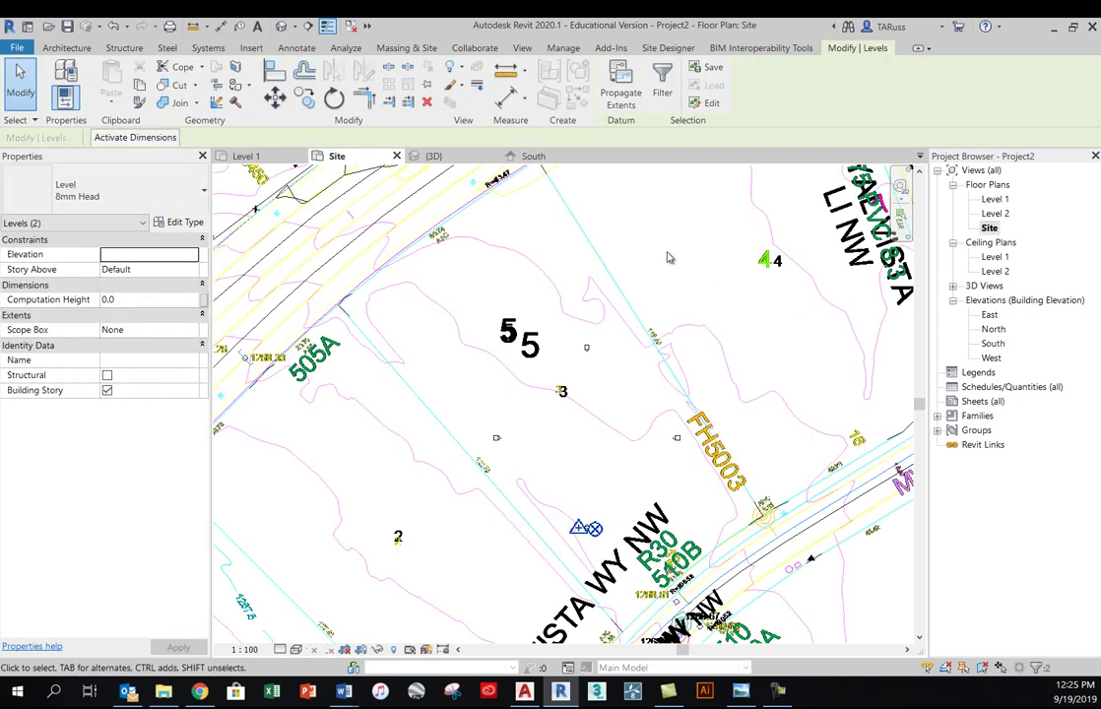
{"action": "scroll", "coordinate": [667, 261], "scroll_direction": "down", "scroll_amount": 4}
{"action": "scroll", "coordinate": [670, 299], "scroll_direction": "up", "scroll_amount": 3}
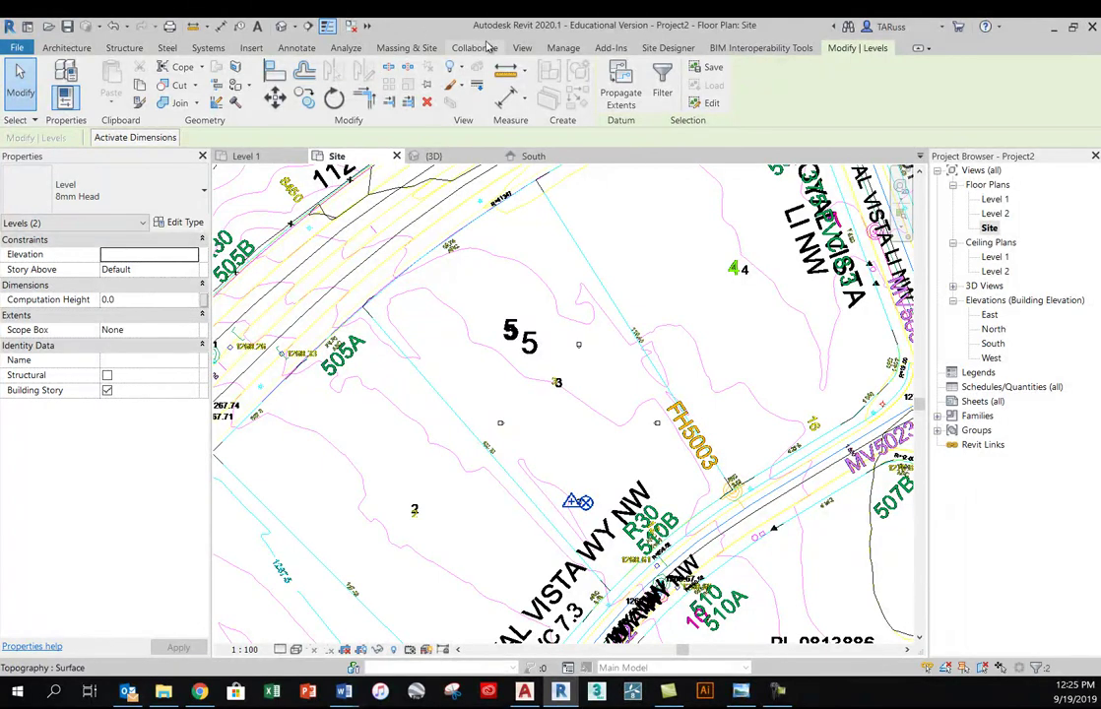
{"action": "left_click", "coordinate": [408, 49]}
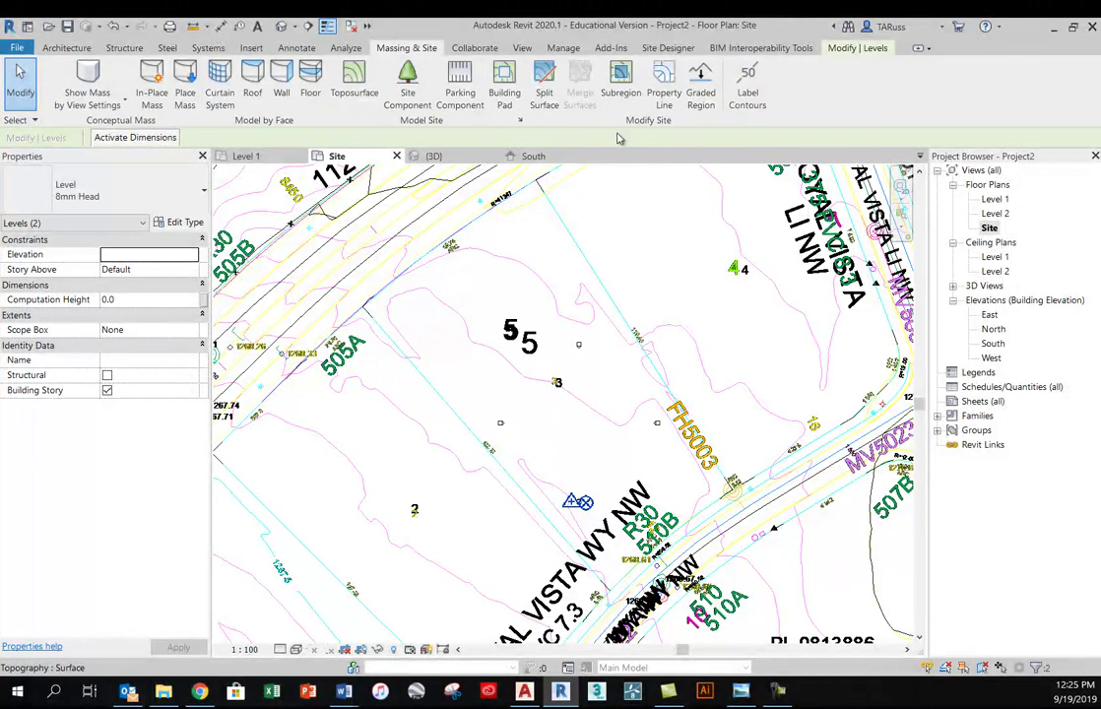
{"action": "left_click", "coordinate": [666, 85]}
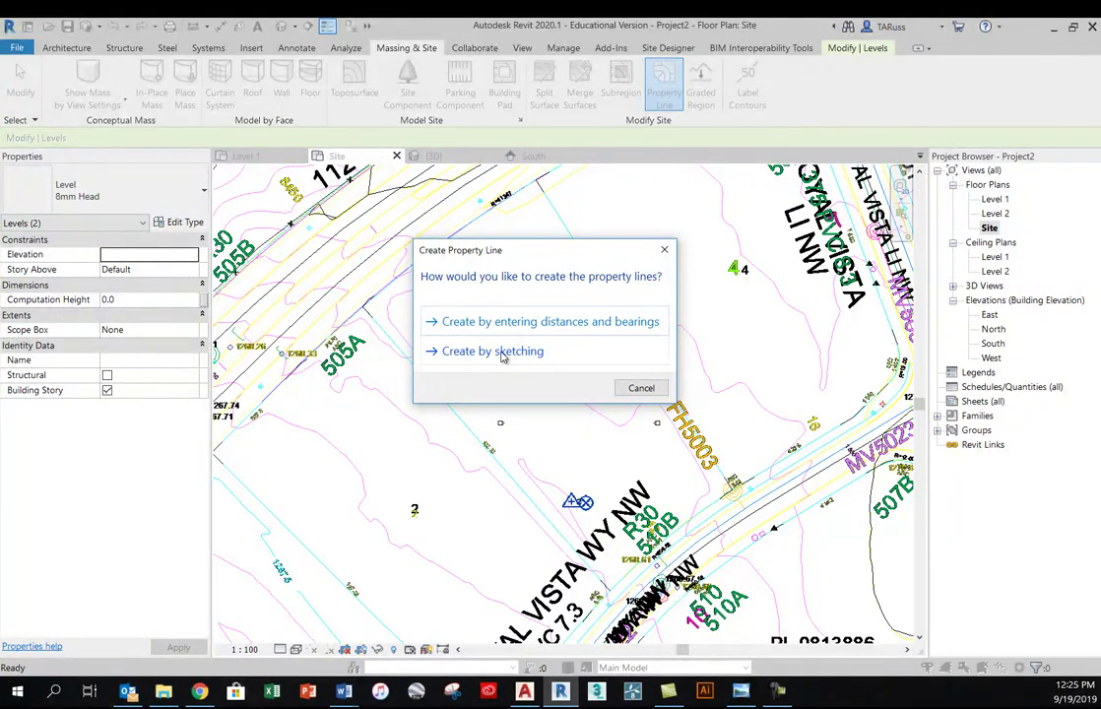
Choose sketching and pick the lot's right and left boundary lines as property lines
{"action": "left_click", "coordinate": [502, 352]}
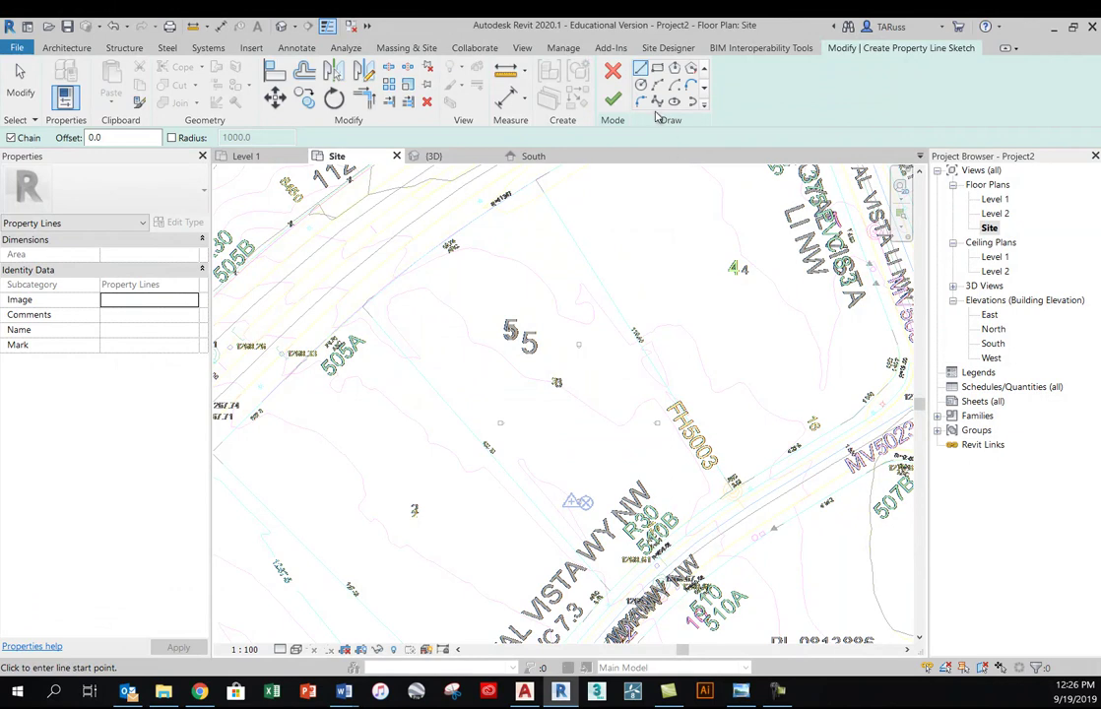
{"action": "left_click", "coordinate": [703, 88]}
{"action": "left_click", "coordinate": [641, 101]}
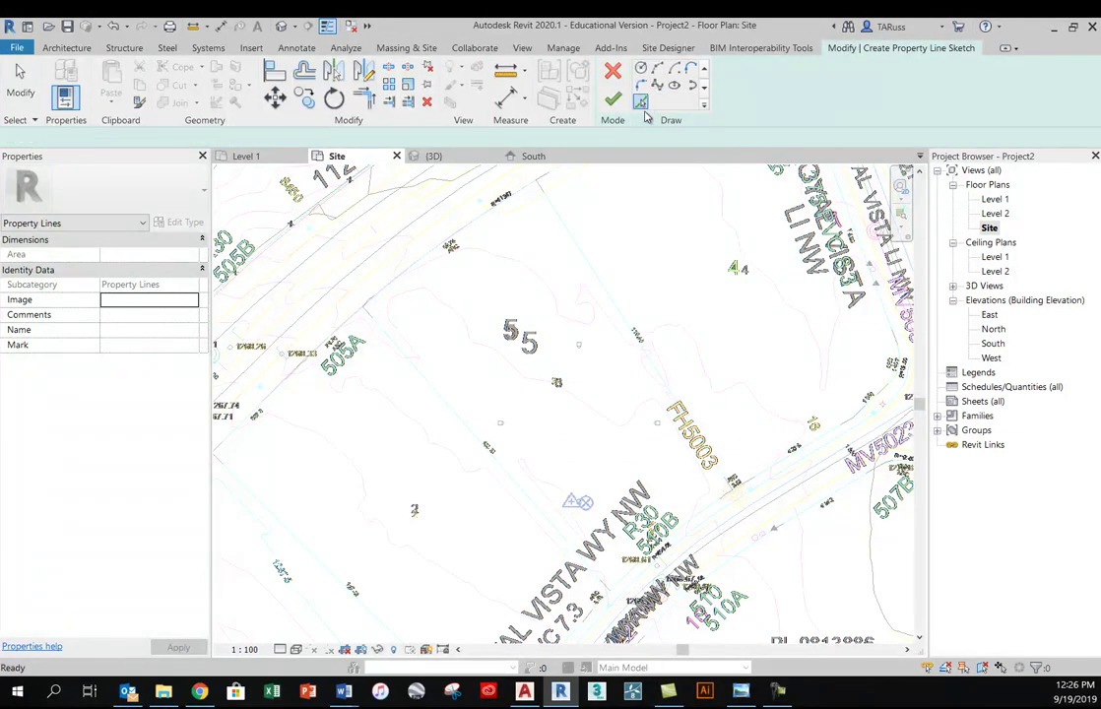
{"action": "left_click", "coordinate": [599, 276]}
{"action": "left_click", "coordinate": [473, 434]}
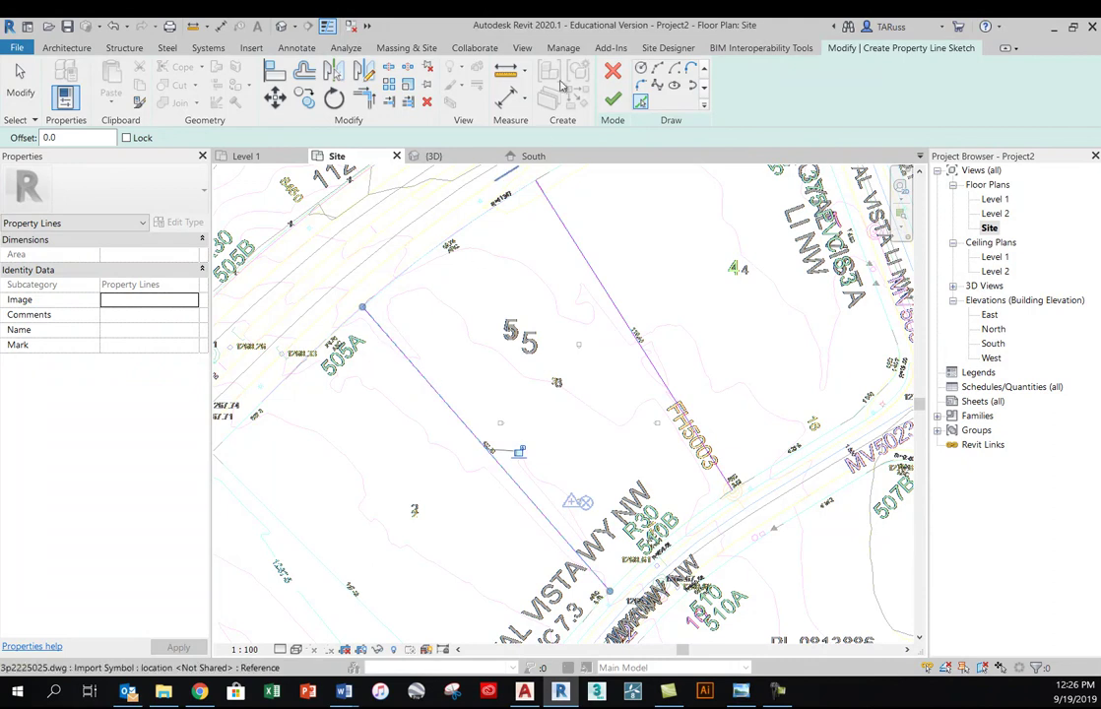
Draw the top edge from the left side's top end to the lot's top-right corner
{"action": "left_click", "coordinate": [704, 71]}
{"action": "left_click", "coordinate": [640, 69]}
{"action": "scroll", "coordinate": [370, 306], "scroll_direction": "up", "scroll_amount": 3}
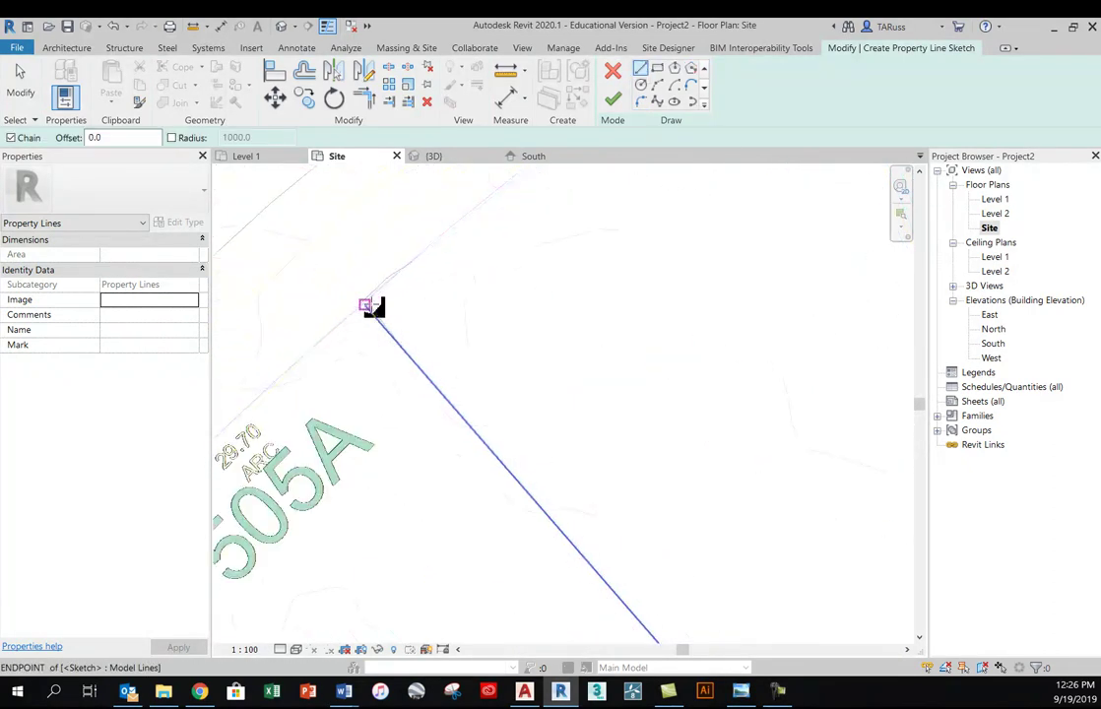
{"action": "left_click", "coordinate": [370, 307]}
{"action": "scroll", "coordinate": [370, 315], "scroll_direction": "down", "scroll_amount": 2}
{"action": "middle_click_drag", "start_coordinate": [447, 278], "coordinate": [460, 372]}
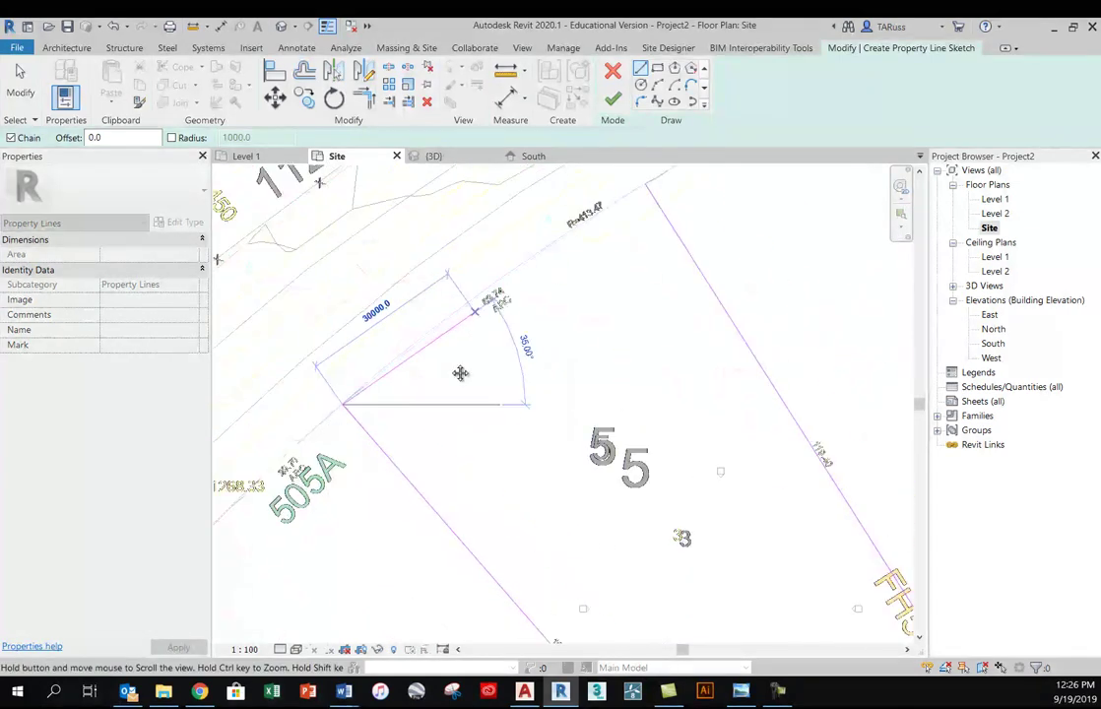
{"action": "scroll", "coordinate": [623, 244], "scroll_direction": "up", "scroll_amount": 5}
{"action": "middle_click_drag", "start_coordinate": [623, 245], "coordinate": [579, 265]}
{"action": "left_click", "coordinate": [545, 256]}
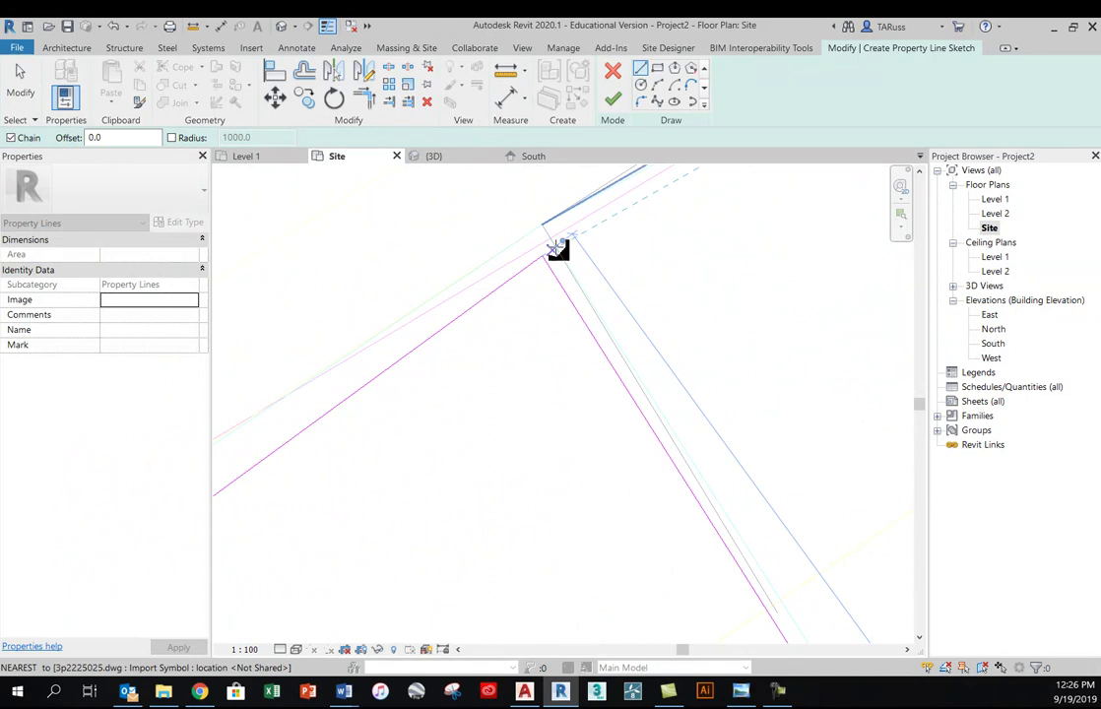
{"action": "right_click", "coordinate": [613, 208]}
{"action": "left_click", "coordinate": [622, 215]}
Draw the bottom edge from the left side's lower end to the ARC 3.51 corner
{"action": "scroll", "coordinate": [595, 212], "scroll_direction": "down", "scroll_amount": 3}
{"action": "scroll", "coordinate": [594, 207], "scroll_direction": "down", "scroll_amount": 2}
{"action": "scroll", "coordinate": [620, 423], "scroll_direction": "up", "scroll_amount": 3}
{"action": "scroll", "coordinate": [571, 354], "scroll_direction": "up", "scroll_amount": 3}
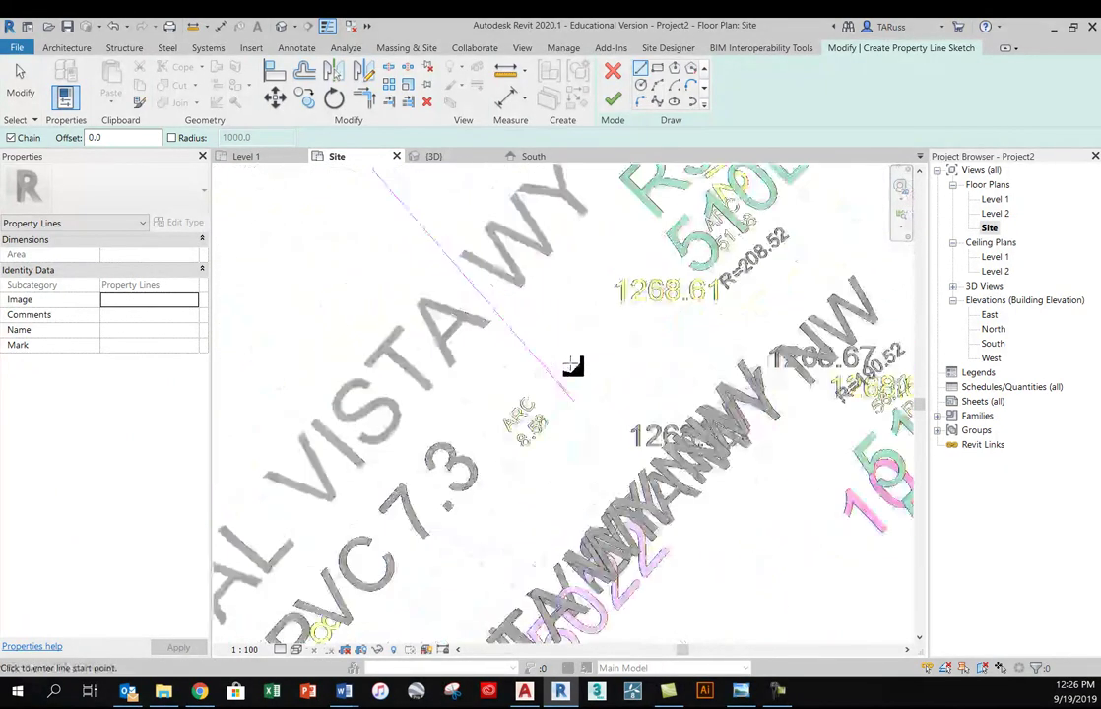
{"action": "scroll", "coordinate": [577, 382], "scroll_direction": "up", "scroll_amount": 2}
{"action": "left_click", "coordinate": [583, 458]}
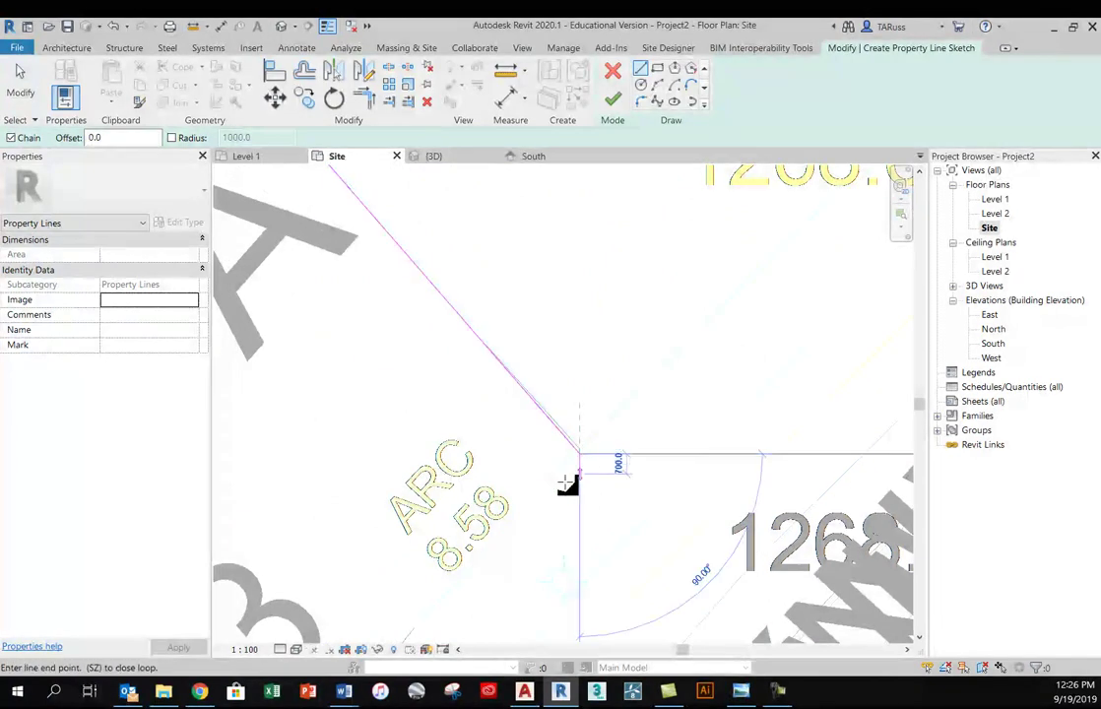
{"action": "scroll", "coordinate": [576, 483], "scroll_direction": "down", "scroll_amount": 4}
{"action": "middle_click_drag", "start_coordinate": [628, 374], "coordinate": [470, 407]}
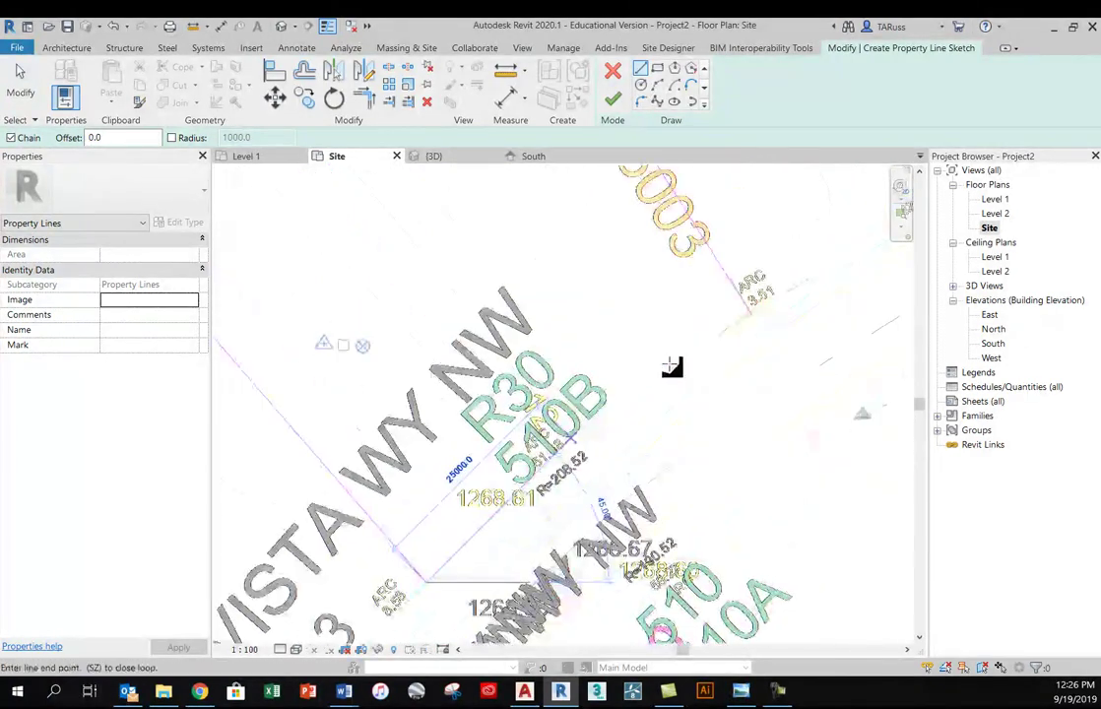
{"action": "scroll", "coordinate": [746, 311], "scroll_direction": "up", "scroll_amount": 4}
{"action": "scroll", "coordinate": [746, 311], "scroll_direction": "up", "scroll_amount": 2}
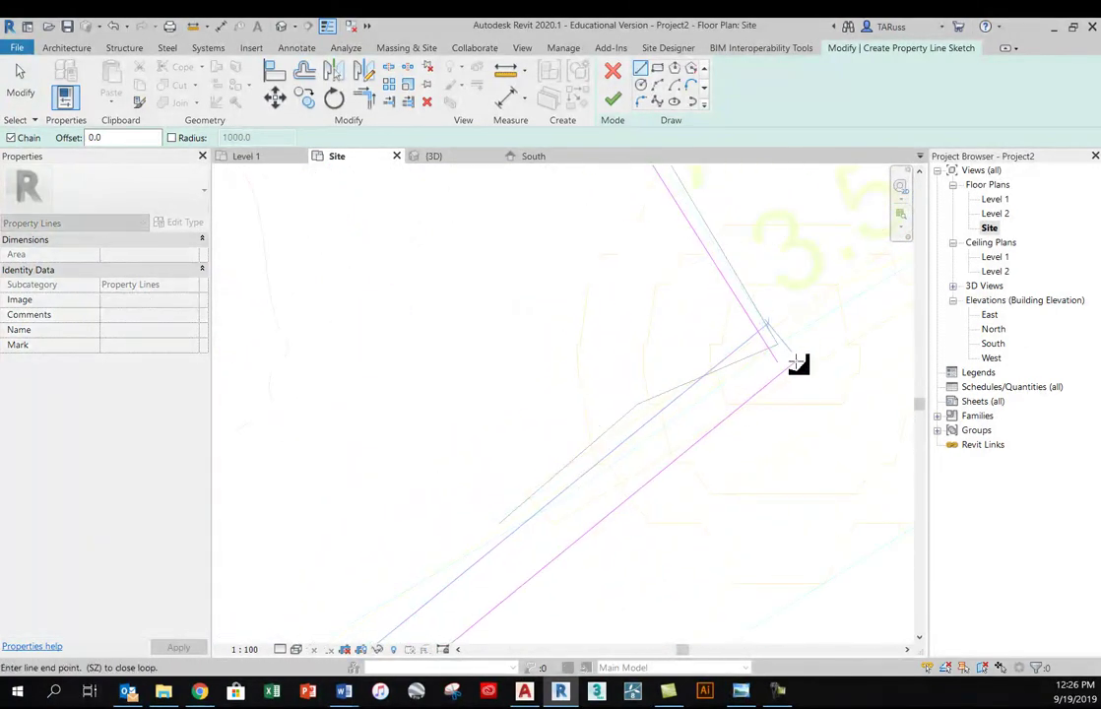
{"action": "left_click", "coordinate": [776, 361]}
{"action": "left_click", "coordinate": [20, 79]}
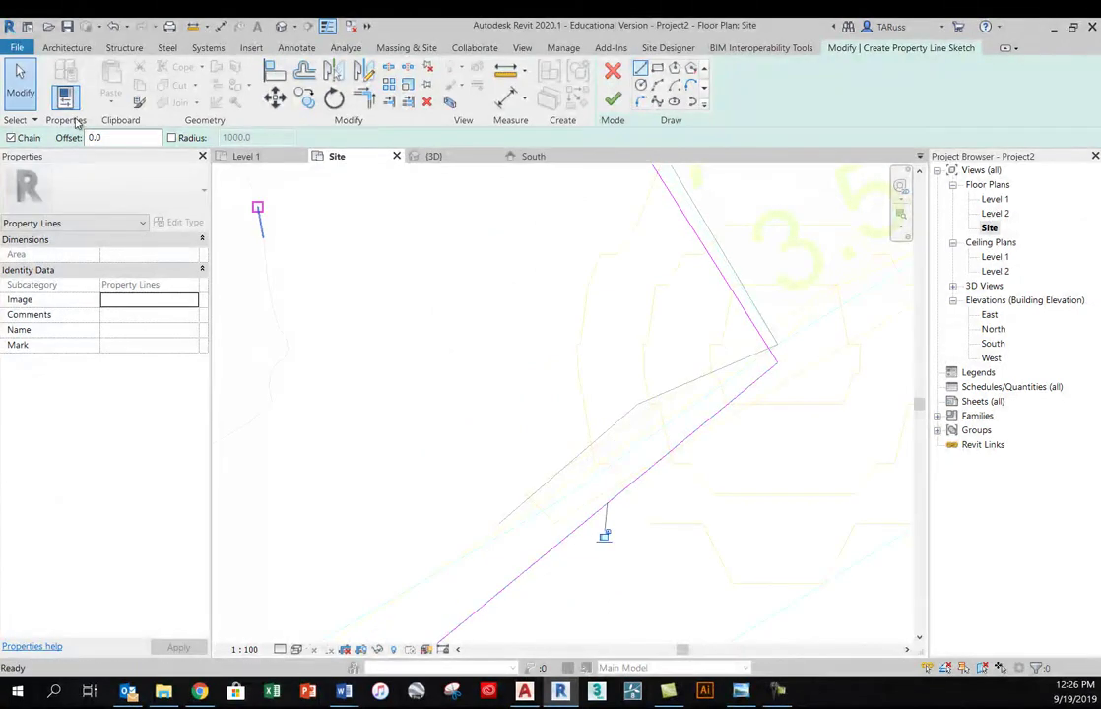
Finish the sketch, closing the property line with an area of 7307.890 m²
{"action": "scroll", "coordinate": [723, 312], "scroll_direction": "up", "scroll_amount": 2}
{"action": "scroll", "coordinate": [728, 366], "scroll_direction": "down", "scroll_amount": 6}
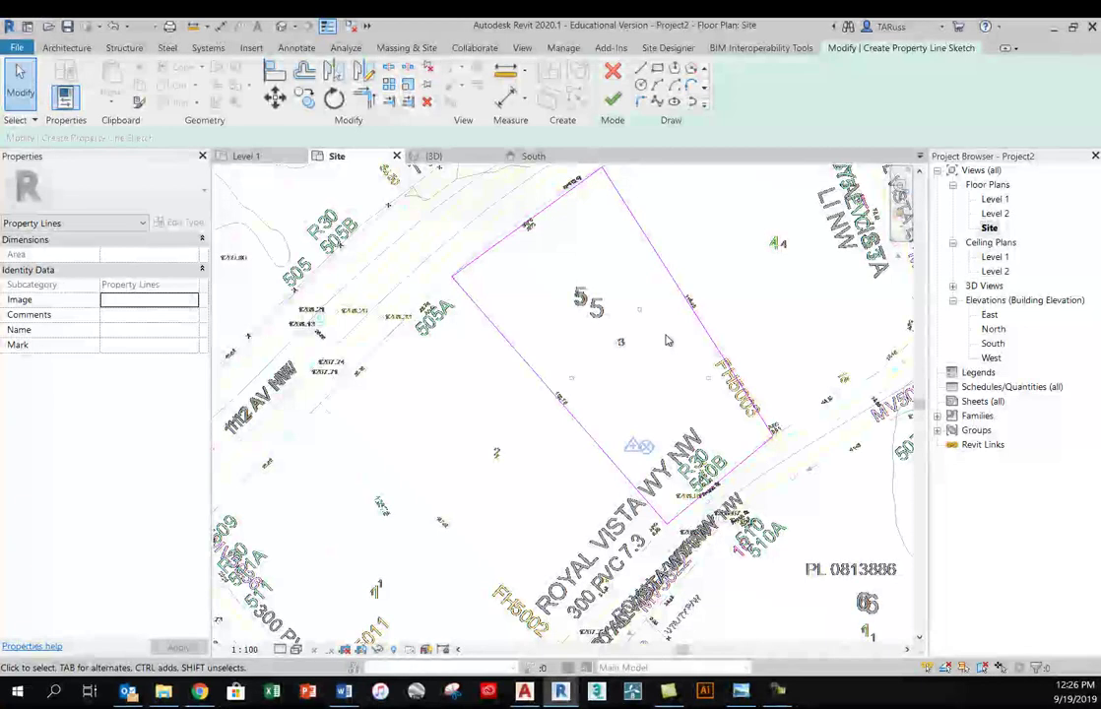
{"action": "scroll", "coordinate": [607, 173], "scroll_direction": "up", "scroll_amount": 1}
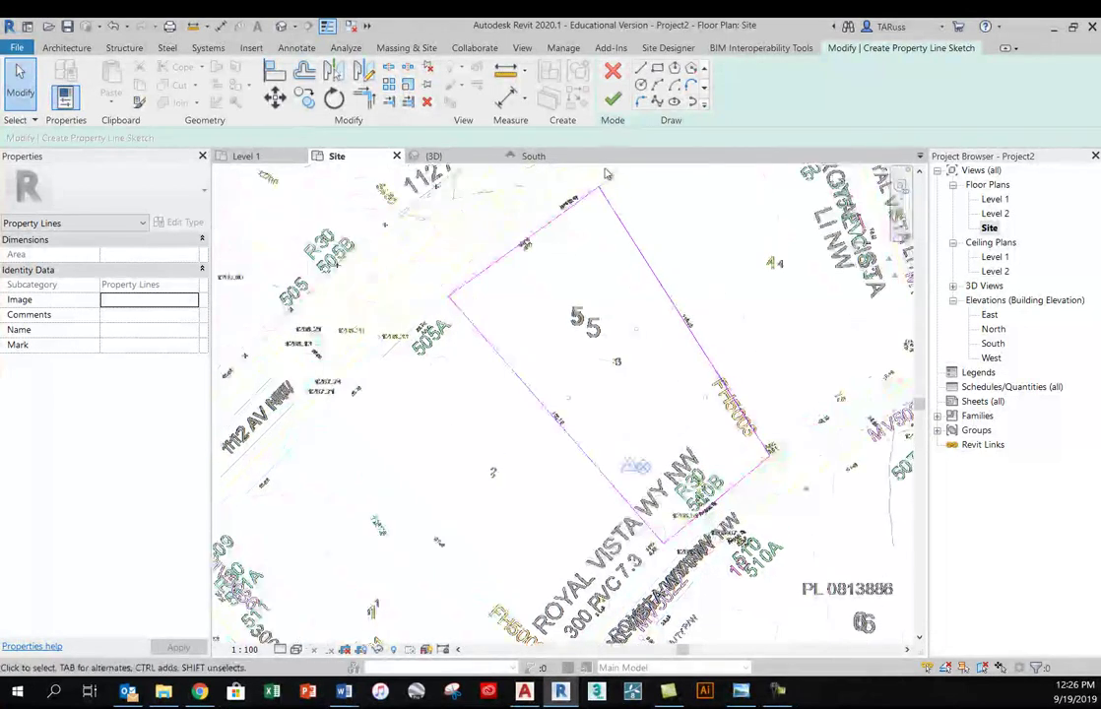
{"action": "left_click", "coordinate": [612, 98]}
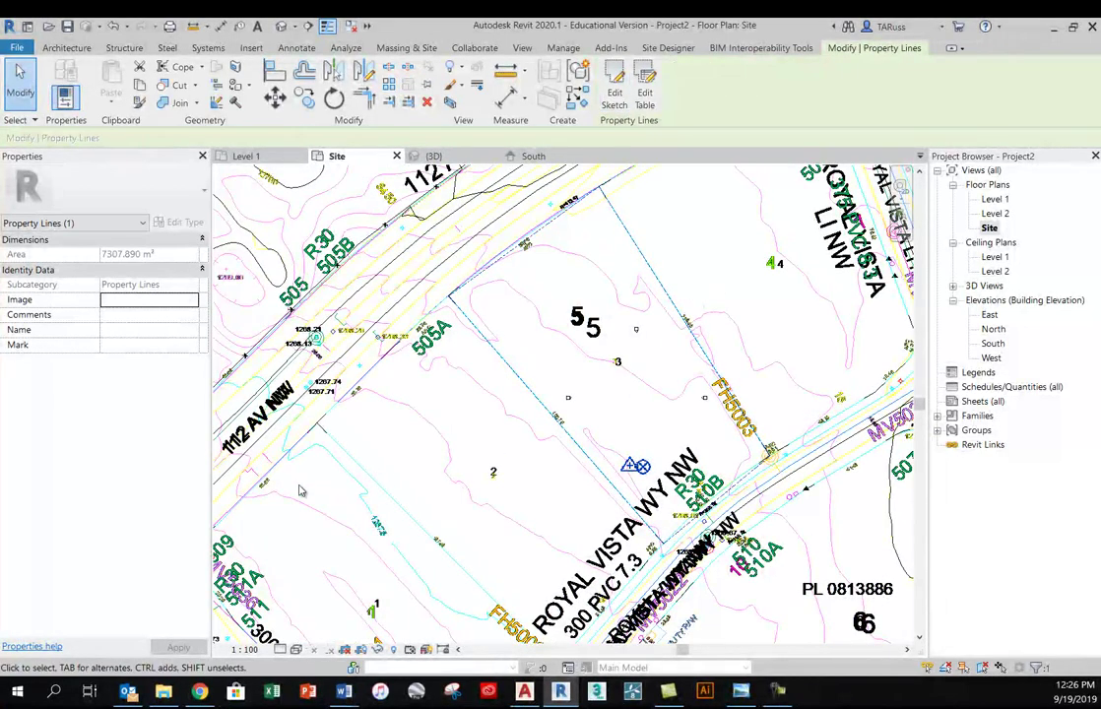
{"action": "scroll", "coordinate": [658, 297], "scroll_direction": "up", "scroll_amount": 2}
{"action": "scroll", "coordinate": [674, 298], "scroll_direction": "down", "scroll_amount": 3}
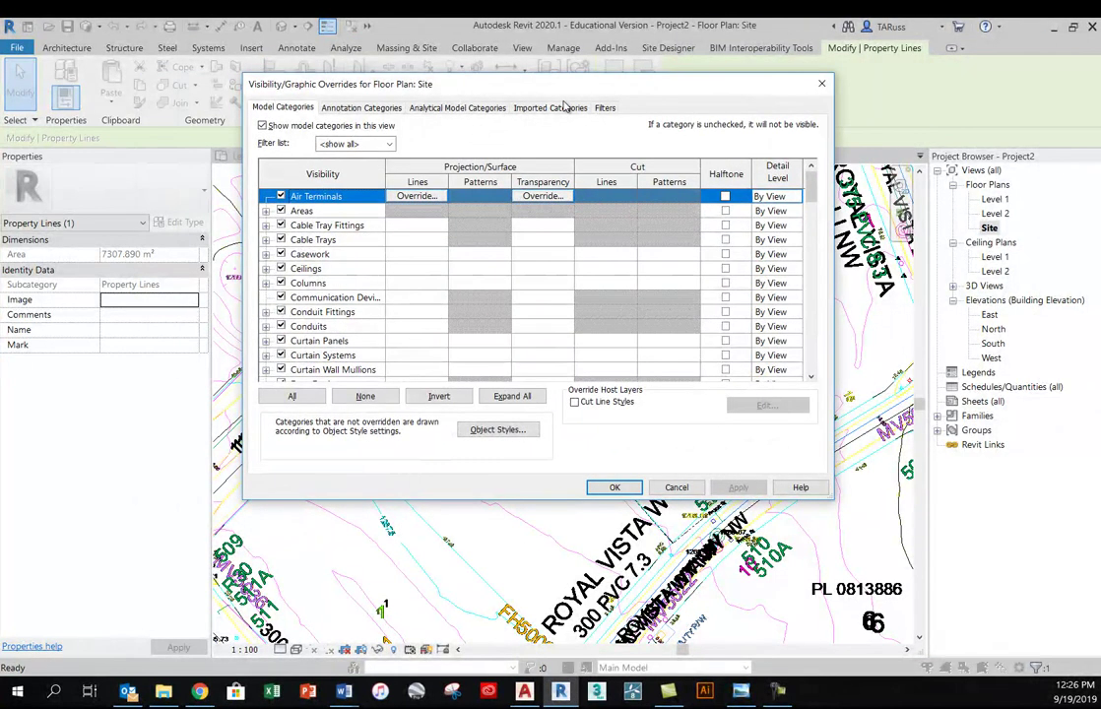
{"action": "left_click", "coordinate": [547, 108]}
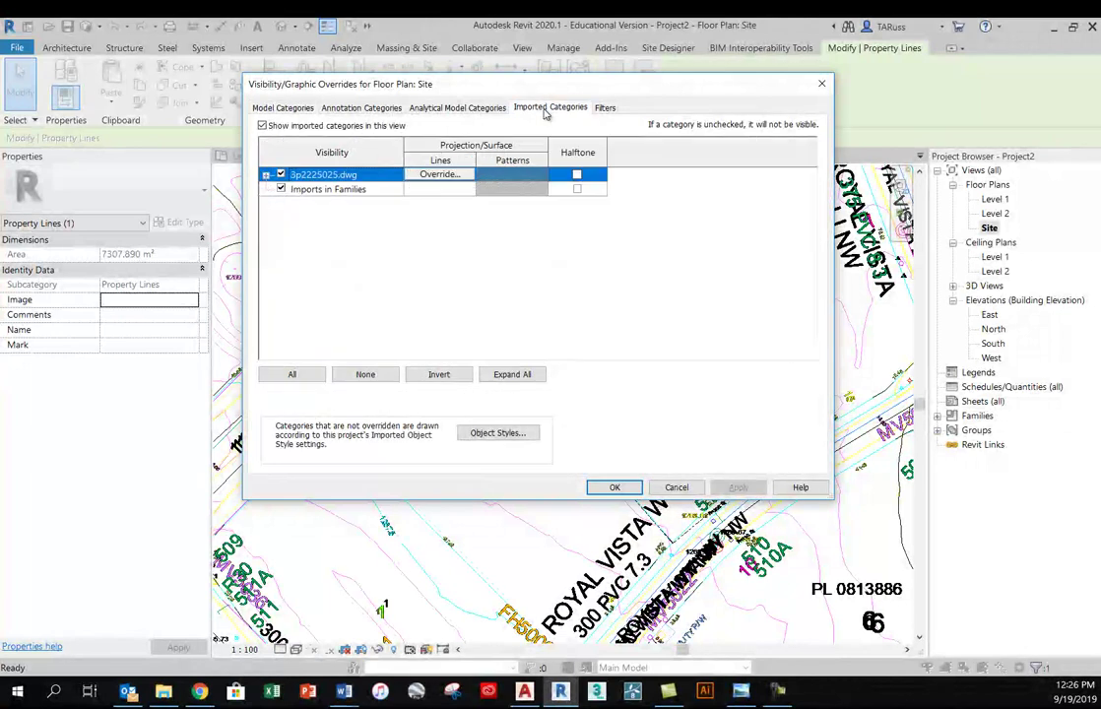
{"action": "left_click", "coordinate": [281, 174]}
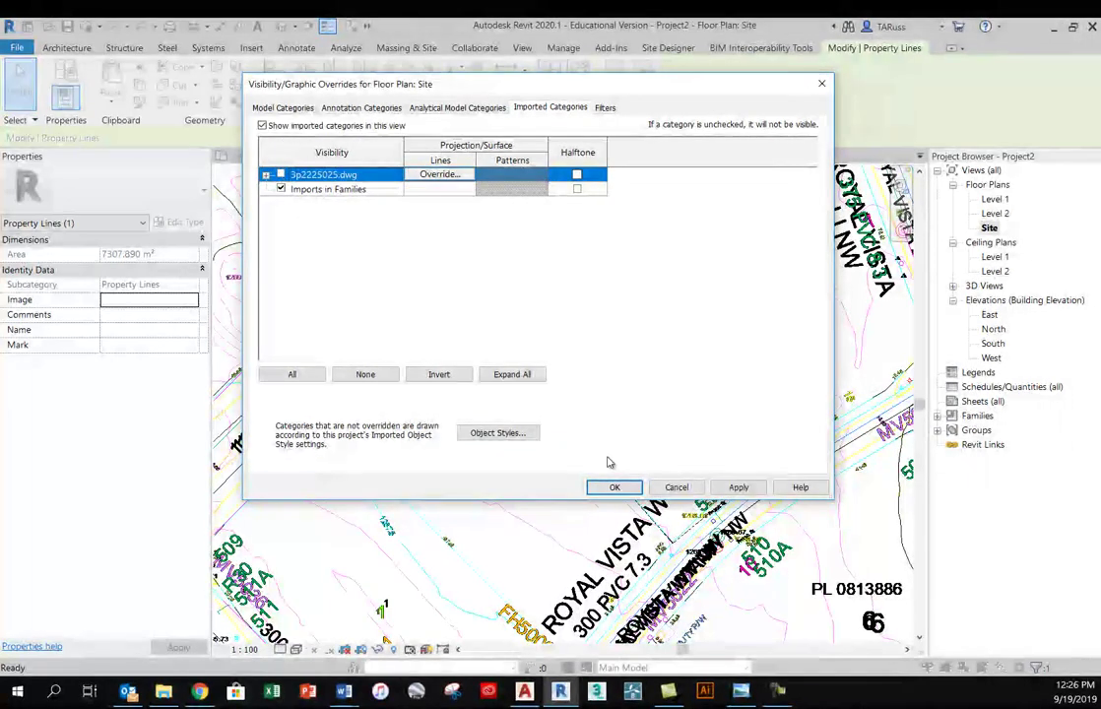
{"action": "left_click", "coordinate": [613, 486]}
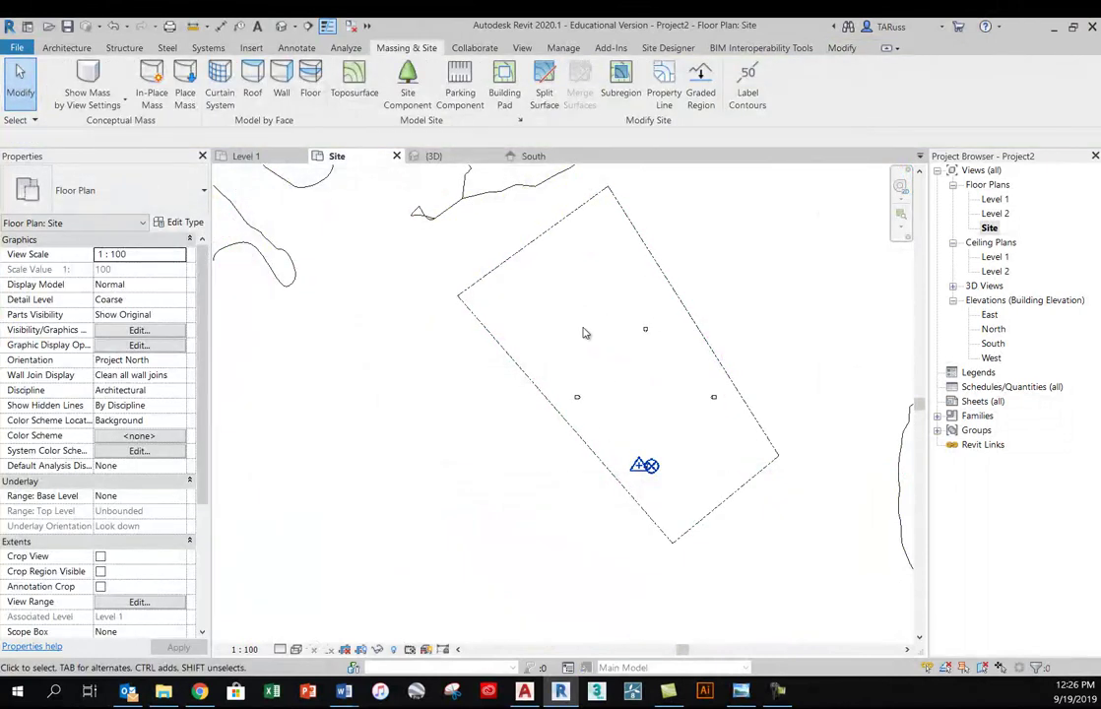
{"action": "scroll", "coordinate": [583, 333], "scroll_direction": "down", "scroll_amount": 5}
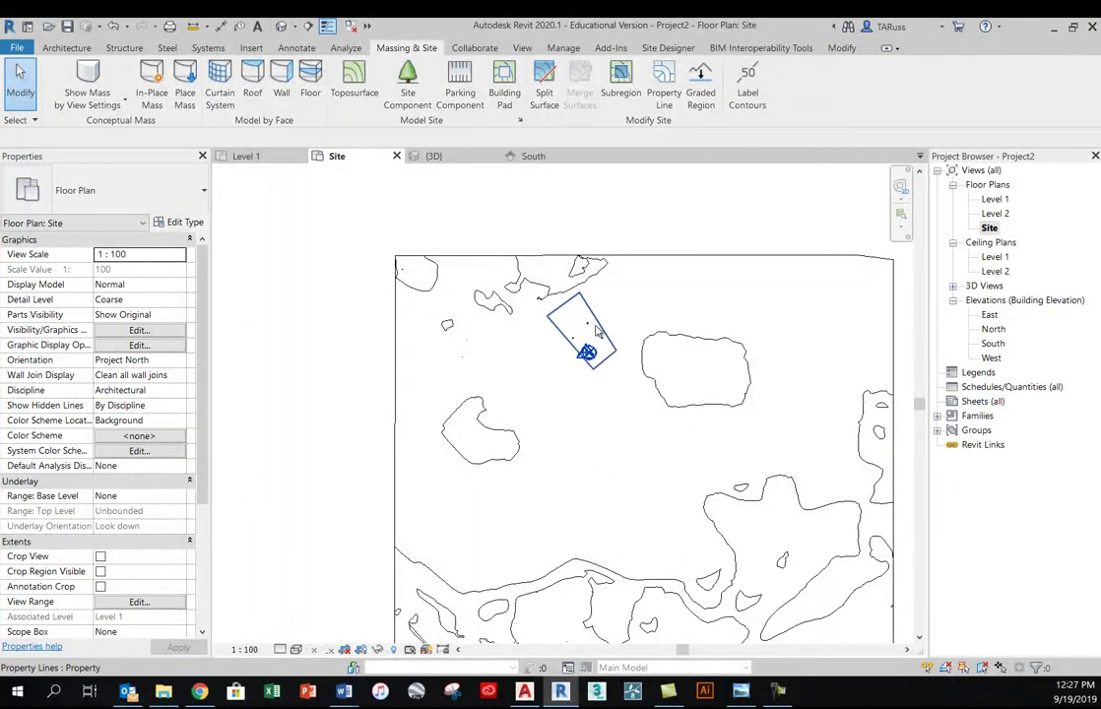
{"action": "scroll", "coordinate": [592, 325], "scroll_direction": "up", "scroll_amount": 4}
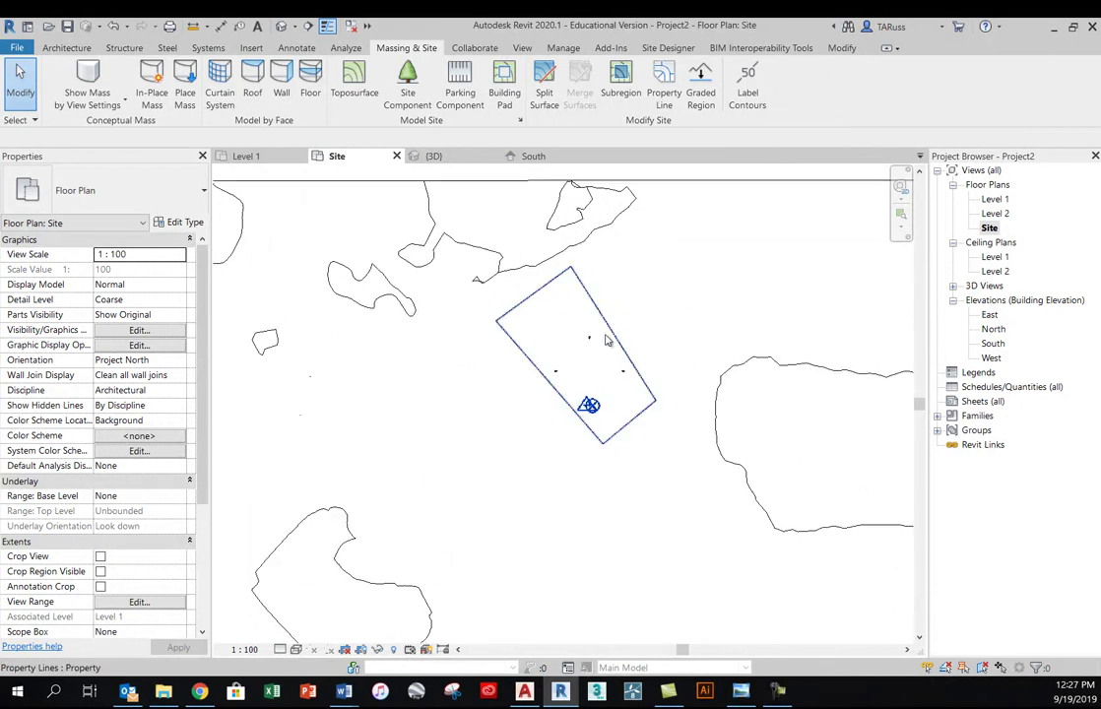
{"action": "scroll", "coordinate": [607, 340], "scroll_direction": "up", "scroll_amount": 2}
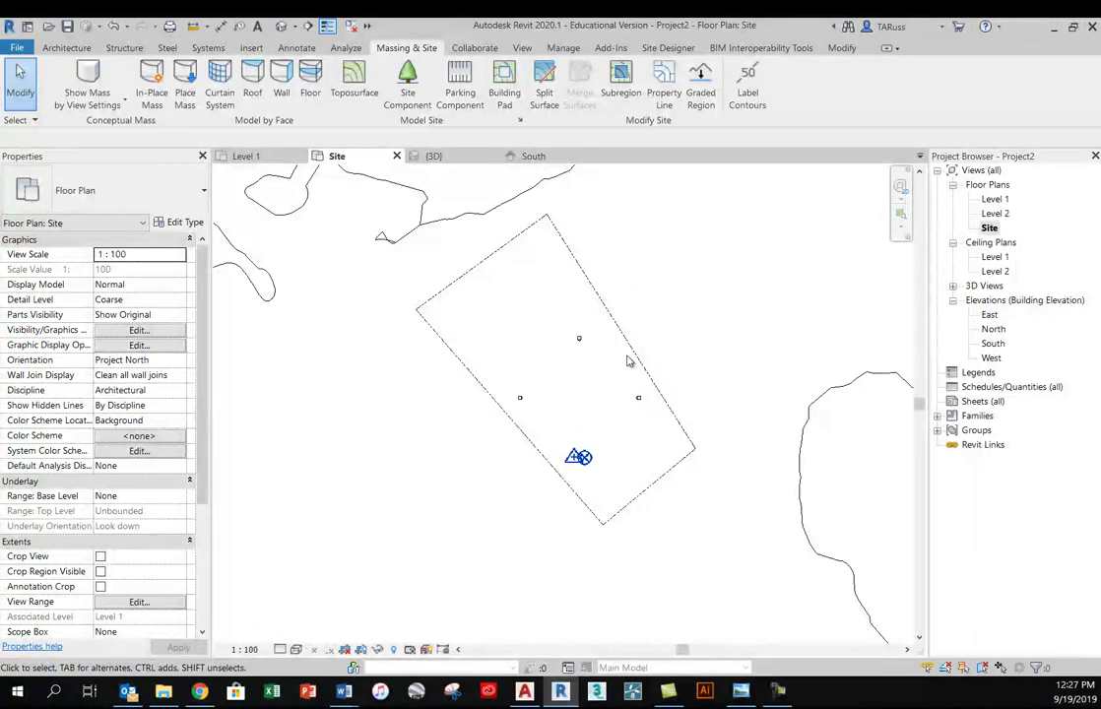
{"action": "scroll", "coordinate": [639, 430], "scroll_direction": "down", "scroll_amount": 2}
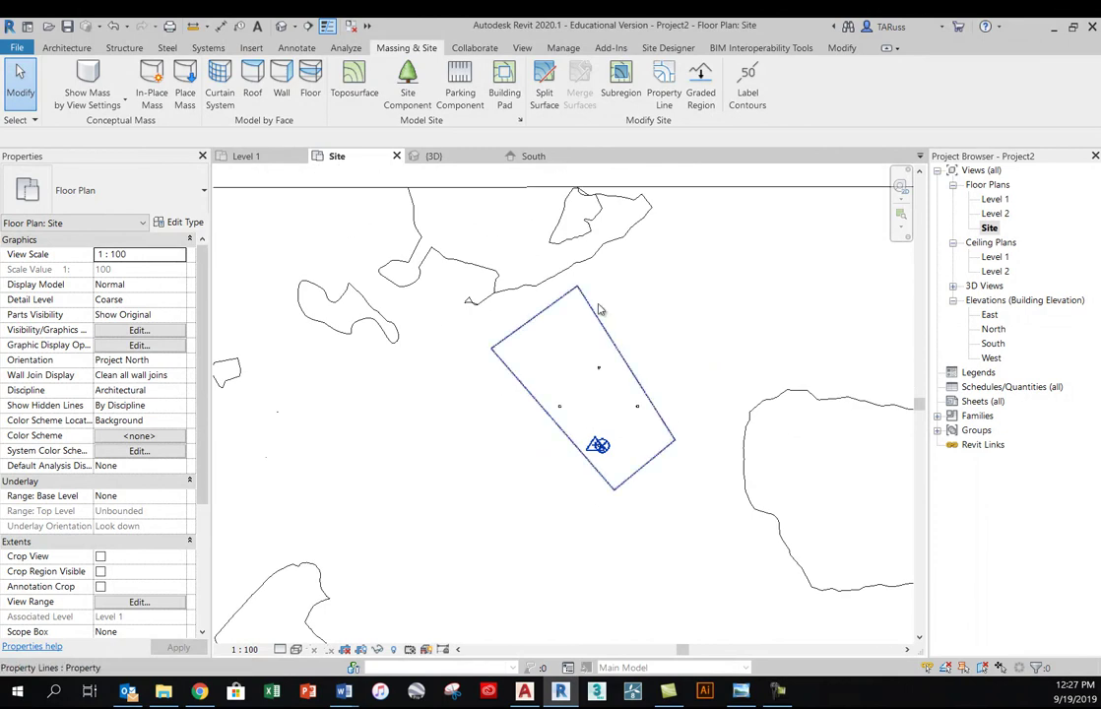
{"action": "scroll", "coordinate": [614, 454], "scroll_direction": "up", "scroll_amount": 3}
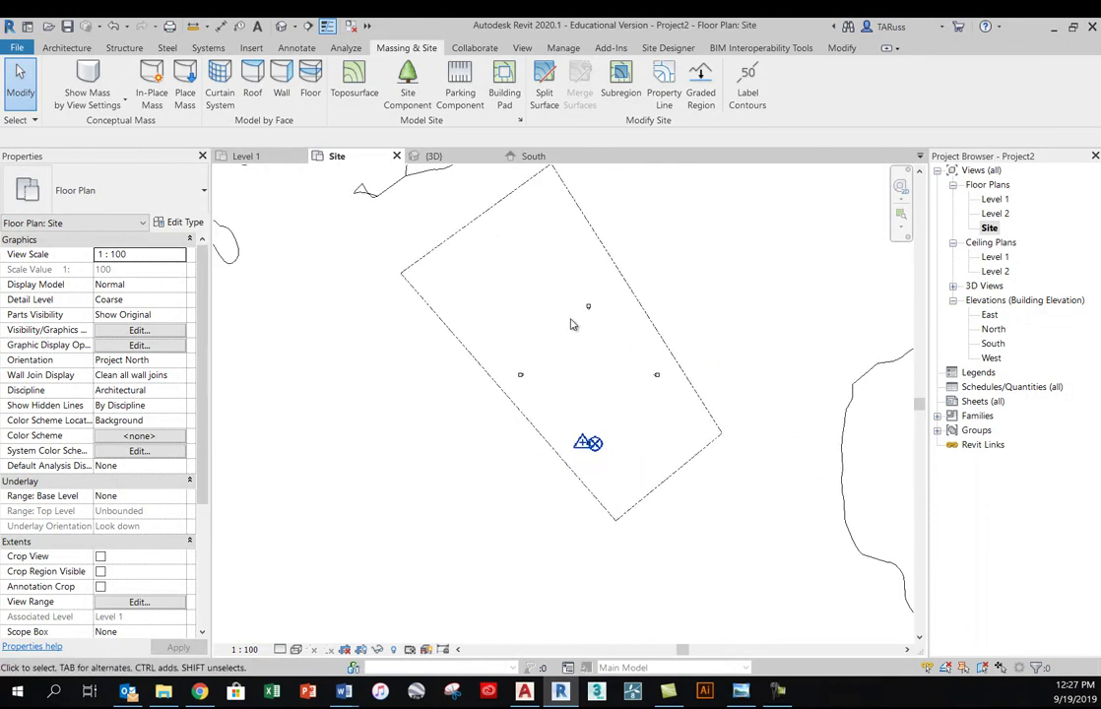
{"action": "scroll", "coordinate": [620, 438], "scroll_direction": "up", "scroll_amount": 1}
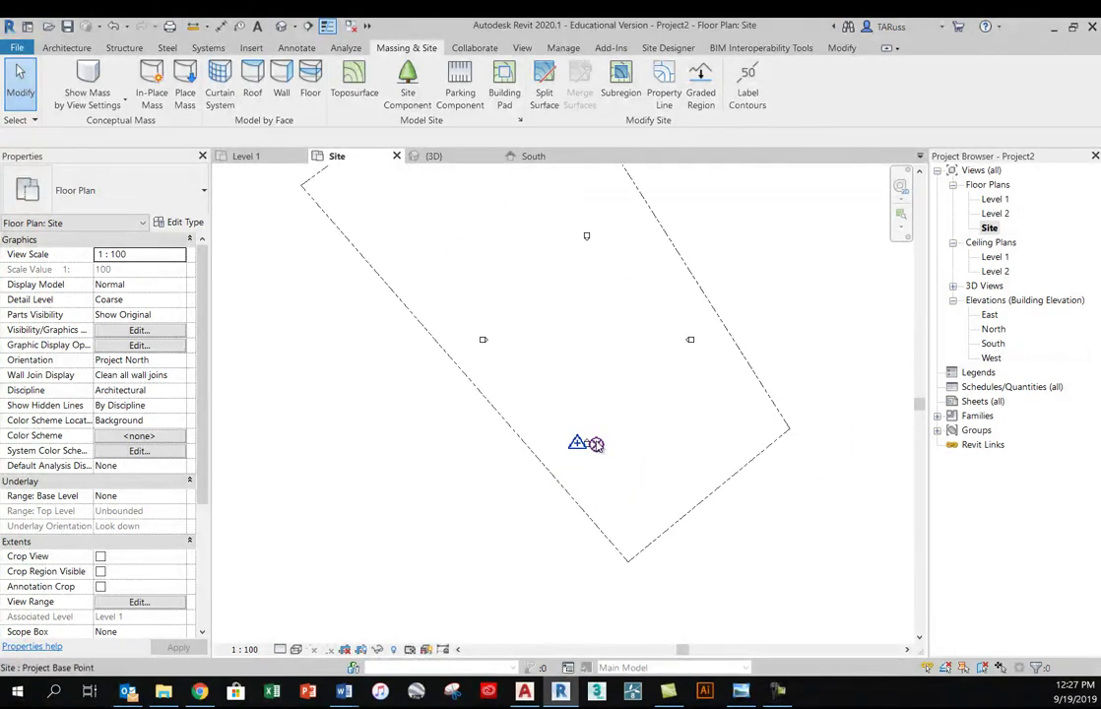
{"action": "scroll", "coordinate": [634, 413], "scroll_direction": "down", "scroll_amount": 1}
{"action": "scroll", "coordinate": [633, 410], "scroll_direction": "down", "scroll_amount": 2}
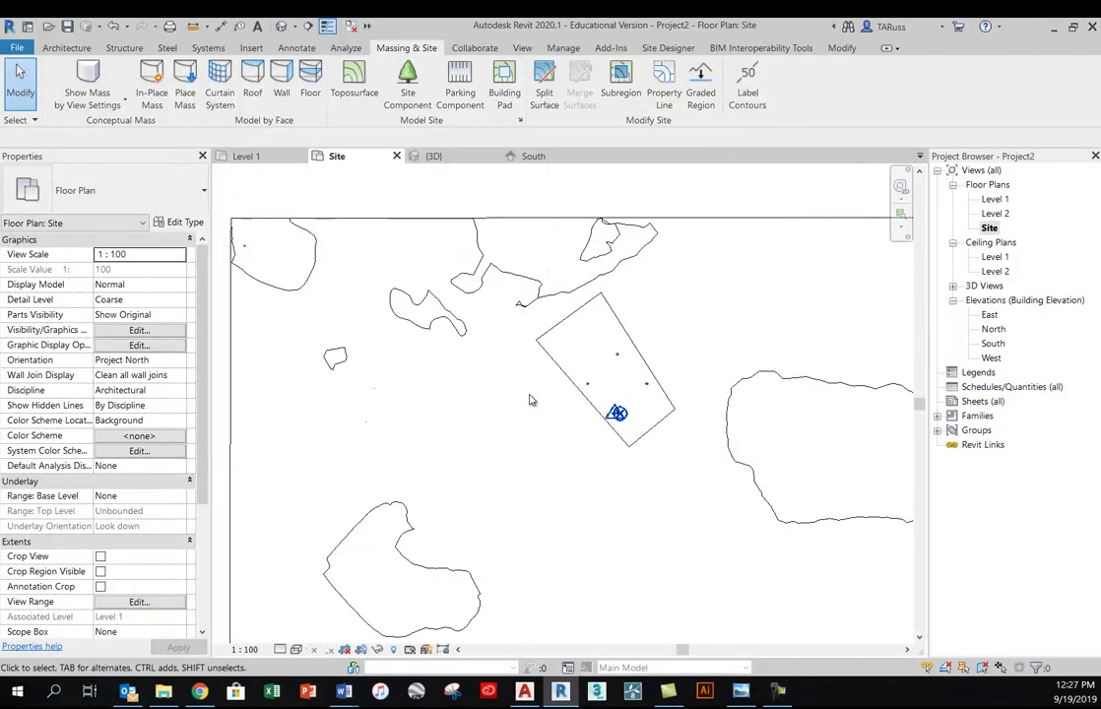
Split the toposurface with a 175000 by 151000 rectangle sketched around the lot
{"action": "left_click", "coordinate": [546, 86]}
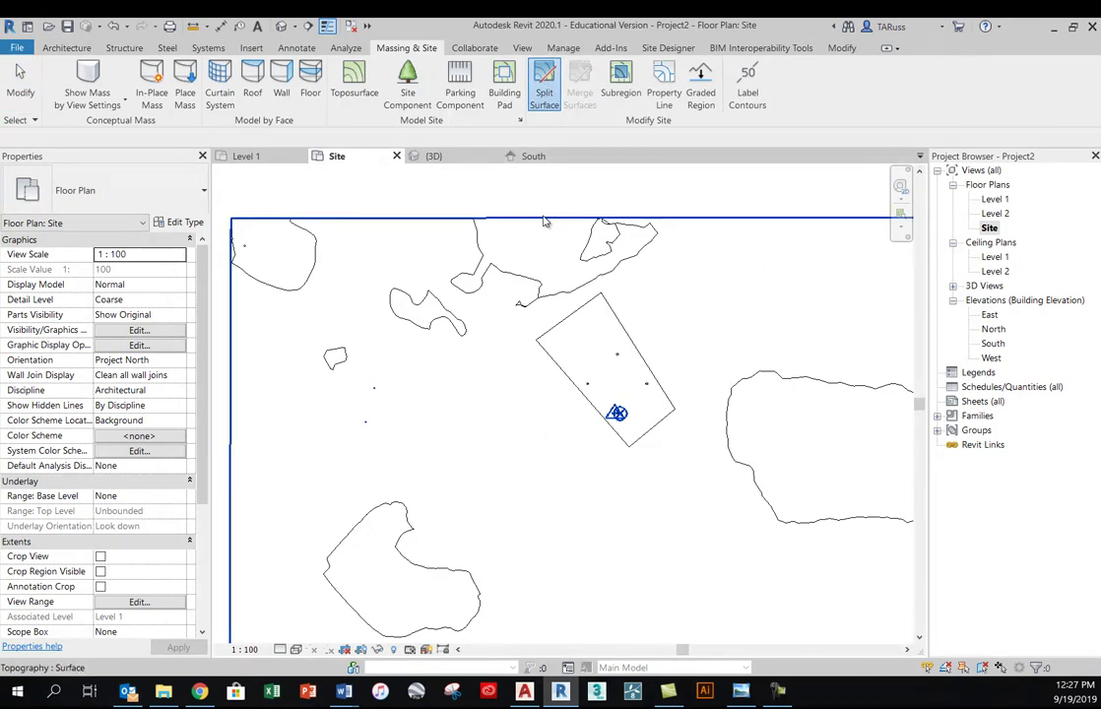
{"action": "left_click", "coordinate": [545, 221]}
{"action": "left_click", "coordinate": [657, 68]}
{"action": "left_click", "coordinate": [504, 285]}
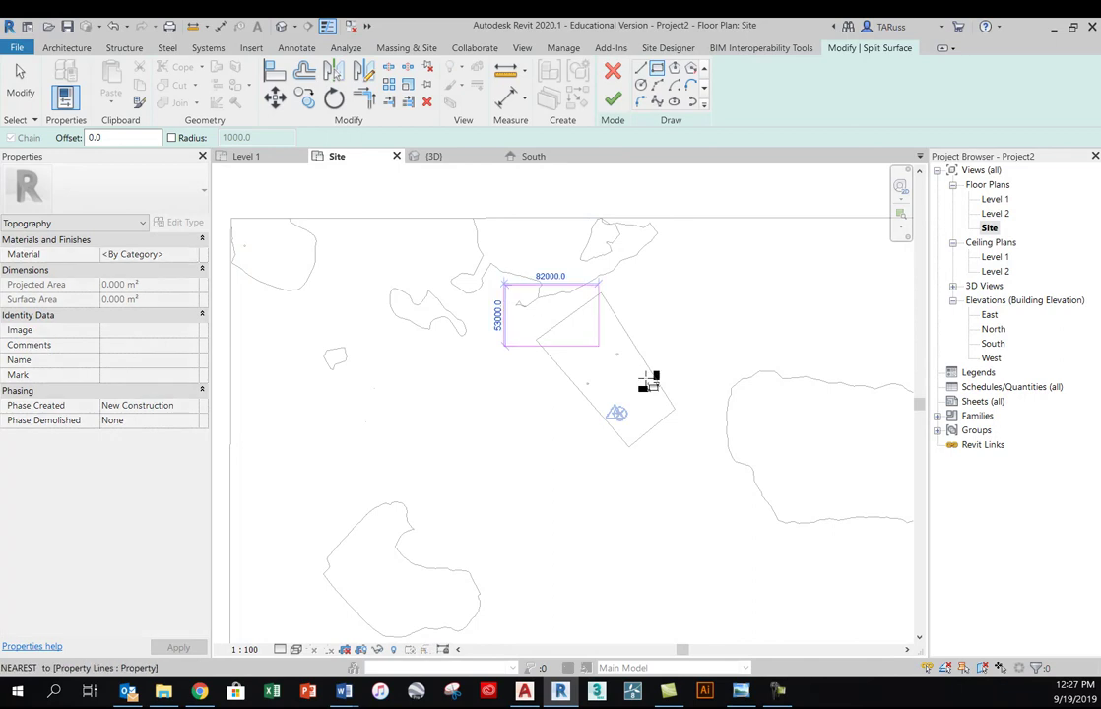
{"action": "left_click", "coordinate": [706, 458]}
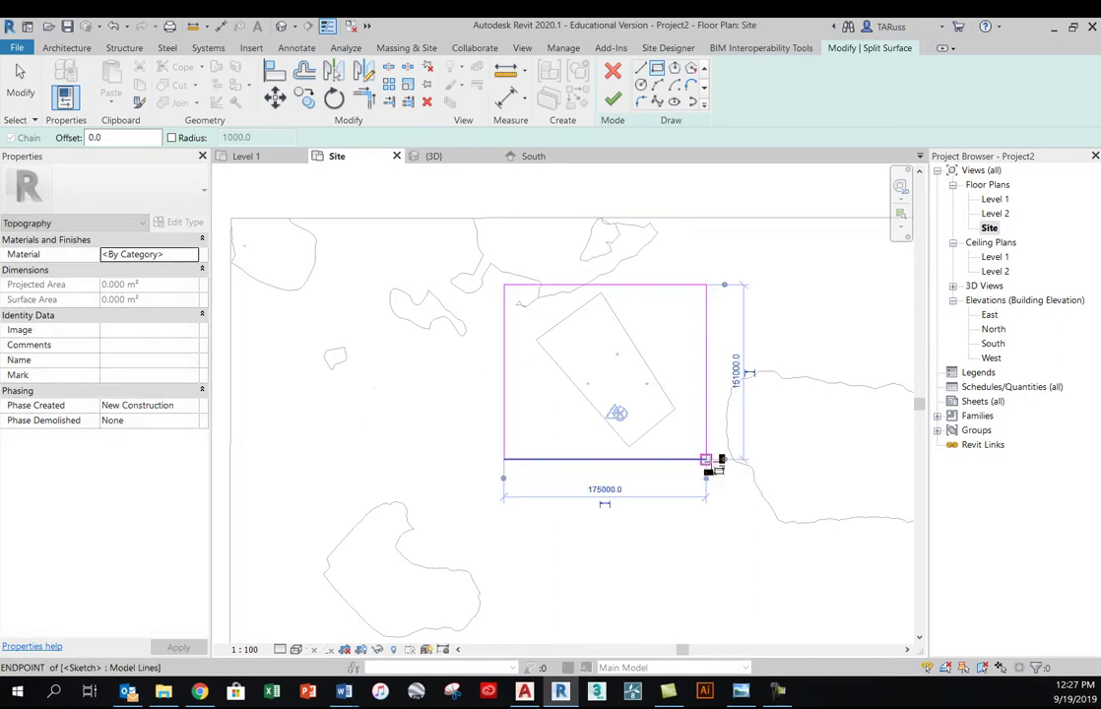
{"action": "left_click", "coordinate": [615, 102]}
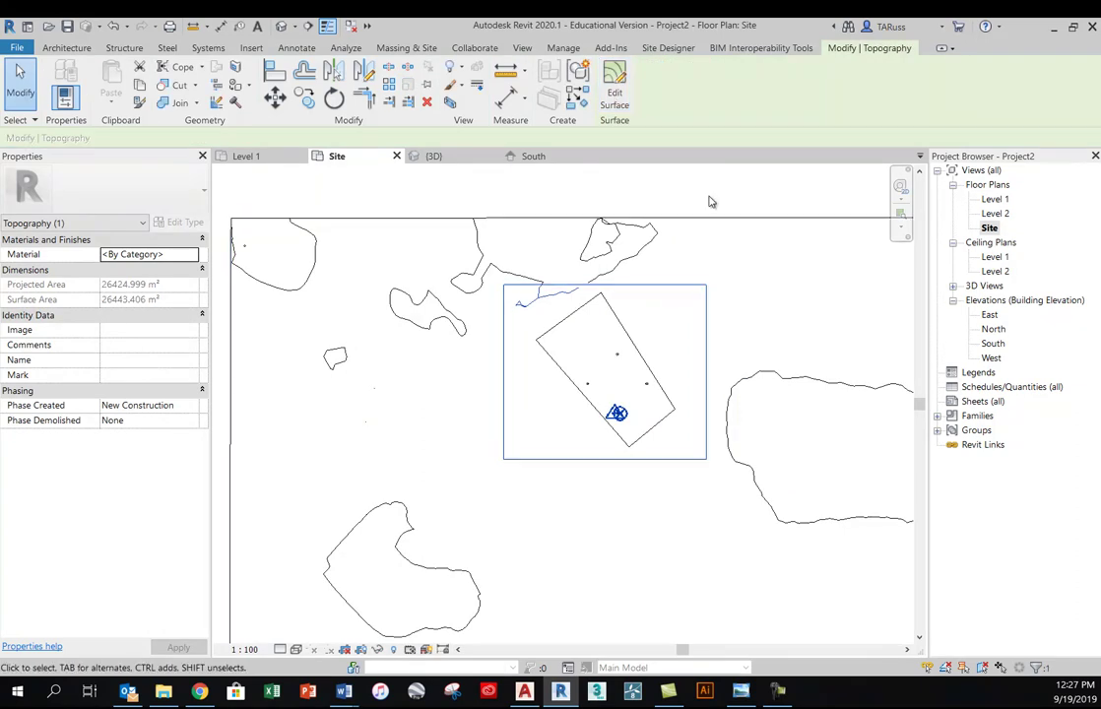
Delete the outer topography piece and zoom to fit the remaining site
{"action": "left_click", "coordinate": [695, 219]}
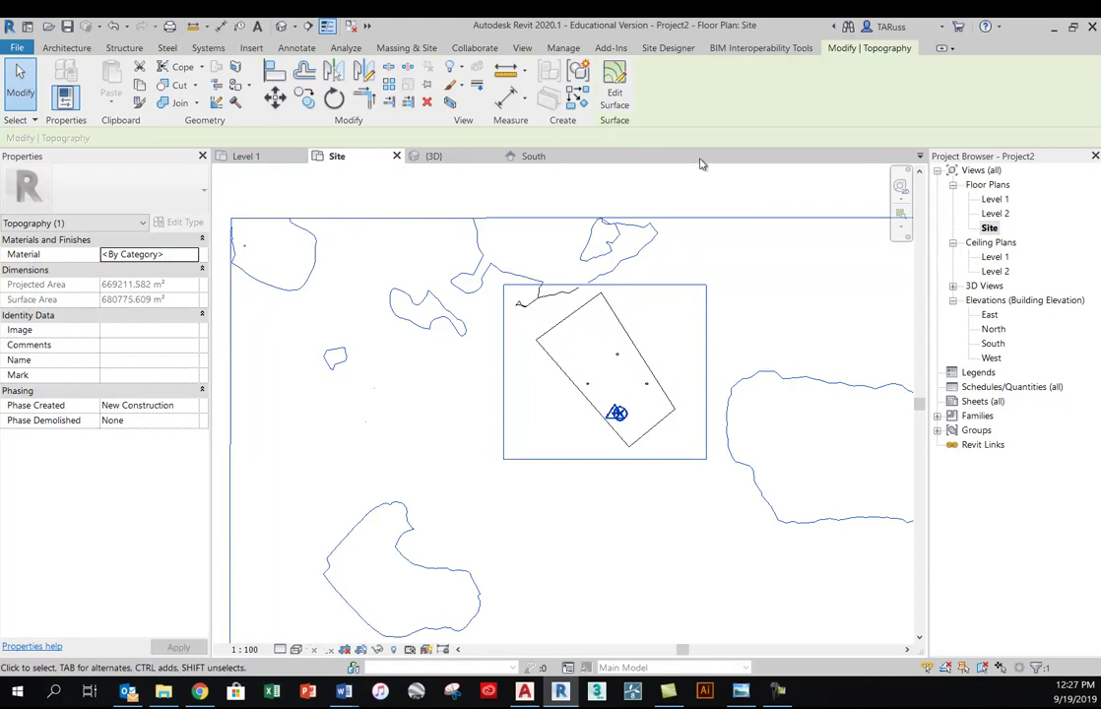
{"action": "left_click", "coordinate": [704, 192]}
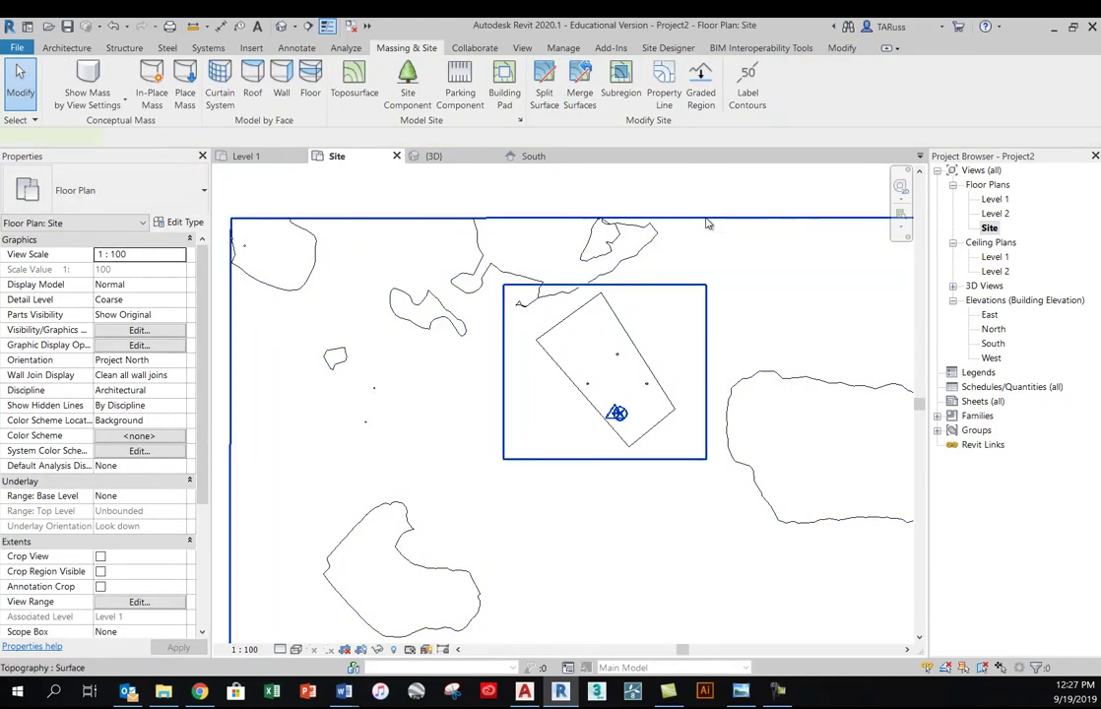
{"action": "left_click", "coordinate": [706, 224]}
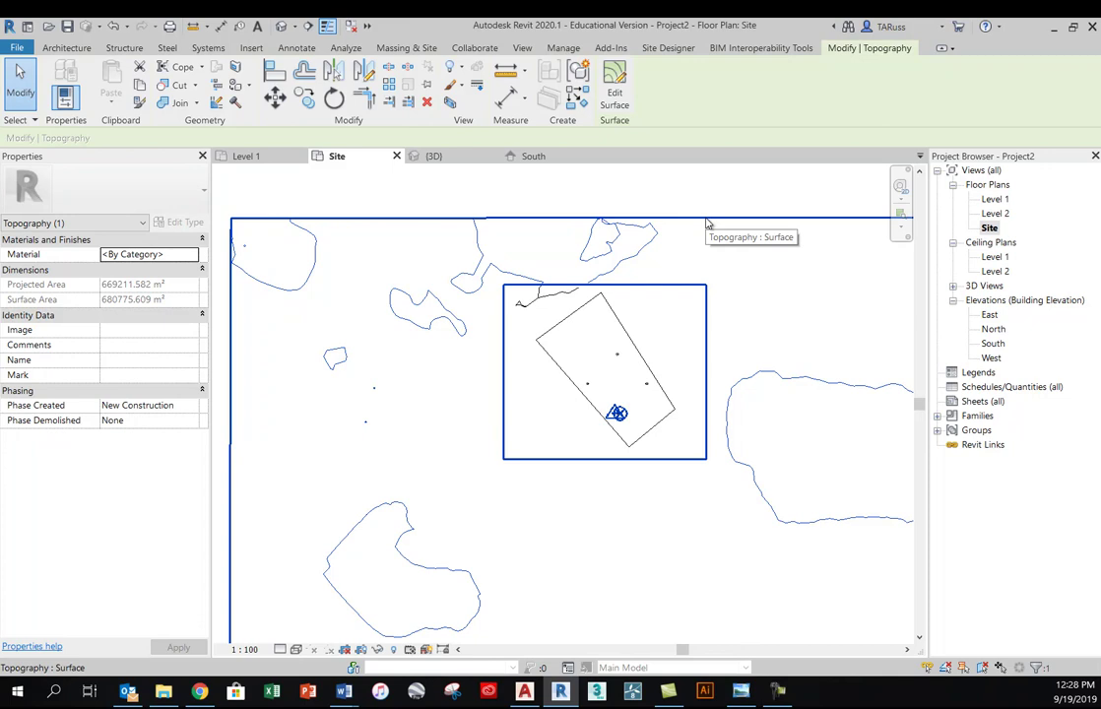
{"action": "key", "text": "Delete"}
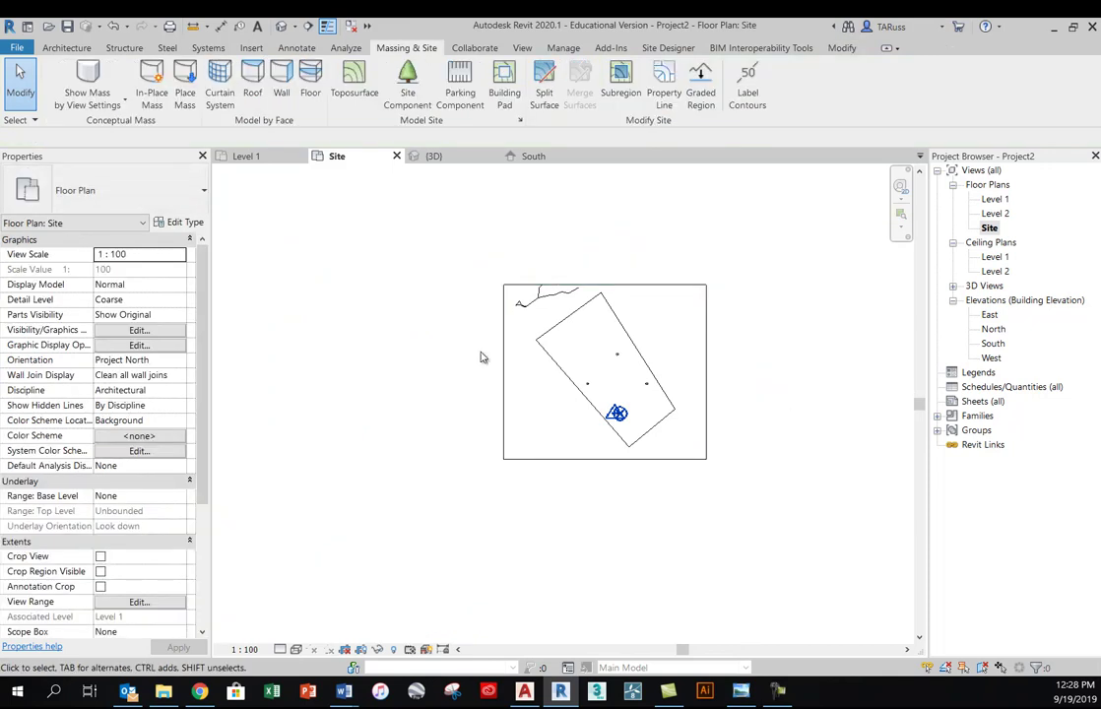
{"action": "key", "text": "z"}
{"action": "key", "text": "f"}
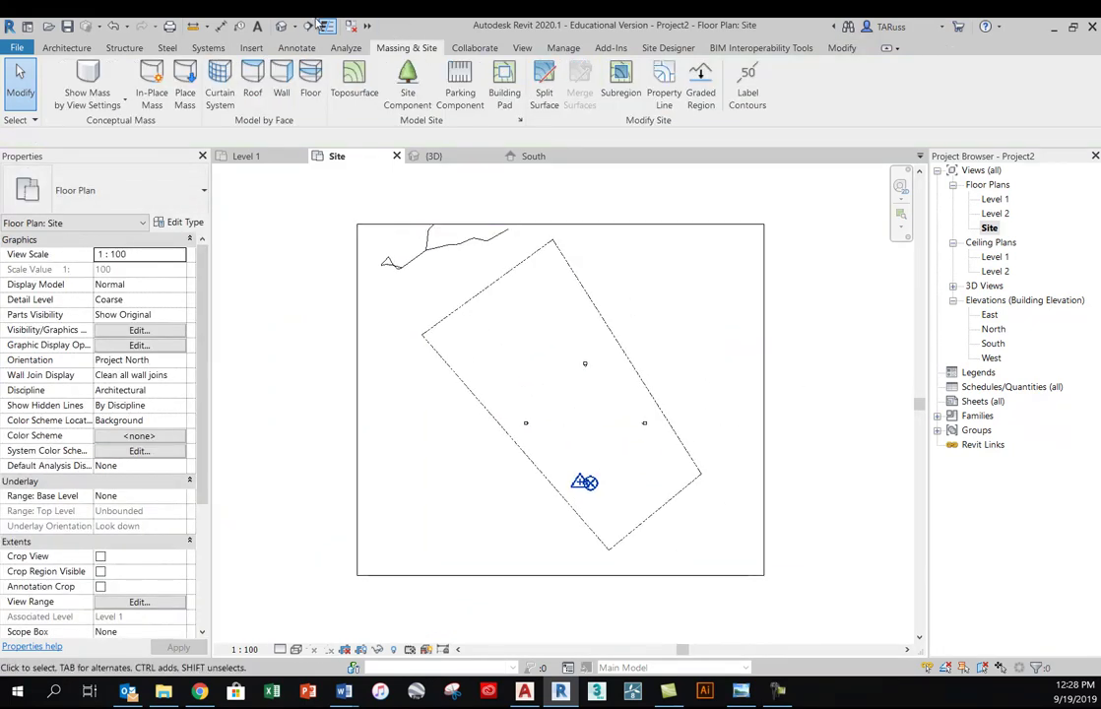
In the default 3D view, hide the 3p2225025.dwg import under Imported Categories
{"action": "left_click", "coordinate": [282, 27]}
{"action": "middle_click_drag", "start_coordinate": [585, 295], "coordinate": [628, 254], "text": "shift"}
{"action": "scroll", "coordinate": [631, 409], "scroll_direction": "down", "scroll_amount": 2}
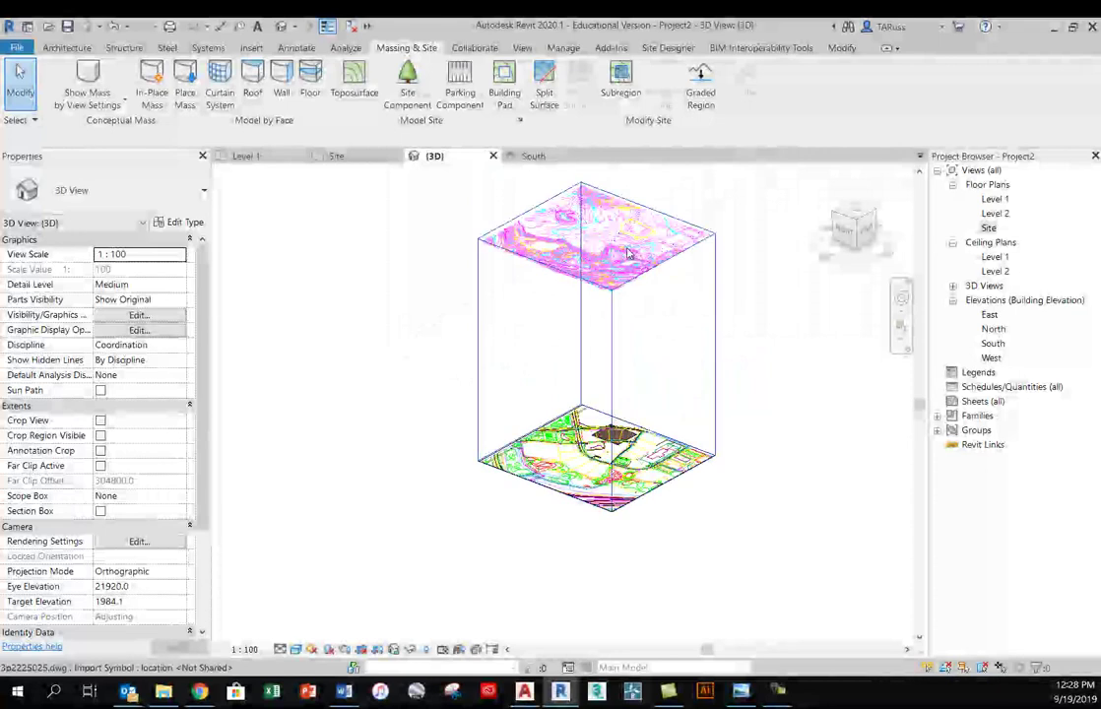
{"action": "left_click", "coordinate": [622, 267]}
{"action": "left_click", "coordinate": [754, 297]}
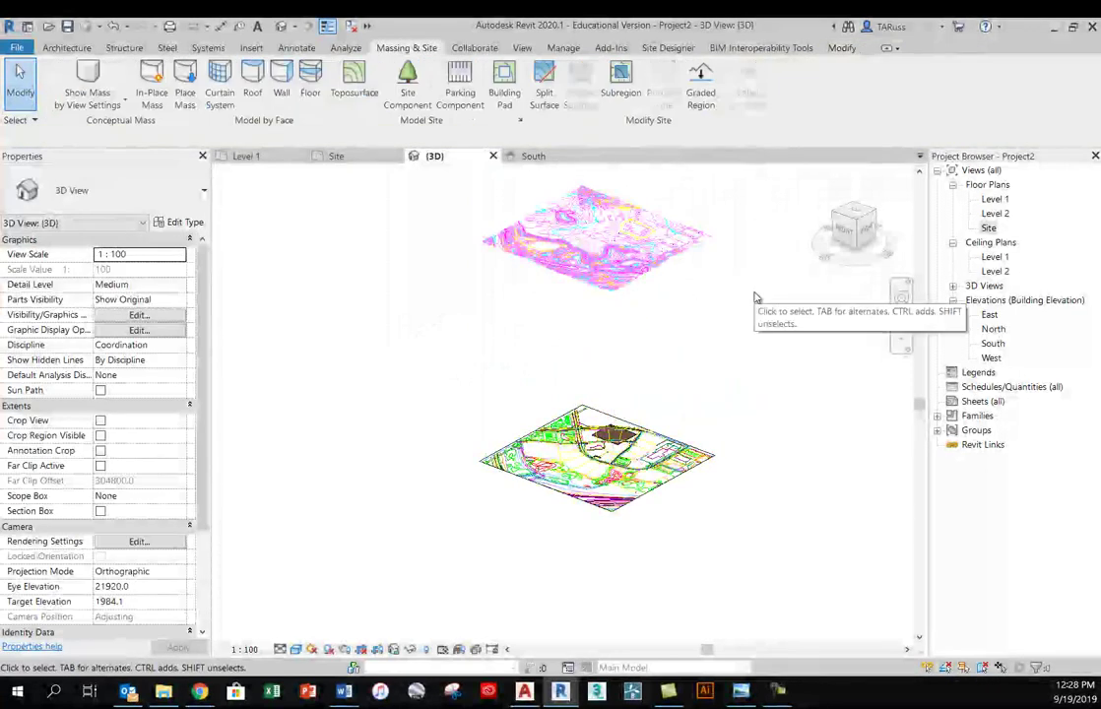
{"action": "key", "text": "g"}
{"action": "left_click", "coordinate": [549, 107]}
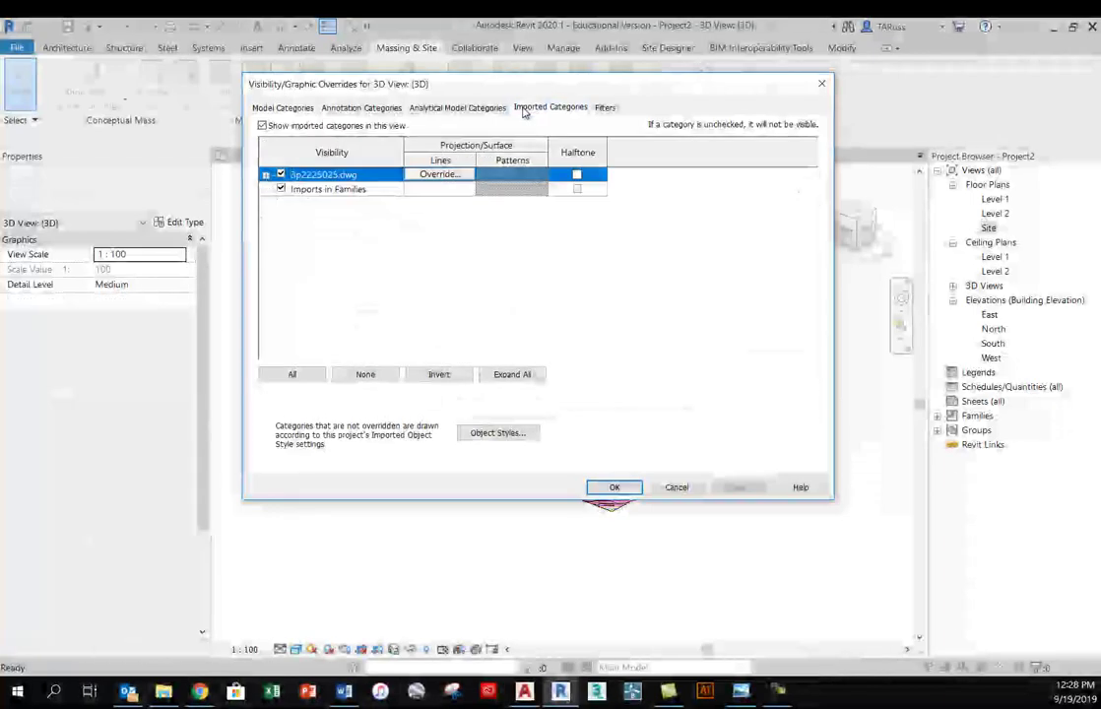
{"action": "left_click", "coordinate": [621, 492]}
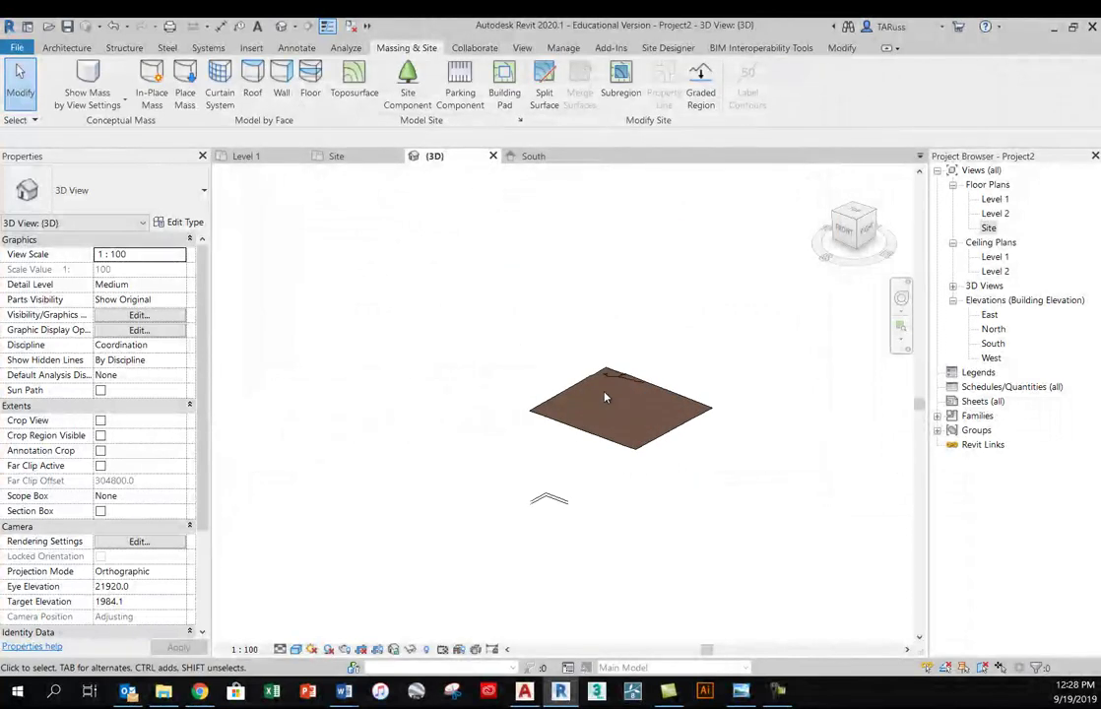
Return to the Site floor plan view
{"action": "scroll", "coordinate": [606, 397], "scroll_direction": "up", "scroll_amount": 2}
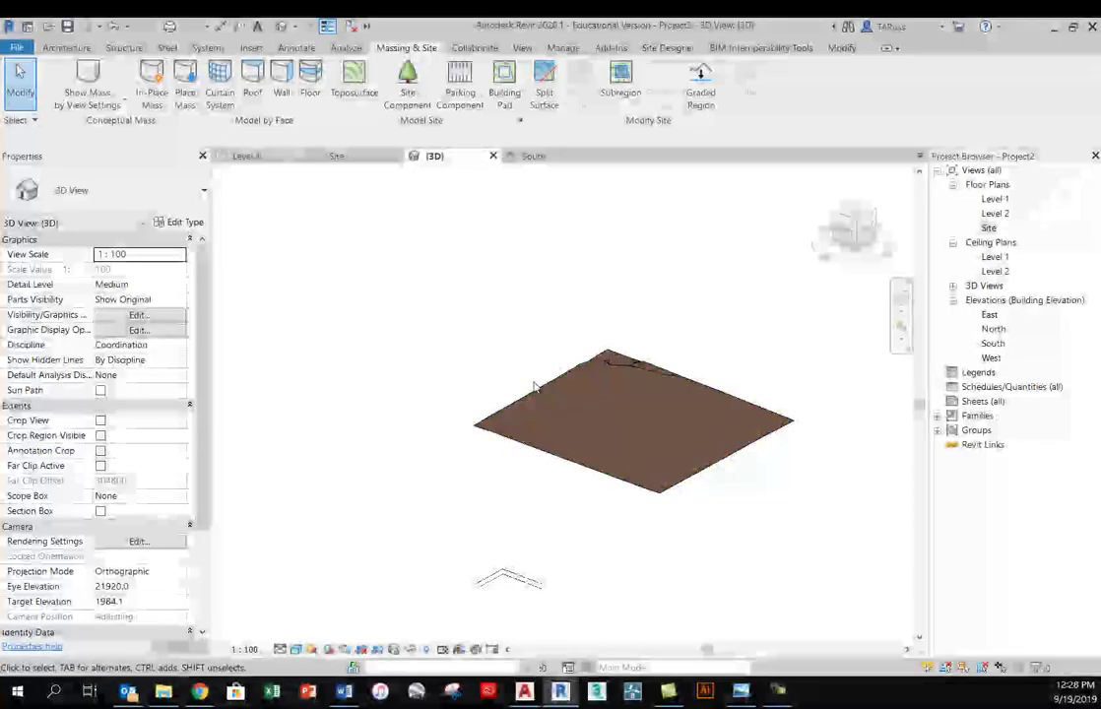
{"action": "double_click", "coordinate": [989, 228]}
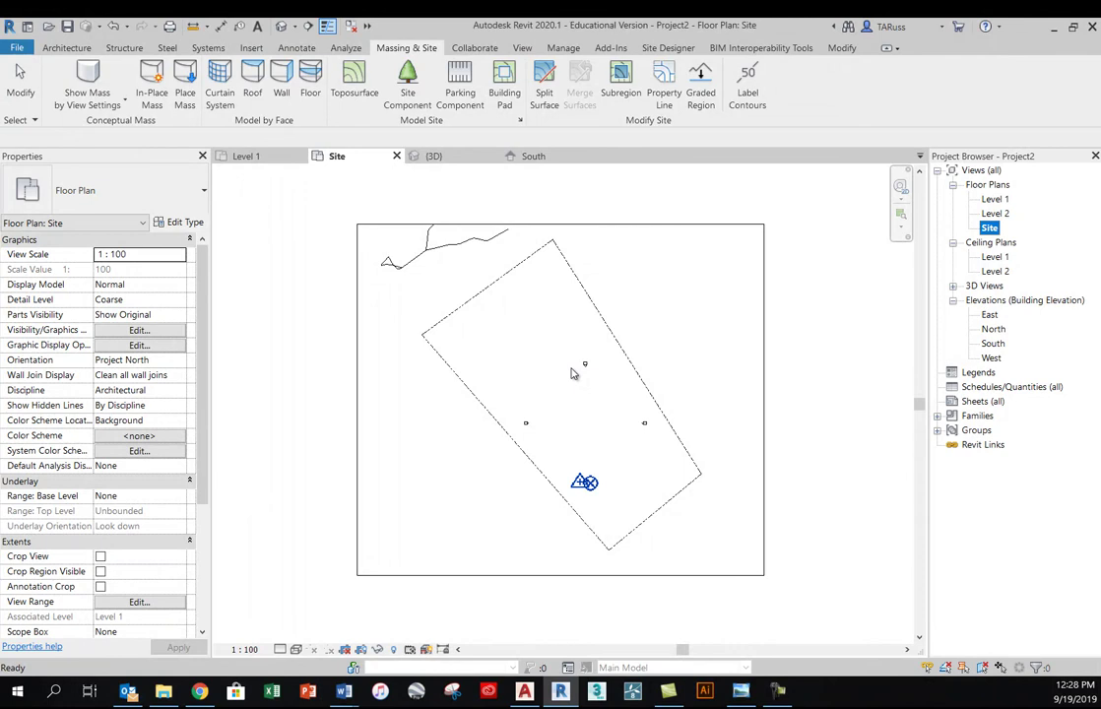
{"action": "left_click", "coordinate": [577, 210]}
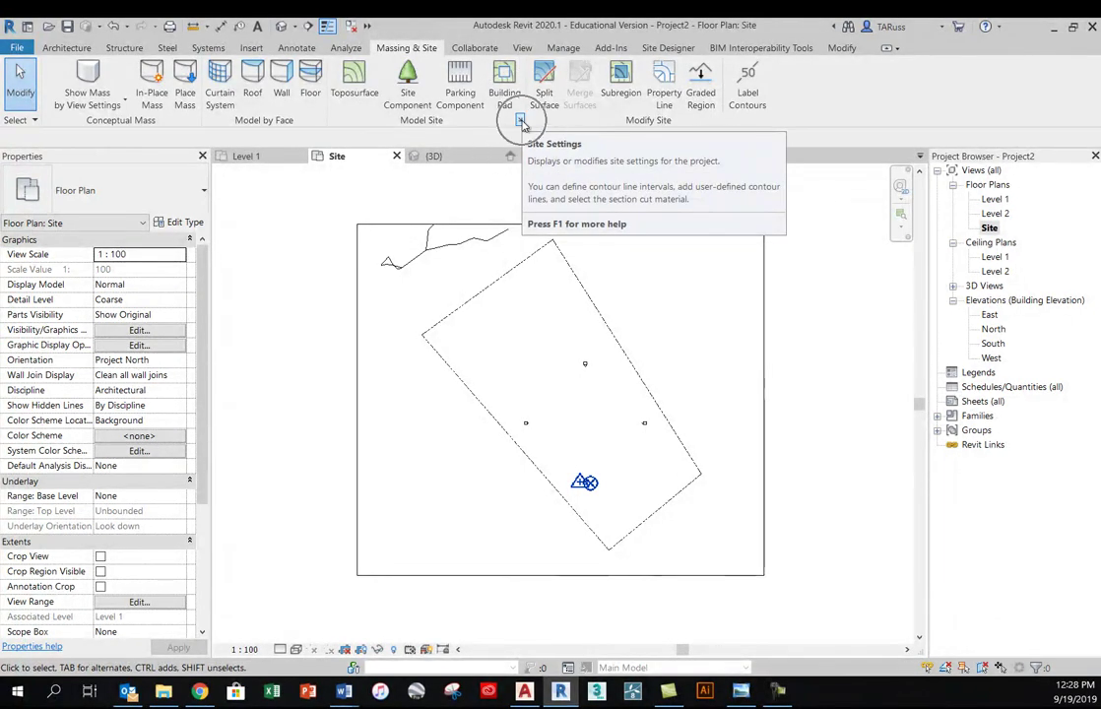
Open Site Settings, widen the Stop column, and insert a second additional contour row
{"action": "left_click", "coordinate": [456, 98]}
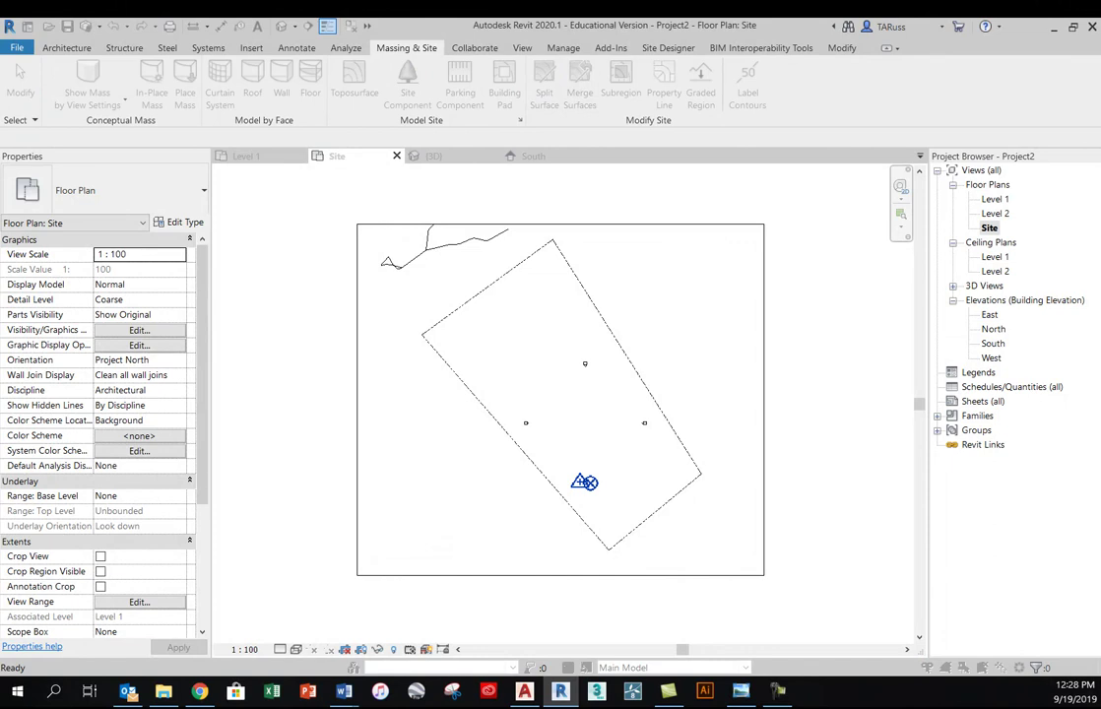
{"action": "left_click_drag", "start_coordinate": [551, 128], "coordinate": [820, 84]}
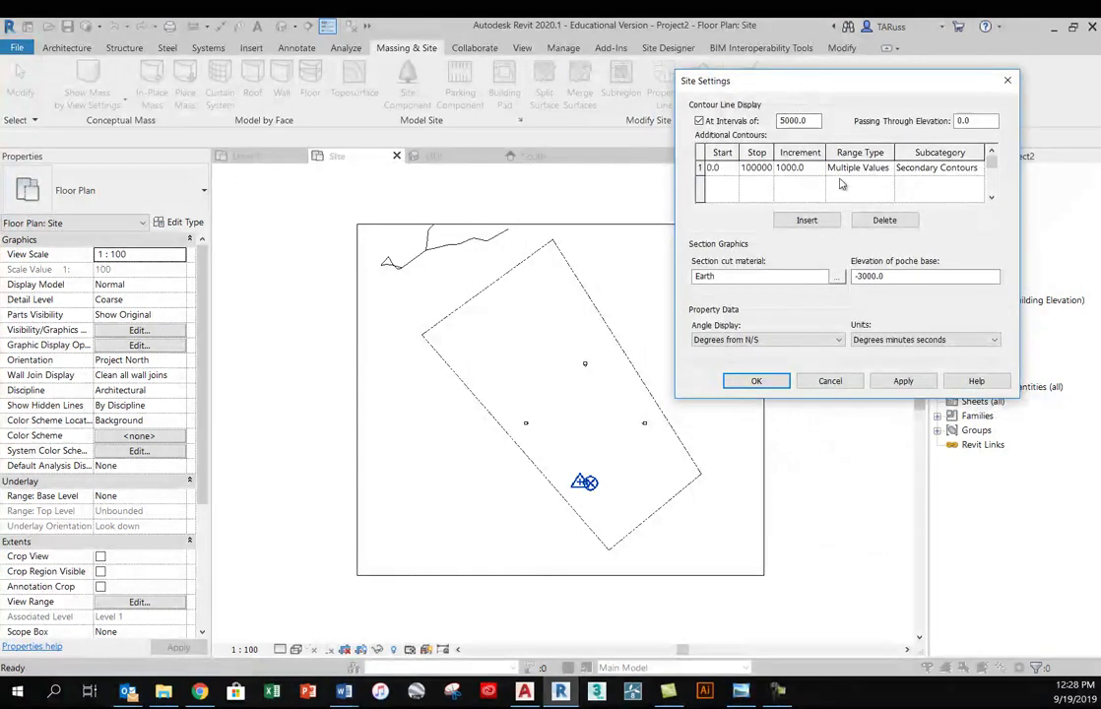
{"action": "left_click_drag", "start_coordinate": [772, 152], "coordinate": [856, 152]}
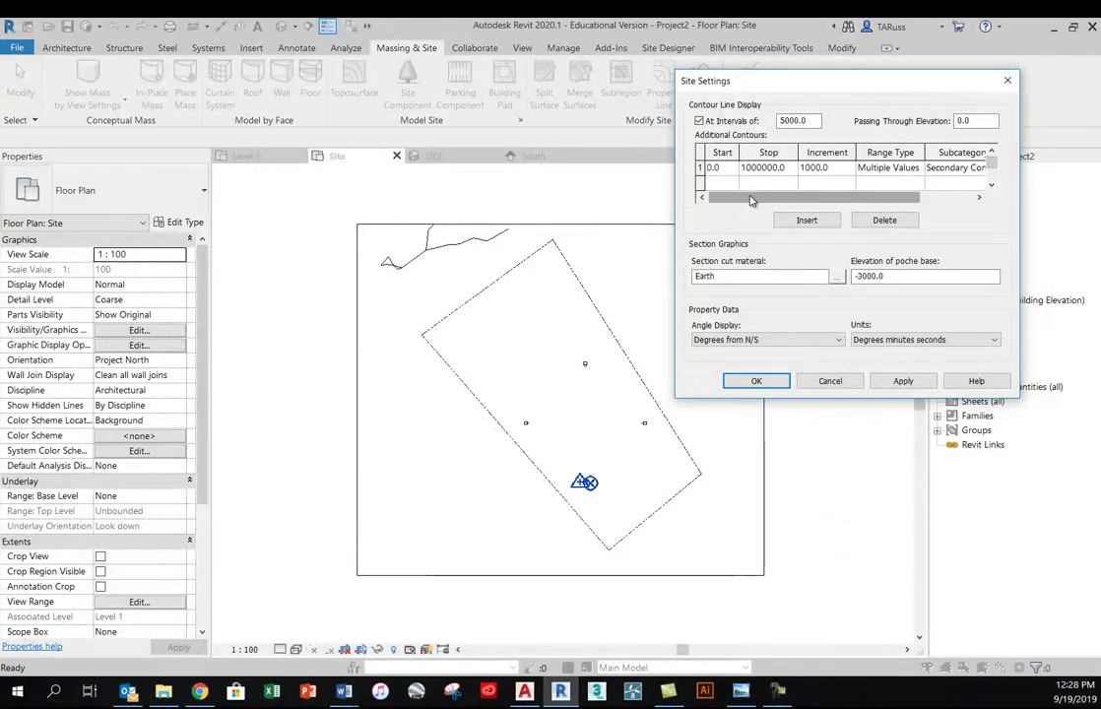
{"action": "left_click", "coordinate": [805, 222]}
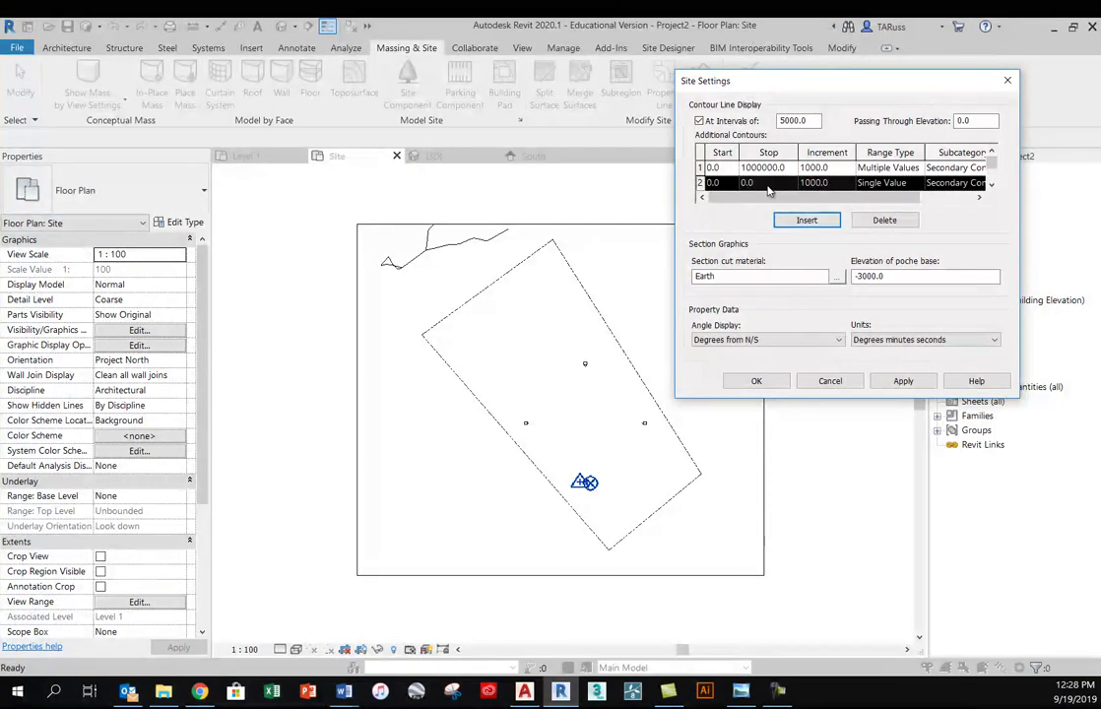
{"action": "left_click", "coordinate": [763, 170]}
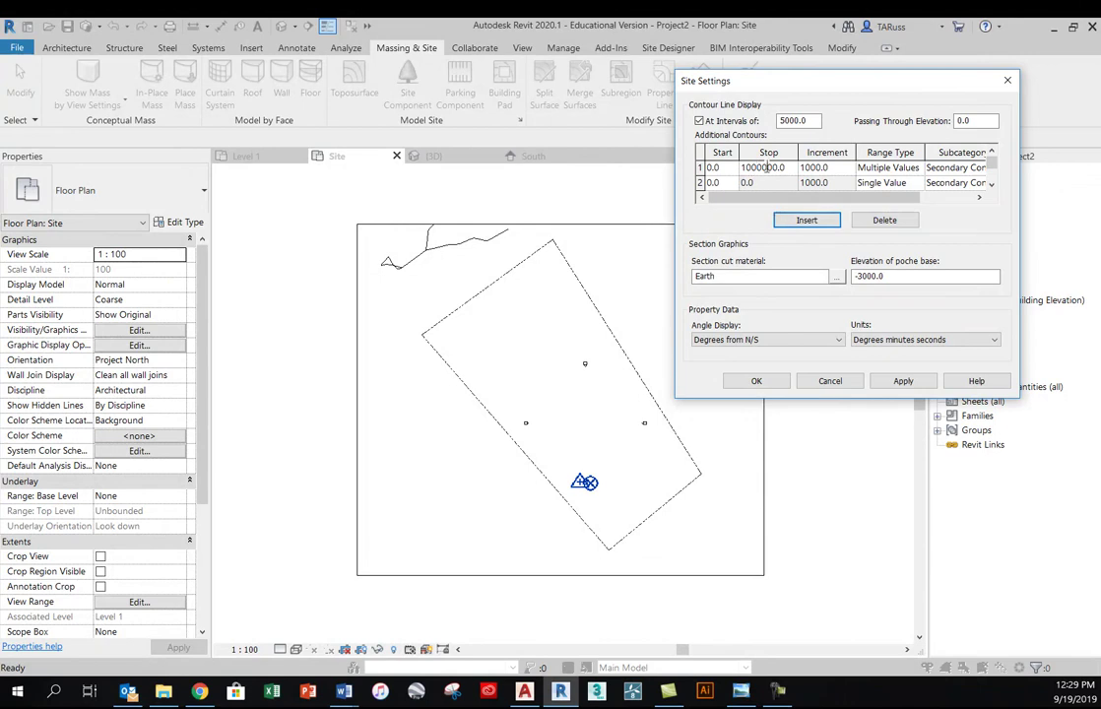
{"action": "left_click", "coordinate": [772, 199]}
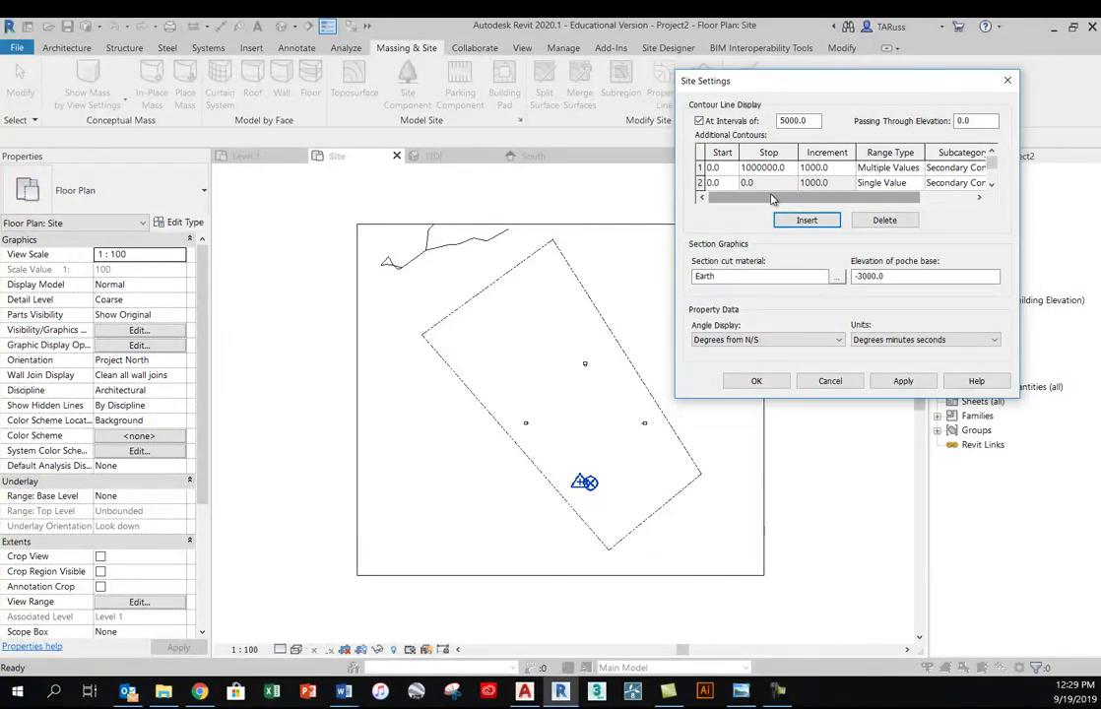
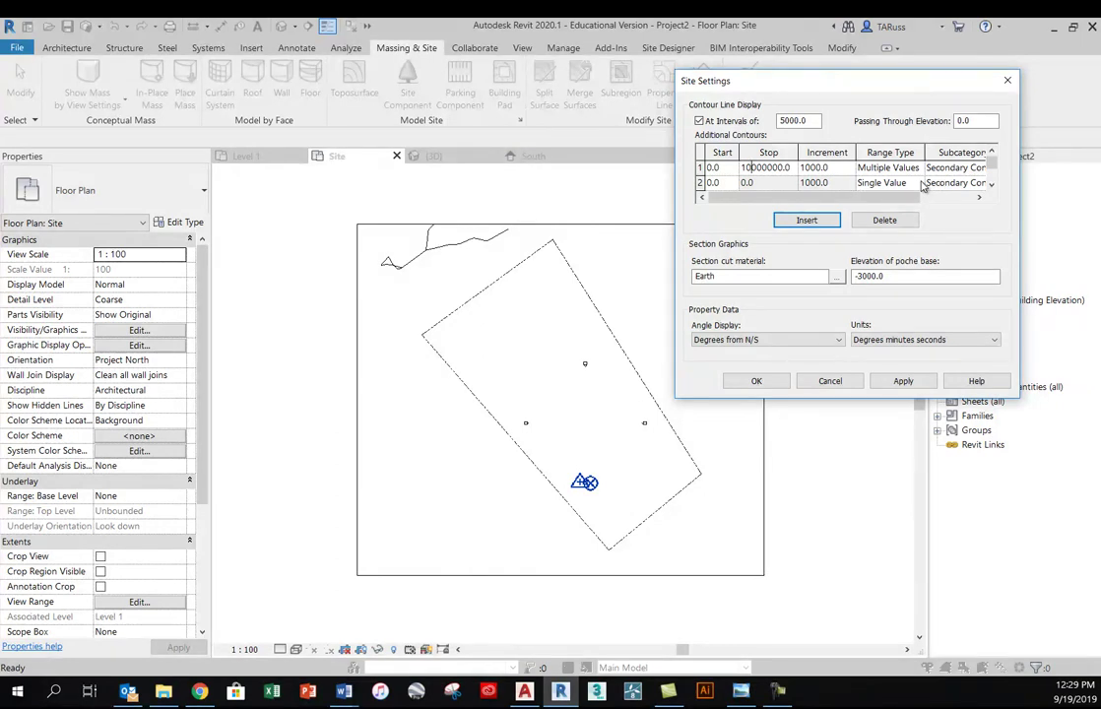
Set both contour rows to Multiple Values, the first to Primary Contours, and stop at 10000000
{"action": "left_click", "coordinate": [920, 185]}
{"action": "left_click", "coordinate": [891, 183]}
{"action": "left_click", "coordinate": [898, 210]}
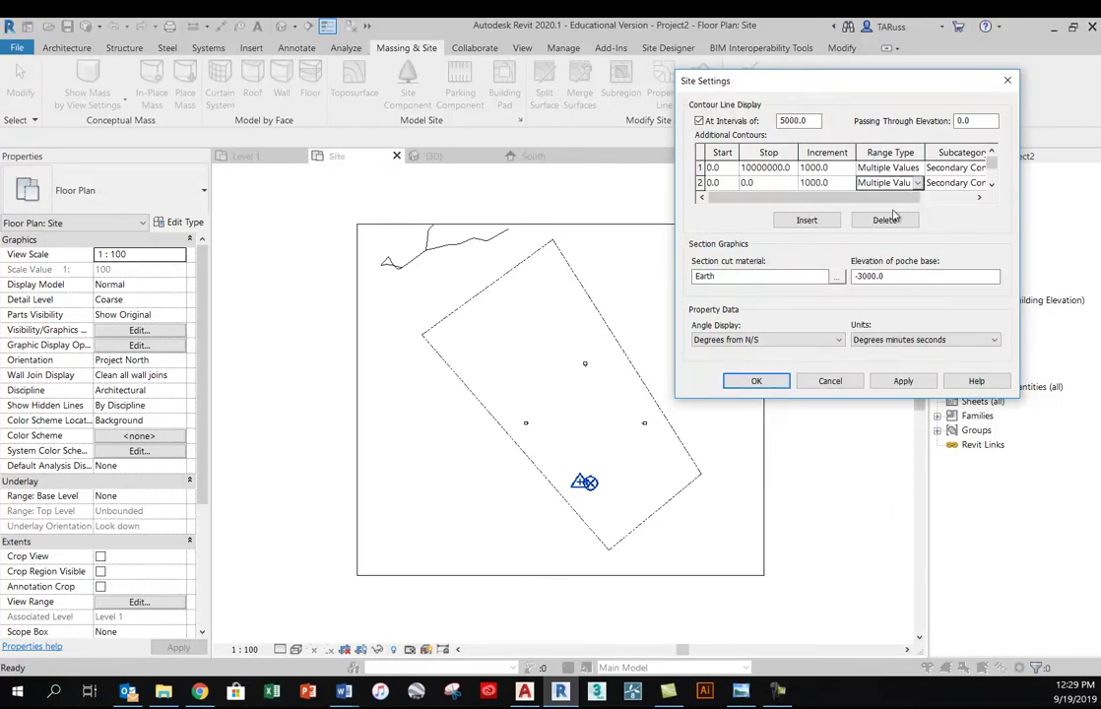
{"action": "left_click", "coordinate": [982, 187]}
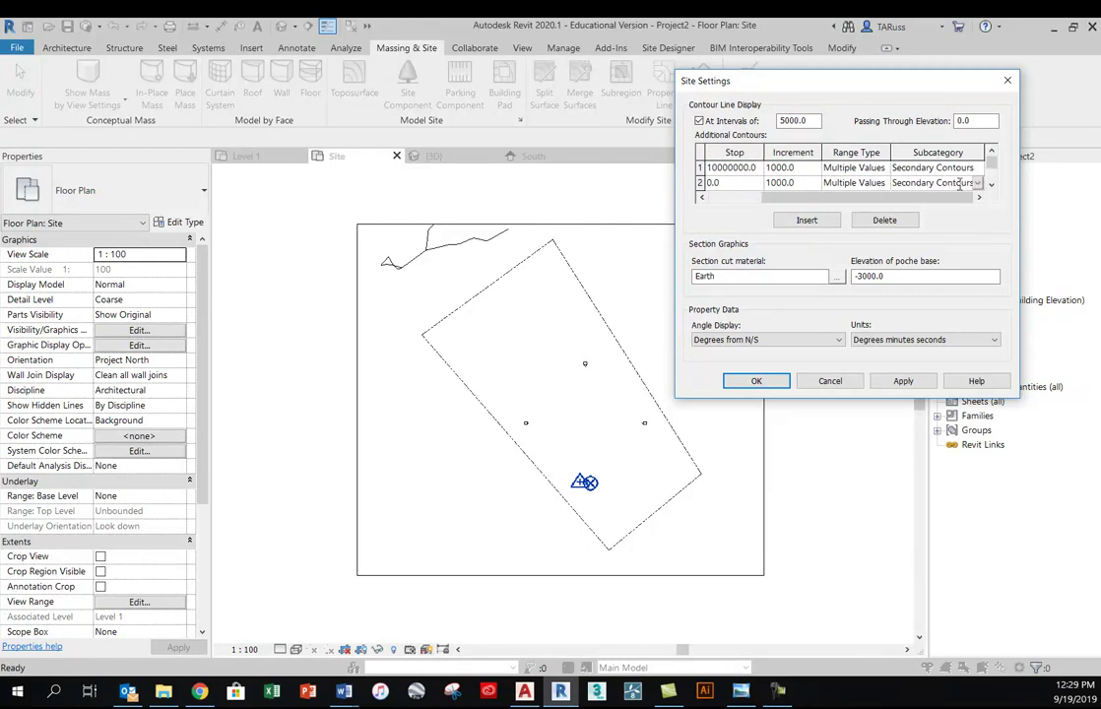
{"action": "left_click", "coordinate": [980, 168]}
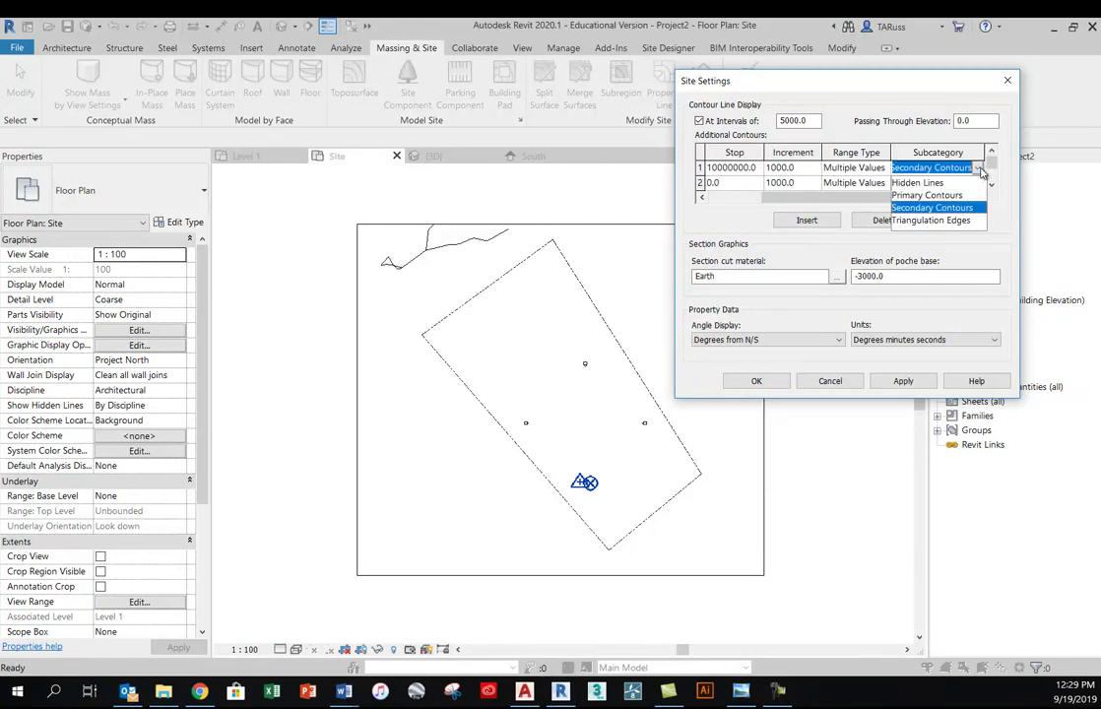
{"action": "left_click", "coordinate": [921, 195]}
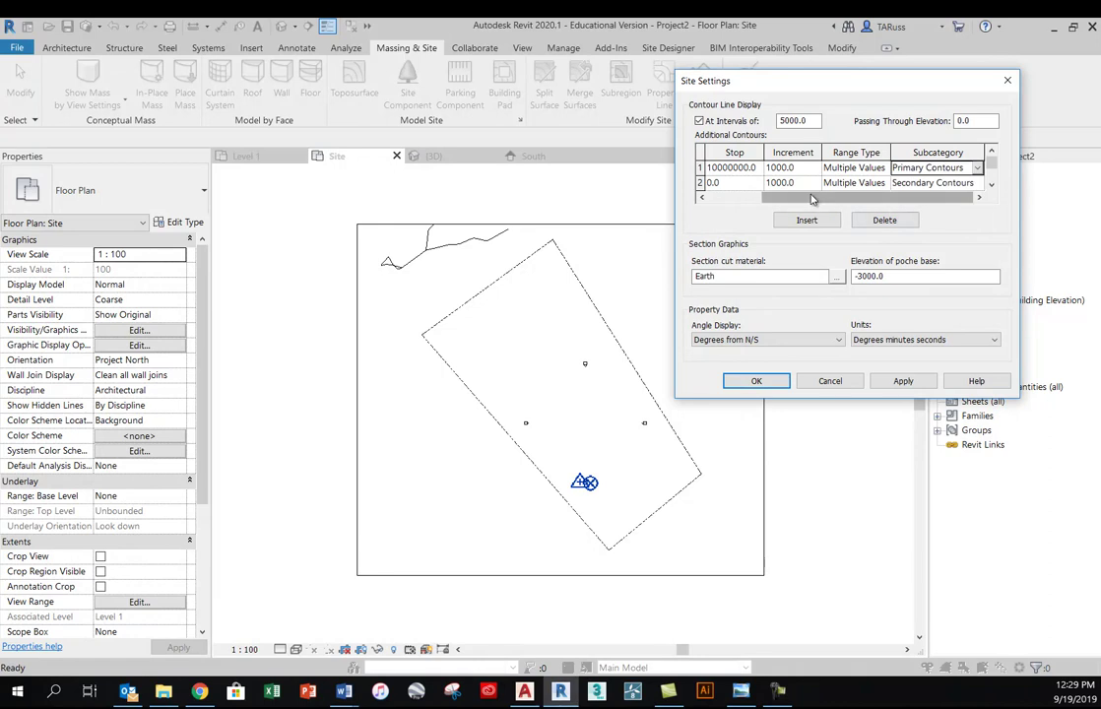
{"action": "left_click", "coordinate": [740, 183]}
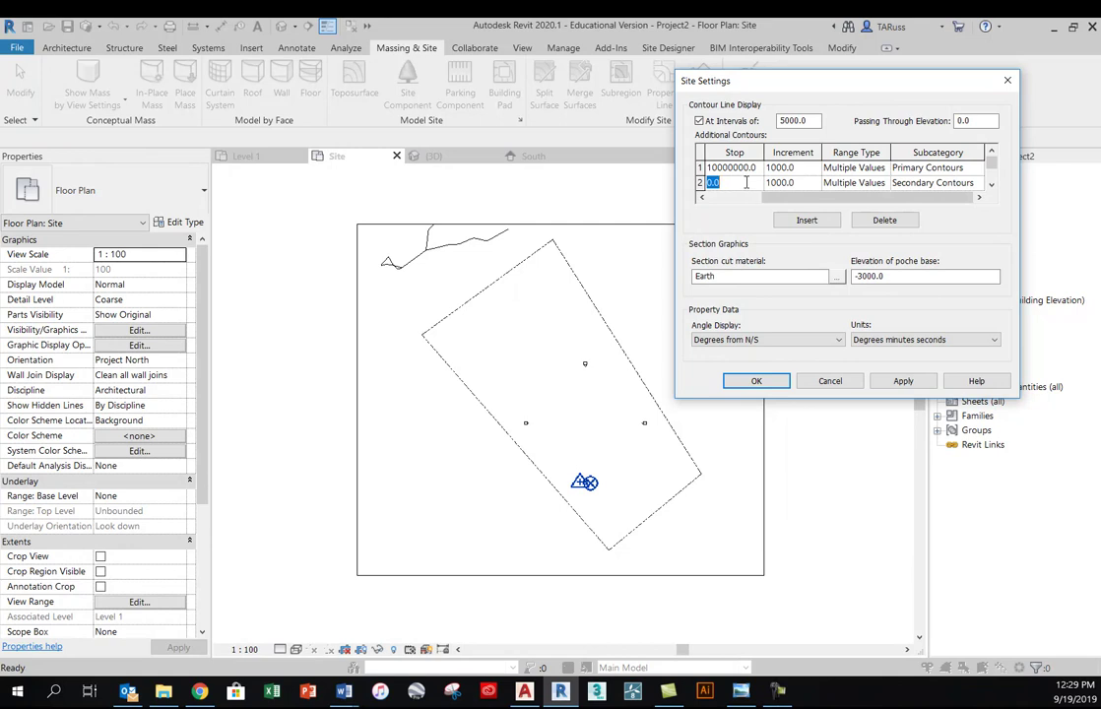
{"action": "type", "text": "10000000"}
{"action": "key", "text": "Tab"}
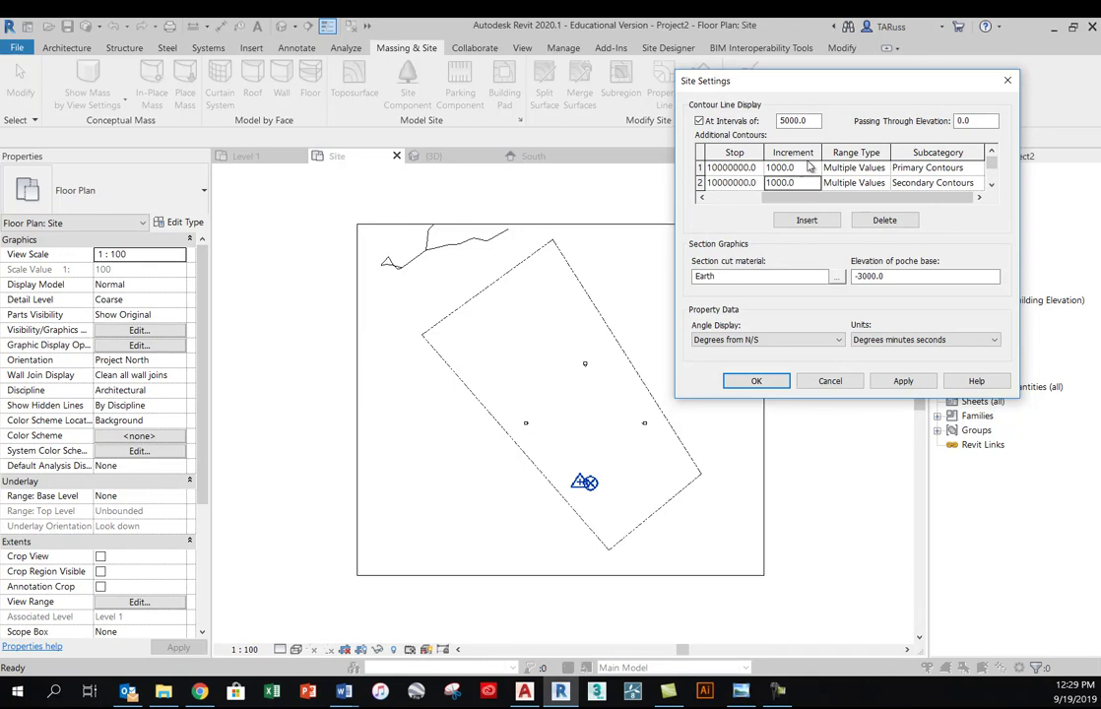
Use contour increments of 500 primary and 100 secondary, then apply and close Site Settings
{"action": "left_click", "coordinate": [805, 168]}
{"action": "type", "text": "500"}
{"action": "left_click", "coordinate": [806, 183]}
{"action": "type", "text": "1"}
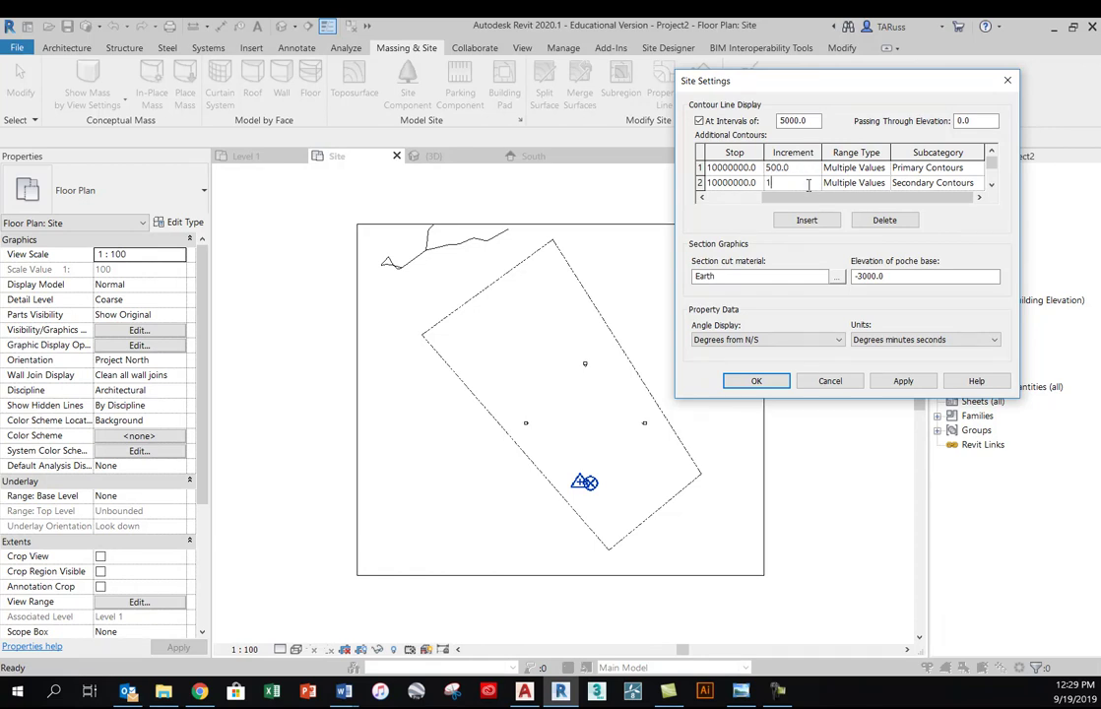
{"action": "type", "text": "00"}
{"action": "key", "text": "Tab"}
{"action": "left_click", "coordinate": [900, 381]}
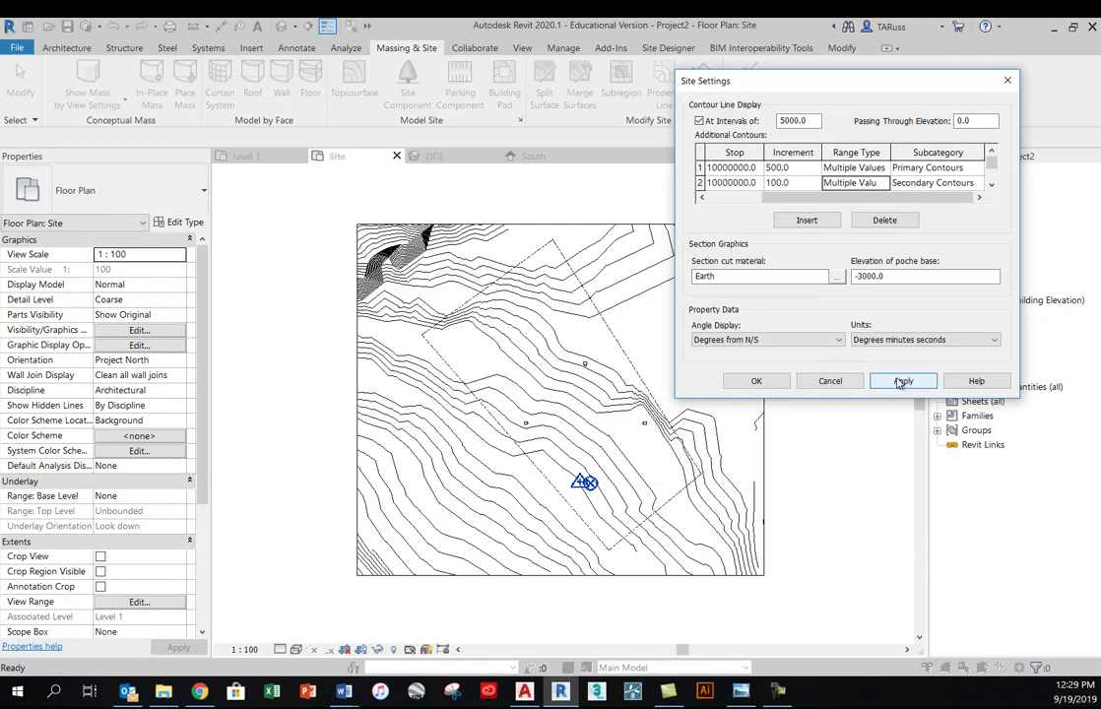
{"action": "left_click", "coordinate": [899, 382]}
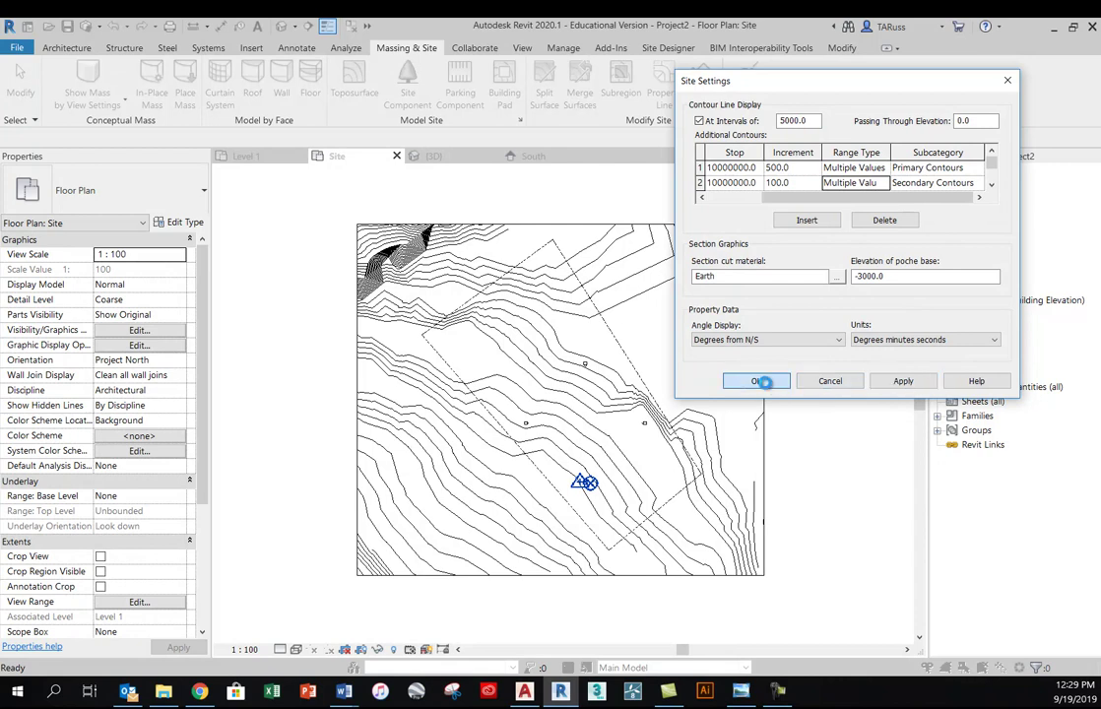
{"action": "left_click", "coordinate": [759, 381]}
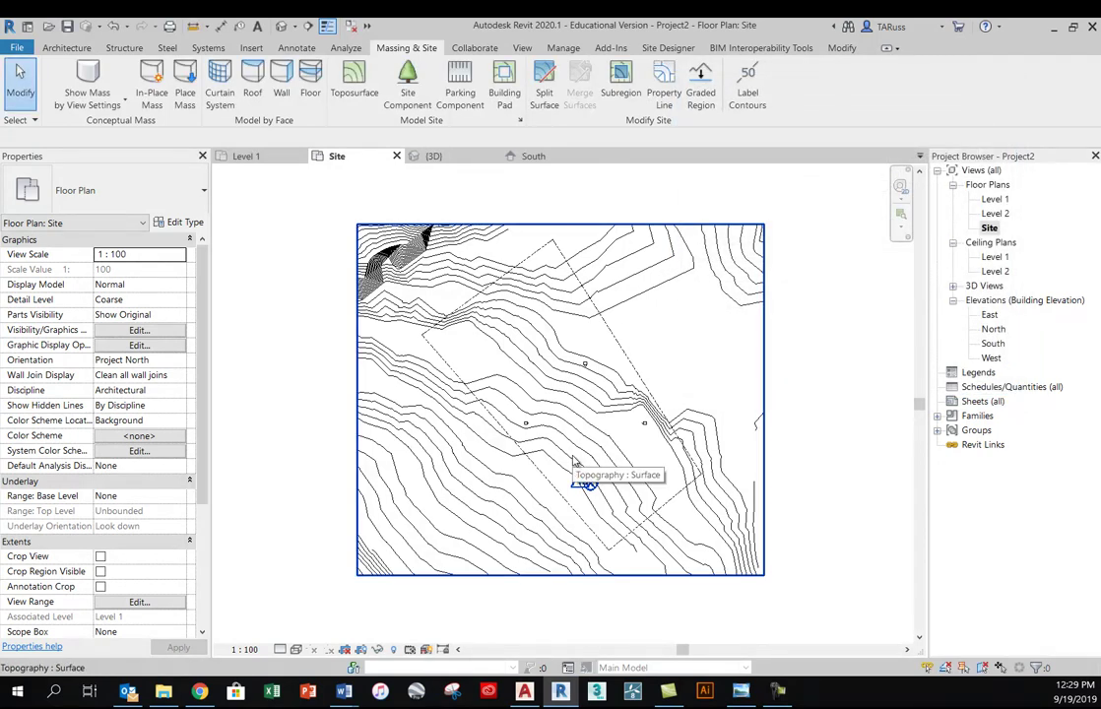
Zoom into the contoured site plan and bring up the Architecture tools
{"action": "middle_click_drag", "start_coordinate": [608, 487], "coordinate": [610, 461]}
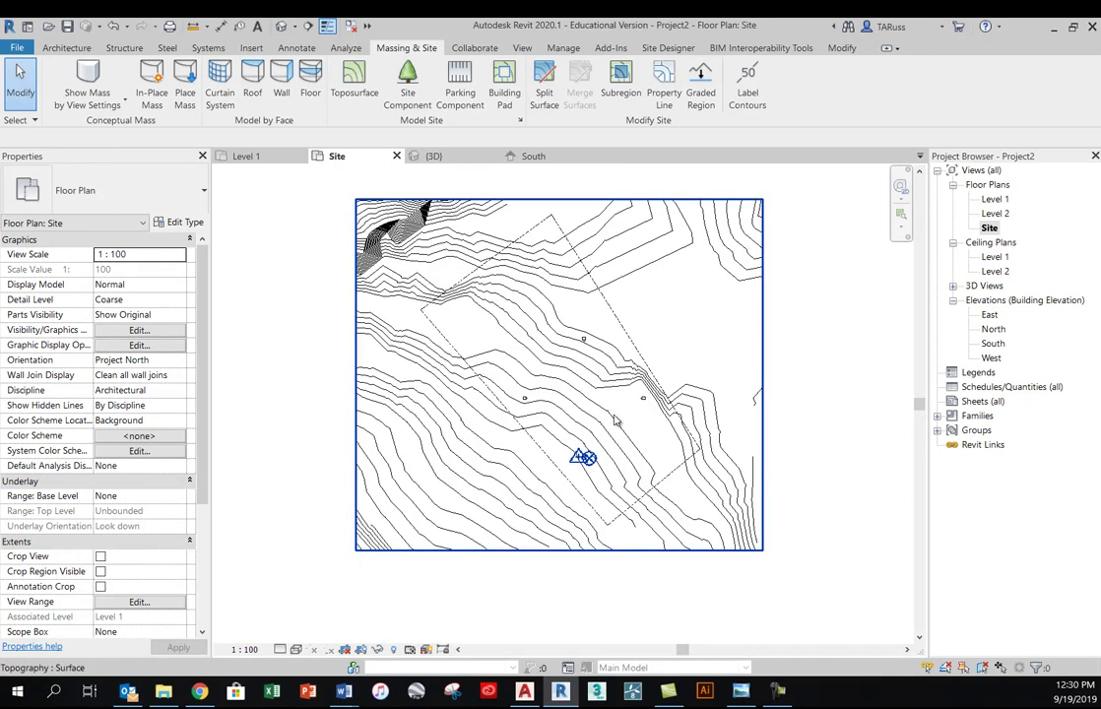
{"action": "scroll", "coordinate": [616, 424], "scroll_direction": "up", "scroll_amount": 2}
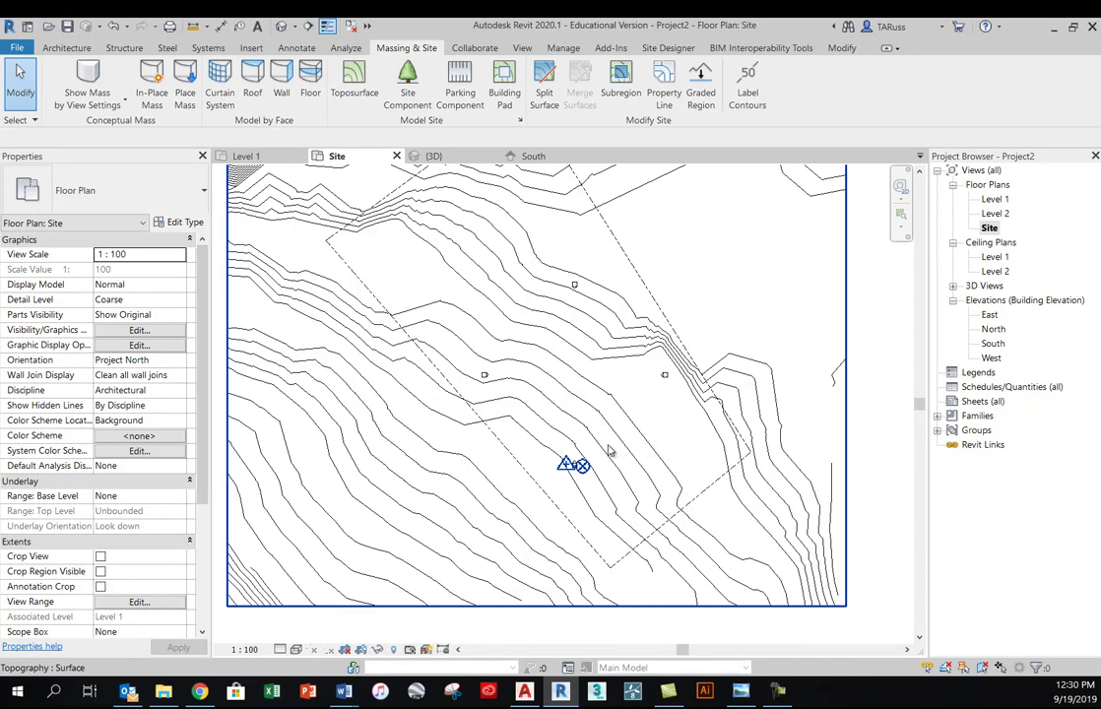
{"action": "scroll", "coordinate": [634, 481], "scroll_direction": "up", "scroll_amount": 2}
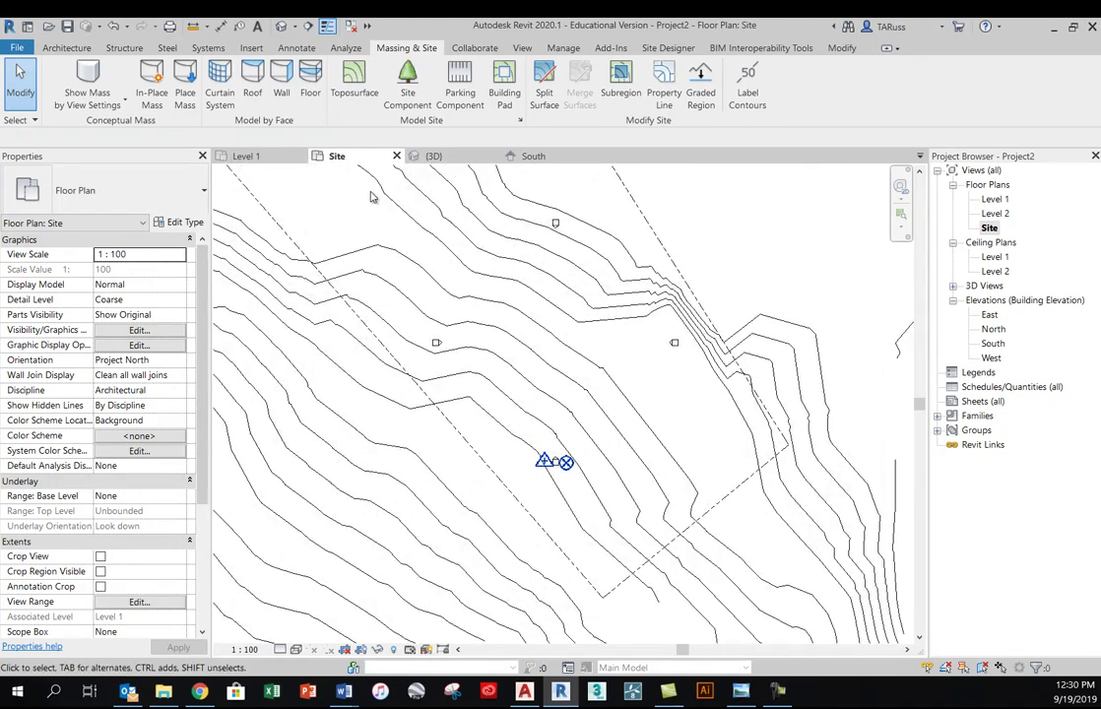
{"action": "left_click", "coordinate": [61, 48]}
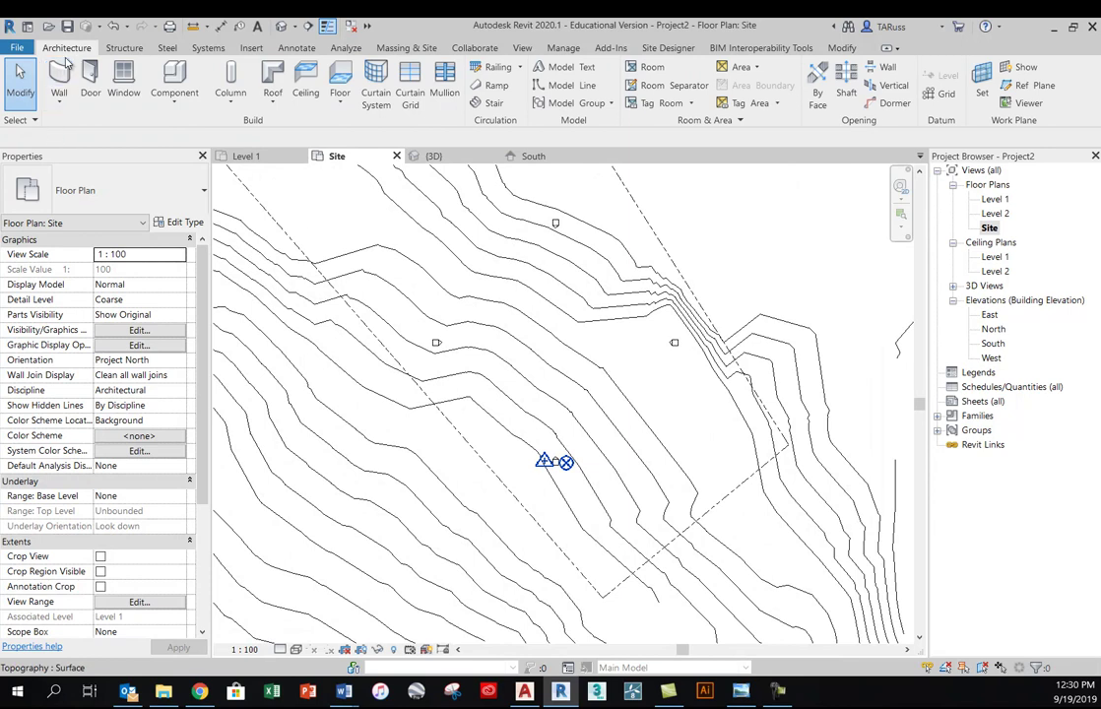
Start a Generic - 200mm wall from Level 1 using the Pick Lines draw method
{"action": "left_click", "coordinate": [60, 81]}
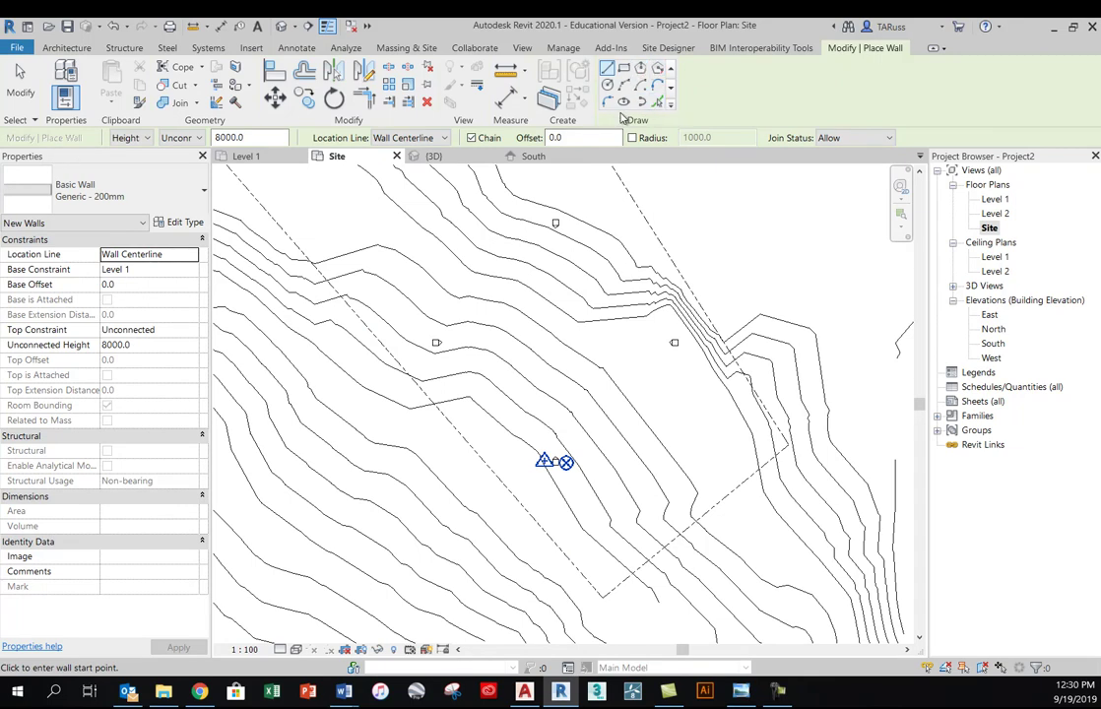
{"action": "left_click", "coordinate": [671, 86]}
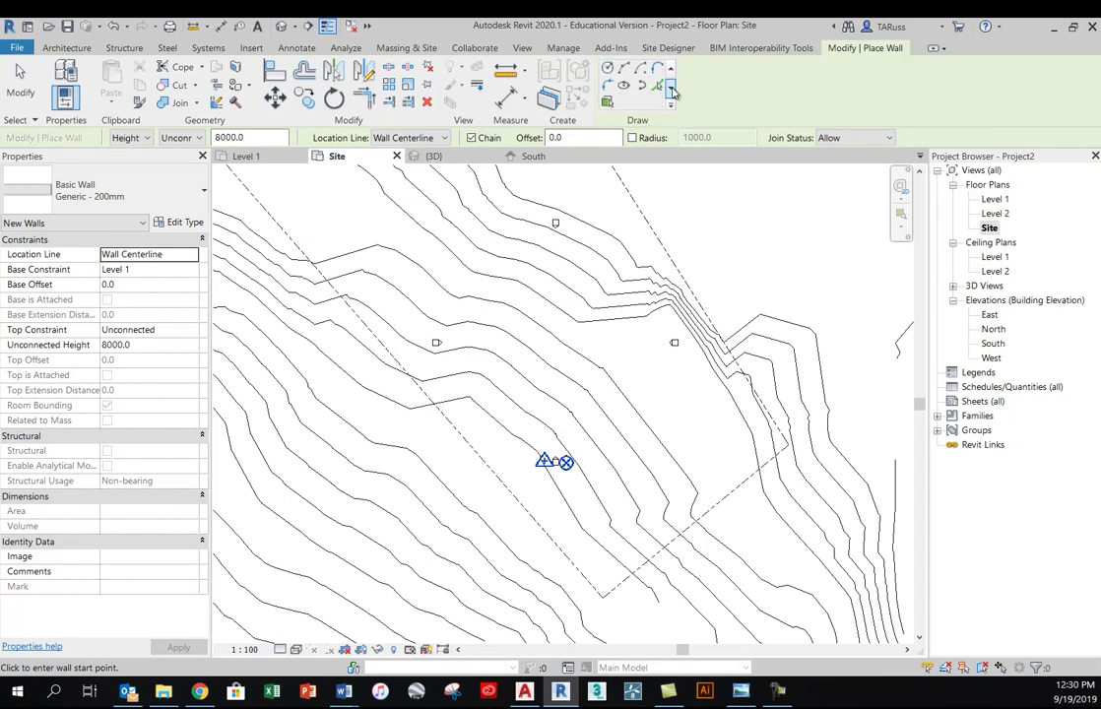
{"action": "left_click", "coordinate": [659, 86]}
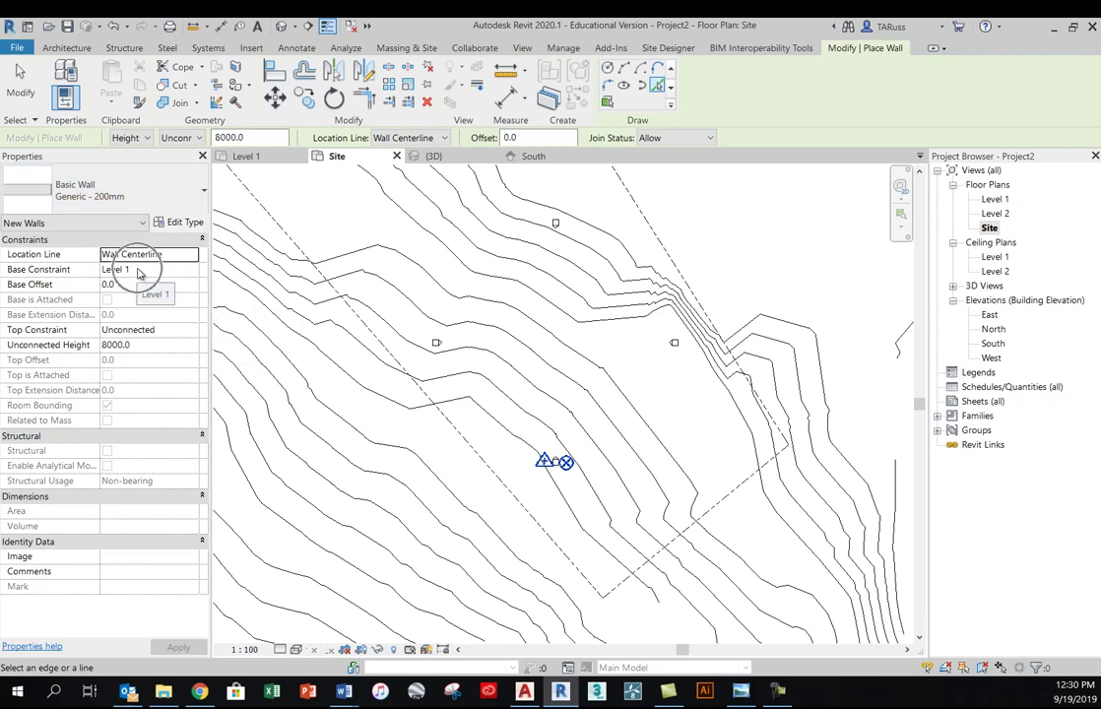
{"action": "left_click", "coordinate": [192, 332]}
Place Level 2-high walls 15000 off the property line and 20000 beyond that wall
{"action": "left_click", "coordinate": [160, 370]}
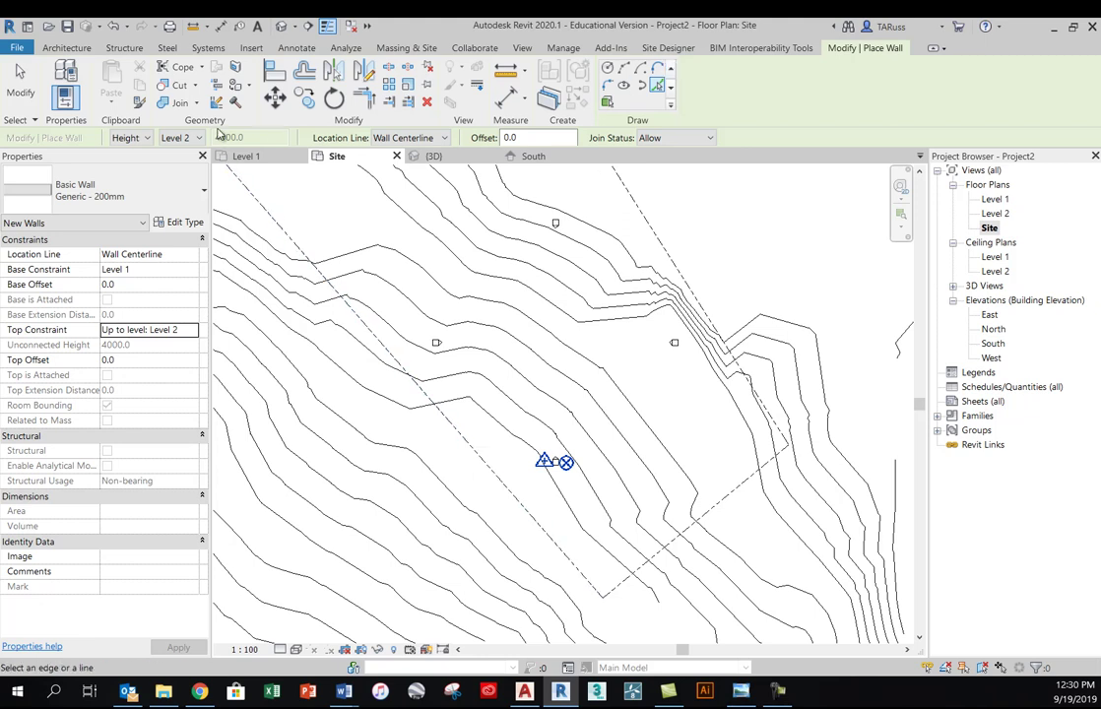
{"action": "double_click", "coordinate": [522, 138]}
{"action": "left_click", "coordinate": [480, 455]}
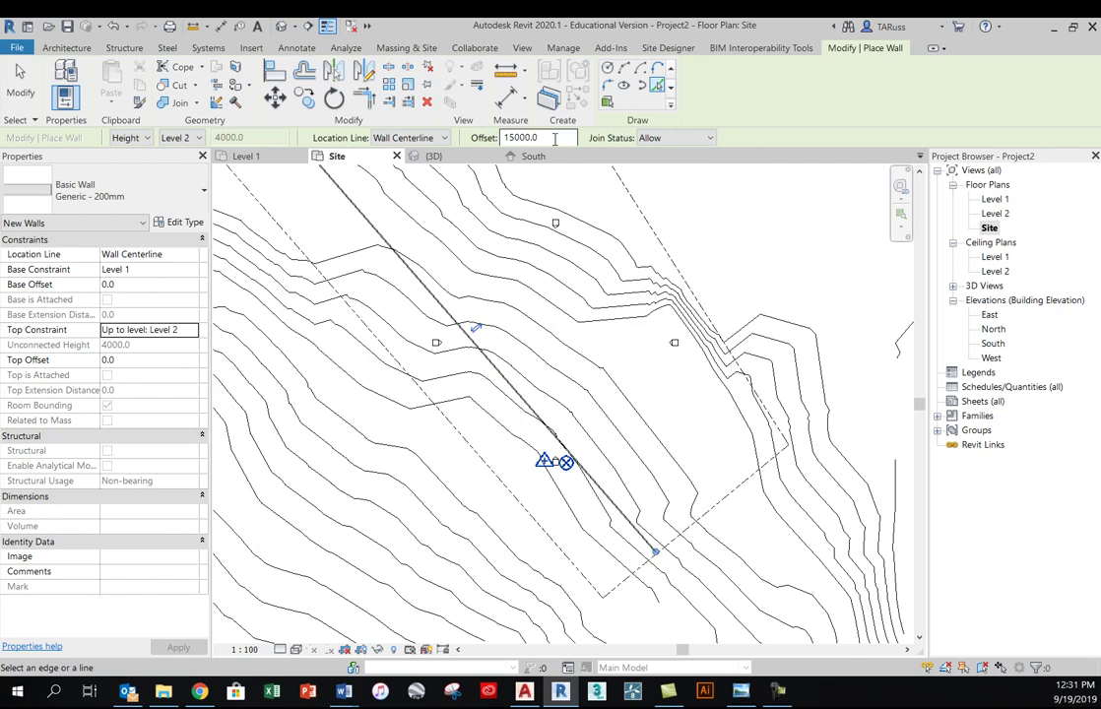
{"action": "left_click_drag", "start_coordinate": [554, 139], "coordinate": [509, 137]}
{"action": "type", "text": "20"}
{"action": "left_click", "coordinate": [510, 381]}
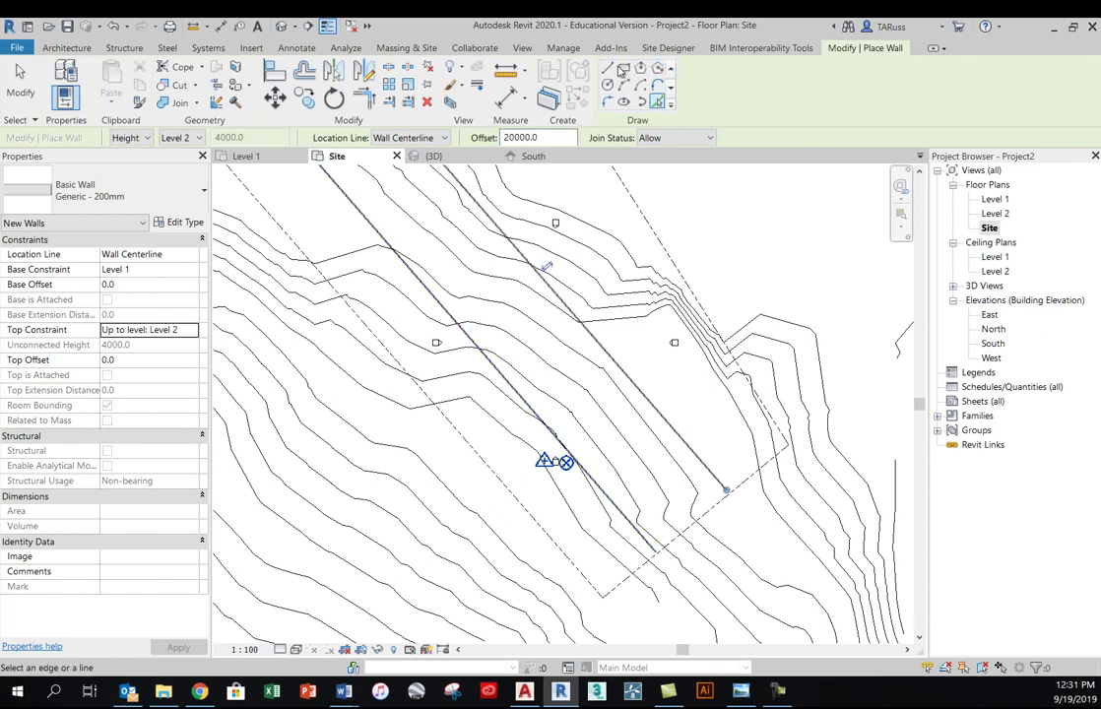
Switch wall drawing to straight lines with offset 0
{"action": "left_click", "coordinate": [608, 85]}
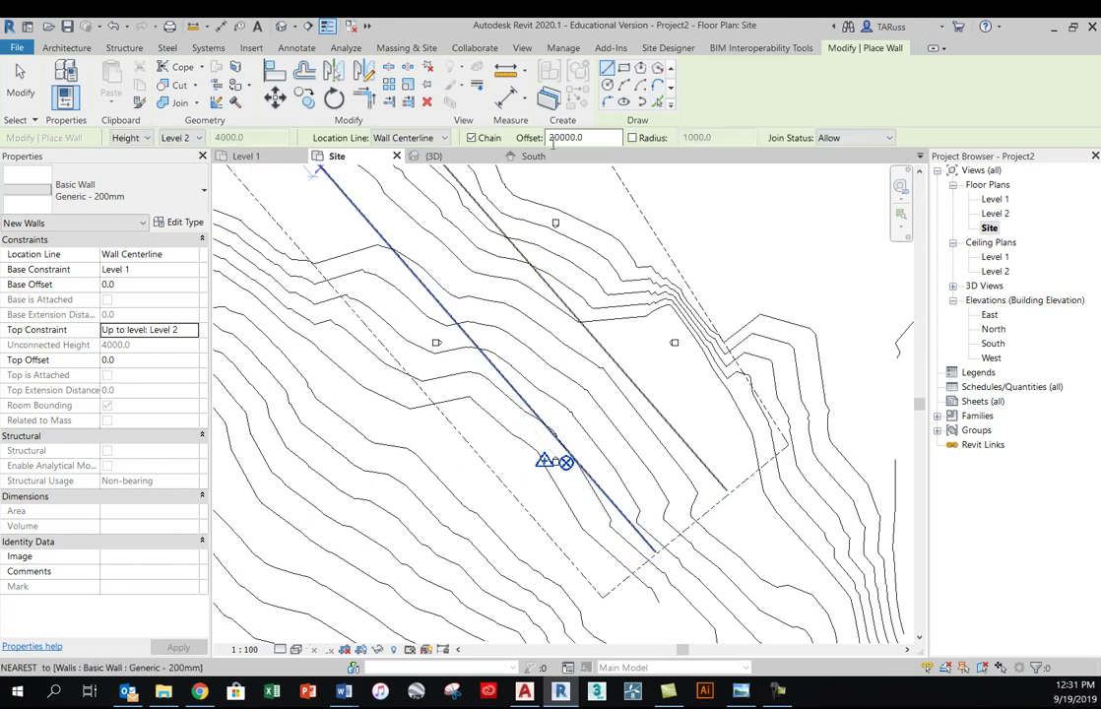
{"action": "left_click", "coordinate": [588, 136]}
{"action": "type", "text": "0"}
{"action": "scroll", "coordinate": [581, 322], "scroll_direction": "up", "scroll_amount": 2}
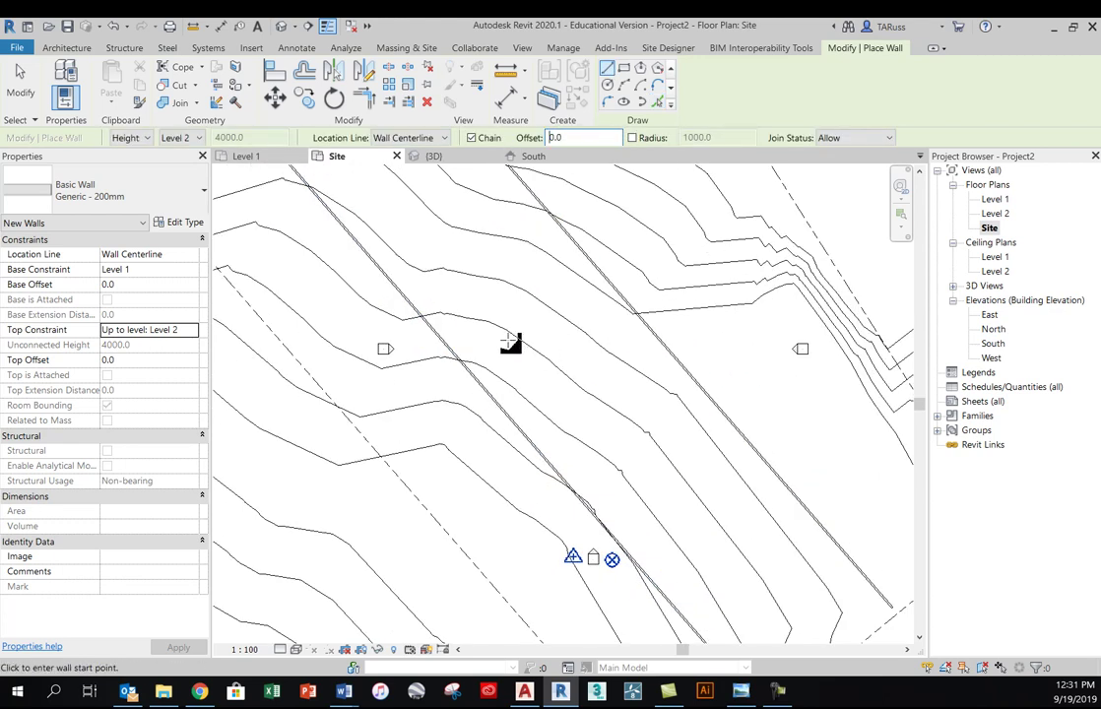
Draw two cross walls connecting the left and right walls
{"action": "left_click", "coordinate": [429, 346]}
{"action": "left_click", "coordinate": [564, 232]}
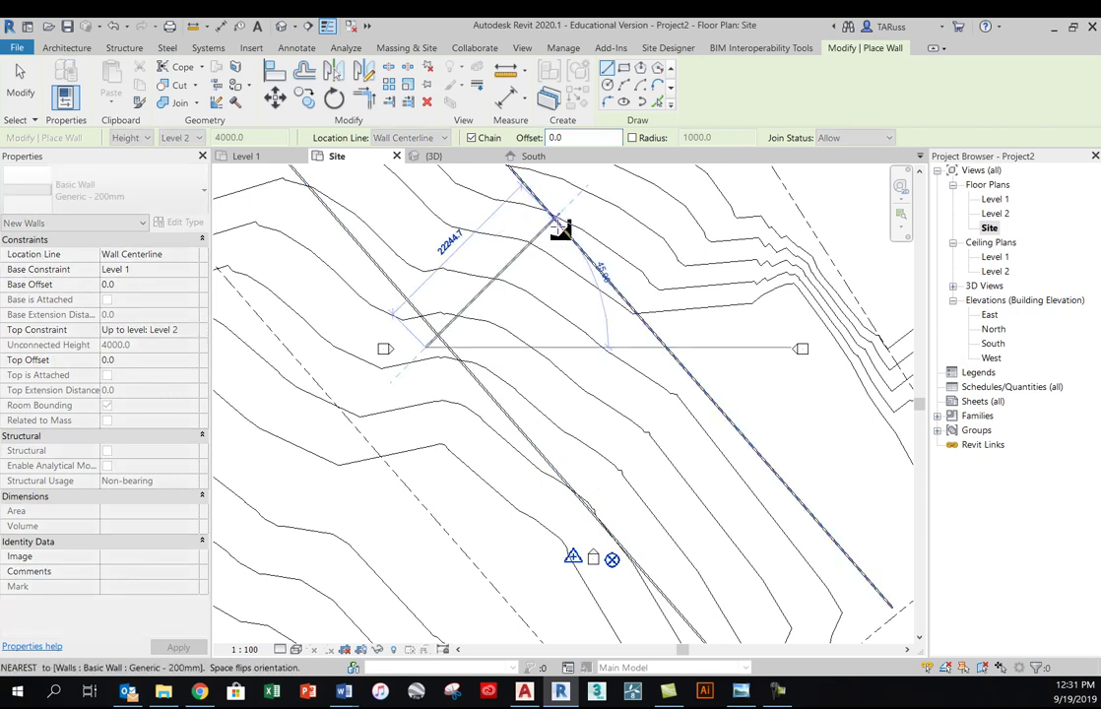
{"action": "middle_click_drag", "start_coordinate": [603, 450], "coordinate": [556, 451]}
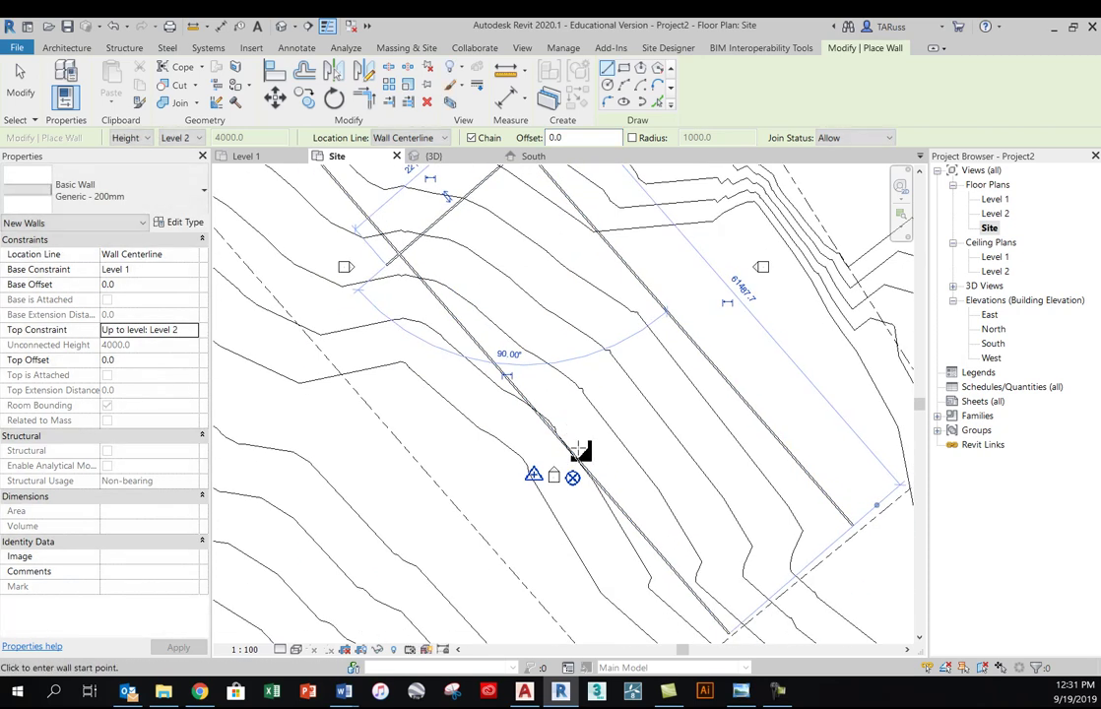
{"action": "left_click", "coordinate": [578, 505]}
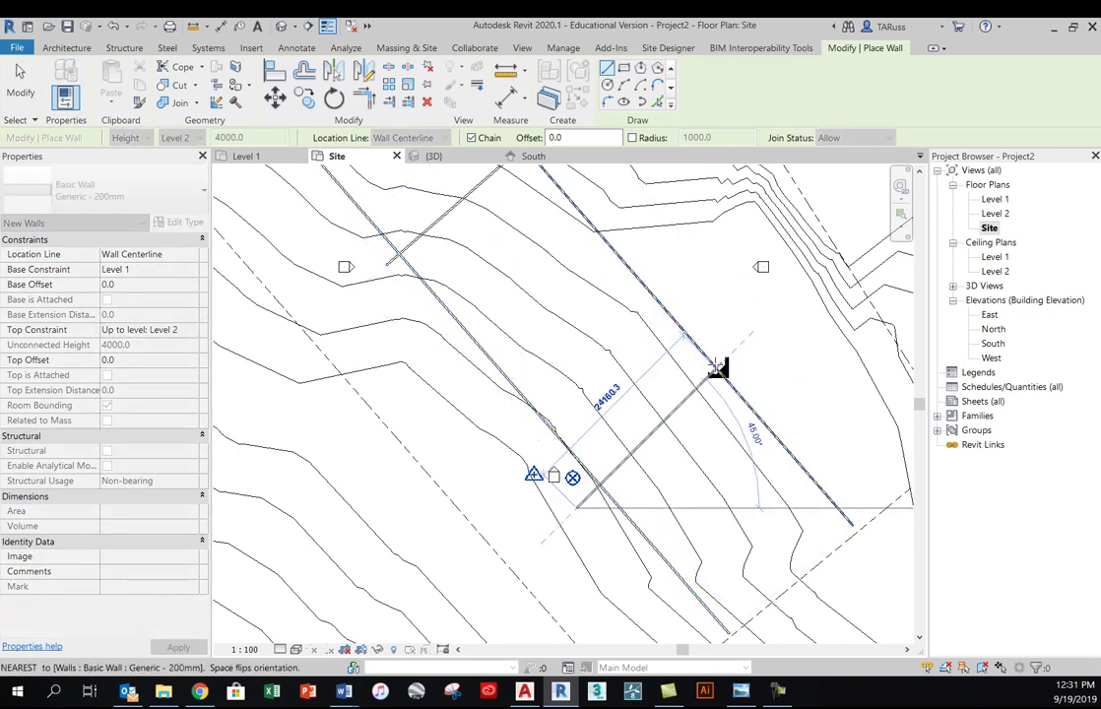
{"action": "scroll", "coordinate": [720, 366], "scroll_direction": "up", "scroll_amount": 3}
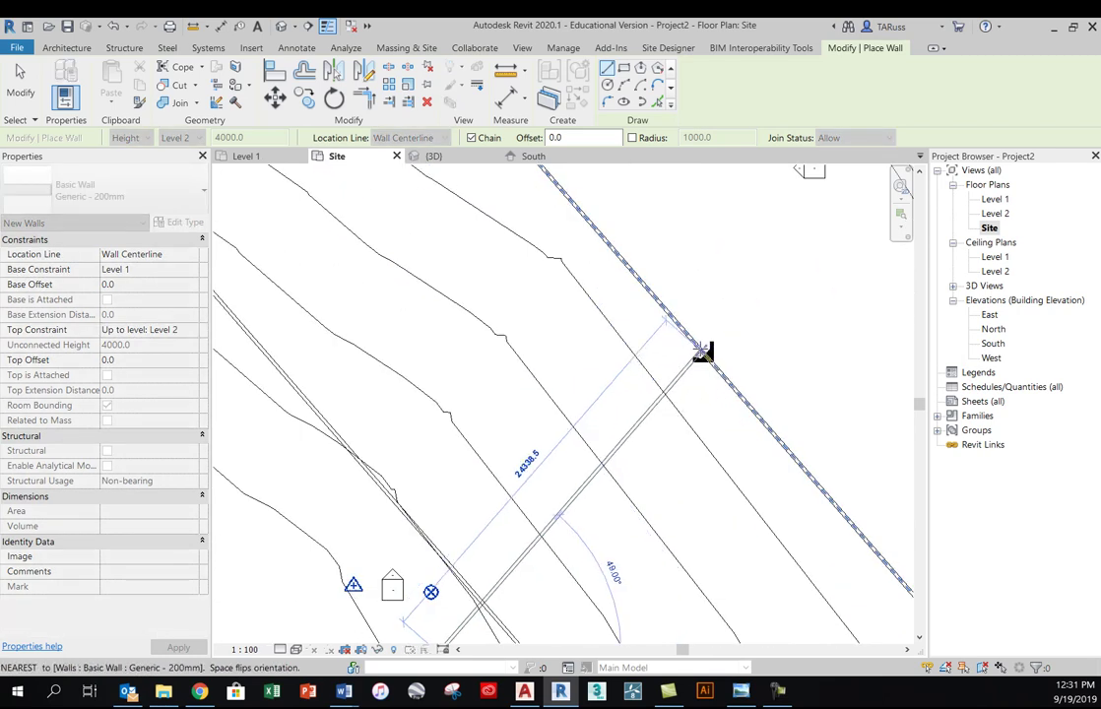
{"action": "left_click", "coordinate": [748, 398]}
Trim the four wall corners with TR into a closed rectangle and recentre the plan
{"action": "key", "text": "t"}
{"action": "key", "text": "r"}
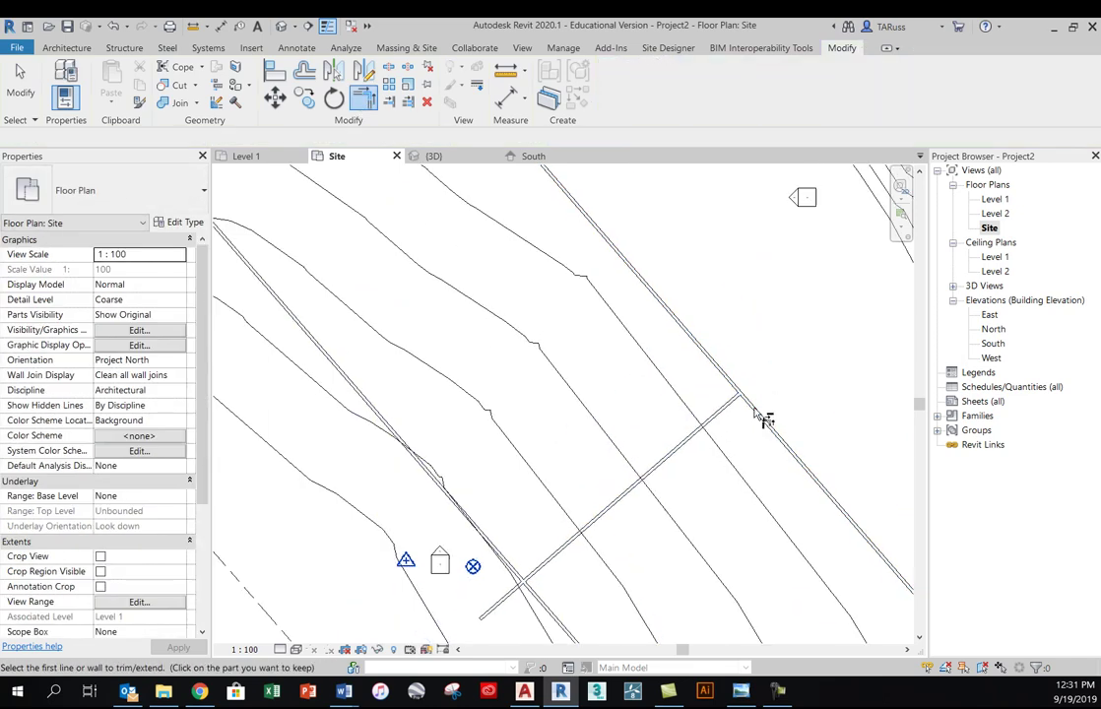
{"action": "scroll", "coordinate": [762, 417], "scroll_direction": "down", "scroll_amount": 3}
{"action": "left_click", "coordinate": [512, 317]}
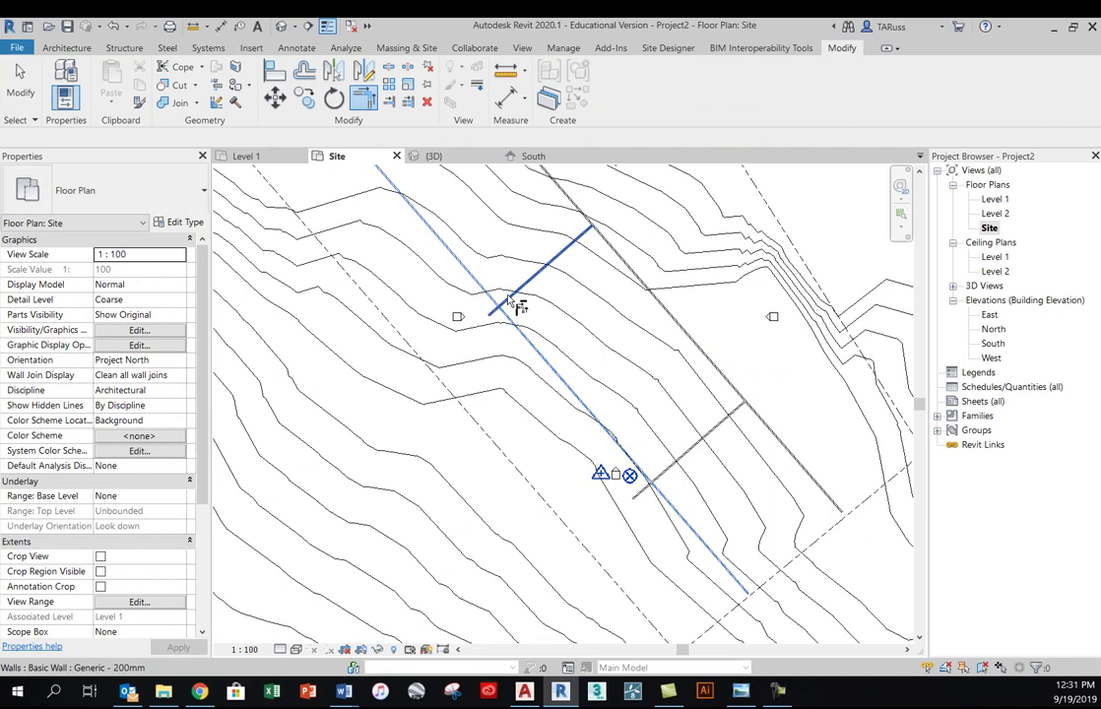
{"action": "left_click", "coordinate": [610, 248]}
{"action": "left_click", "coordinate": [724, 376]}
{"action": "left_click", "coordinate": [740, 418]}
{"action": "left_click", "coordinate": [590, 404]}
{"action": "key", "text": "Escape"}
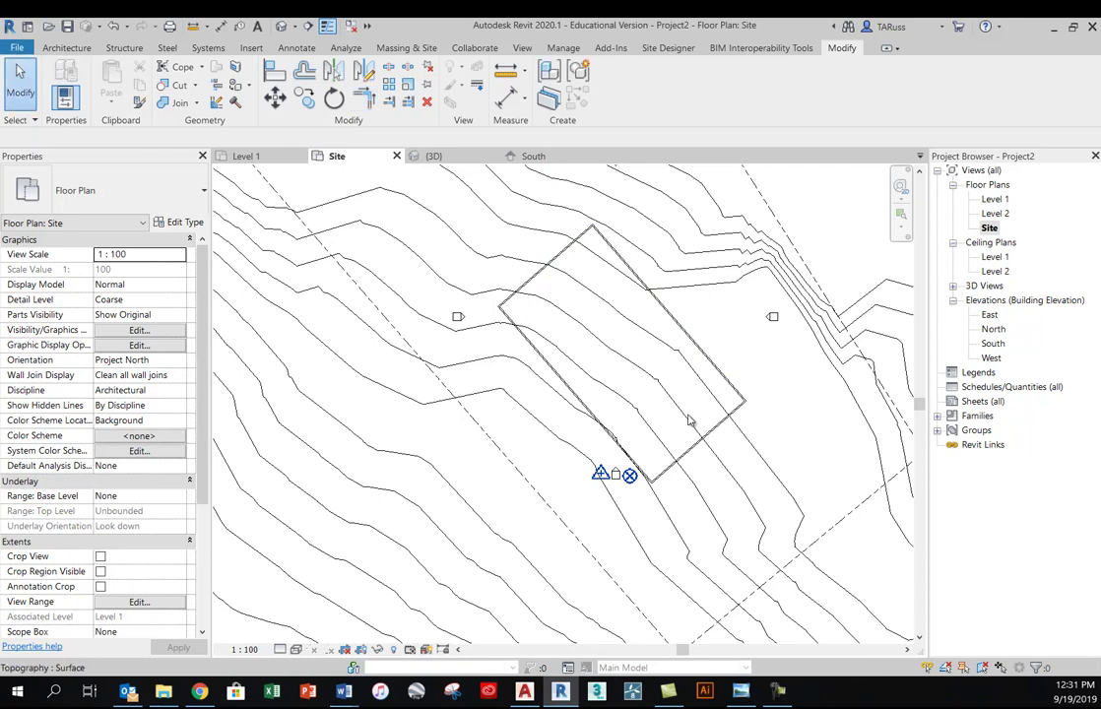
{"action": "scroll", "coordinate": [591, 356], "scroll_direction": "down", "scroll_amount": 3}
{"action": "middle_click_drag", "start_coordinate": [605, 422], "coordinate": [597, 417]}
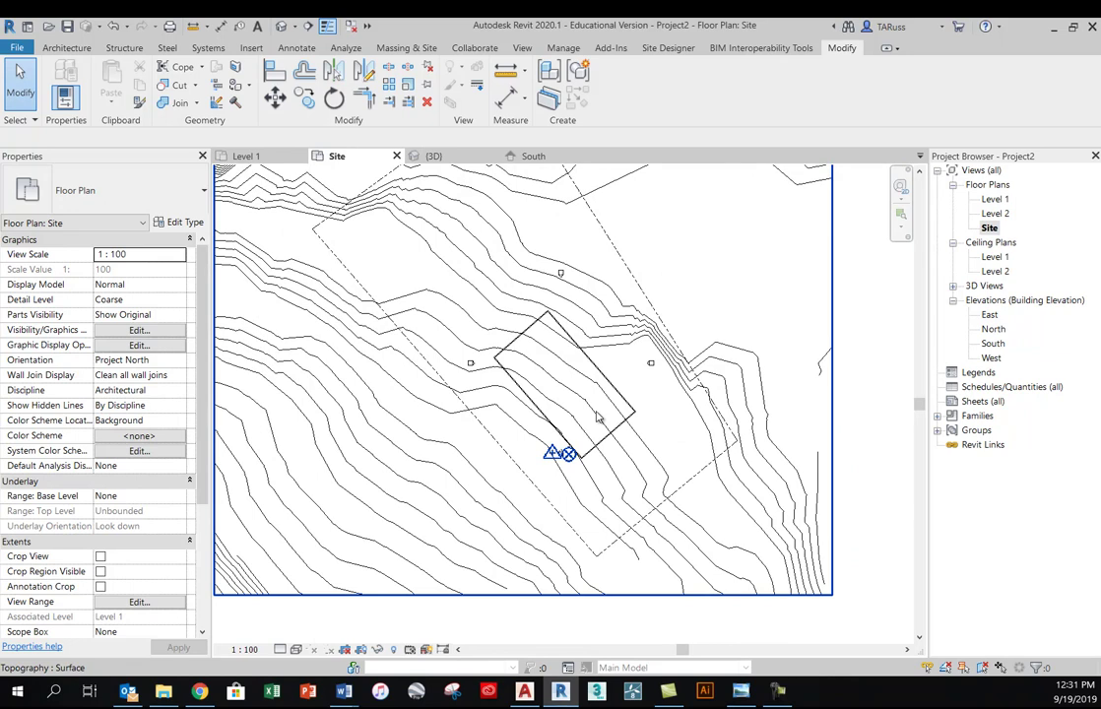
Inspect the wall enclosure on the topography in the default 3D view, then open the South elevation
{"action": "left_click", "coordinate": [280, 27]}
{"action": "middle_click_drag", "start_coordinate": [695, 380], "coordinate": [558, 456], "text": "shift"}
{"action": "scroll", "coordinate": [566, 344], "scroll_direction": "up", "scroll_amount": 6}
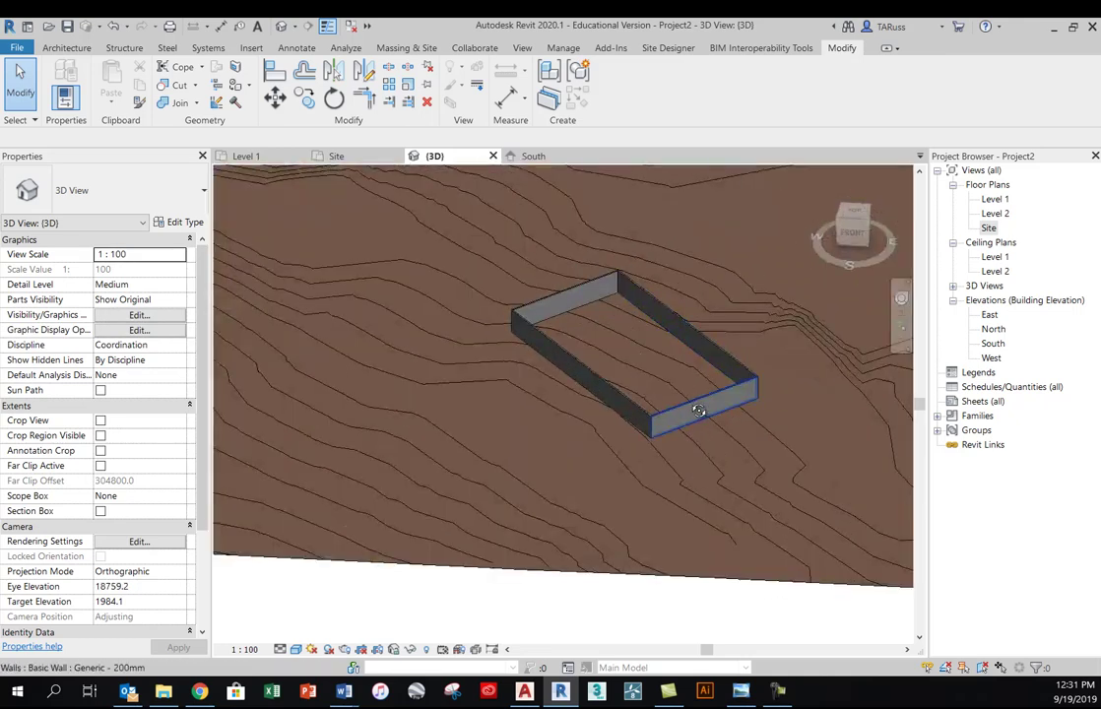
{"action": "scroll", "coordinate": [698, 410], "scroll_direction": "down", "scroll_amount": 6}
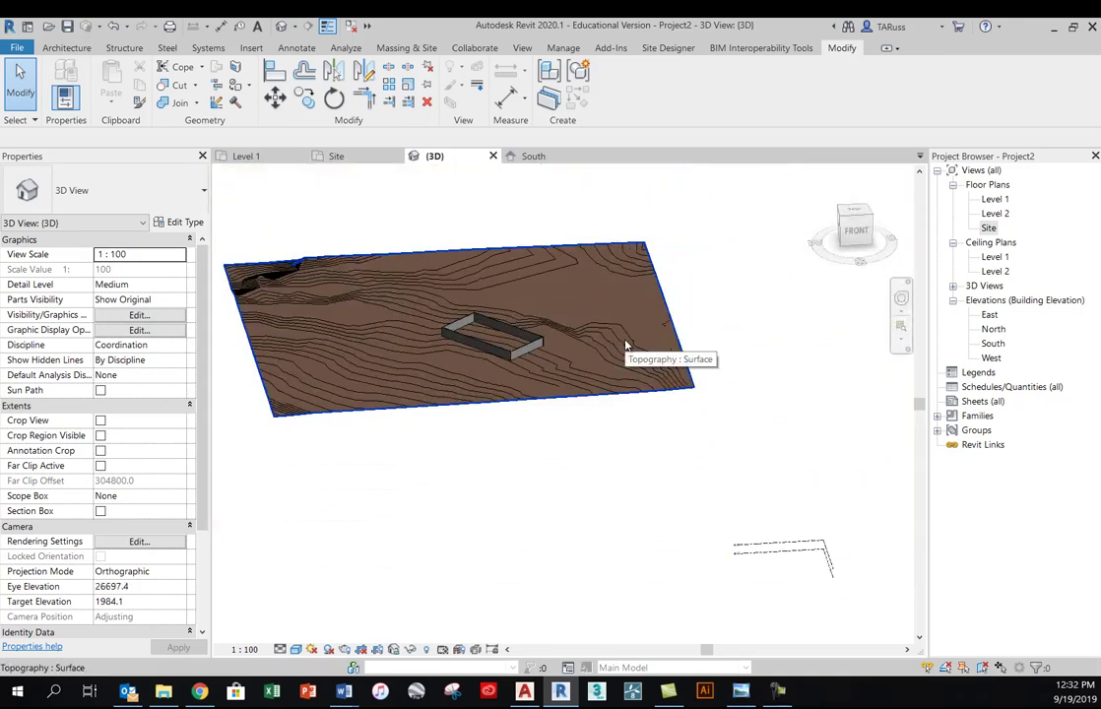
{"action": "middle_click_drag", "start_coordinate": [626, 345], "coordinate": [691, 383], "text": "shift"}
{"action": "middle_click_drag", "start_coordinate": [624, 433], "coordinate": [540, 315], "text": "shift"}
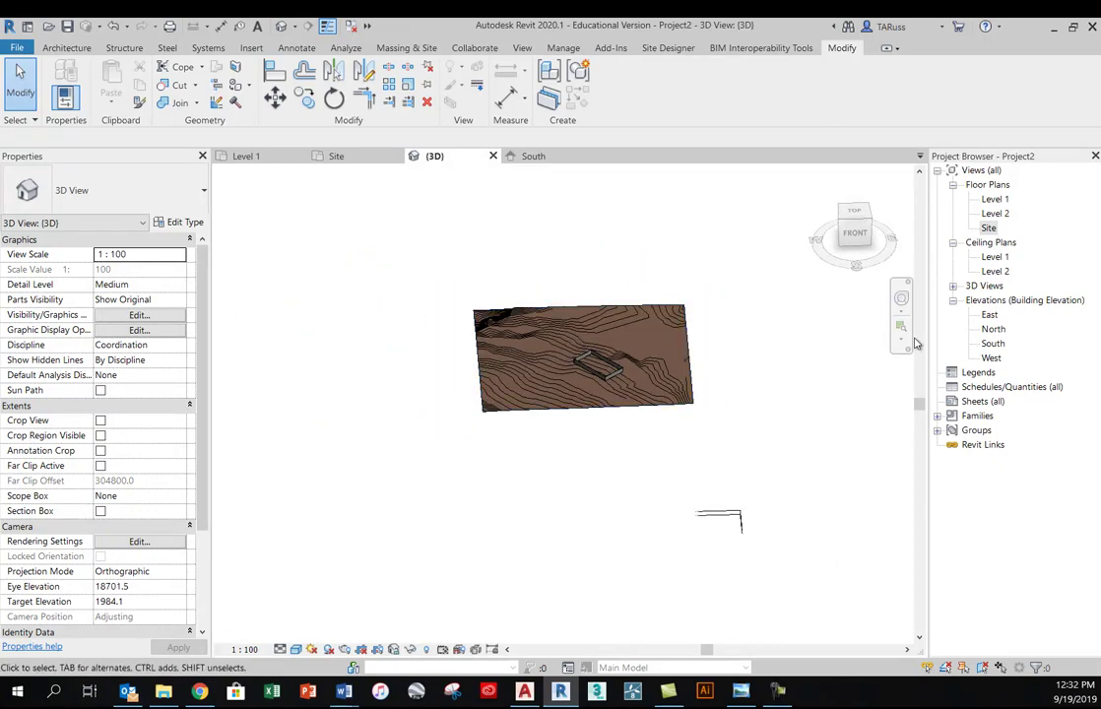
{"action": "left_click", "coordinate": [992, 344]}
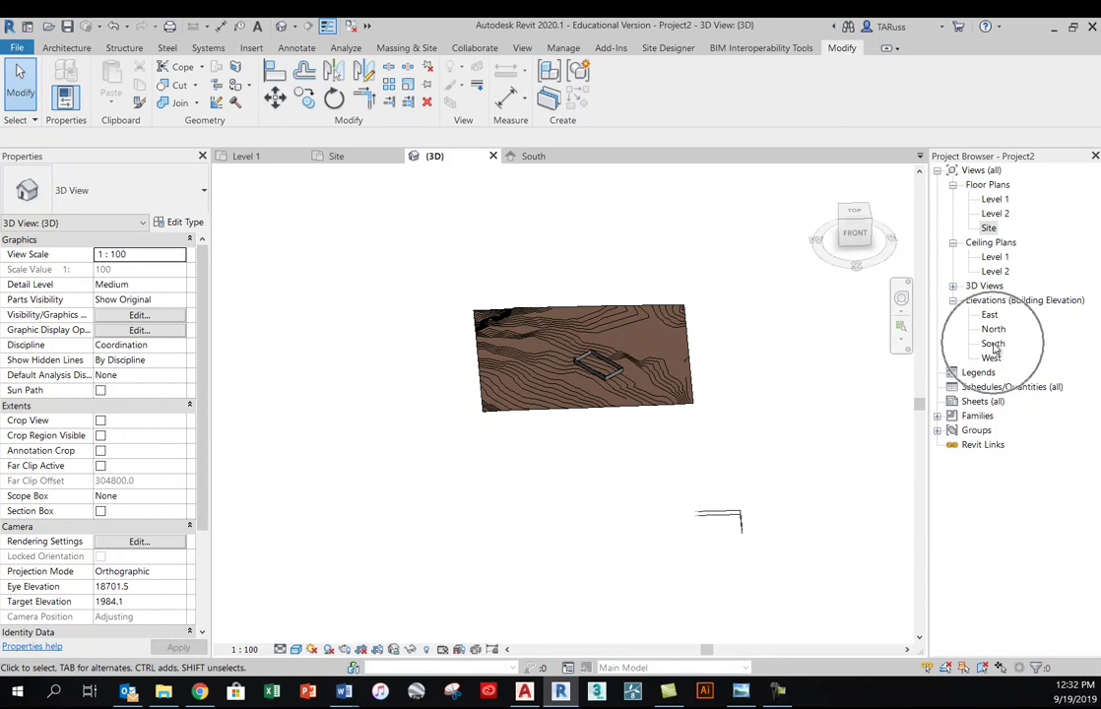
{"action": "double_click", "coordinate": [994, 343]}
Look over the South elevation, return to the 3D view, and select the Level 2 plane
{"action": "scroll", "coordinate": [581, 343], "scroll_direction": "down", "scroll_amount": 3}
{"action": "scroll", "coordinate": [581, 343], "scroll_direction": "up", "scroll_amount": 5}
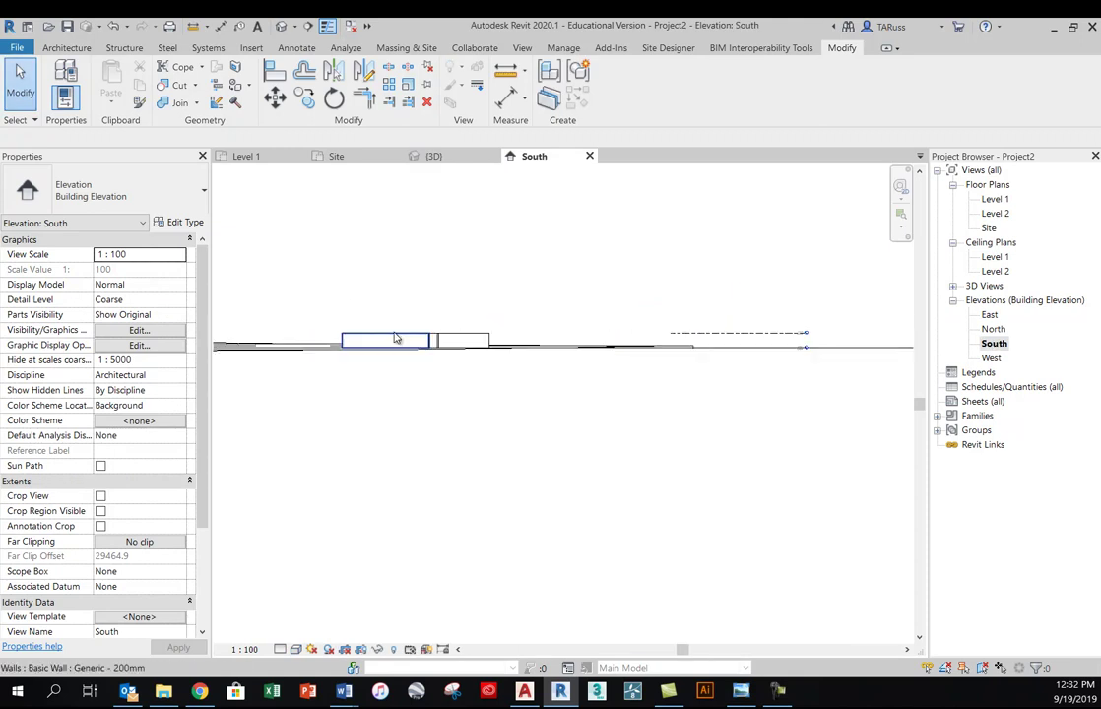
{"action": "middle_click_drag", "start_coordinate": [645, 344], "coordinate": [591, 352]}
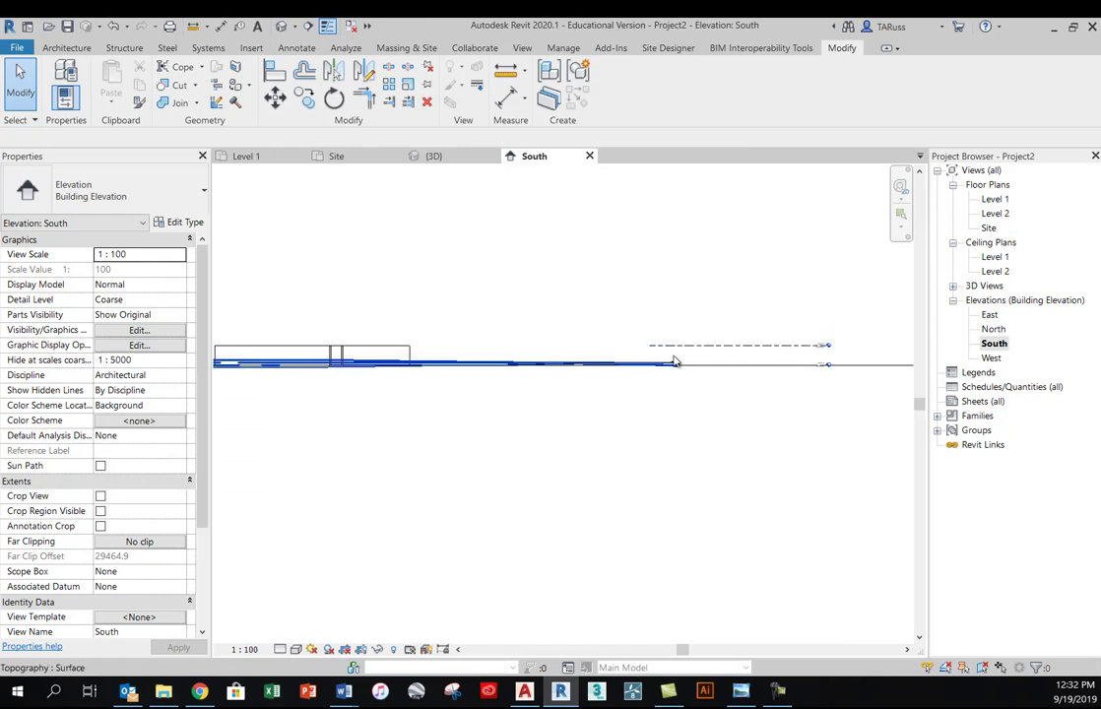
{"action": "left_click", "coordinate": [283, 27]}
{"action": "middle_click_drag", "start_coordinate": [660, 453], "coordinate": [689, 512], "text": "shift"}
{"action": "middle_click_drag", "start_coordinate": [570, 505], "coordinate": [606, 412]}
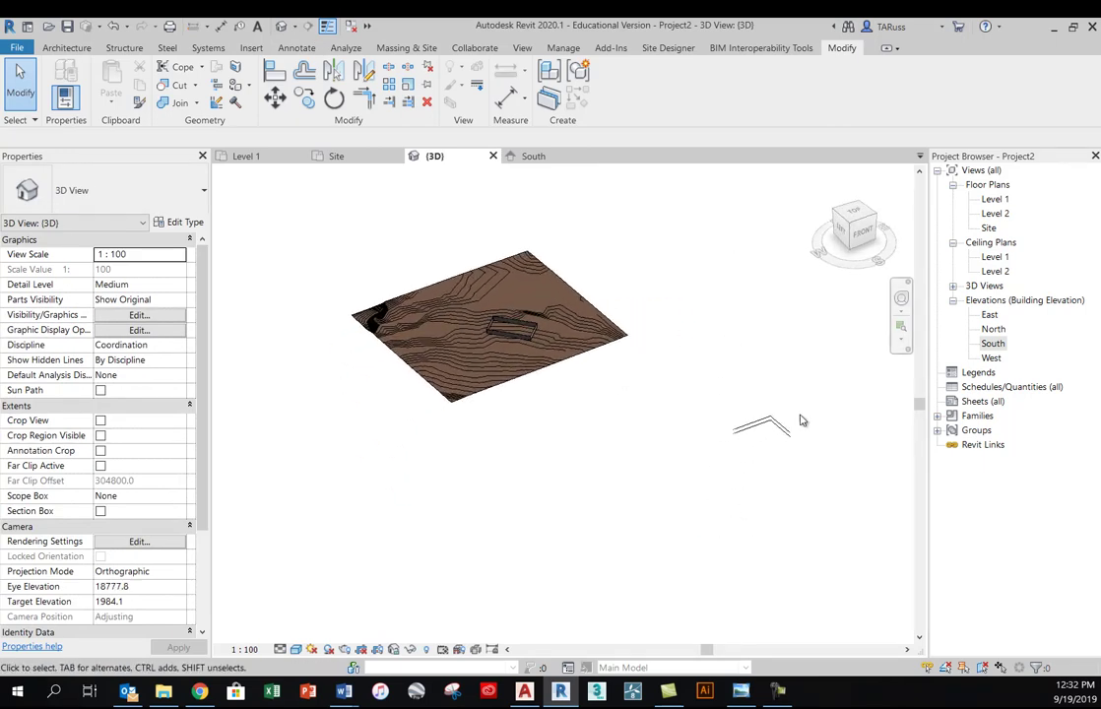
{"action": "left_click", "coordinate": [757, 426]}
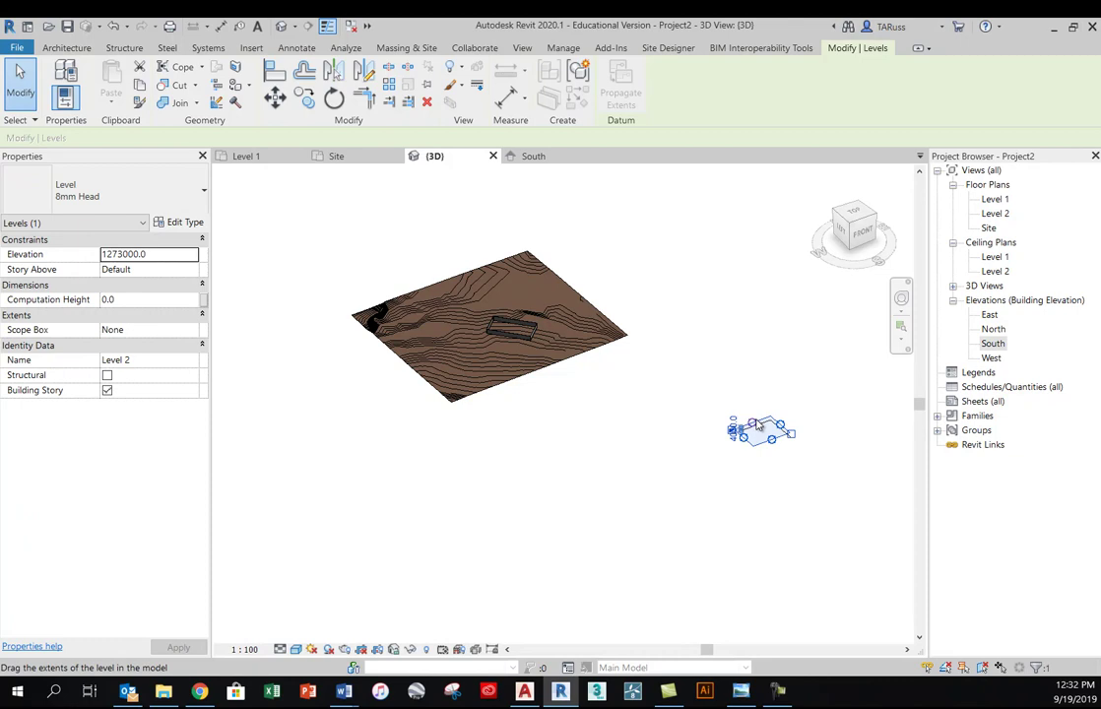
Stretch the Level 2 plane's extents toward the wall enclosure
{"action": "scroll", "coordinate": [723, 375], "scroll_direction": "up", "scroll_amount": 2}
{"action": "left_click", "coordinate": [723, 375]}
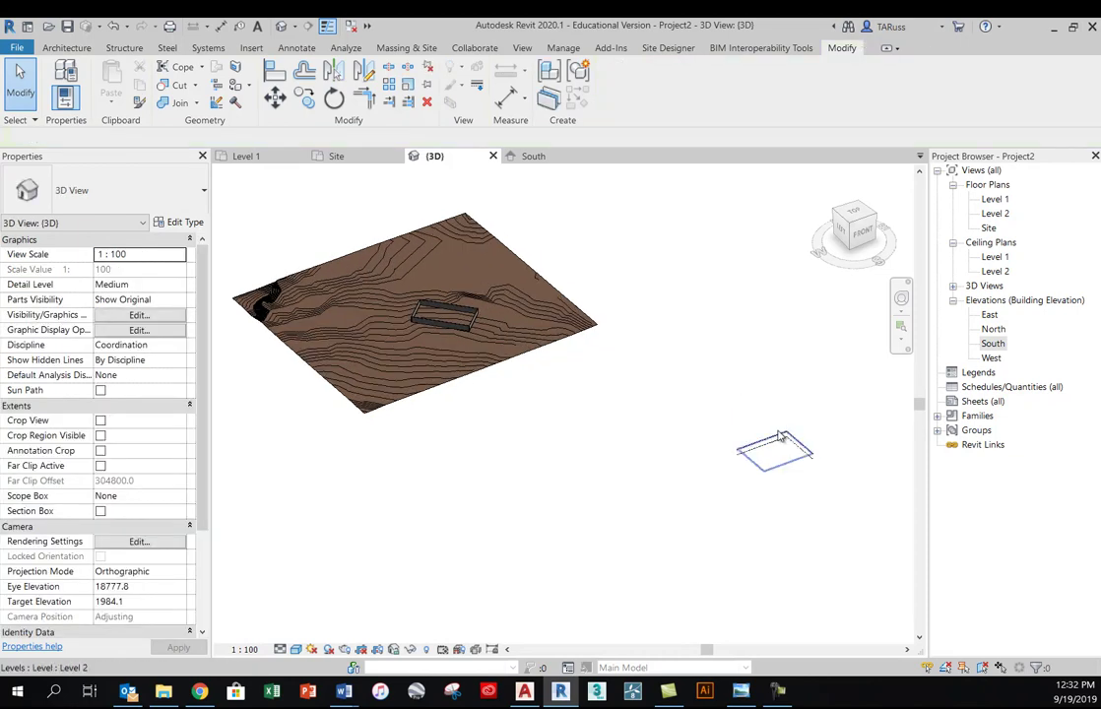
{"action": "left_click", "coordinate": [763, 448]}
{"action": "left_click_drag", "start_coordinate": [763, 445], "coordinate": [534, 247]}
{"action": "left_click_drag", "start_coordinate": [637, 366], "coordinate": [505, 414]}
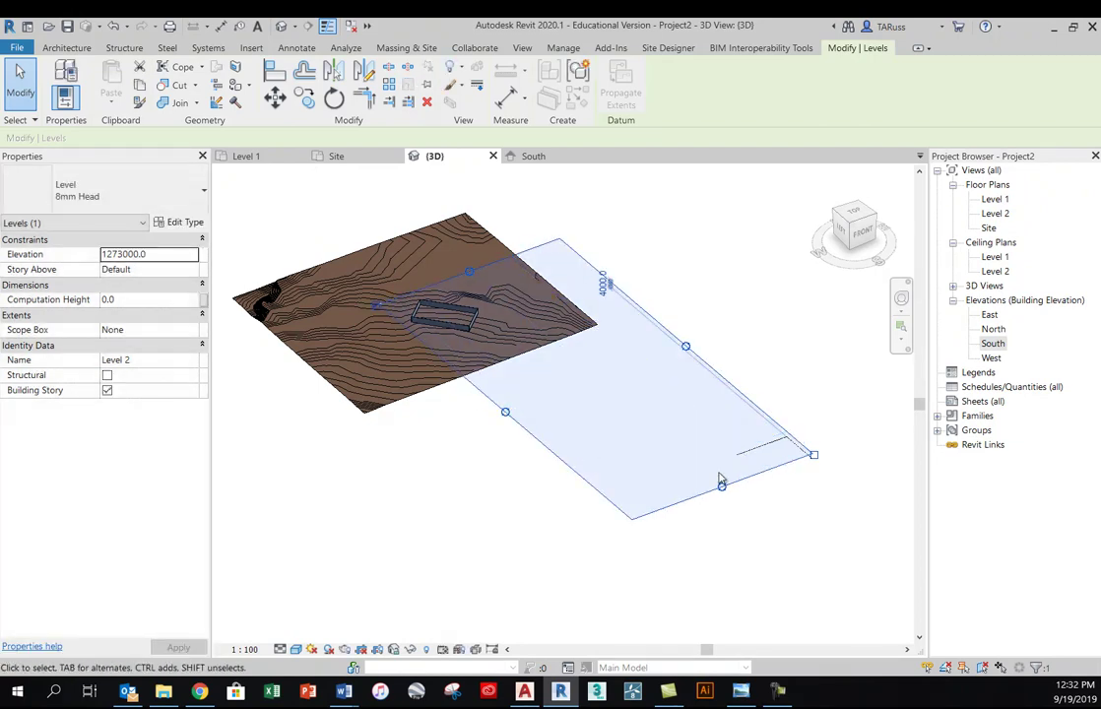
{"action": "left_click_drag", "start_coordinate": [720, 488], "coordinate": [703, 451]}
Extend the Level 1 plane over the wall enclosure and deselect it
{"action": "left_click_drag", "start_coordinate": [689, 405], "coordinate": [532, 255]}
{"action": "left_click_drag", "start_coordinate": [790, 474], "coordinate": [608, 316]}
{"action": "scroll", "coordinate": [345, 325], "scroll_direction": "up", "scroll_amount": 3}
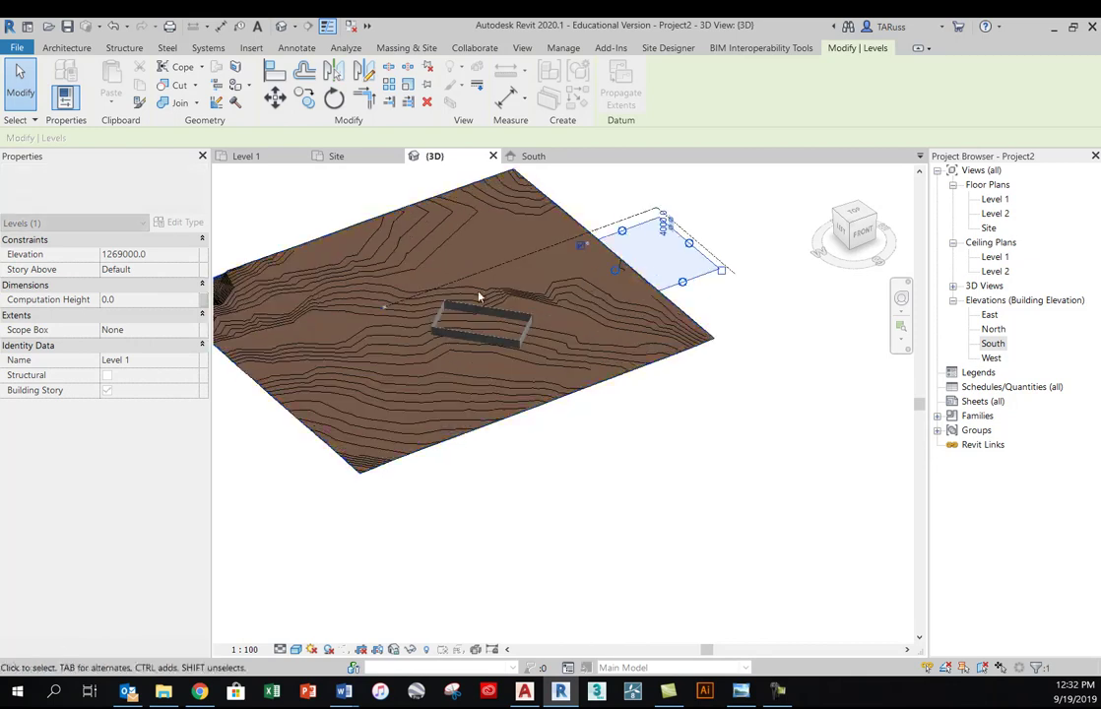
{"action": "left_click_drag", "start_coordinate": [536, 235], "coordinate": [423, 367]}
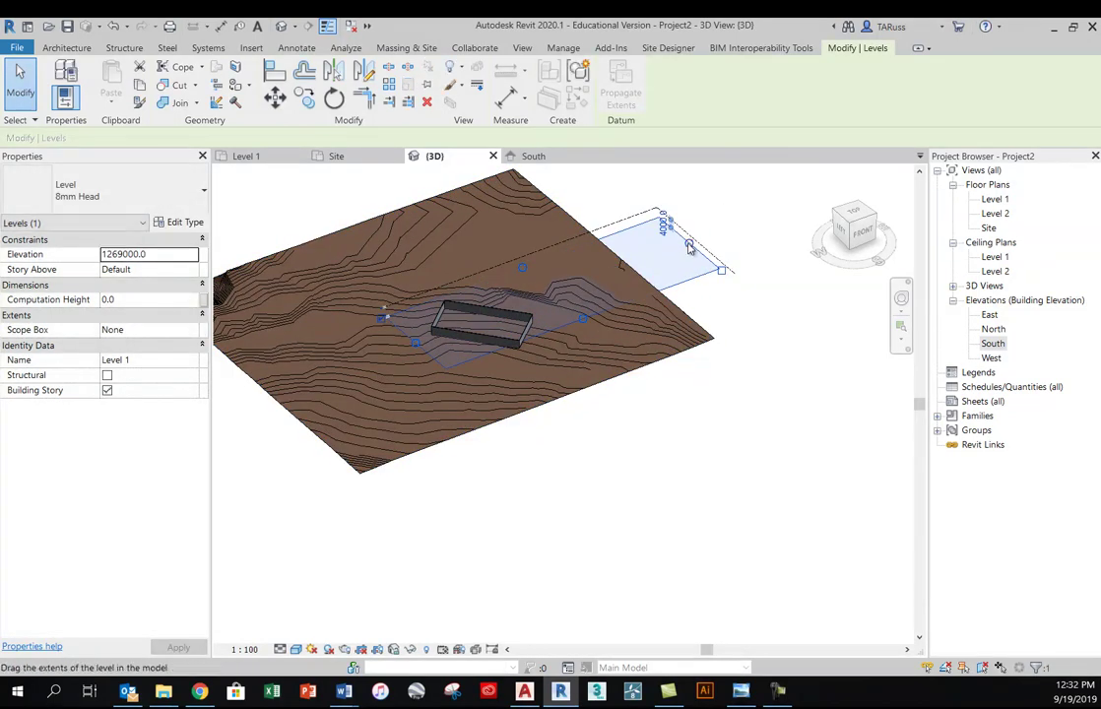
{"action": "left_click_drag", "start_coordinate": [535, 306], "coordinate": [622, 273]}
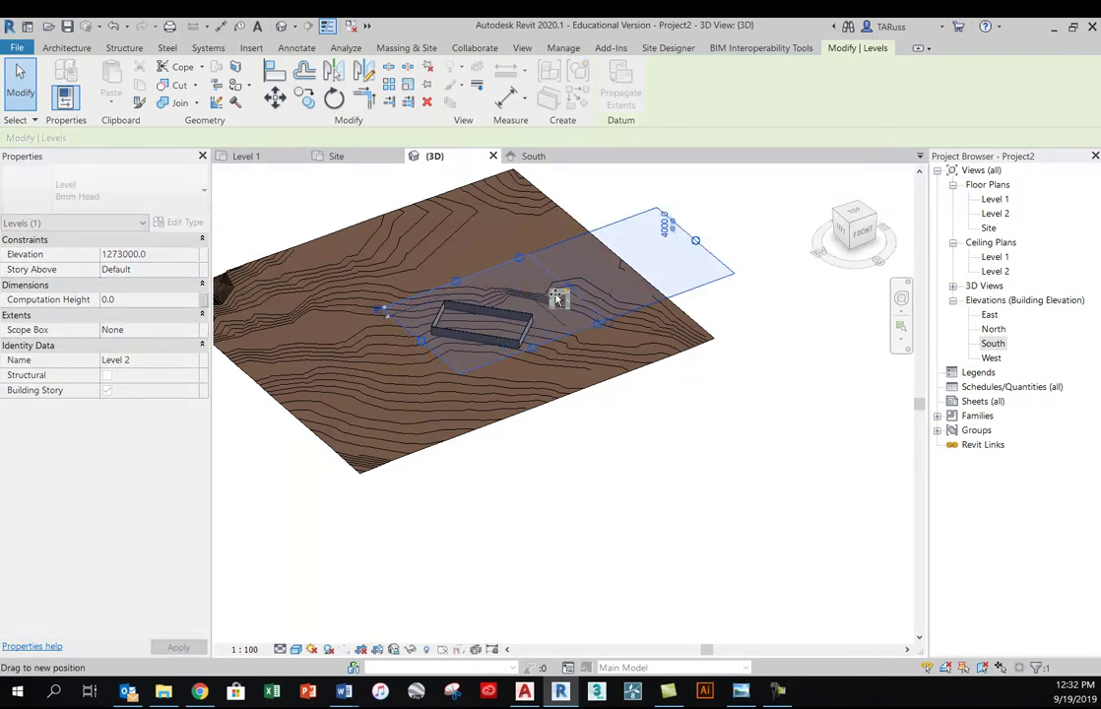
{"action": "left_click_drag", "start_coordinate": [542, 310], "coordinate": [473, 266]}
{"action": "left_click", "coordinate": [769, 449]}
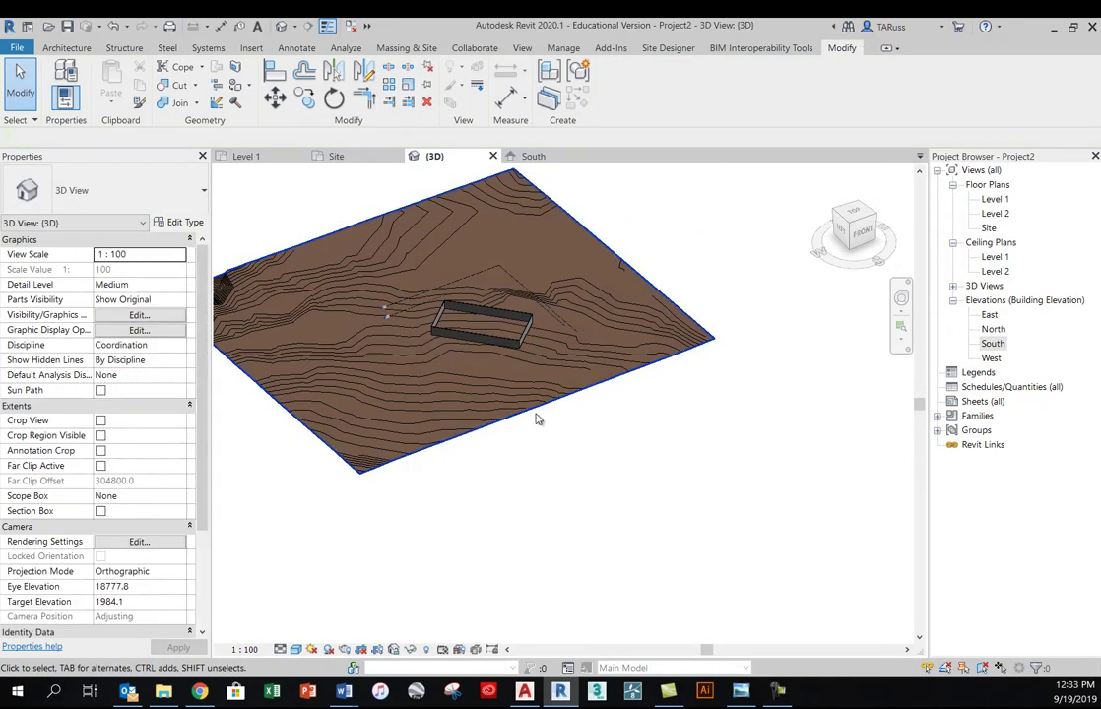
Open the South elevation and zoom in on the levels
{"action": "double_click", "coordinate": [992, 343]}
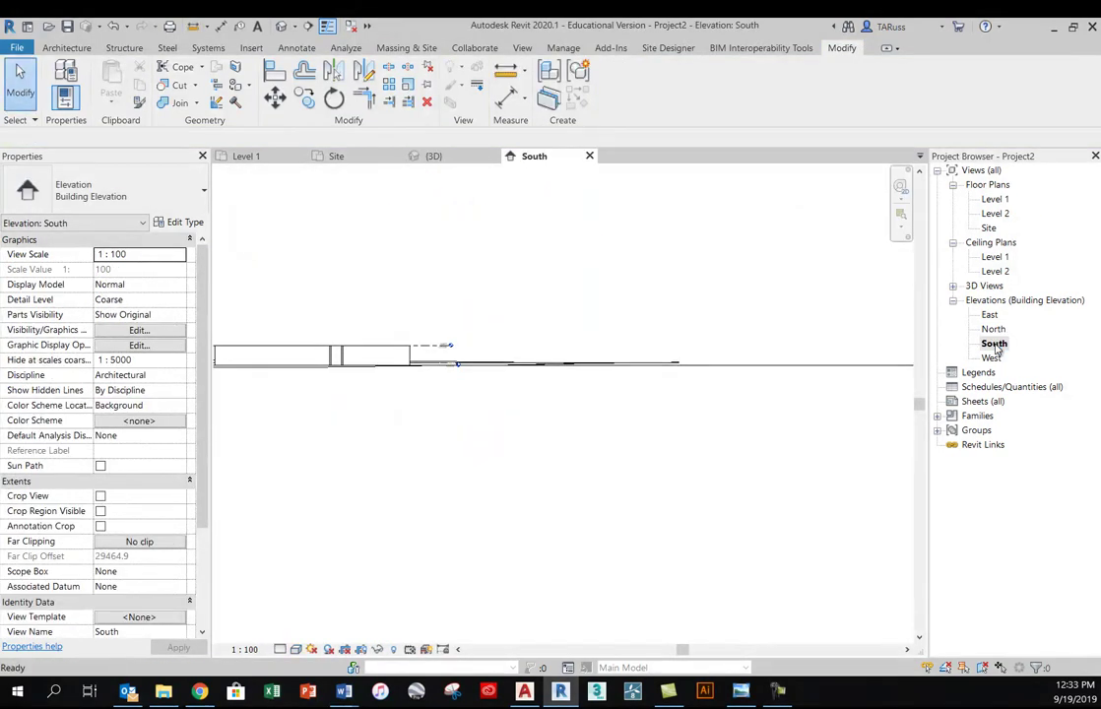
{"action": "scroll", "coordinate": [600, 374], "scroll_direction": "up", "scroll_amount": 5}
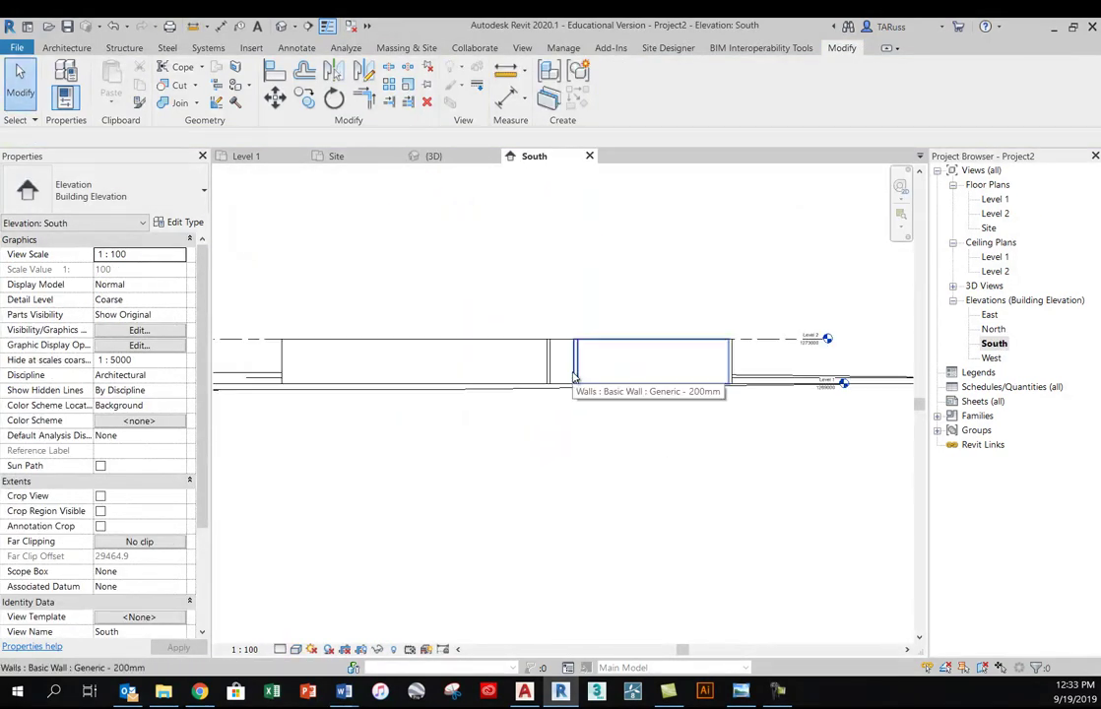
{"action": "scroll", "coordinate": [814, 365], "scroll_direction": "up", "scroll_amount": 2}
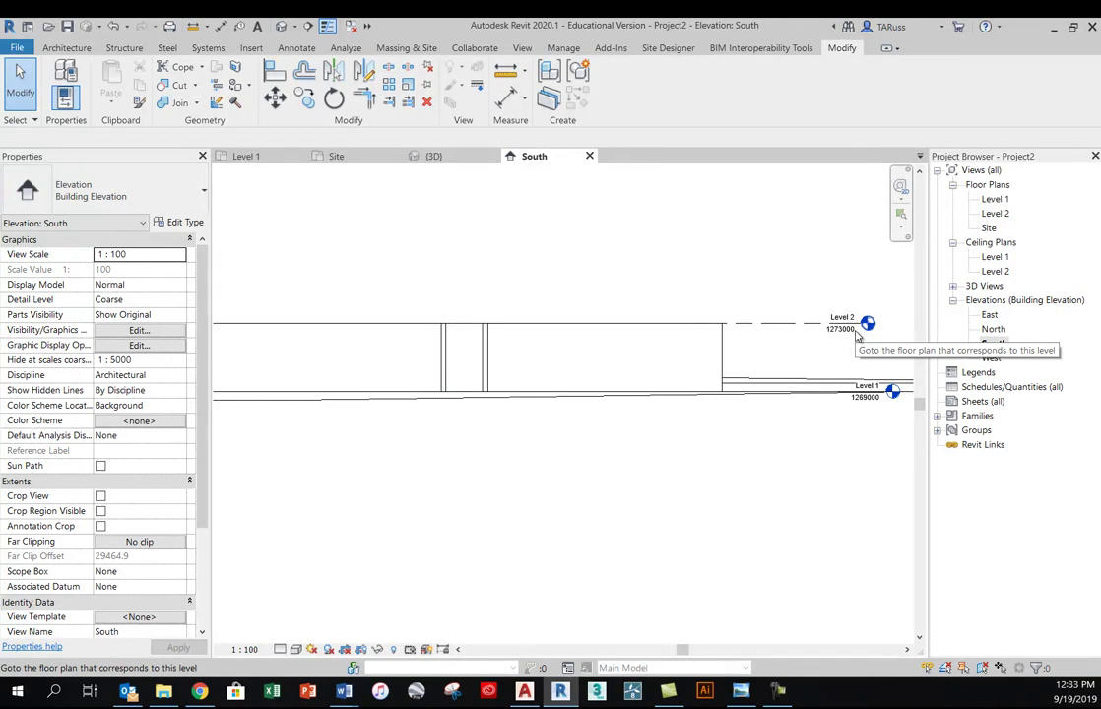
{"action": "scroll", "coordinate": [778, 317], "scroll_direction": "down", "scroll_amount": 2}
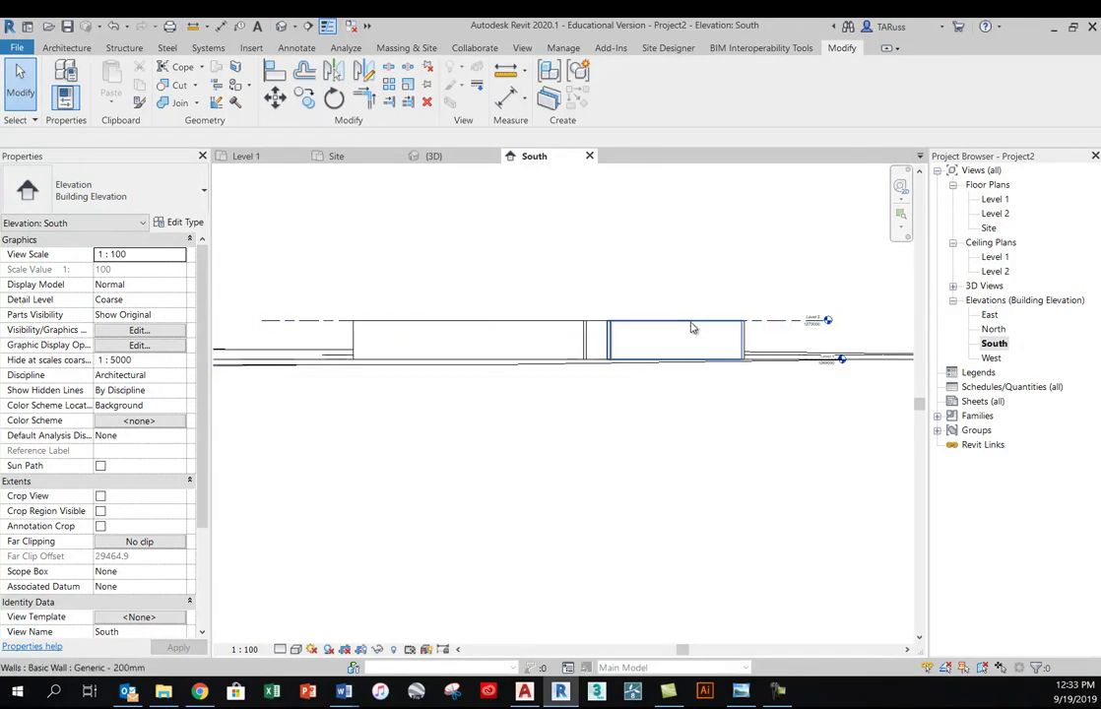
Open the North elevation and frame its level lines
{"action": "double_click", "coordinate": [993, 330]}
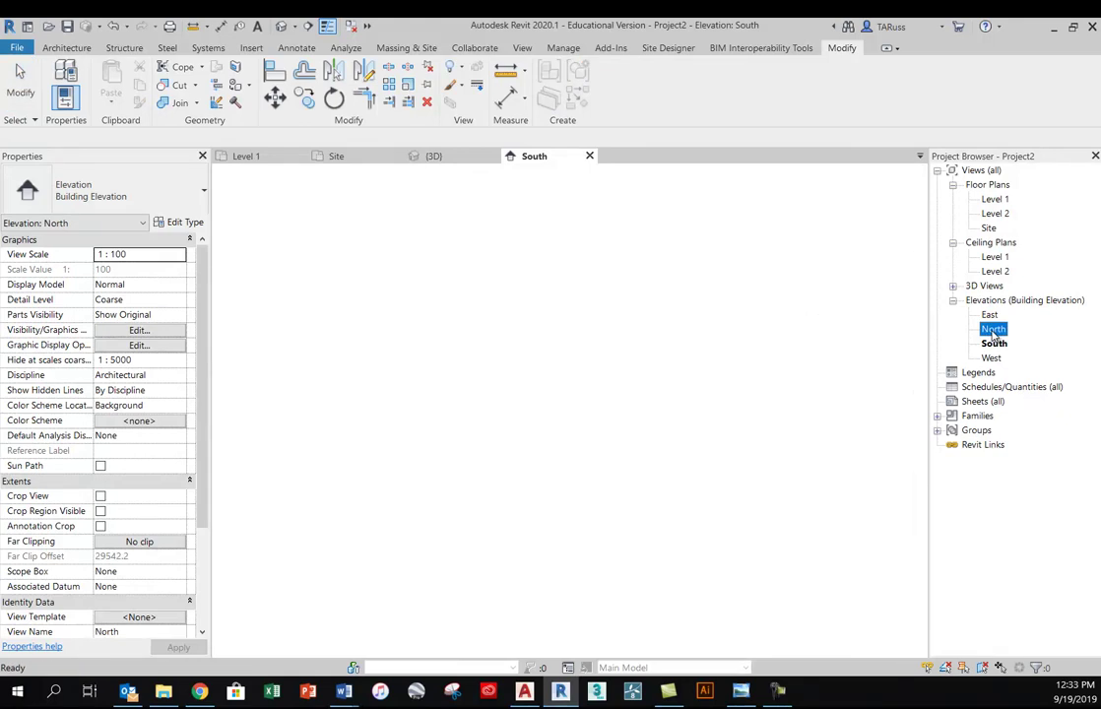
{"action": "middle_click_drag", "start_coordinate": [672, 351], "coordinate": [644, 389]}
{"action": "scroll", "coordinate": [645, 488], "scroll_direction": "up", "scroll_amount": 3}
{"action": "scroll", "coordinate": [612, 507], "scroll_direction": "up", "scroll_amount": 5}
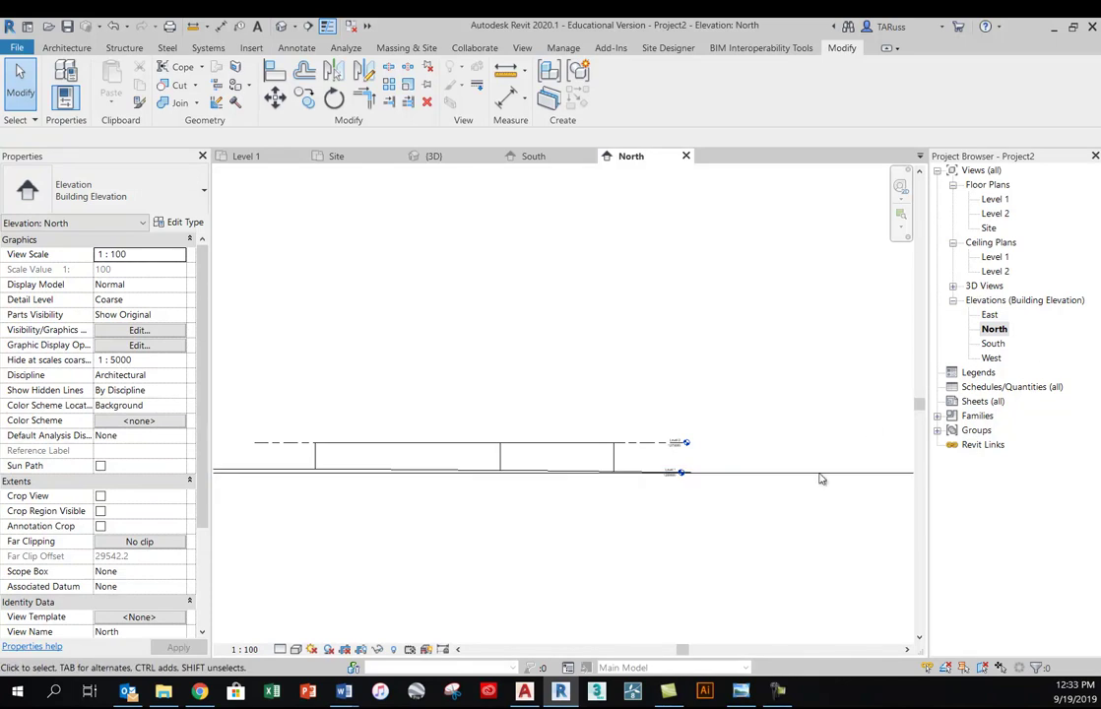
{"action": "scroll", "coordinate": [788, 473], "scroll_direction": "down", "scroll_amount": 3}
{"action": "scroll", "coordinate": [738, 465], "scroll_direction": "down", "scroll_amount": 3}
{"action": "middle_click_drag", "start_coordinate": [830, 356], "coordinate": [842, 379]}
Return to the South elevation and frame the enclosure on the ground line
{"action": "double_click", "coordinate": [993, 343]}
{"action": "scroll", "coordinate": [692, 398], "scroll_direction": "down", "scroll_amount": 4}
{"action": "scroll", "coordinate": [679, 418], "scroll_direction": "down", "scroll_amount": 3}
{"action": "scroll", "coordinate": [705, 344], "scroll_direction": "up", "scroll_amount": 3}
{"action": "middle_click_drag", "start_coordinate": [715, 352], "coordinate": [671, 371]}
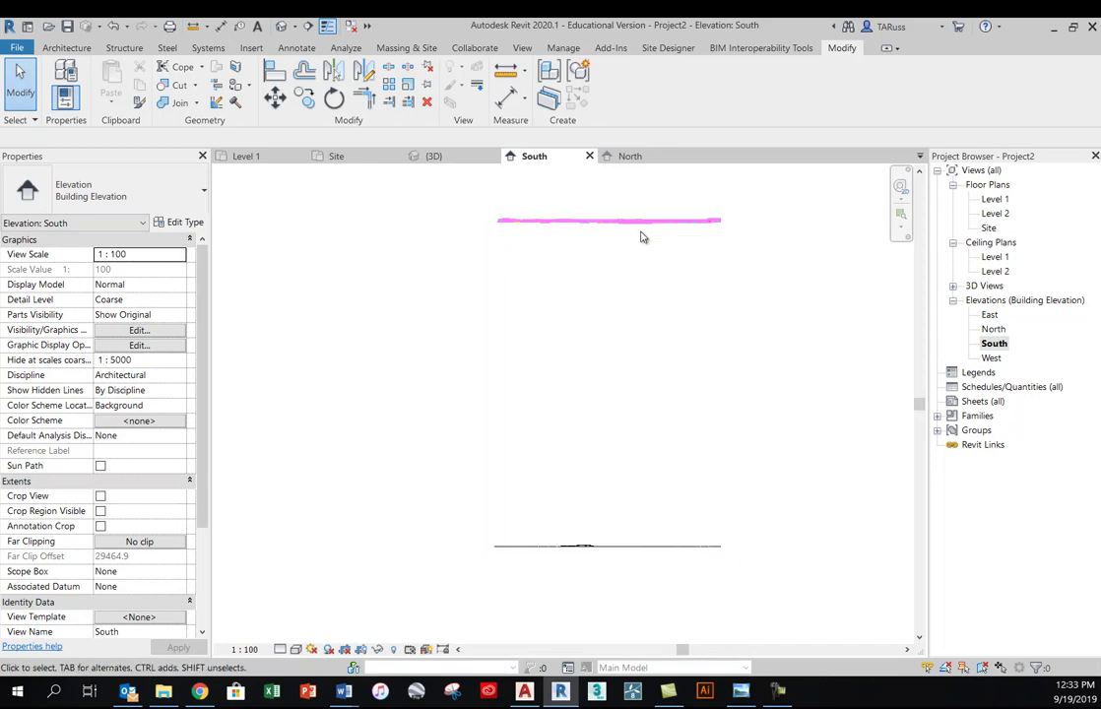
{"action": "scroll", "coordinate": [595, 557], "scroll_direction": "up", "scroll_amount": 3}
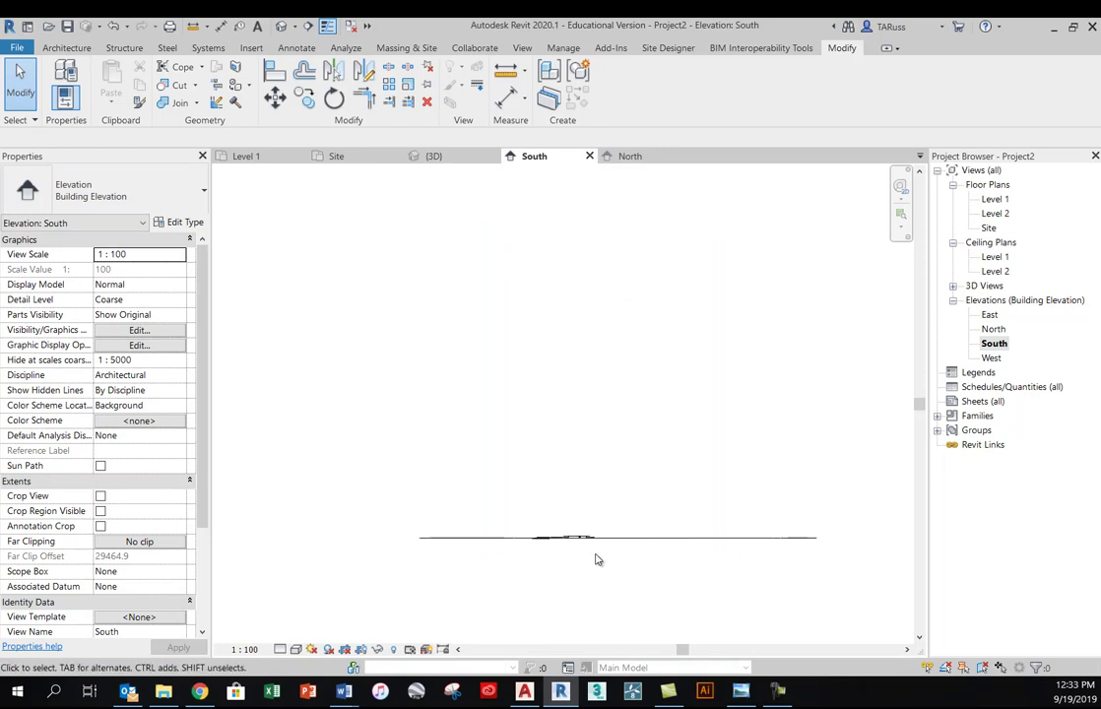
{"action": "scroll", "coordinate": [597, 514], "scroll_direction": "up", "scroll_amount": 3}
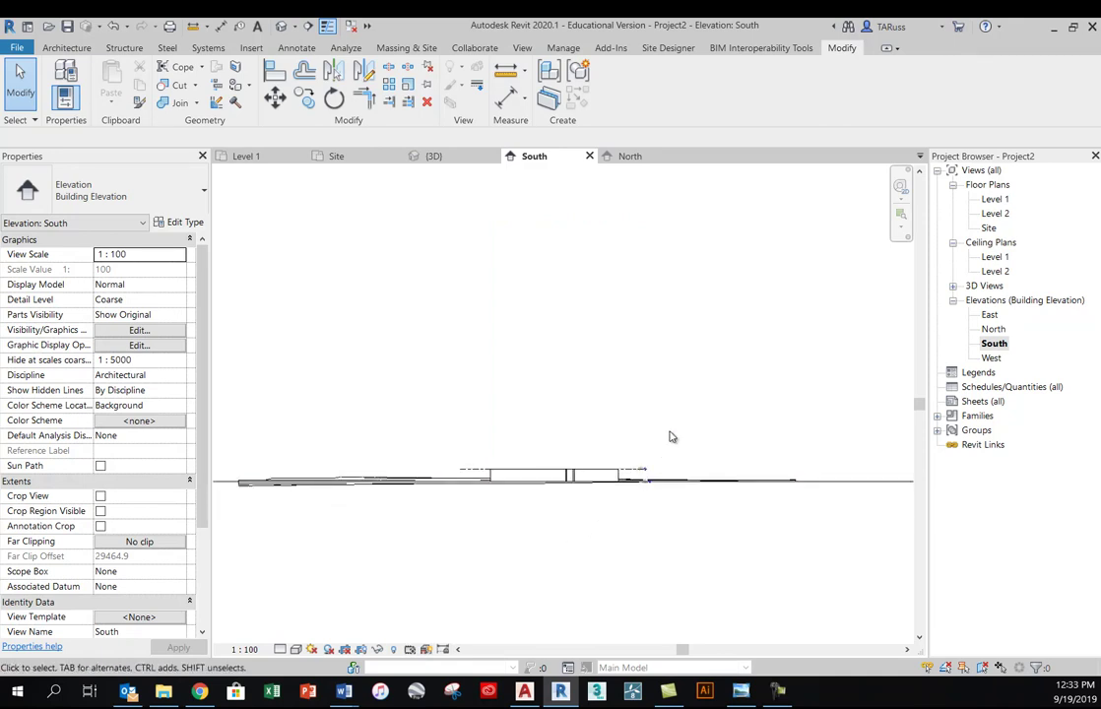
Hide the imported DWG categories in the South elevation's Visibility/Graphic overrides via VG
{"action": "key", "text": "v"}
{"action": "key", "text": "g"}
{"action": "key", "text": "ctrl+Tab"}
{"action": "key", "text": "ctrl+Tab"}
{"action": "key", "text": "ctrl+Tab"}
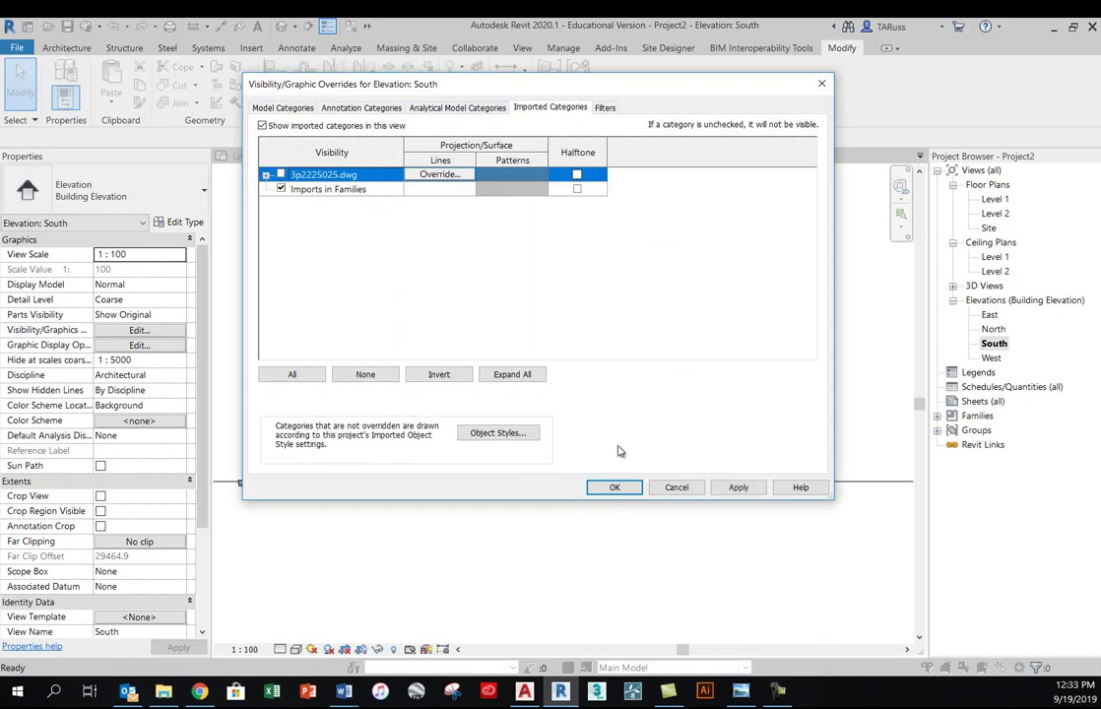
{"action": "left_click", "coordinate": [621, 487]}
{"action": "scroll", "coordinate": [587, 488], "scroll_direction": "up", "scroll_amount": 3}
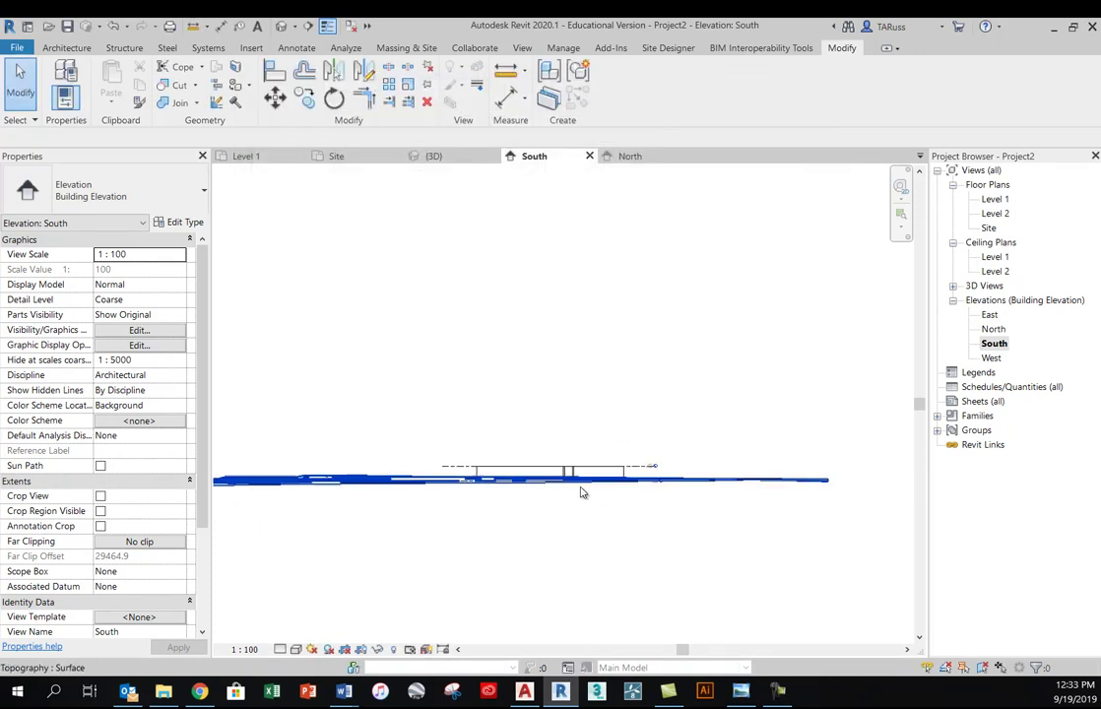
{"action": "scroll", "coordinate": [703, 394], "scroll_direction": "down", "scroll_amount": 2}
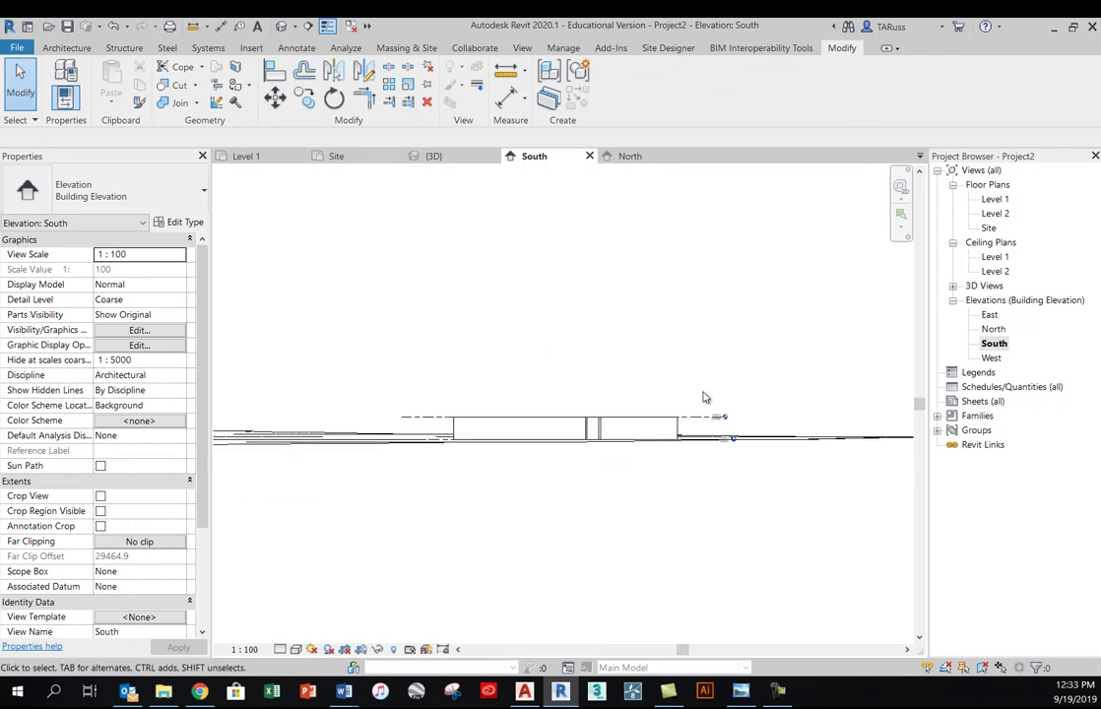
Check the model in the default 3D view, then reopen the South elevation zoomed on the walls
{"action": "left_click", "coordinate": [282, 27]}
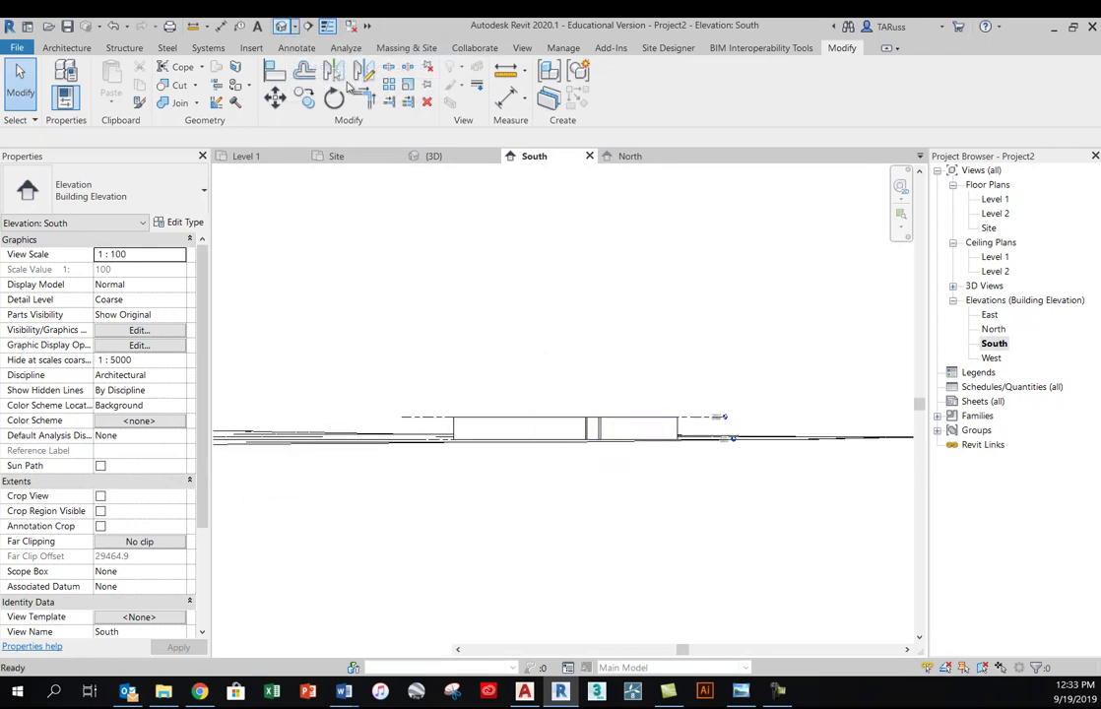
{"action": "middle_click_drag", "start_coordinate": [564, 418], "coordinate": [482, 363], "text": "shift"}
{"action": "scroll", "coordinate": [647, 392], "scroll_direction": "up", "scroll_amount": 4}
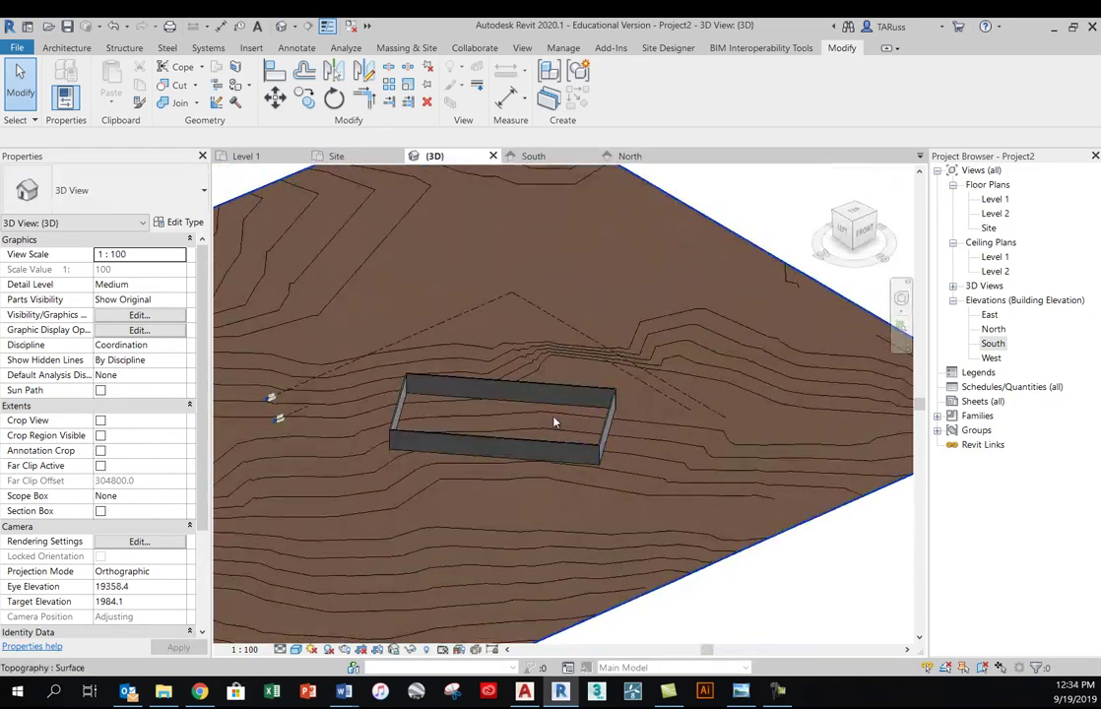
{"action": "scroll", "coordinate": [483, 363], "scroll_direction": "down", "scroll_amount": 3}
{"action": "scroll", "coordinate": [385, 382], "scroll_direction": "up", "scroll_amount": 3}
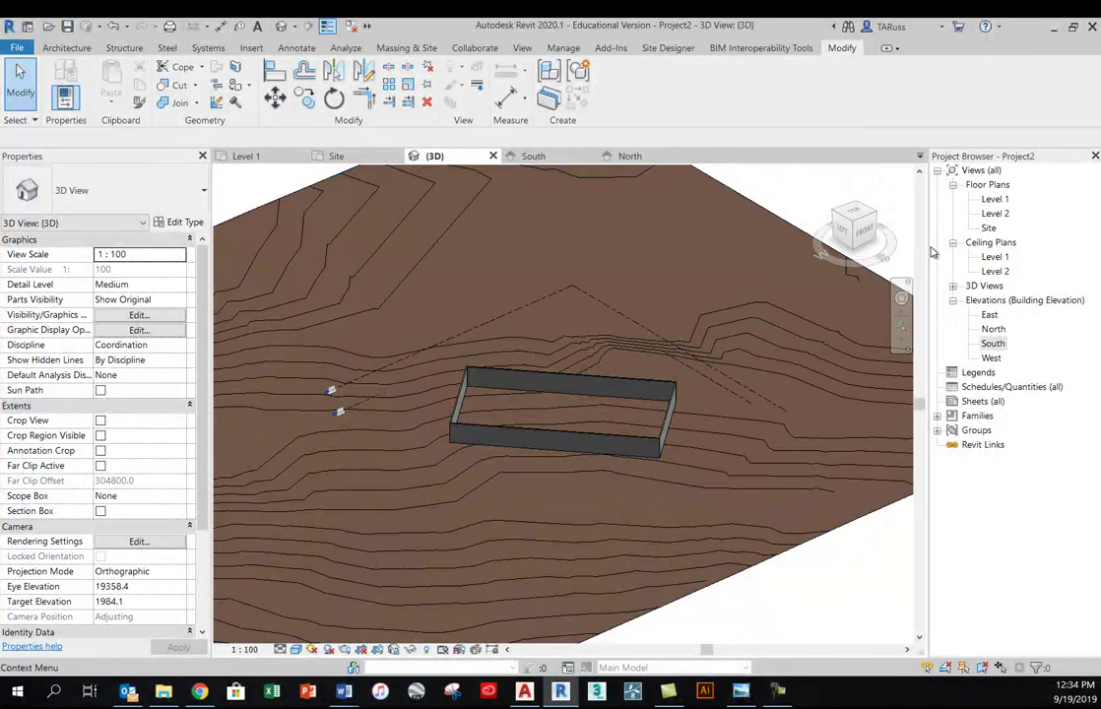
{"action": "double_click", "coordinate": [993, 343]}
{"action": "scroll", "coordinate": [596, 439], "scroll_direction": "up", "scroll_amount": 3}
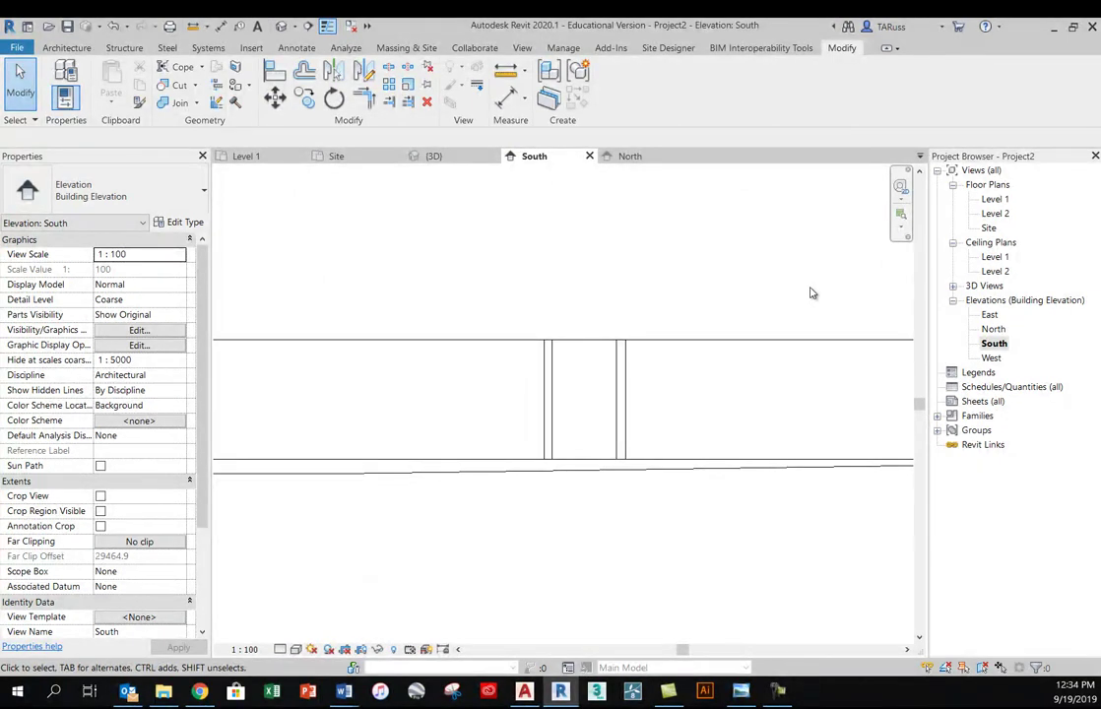
Open the Site floor plan and zoom around to inspect the footprint and contours
{"action": "double_click", "coordinate": [988, 228]}
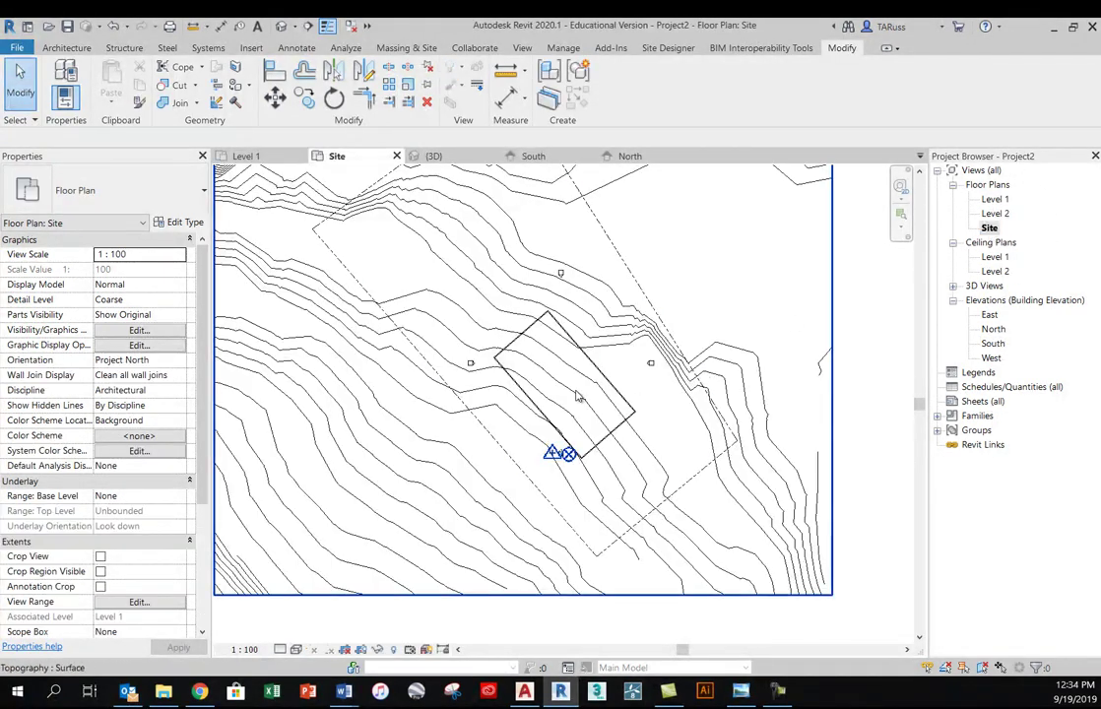
{"action": "scroll", "coordinate": [590, 345], "scroll_direction": "down", "scroll_amount": 2}
{"action": "scroll", "coordinate": [640, 359], "scroll_direction": "up", "scroll_amount": 3}
{"action": "scroll", "coordinate": [641, 360], "scroll_direction": "up", "scroll_amount": 1}
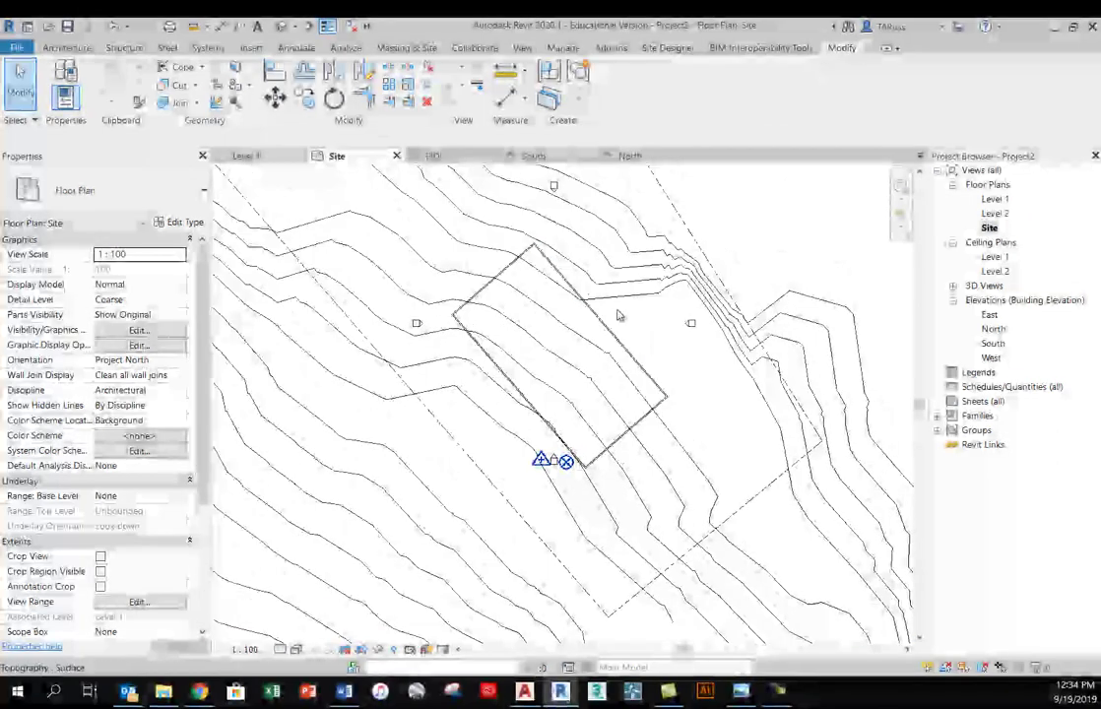
{"action": "scroll", "coordinate": [619, 343], "scroll_direction": "down", "scroll_amount": 2}
{"action": "scroll", "coordinate": [630, 345], "scroll_direction": "down", "scroll_amount": 1}
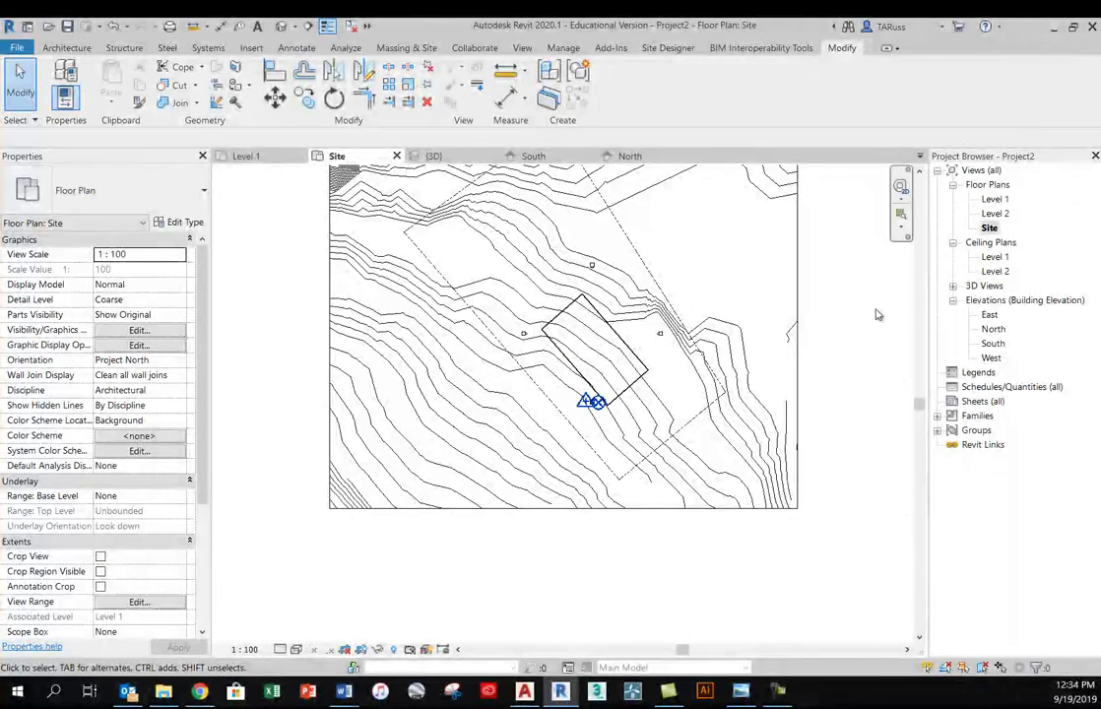
{"action": "scroll", "coordinate": [696, 458], "scroll_direction": "up", "scroll_amount": 2}
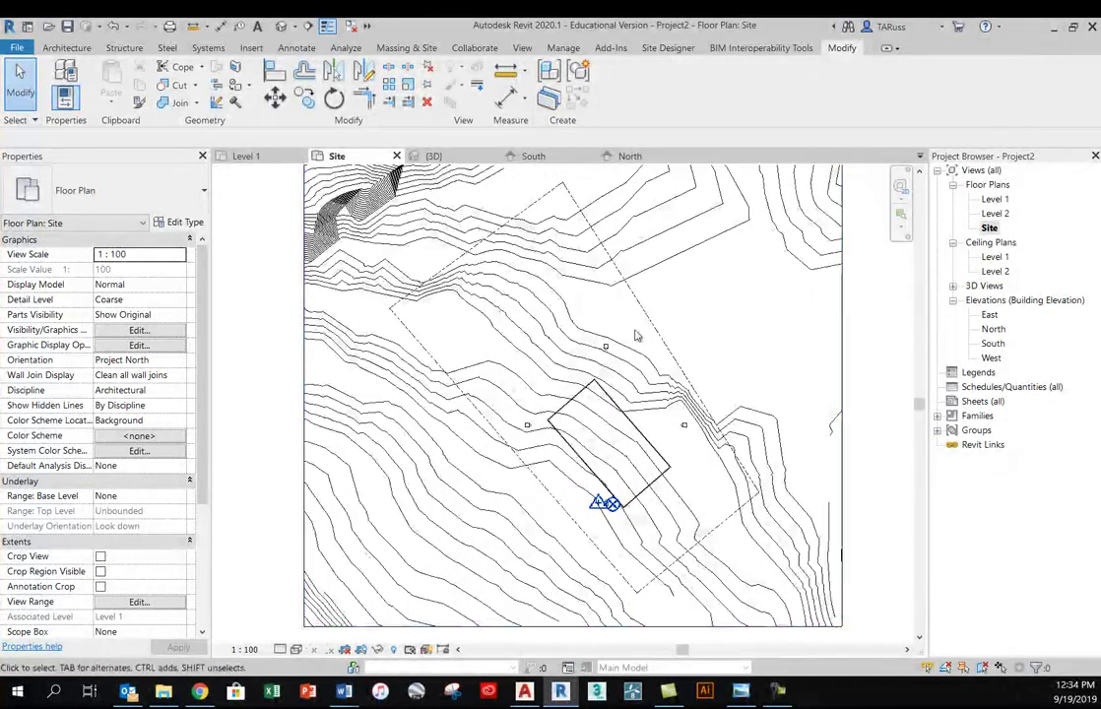
{"action": "scroll", "coordinate": [635, 286], "scroll_direction": "down", "scroll_amount": 1}
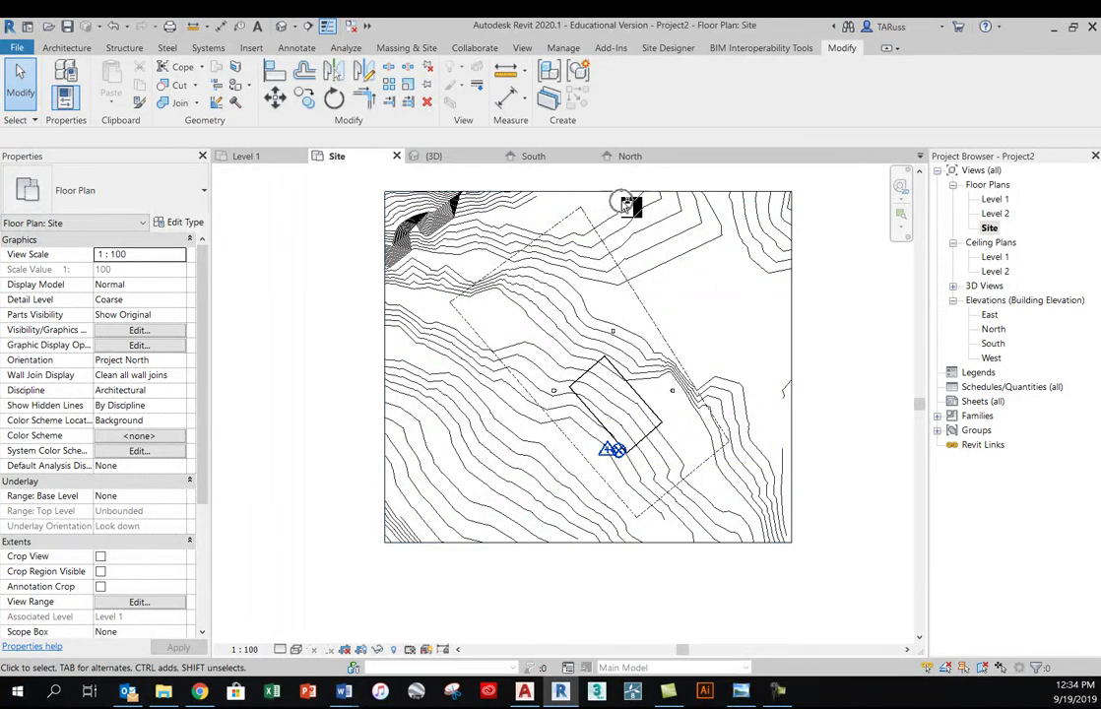
{"action": "scroll", "coordinate": [638, 450], "scroll_direction": "up", "scroll_amount": 3}
{"action": "scroll", "coordinate": [638, 448], "scroll_direction": "up", "scroll_amount": 2}
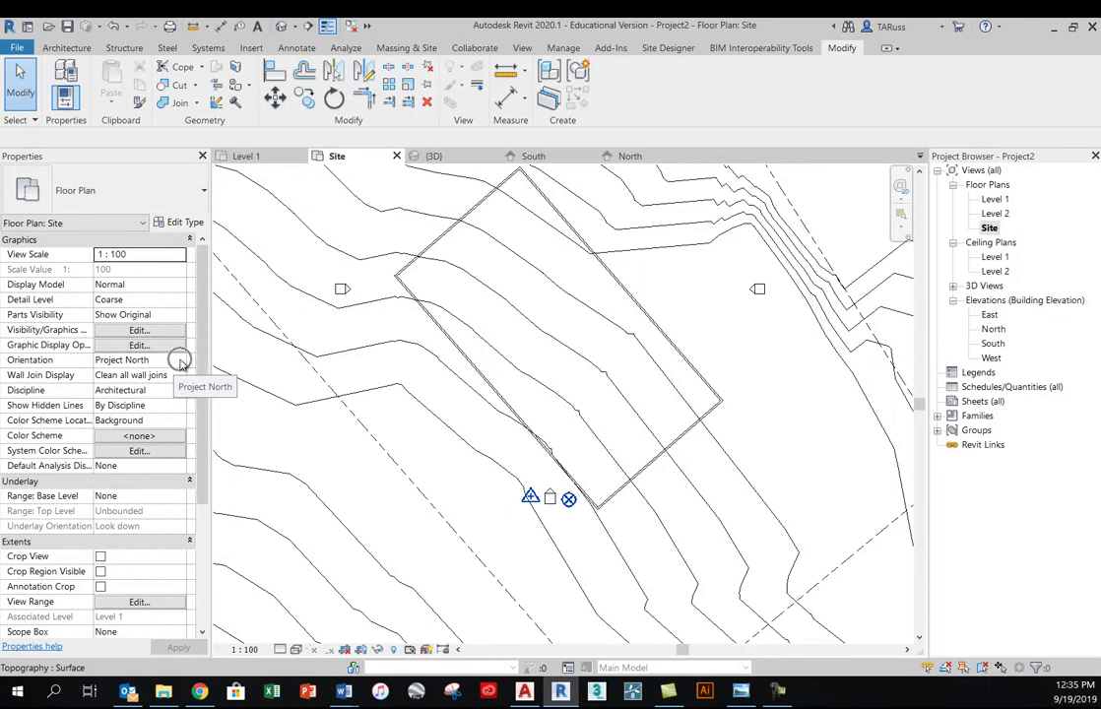
Change the Site plan's Orientation from Project North to True North and recentre the building
{"action": "left_click", "coordinate": [180, 360]}
{"action": "left_click", "coordinate": [118, 388]}
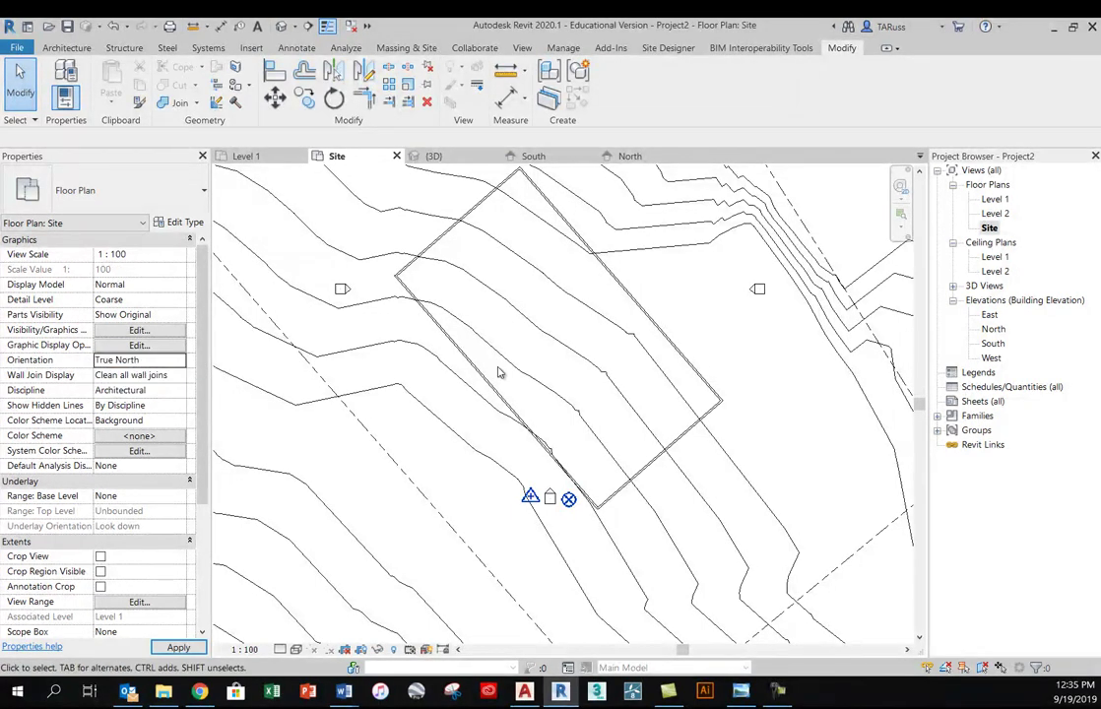
{"action": "scroll", "coordinate": [499, 373], "scroll_direction": "down", "scroll_amount": 3}
{"action": "middle_click_drag", "start_coordinate": [577, 324], "coordinate": [636, 405]}
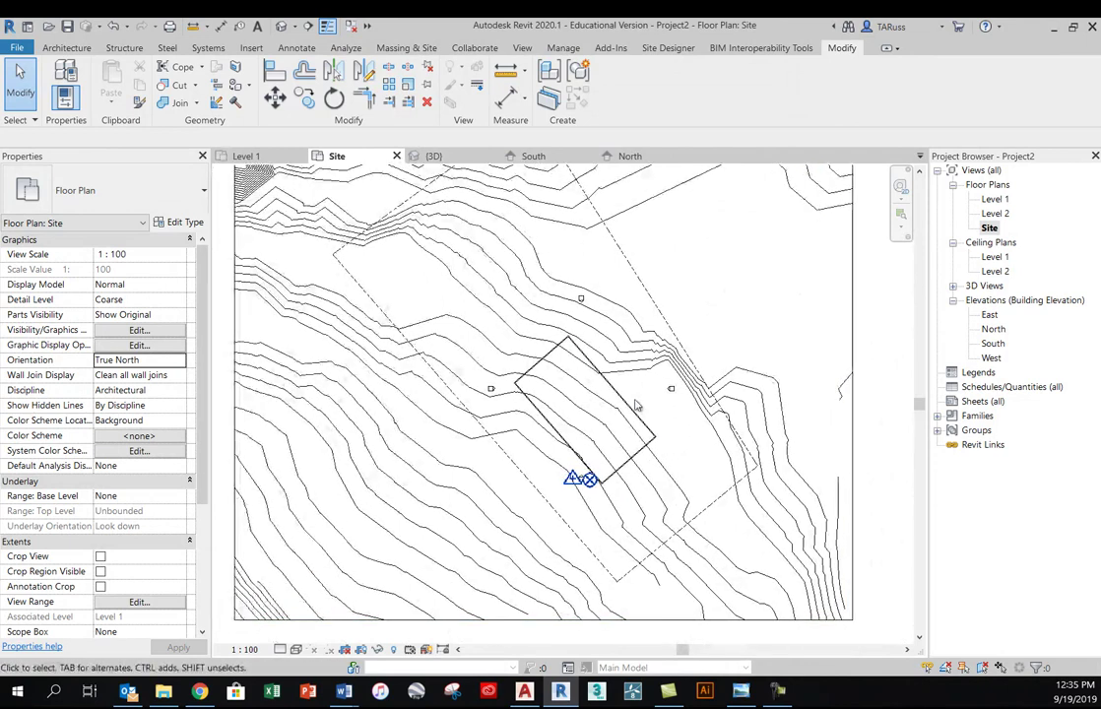
{"action": "scroll", "coordinate": [636, 405], "scroll_direction": "down", "scroll_amount": 3}
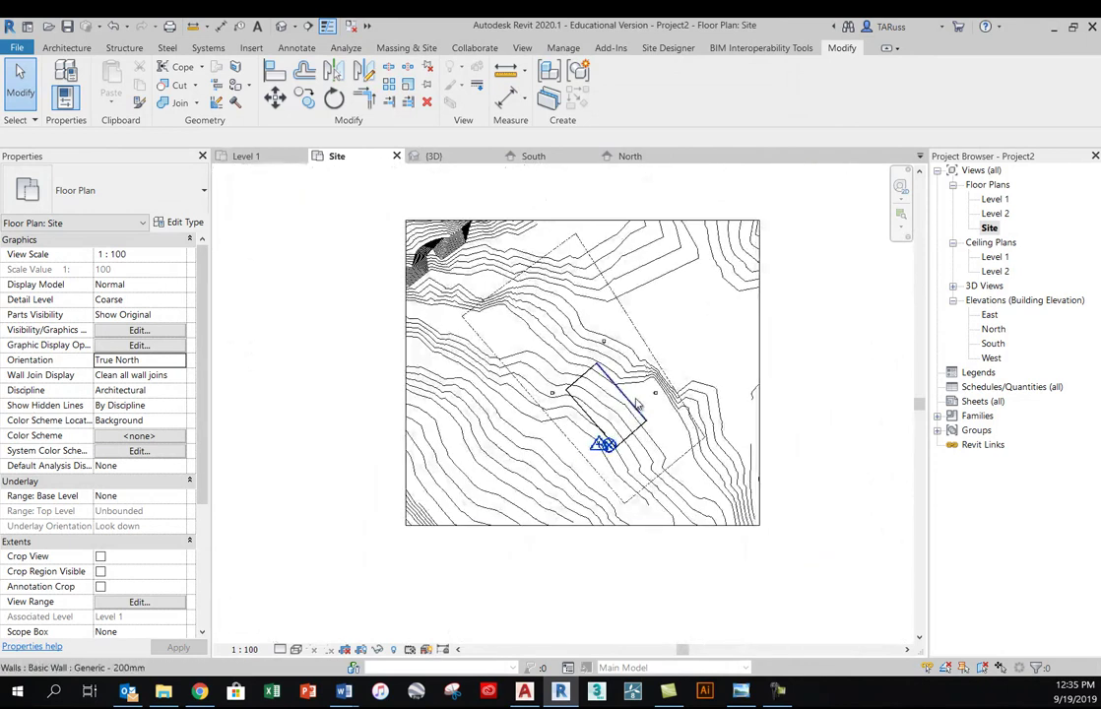
In the Level 1 plan, hide the imported DWG under Imported Categories using VG
{"action": "double_click", "coordinate": [995, 199]}
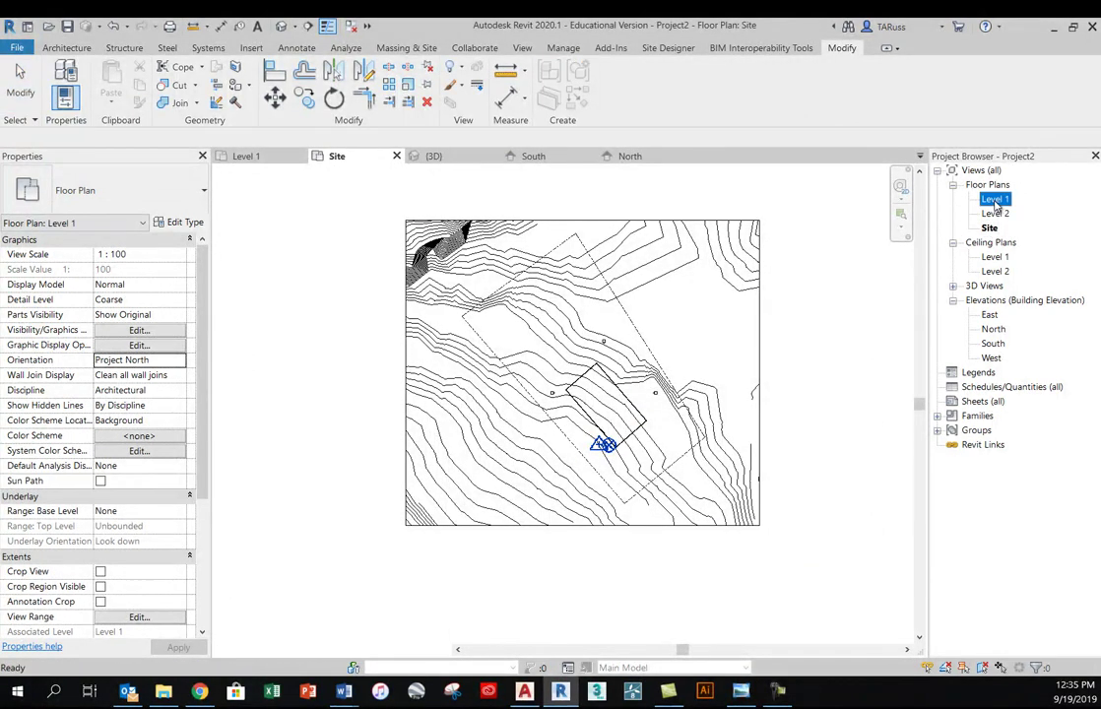
{"action": "scroll", "coordinate": [712, 367], "scroll_direction": "down", "scroll_amount": 5}
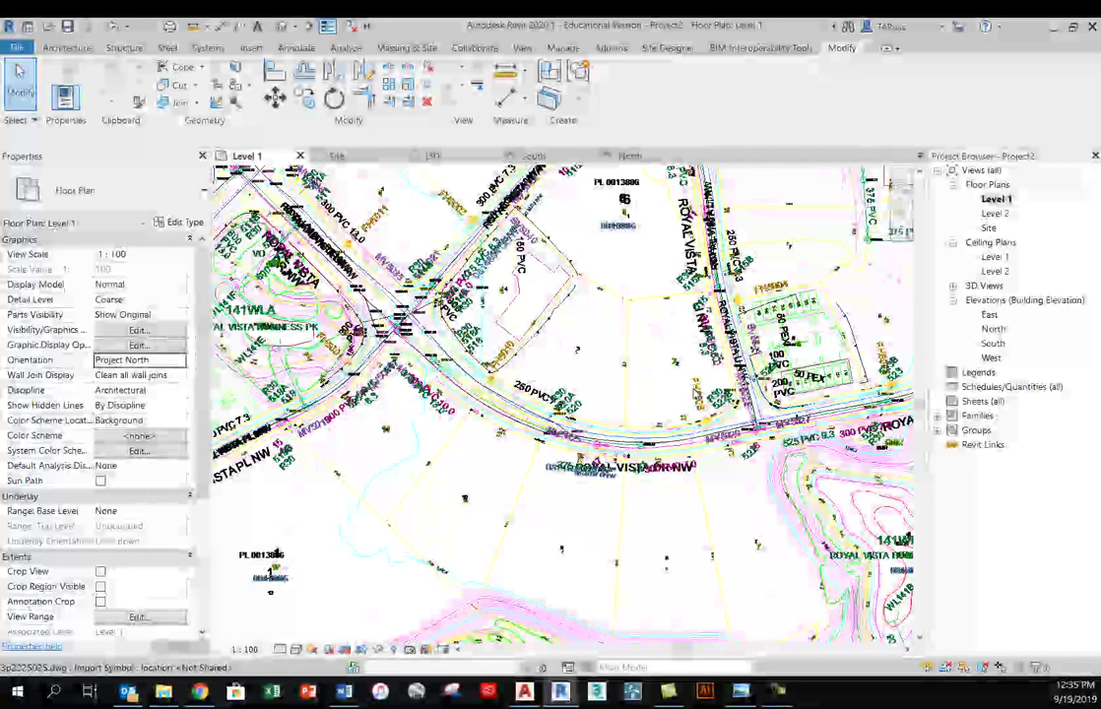
{"action": "scroll", "coordinate": [577, 349], "scroll_direction": "up", "scroll_amount": 5}
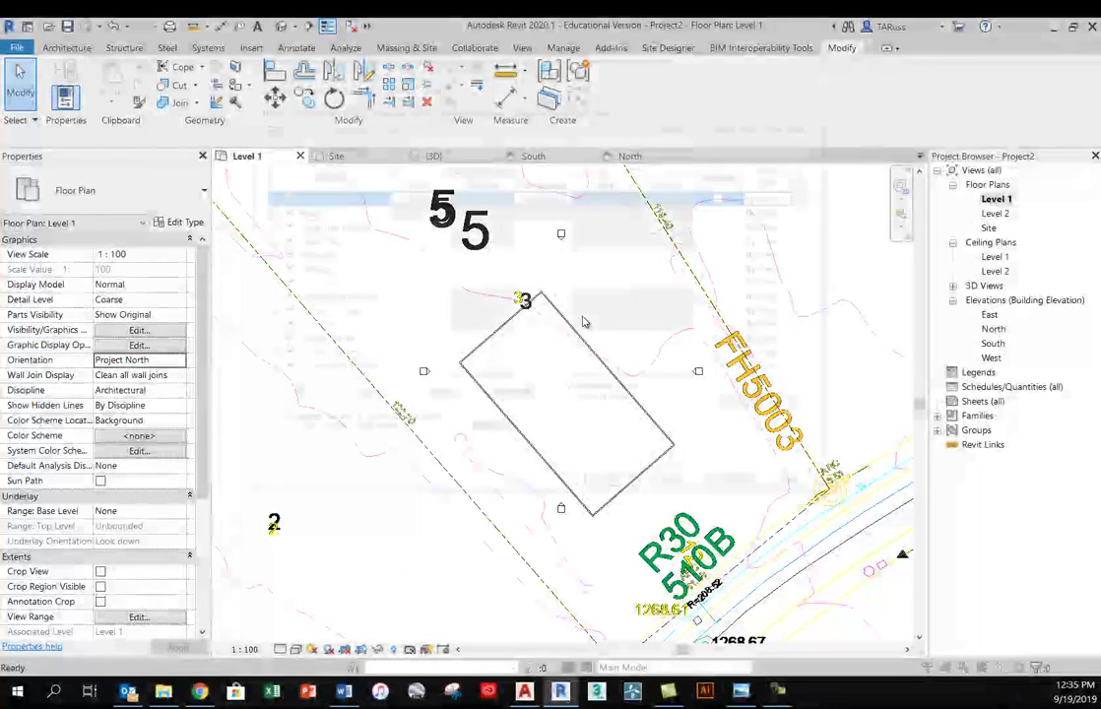
{"action": "key", "text": "v"}
{"action": "key", "text": "g"}
{"action": "left_click", "coordinate": [550, 107]}
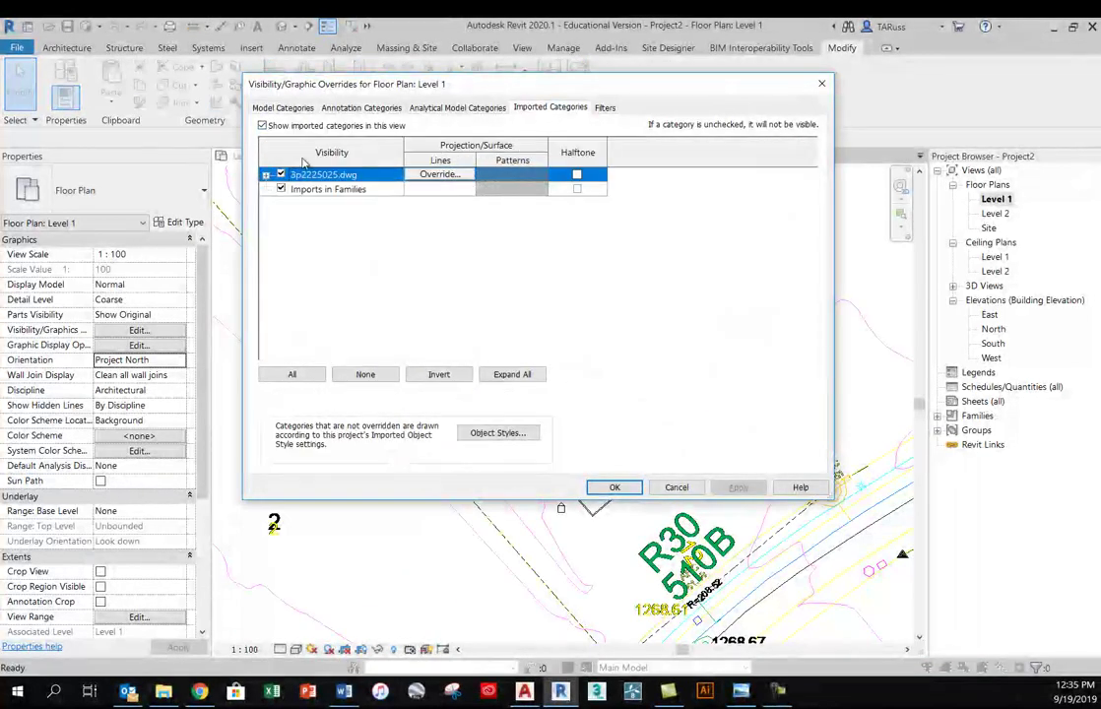
{"action": "left_click", "coordinate": [614, 487]}
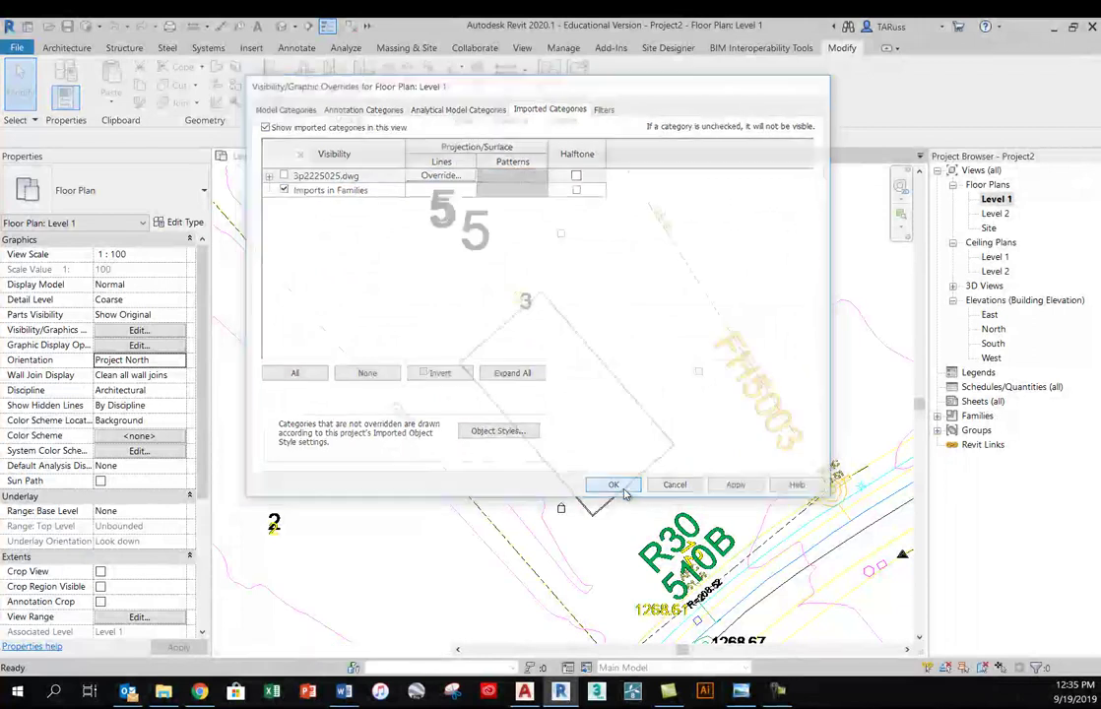
{"action": "scroll", "coordinate": [602, 500], "scroll_direction": "up", "scroll_amount": 2}
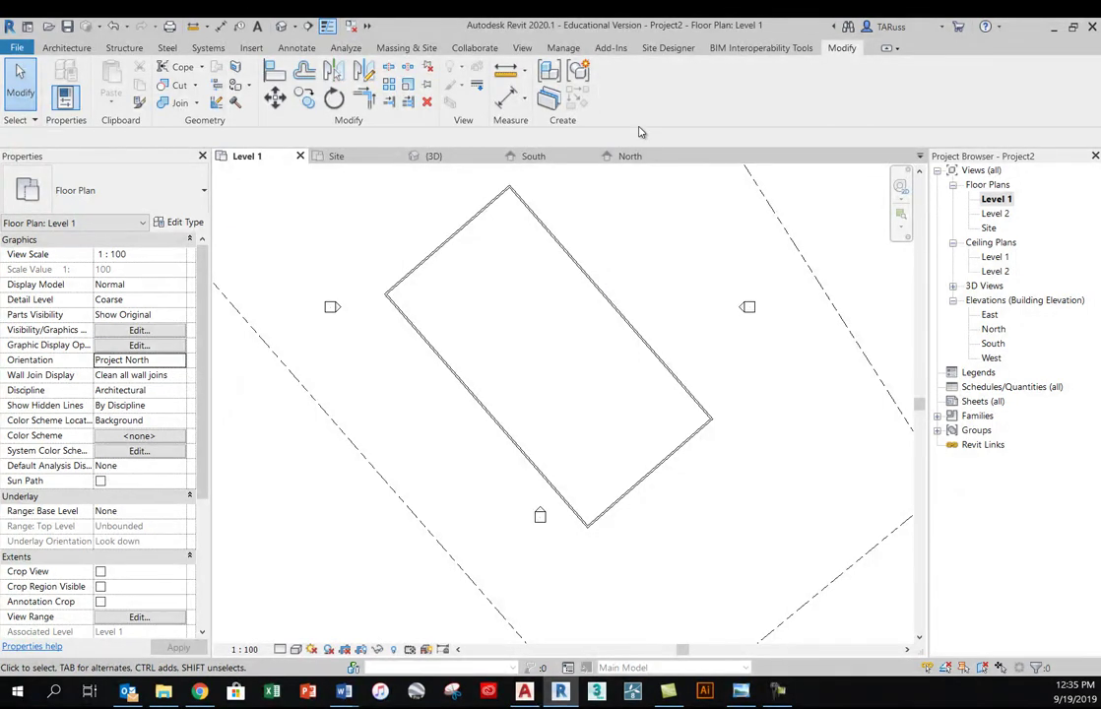
Start Manage > Position > Rotate Project North using 'Align selected line or plane'
{"action": "left_click", "coordinate": [565, 48]}
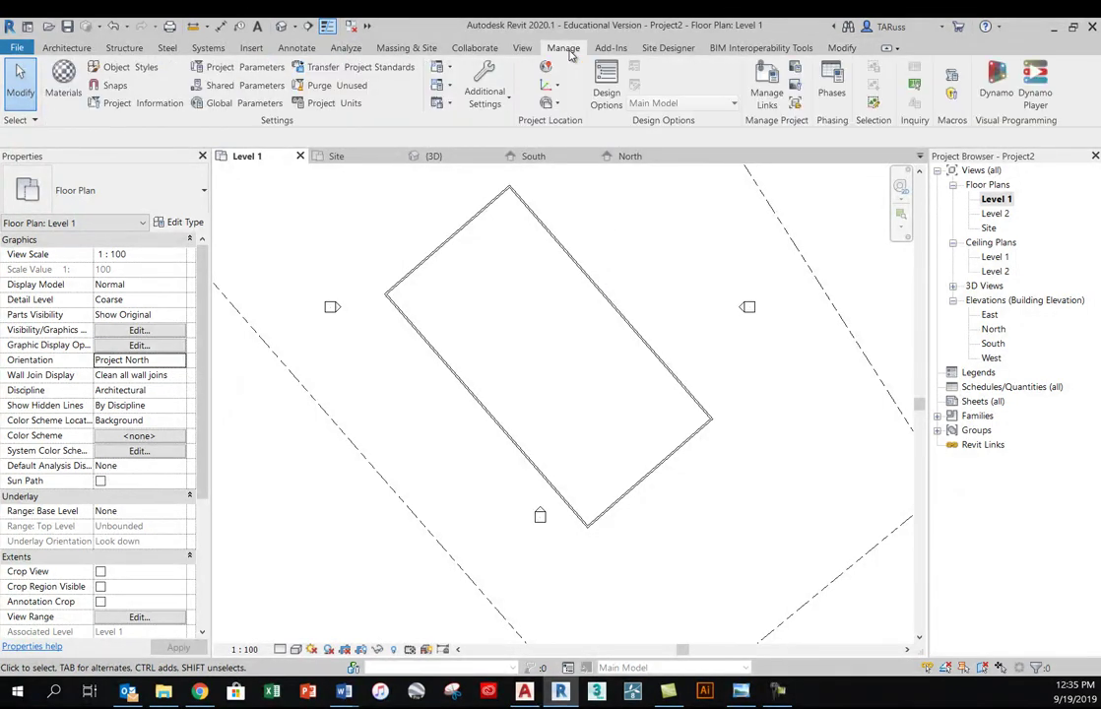
{"action": "left_click", "coordinate": [557, 103]}
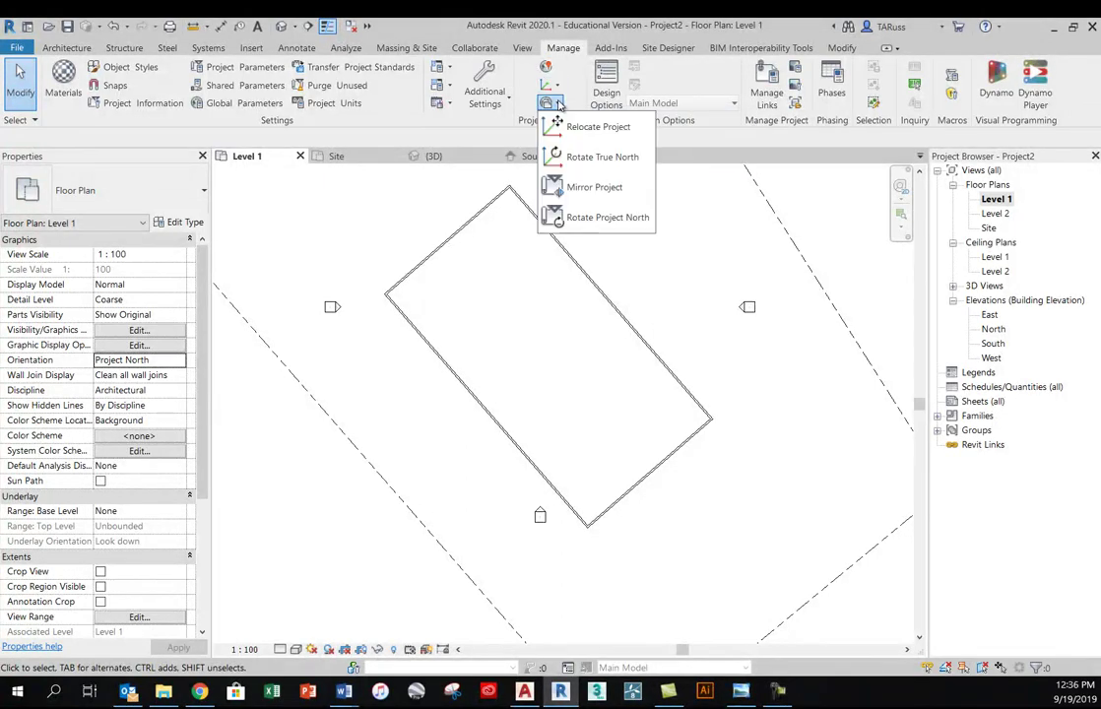
{"action": "left_click", "coordinate": [620, 219]}
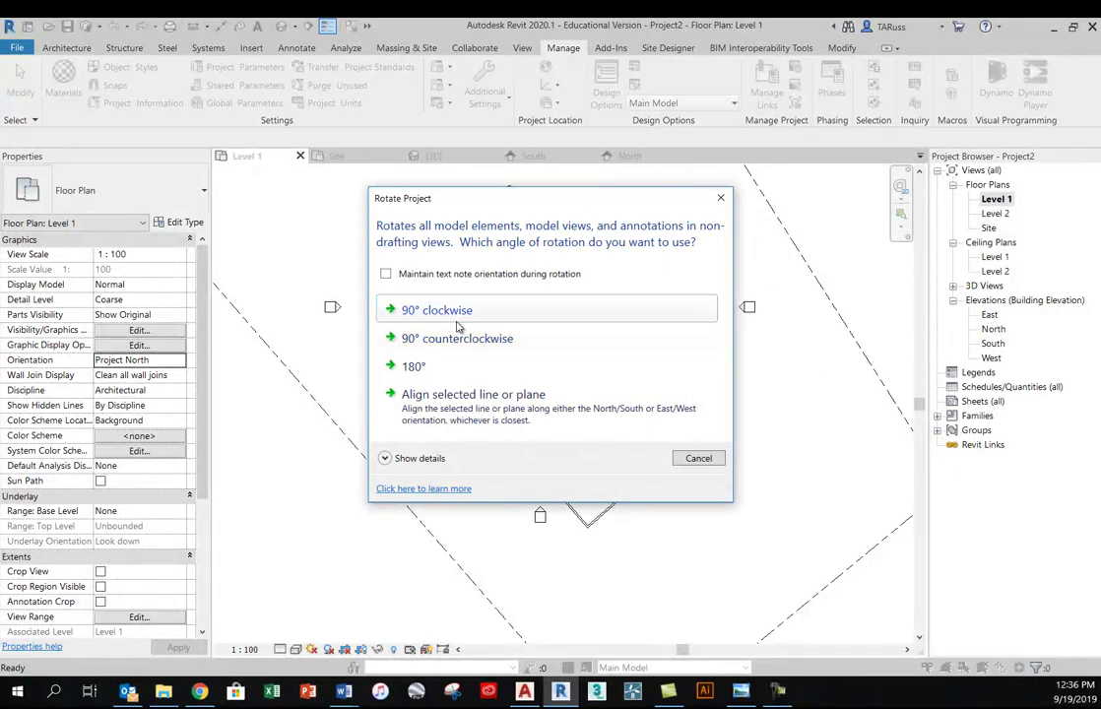
{"action": "left_click", "coordinate": [493, 409]}
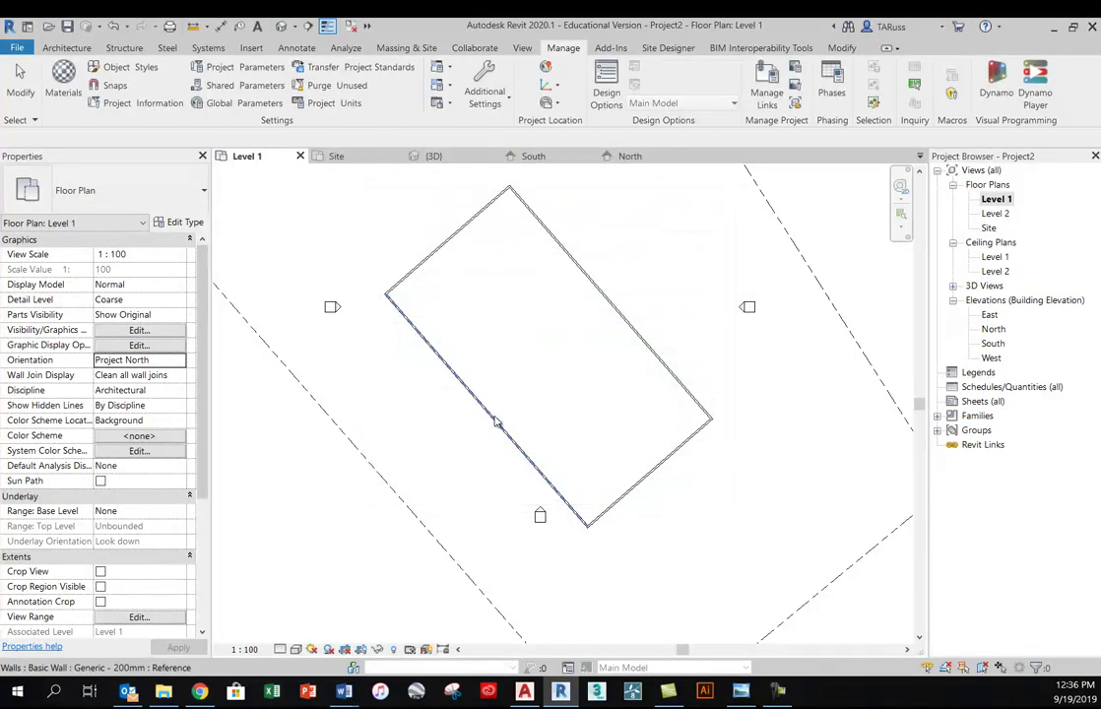
Align Project North to the diagonal wall and accept the 111-elements-processed warning
{"action": "left_click", "coordinate": [497, 425]}
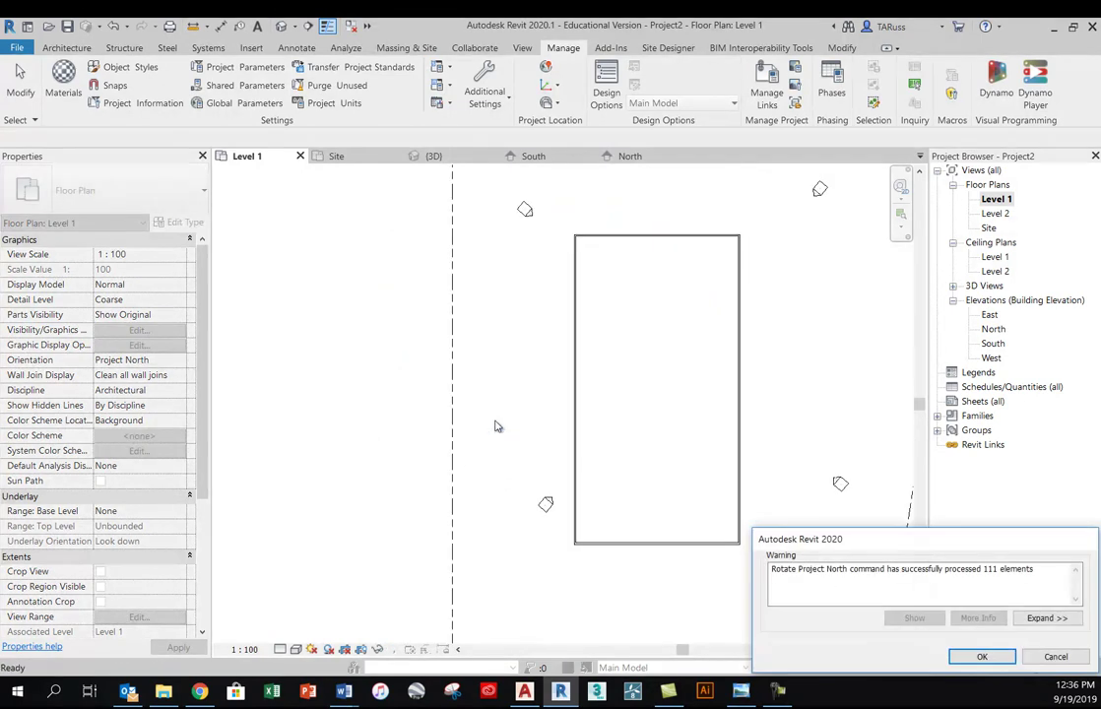
{"action": "left_click_drag", "start_coordinate": [985, 544], "coordinate": [912, 360]}
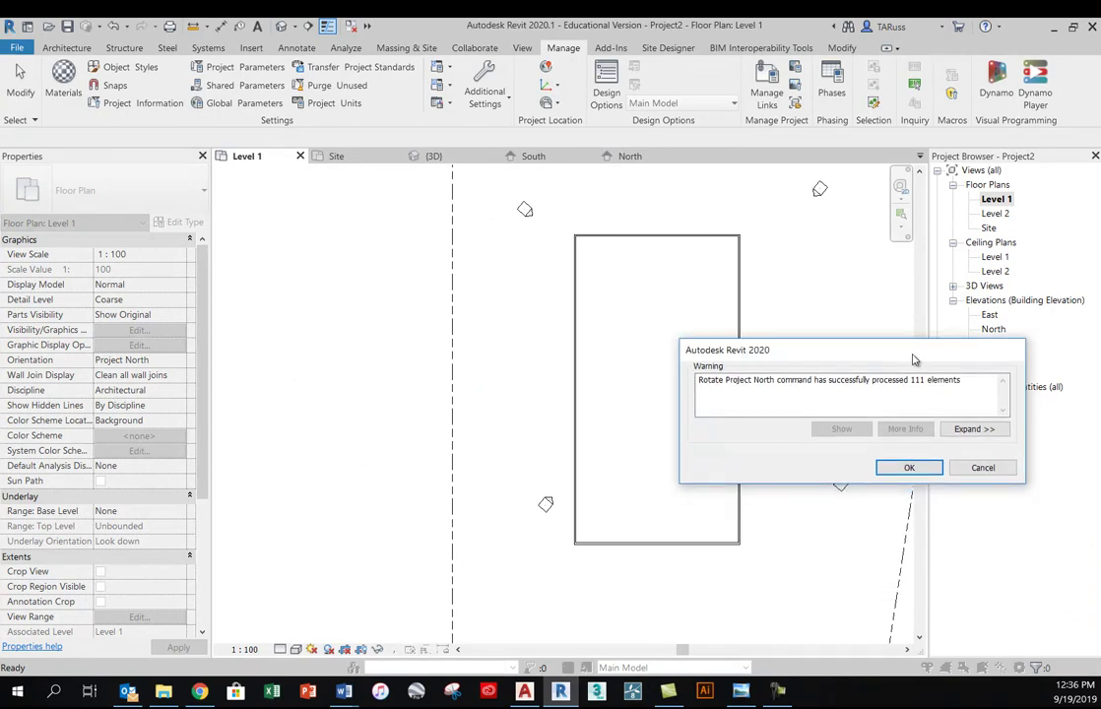
{"action": "left_click", "coordinate": [910, 468]}
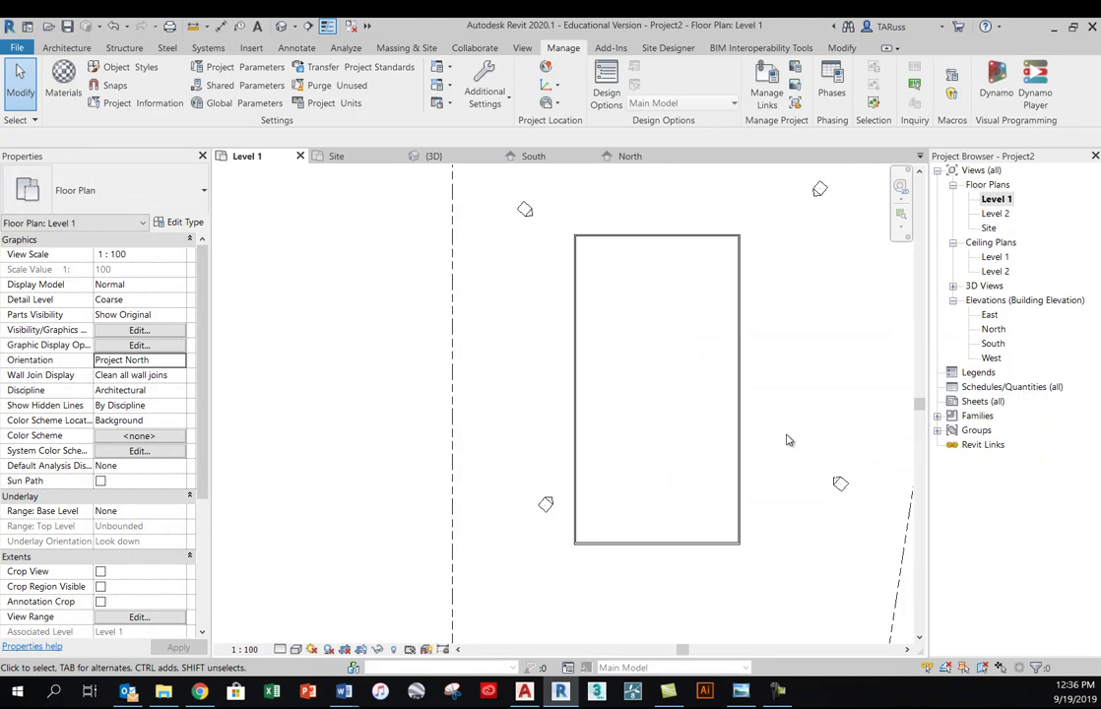
Rotate Project North a further 90° counterclockwise
{"action": "left_click", "coordinate": [558, 105]}
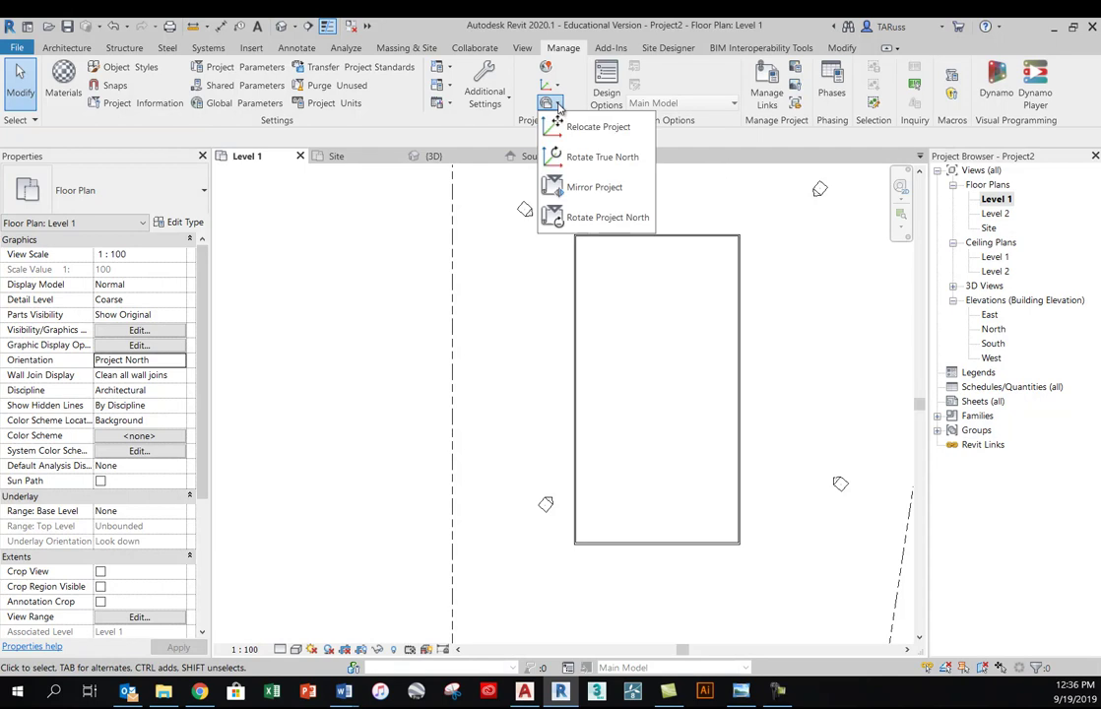
{"action": "left_click", "coordinate": [573, 216]}
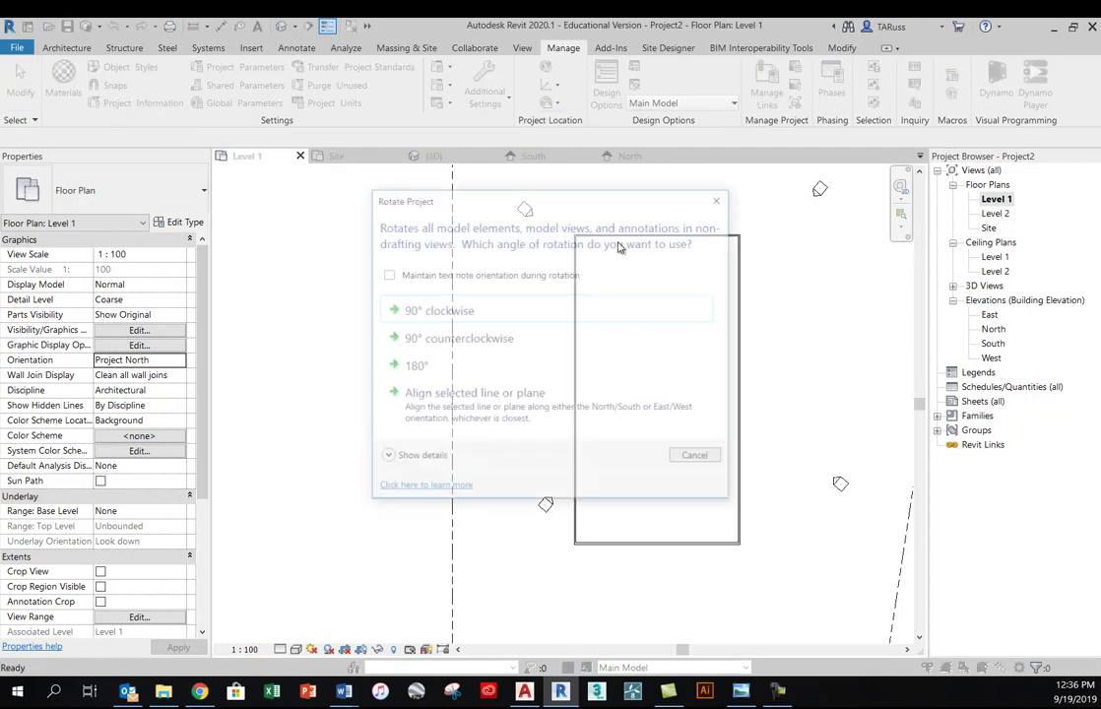
{"action": "left_click", "coordinate": [421, 341]}
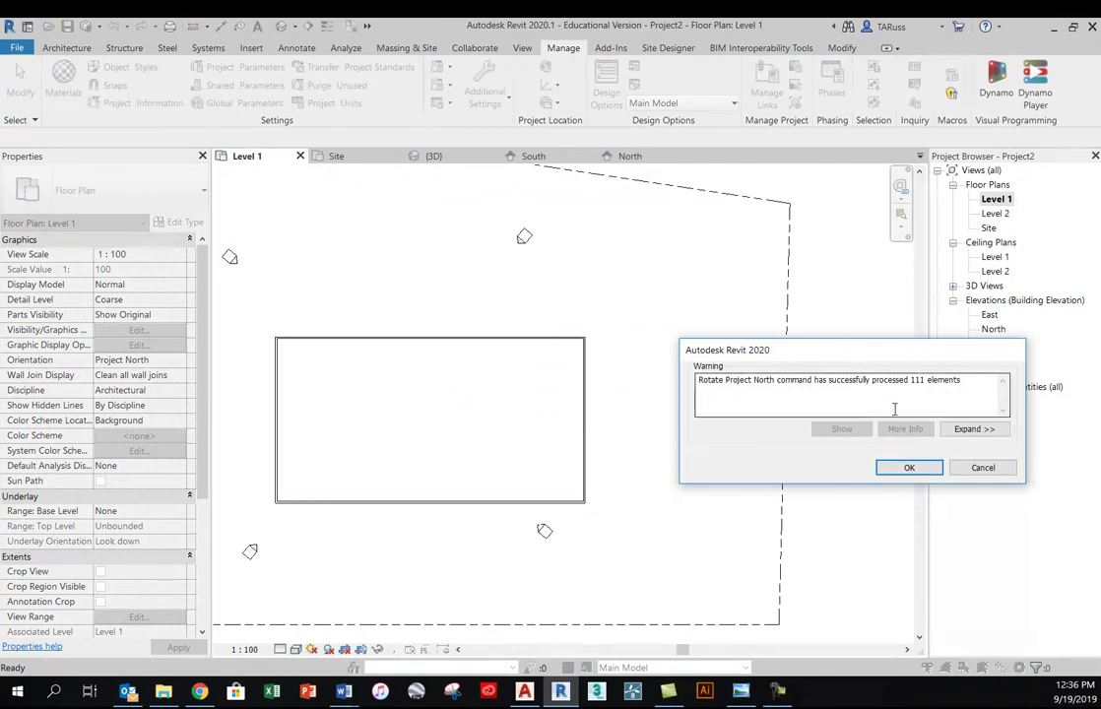